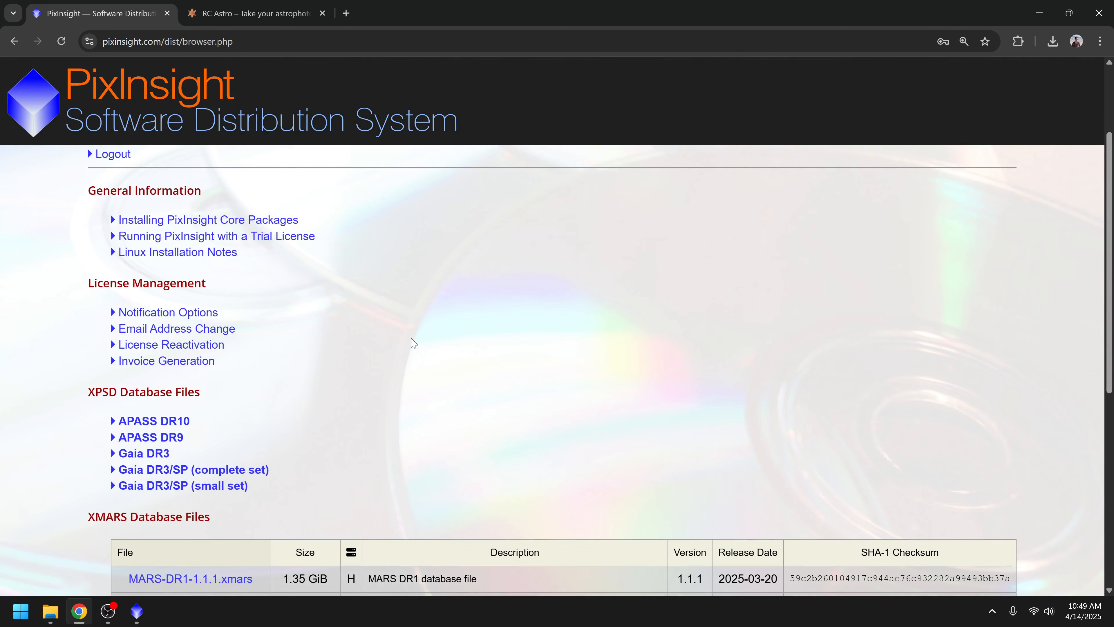
Step: Expand the PixInsight version 1.9.3 installation files and examine the available platform packages and their build number
scroll(413, 342, "down", 5)
scroll(412, 342, "down", 3)
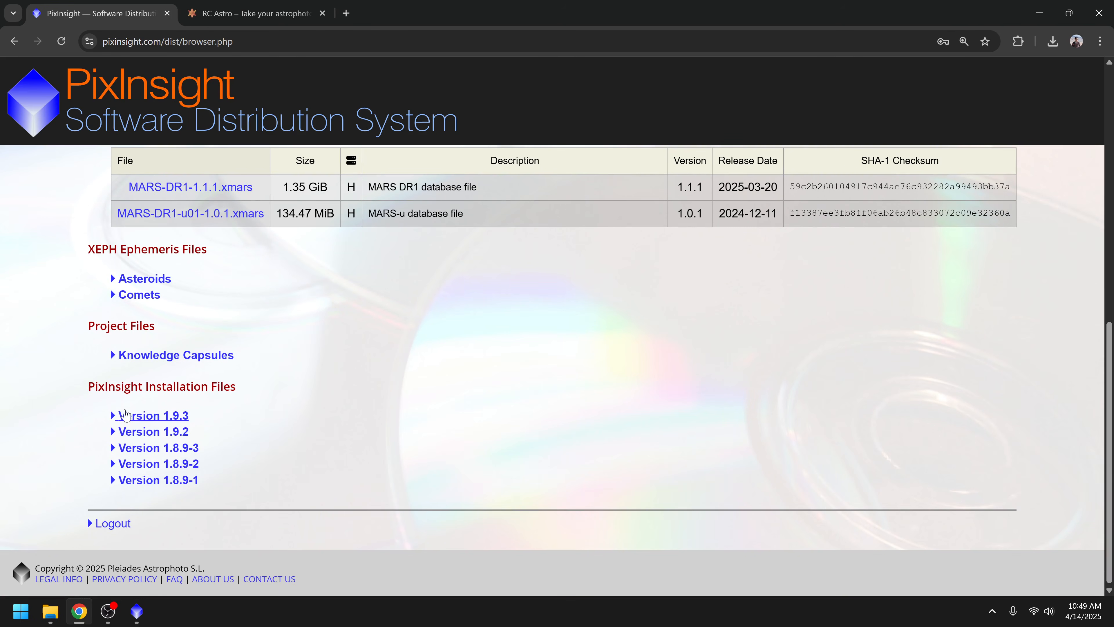
left_click(147, 416)
scroll(706, 444, "down", 2)
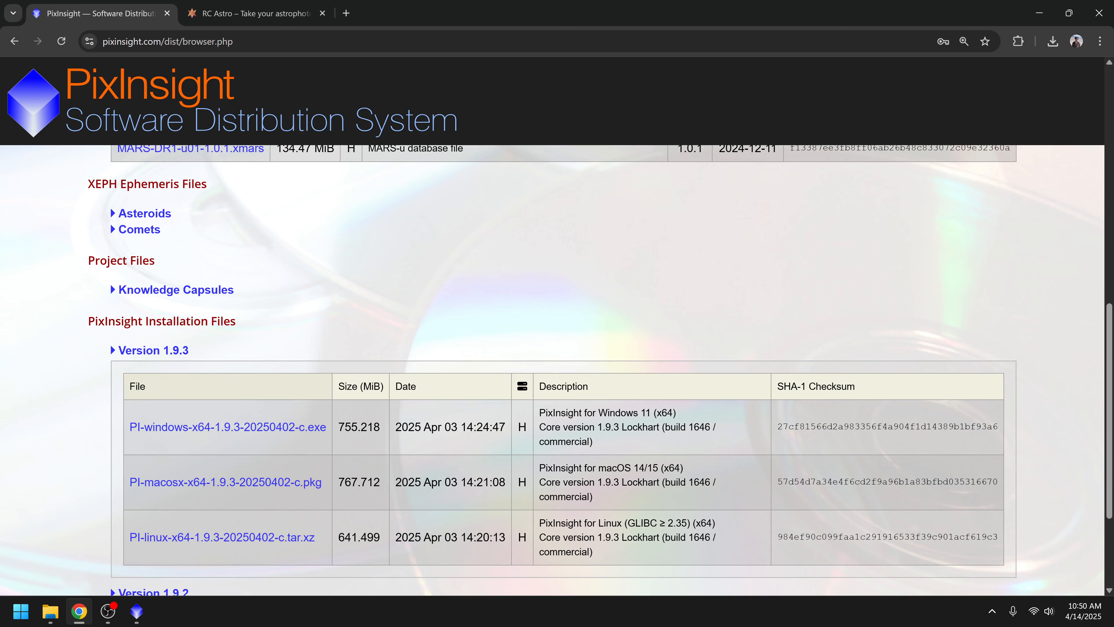
left_click_drag(688, 427, 710, 427)
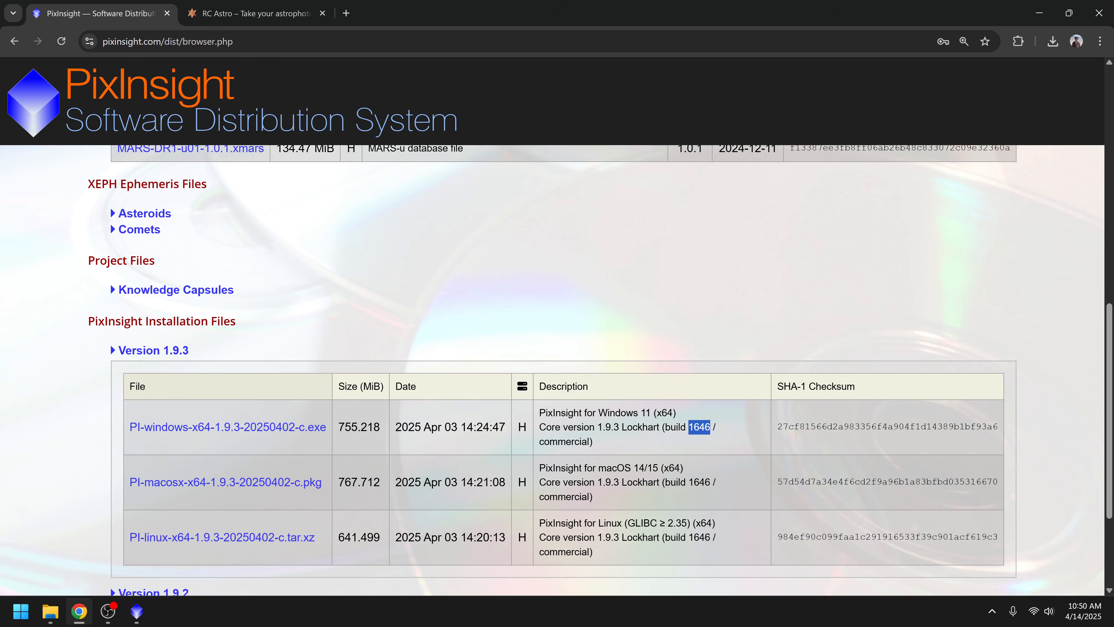
left_click(714, 449)
left_click(116, 355)
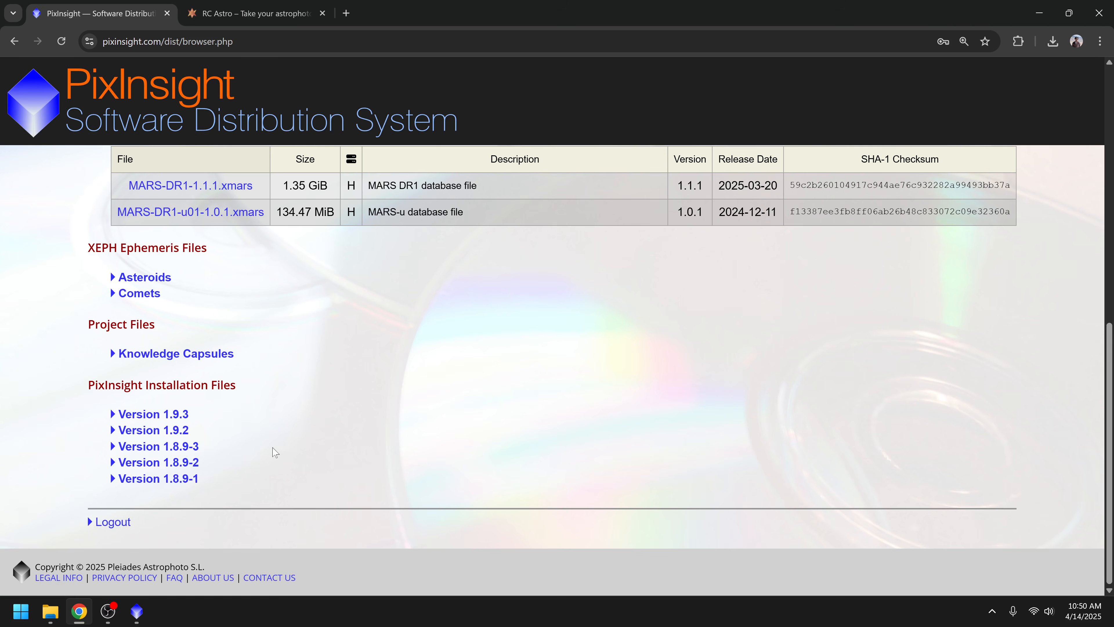
left_click(153, 414)
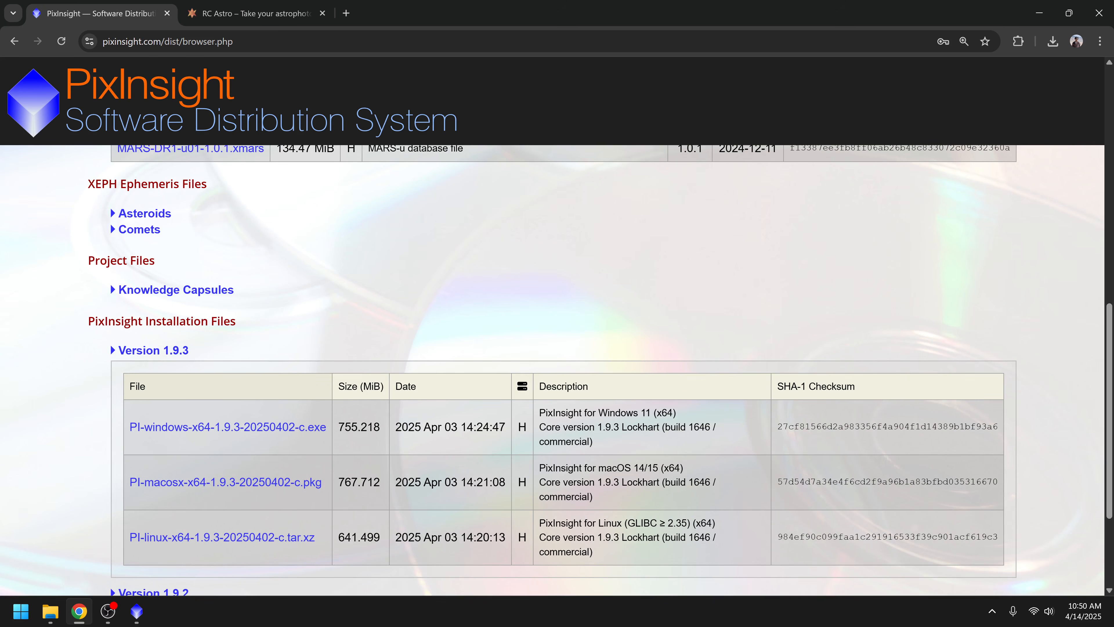
Step: Expand the Gaia DR3/SP (small set) database files and look over the XPSD and XMARS database downloads
scroll(376, 446, "up", 3)
scroll(377, 395, "up", 3)
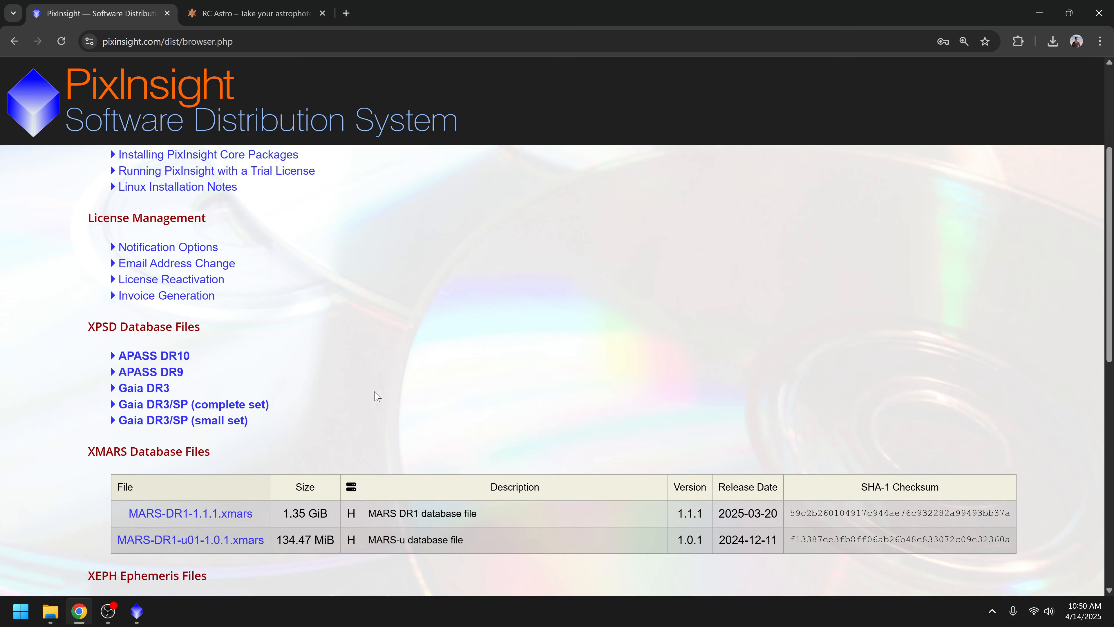
left_click(162, 391)
scroll(263, 382, "down", 3)
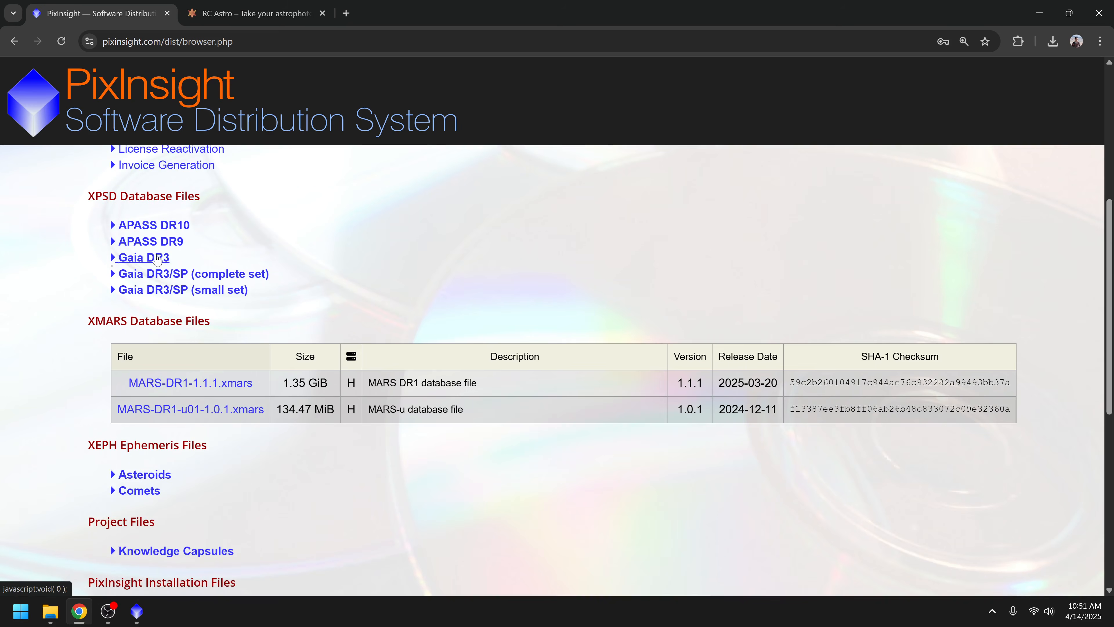
left_click(145, 258)
left_click(166, 292)
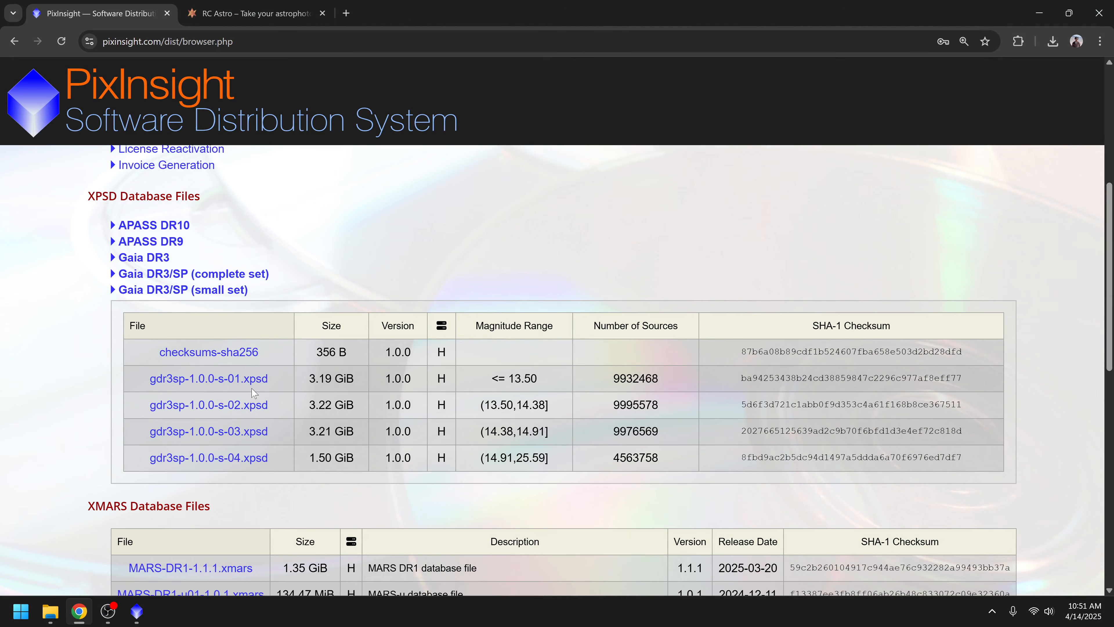
scroll(315, 389, "down", 4)
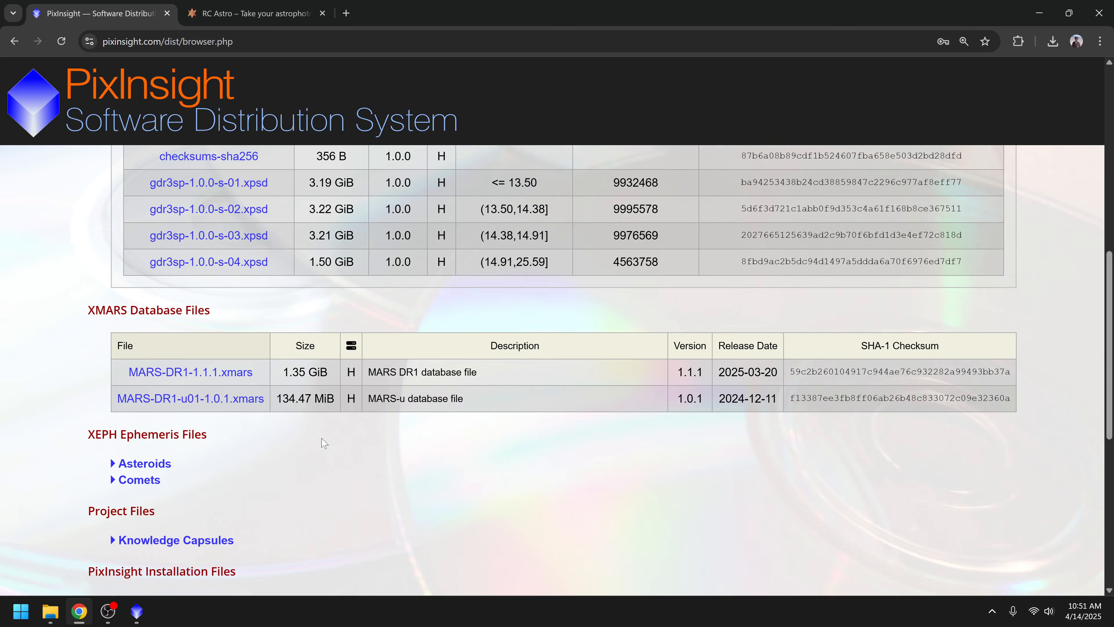
scroll(322, 442, "down", 4)
scroll(319, 443, "up", 6)
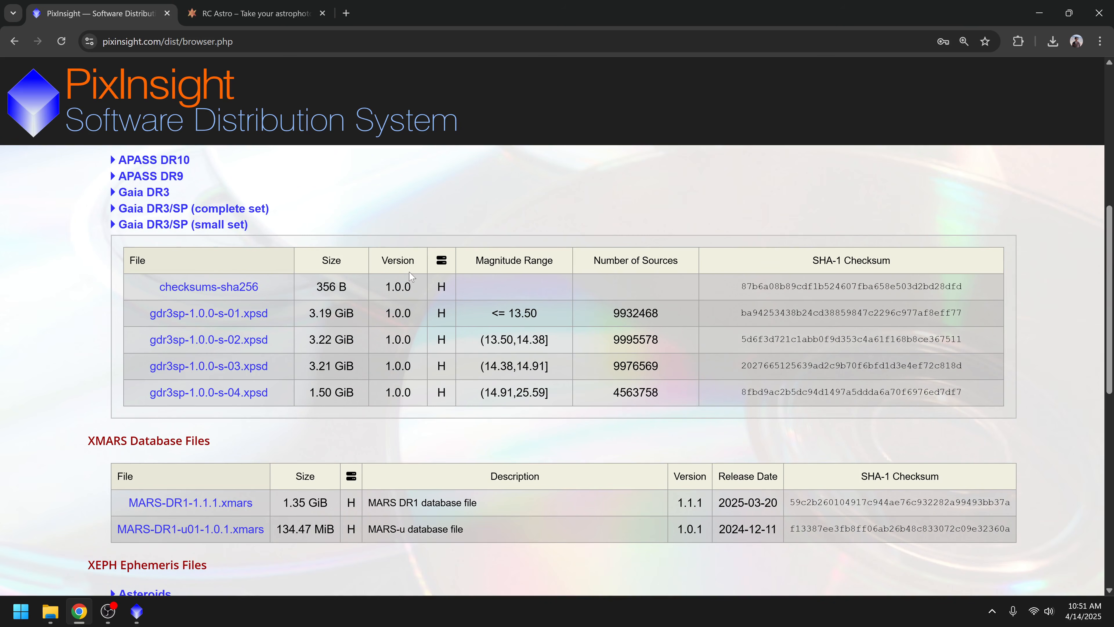
Step: Switch to the RC Astro website and look over its astrophotography plugins with their prices and free trials
left_click(255, 22)
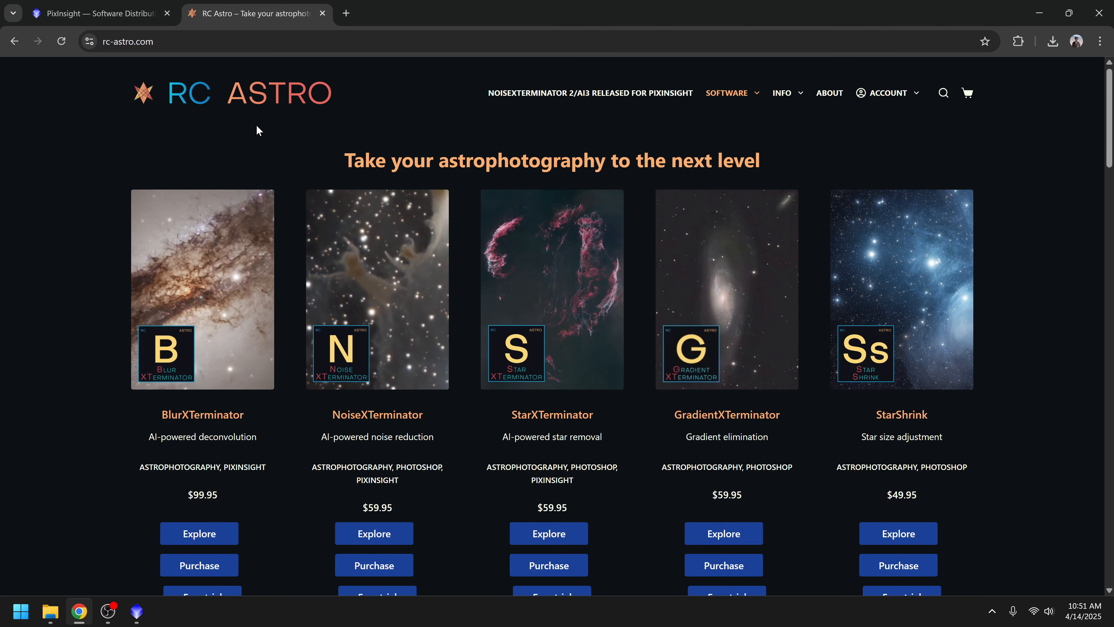
scroll(295, 459, "down", 1)
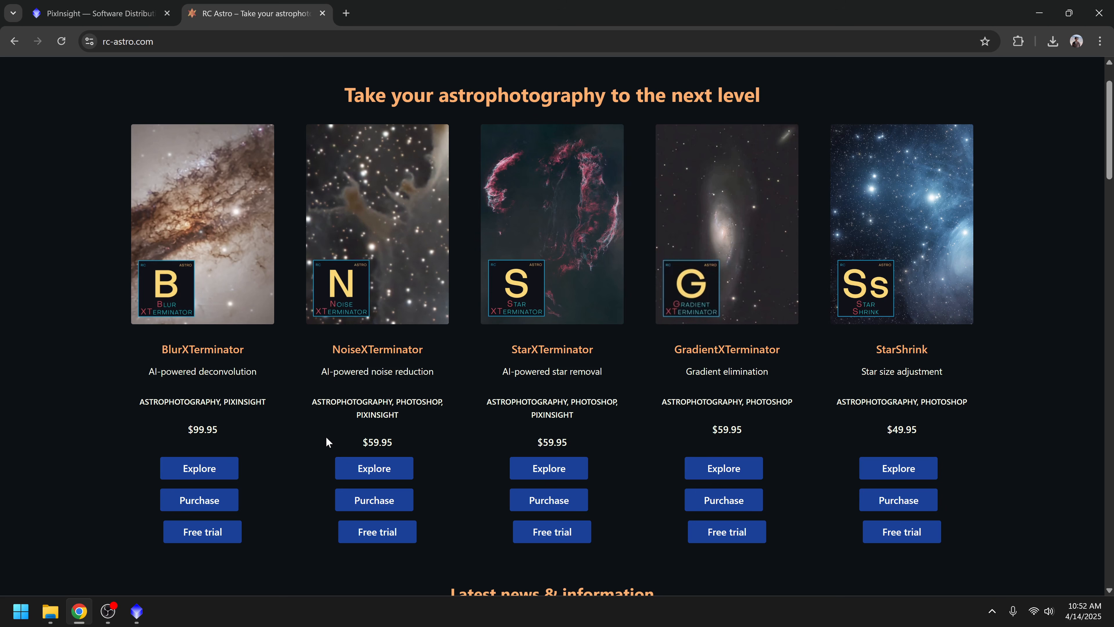
scroll(326, 438, "up", 2)
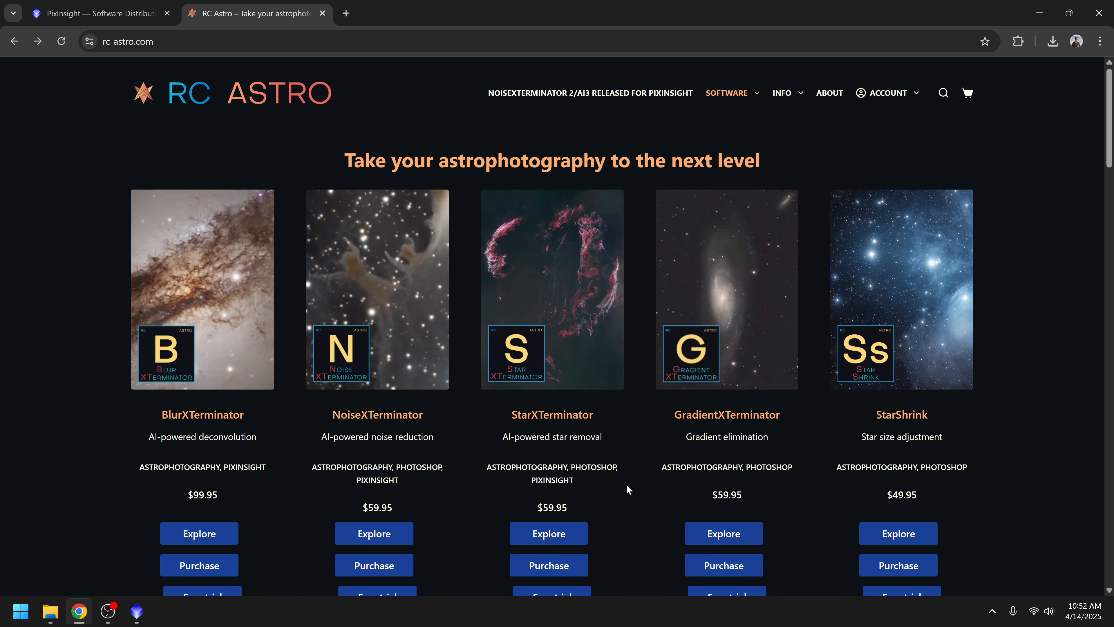
scroll(626, 481, "down", 2)
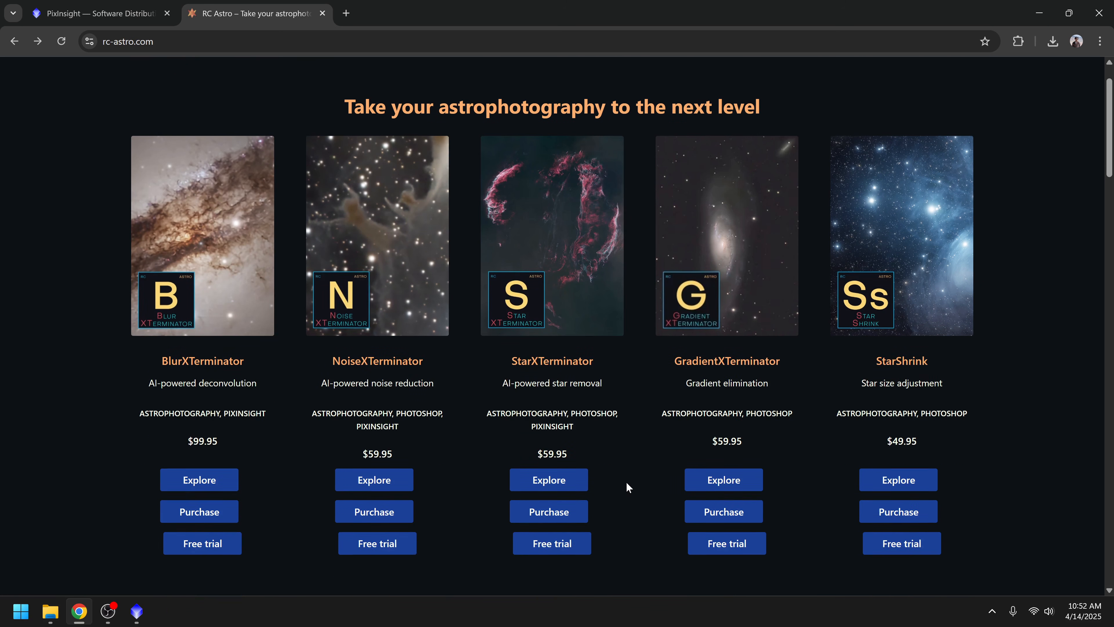
scroll(626, 481, "up", 2)
mouse_move(912, 93)
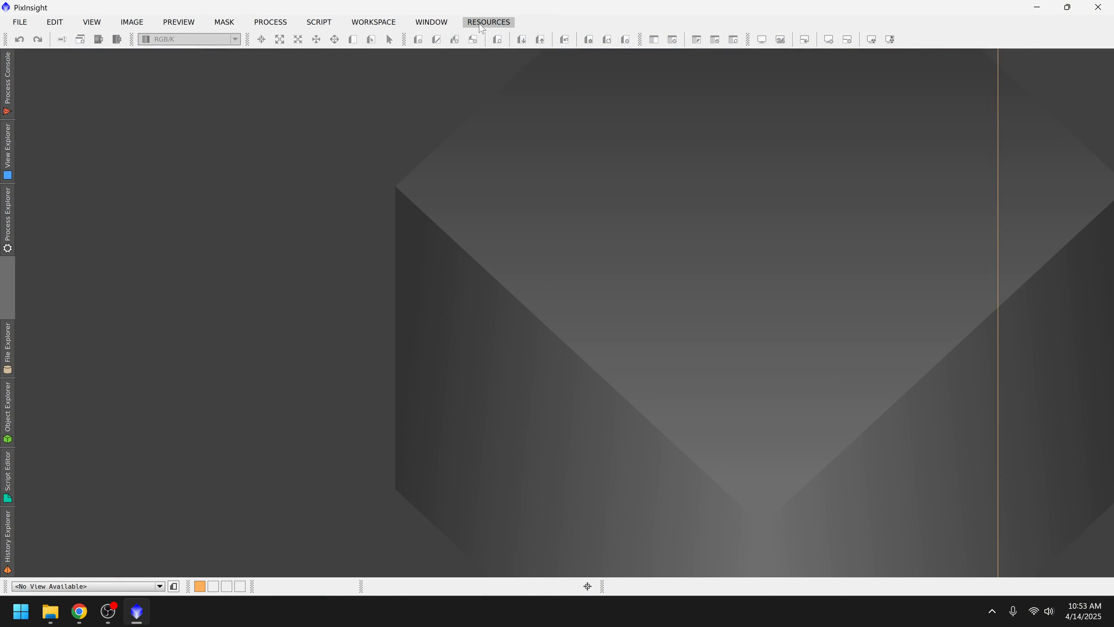
Step: Switch to PixInsight and load the third-party update repositories from Zelinka_Pix_RepositoryList.txt, reviewing the repository list
left_click(486, 22)
mouse_move(548, 95)
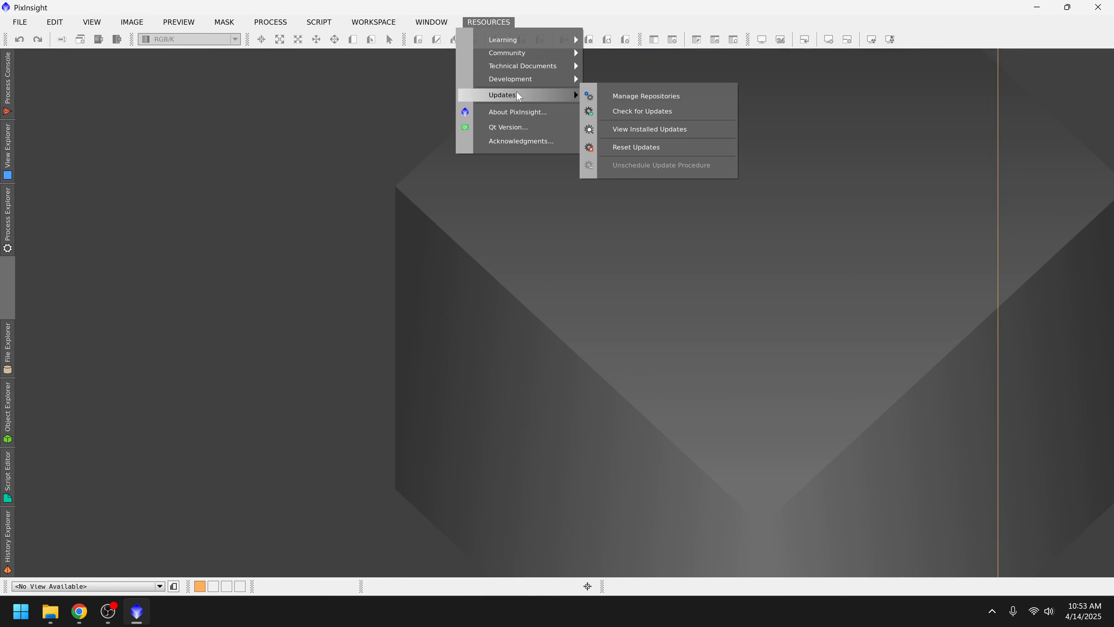
left_click(694, 96)
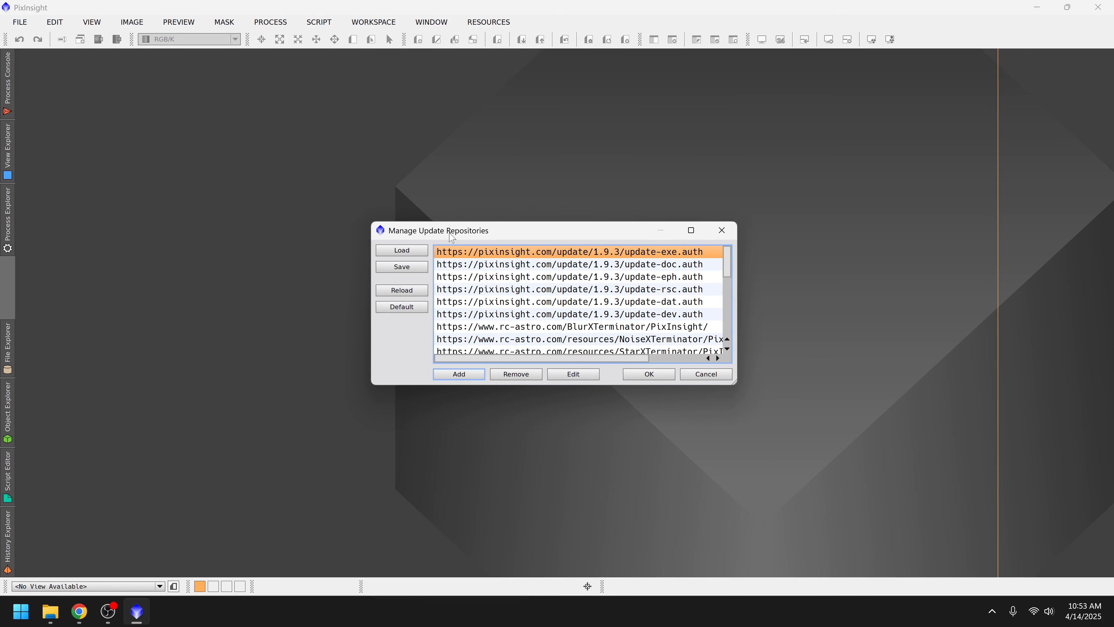
scroll(544, 299, "down", 5)
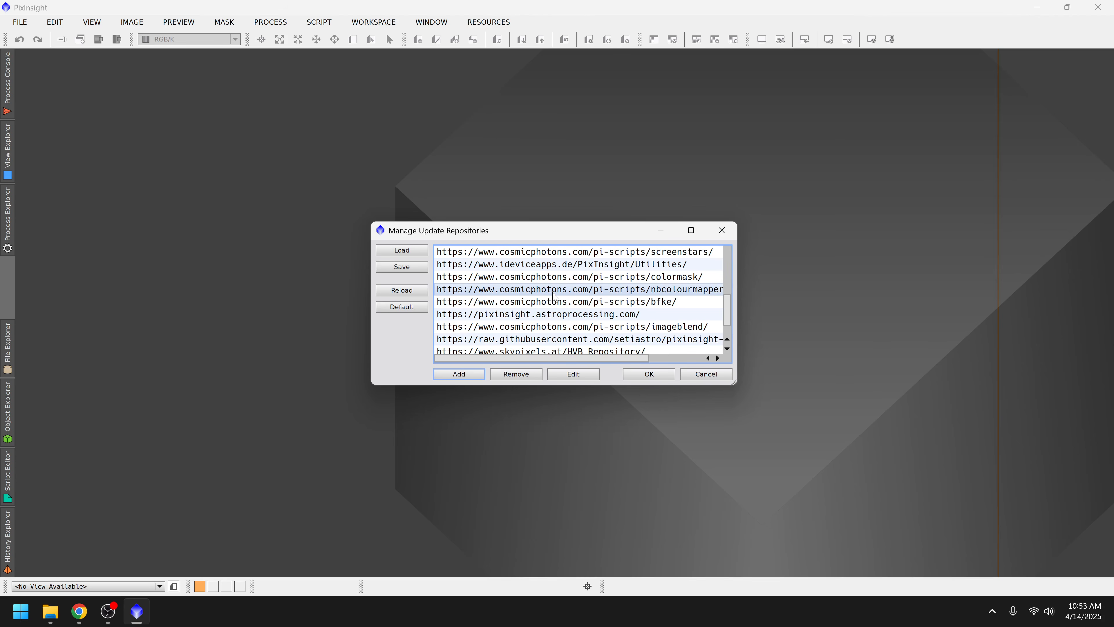
scroll(554, 296, "up", 5)
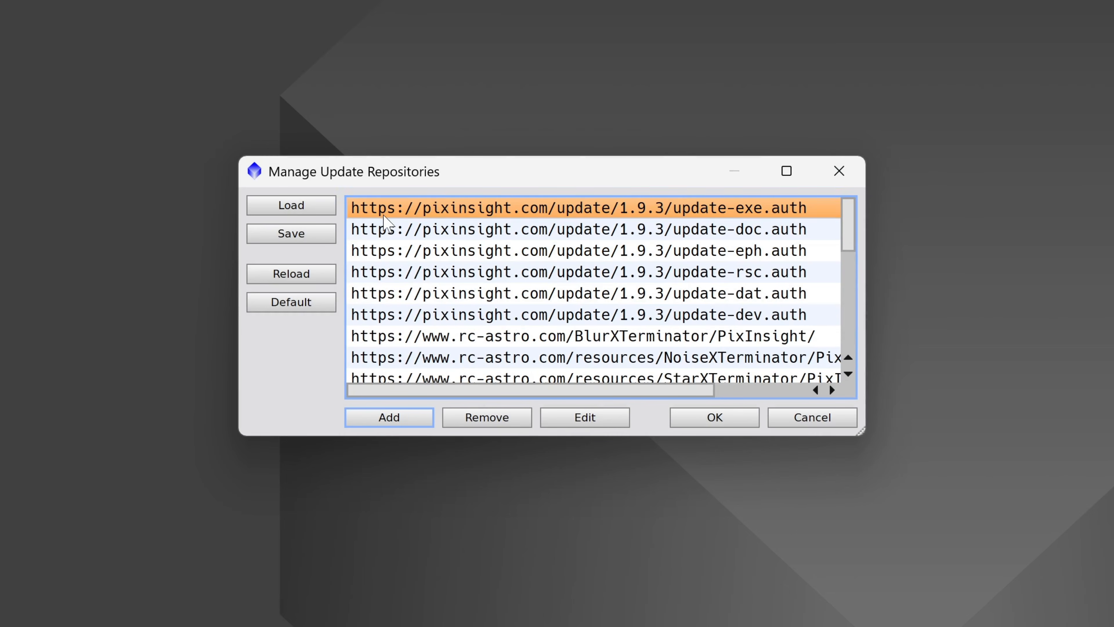
left_click(309, 205)
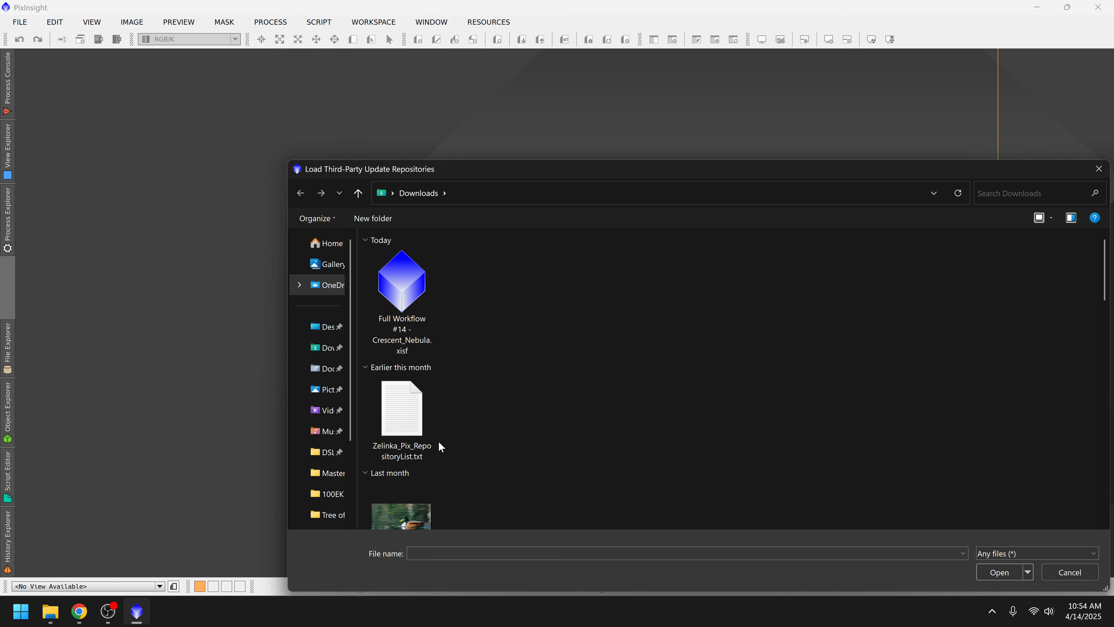
double_click(420, 434)
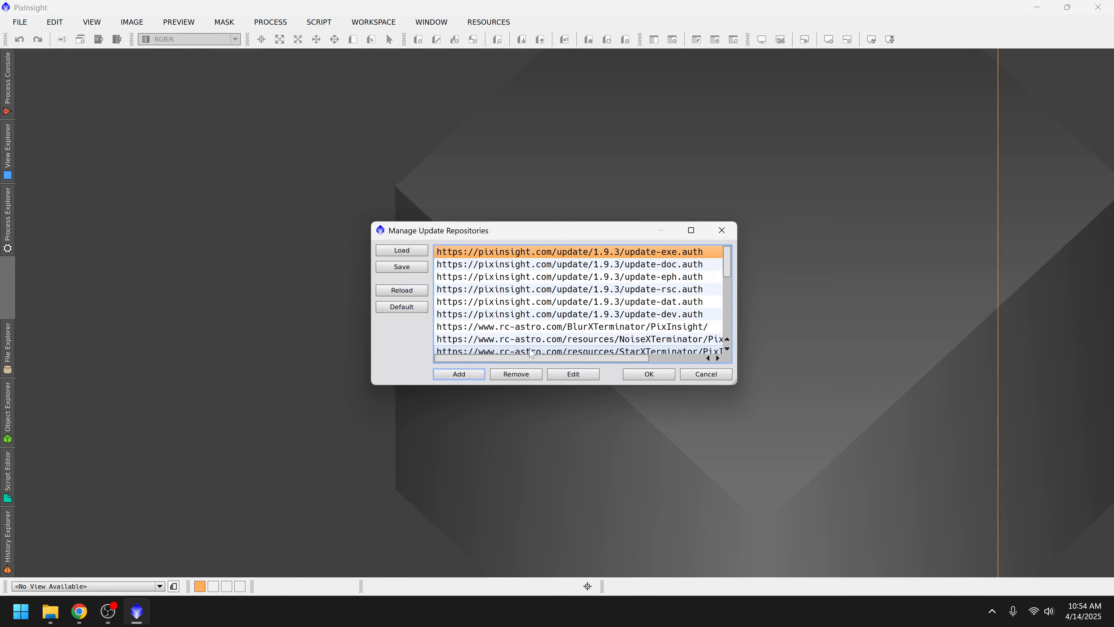
scroll(570, 312, "down", 6)
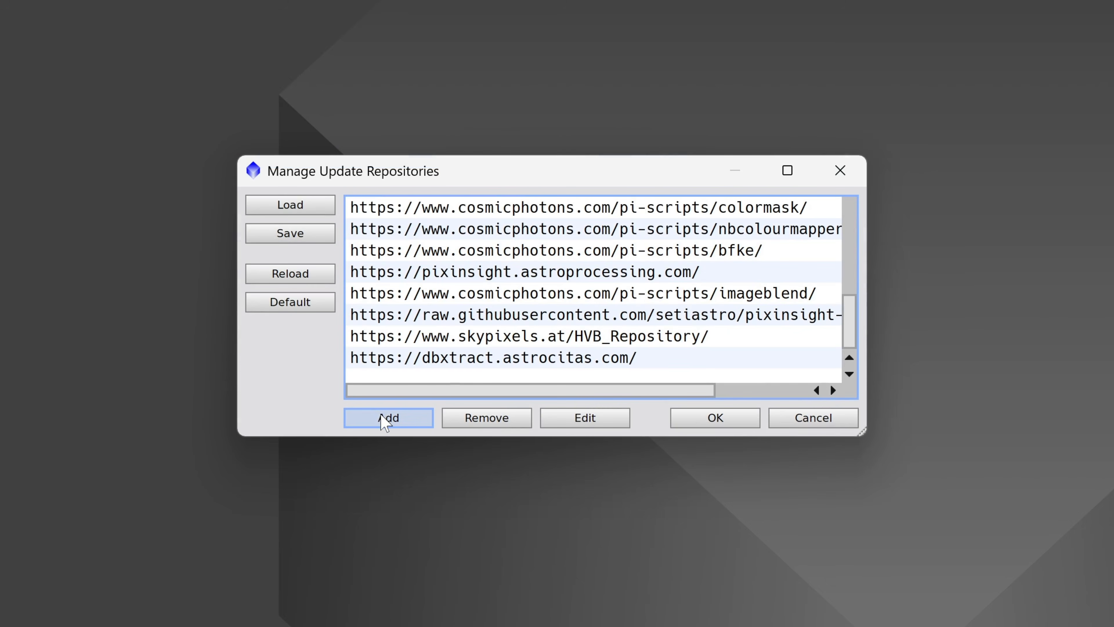
Step: View the prompt for adding a repository URL, dismiss it, and accept the update repository list
left_click(384, 419)
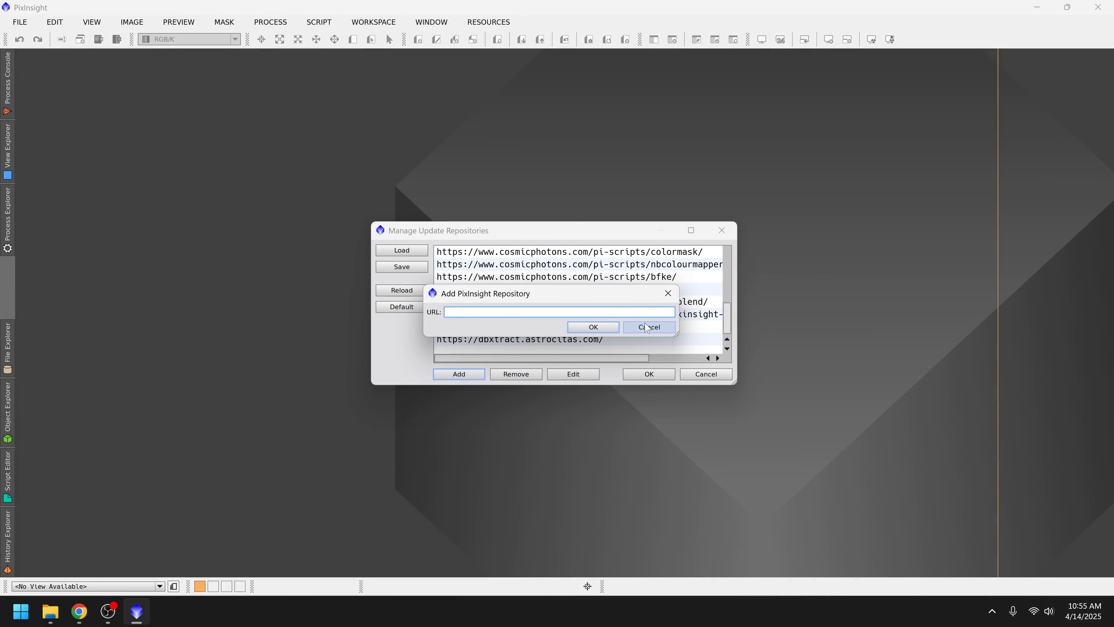
left_click(648, 327)
scroll(591, 302, "up", 3)
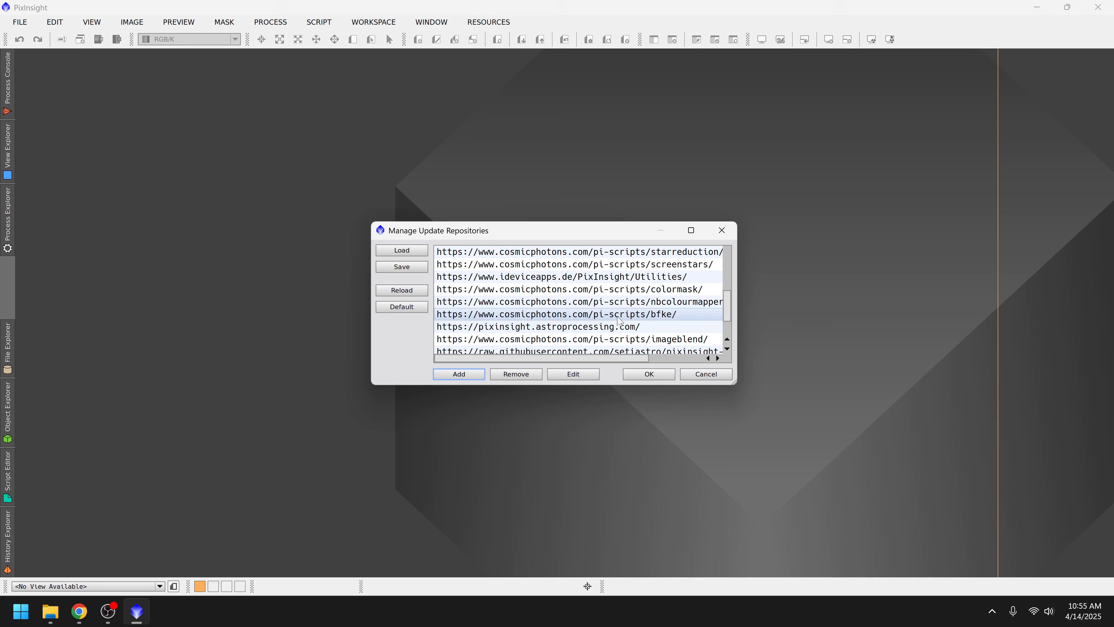
left_click(663, 376)
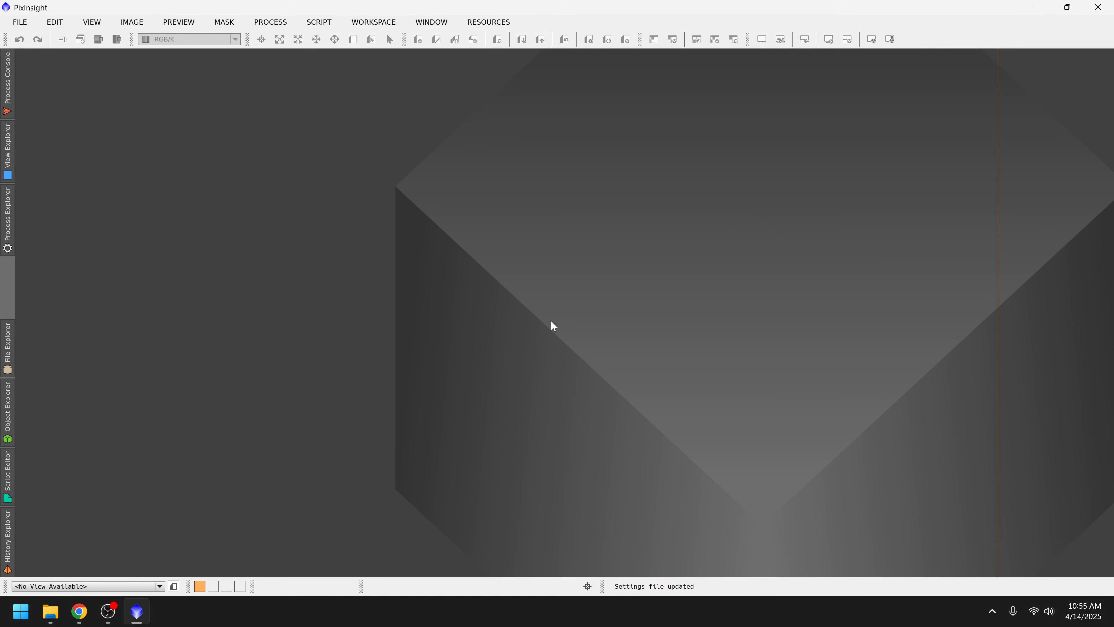
Step: Check for updates and download the available packages so they are scheduled for installation
left_click(489, 26)
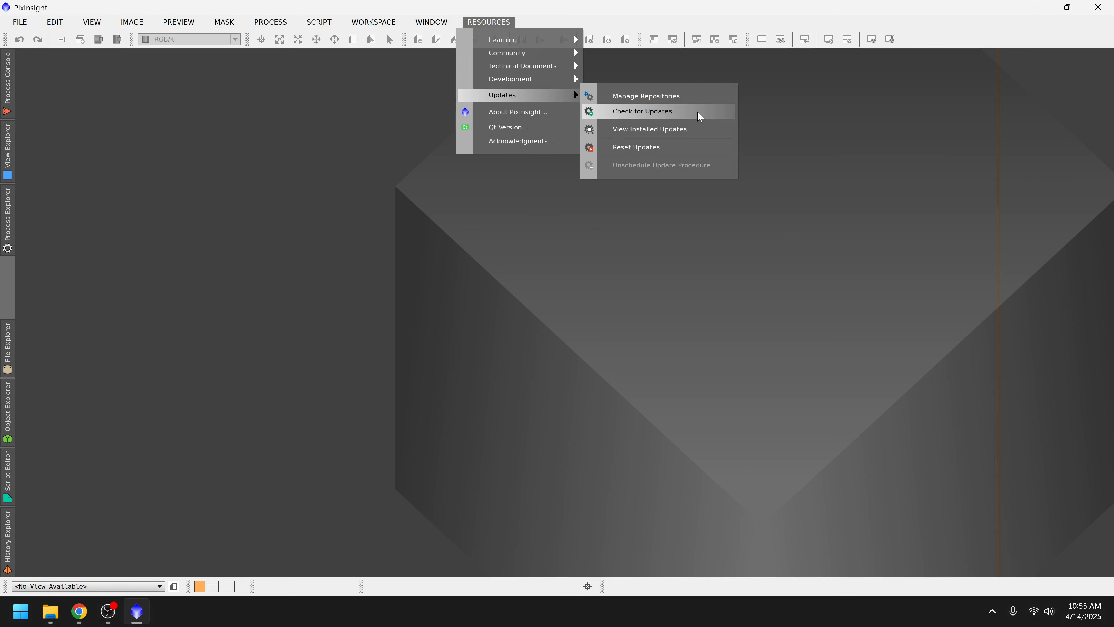
left_click(698, 113)
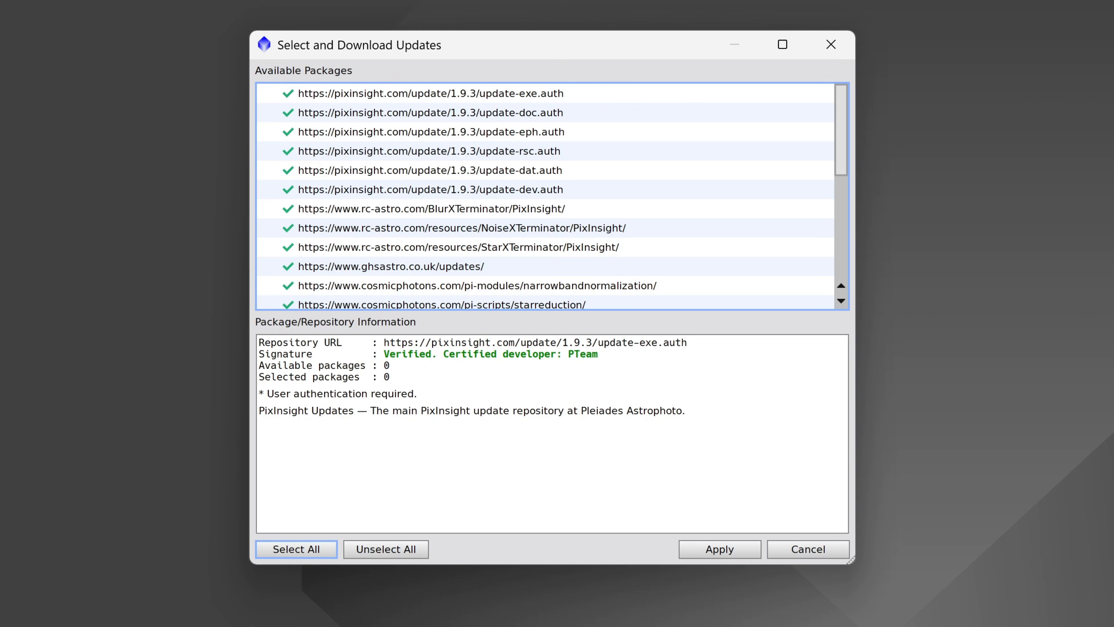
left_click(728, 545)
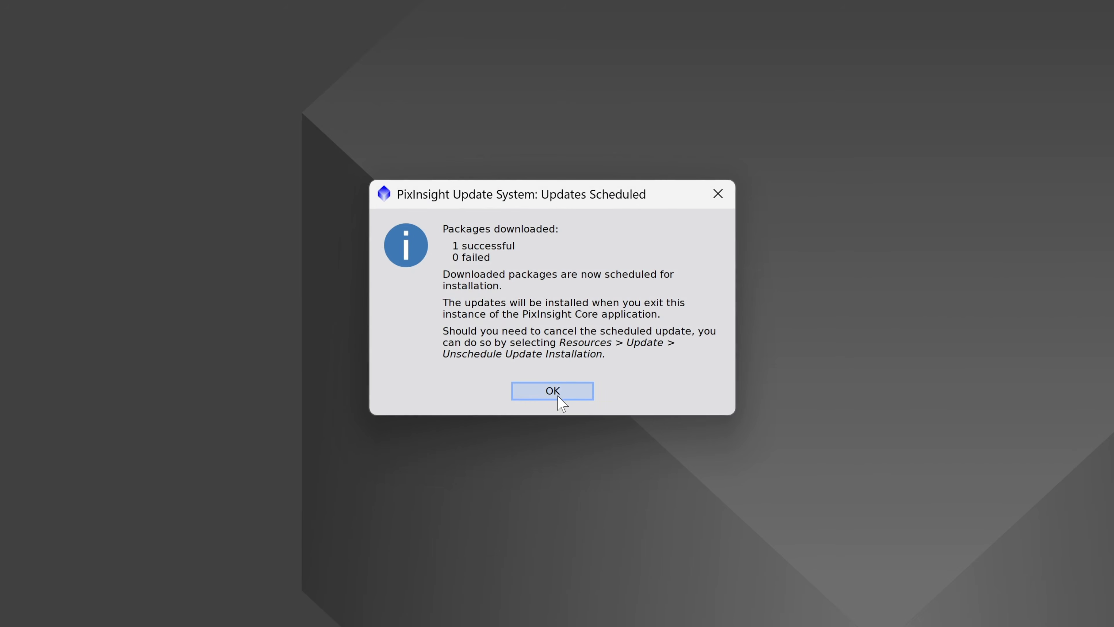
left_click(558, 397)
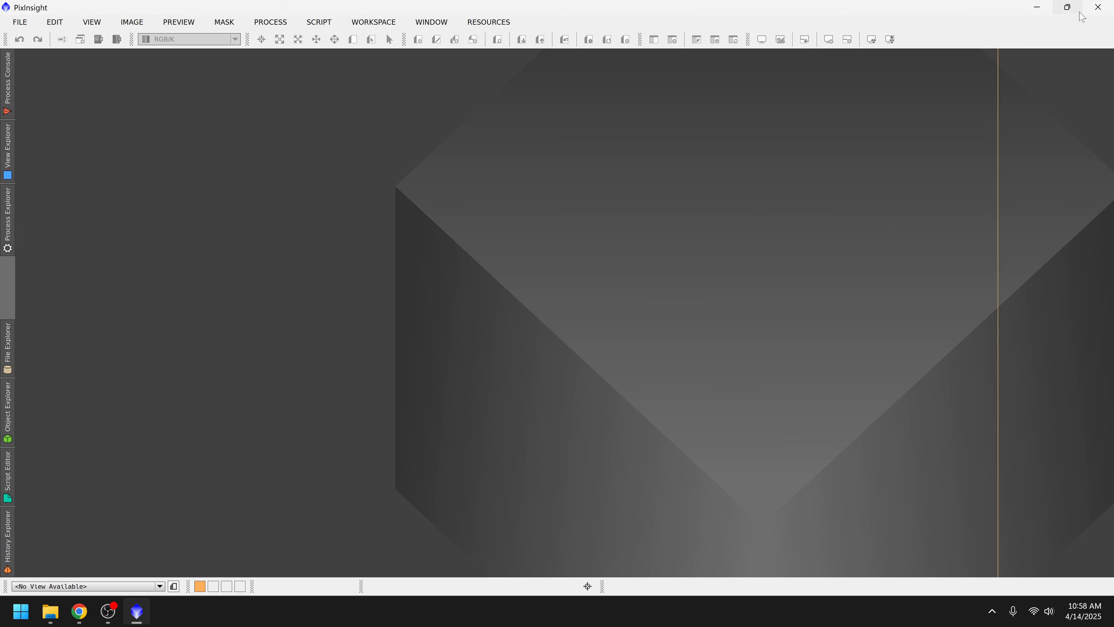
Step: Exit PixInsight and install the scheduled updates with the Restart PixInsight option enabled
left_click(1097, 7)
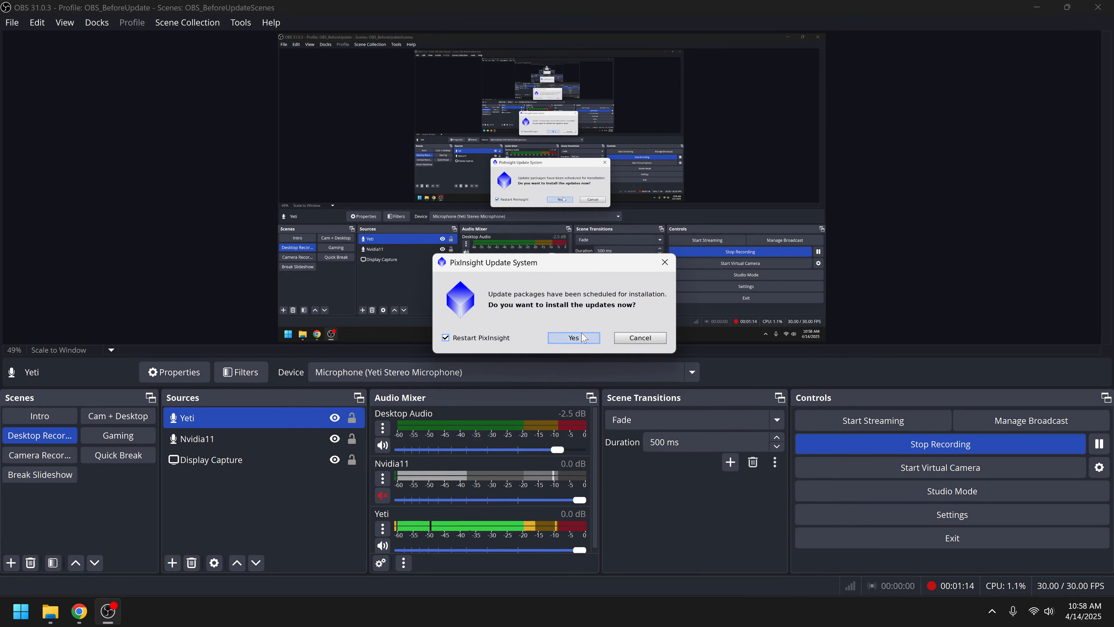
left_click(585, 341)
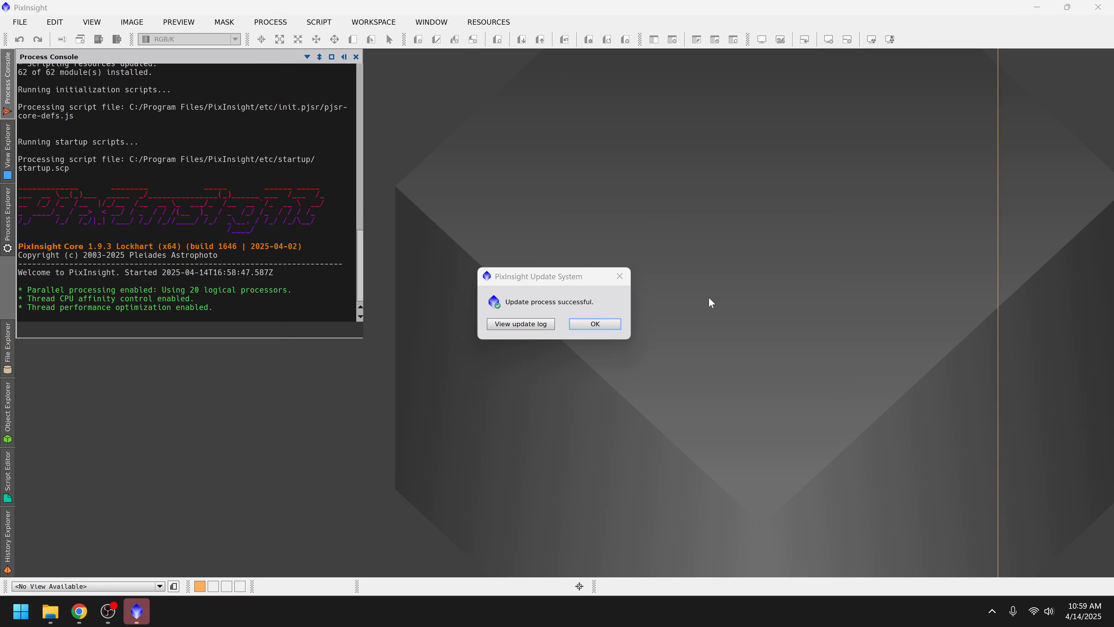
left_click(616, 326)
Step: Run the Thread Performance Analysis to optimize processing on this computer
left_click(265, 23)
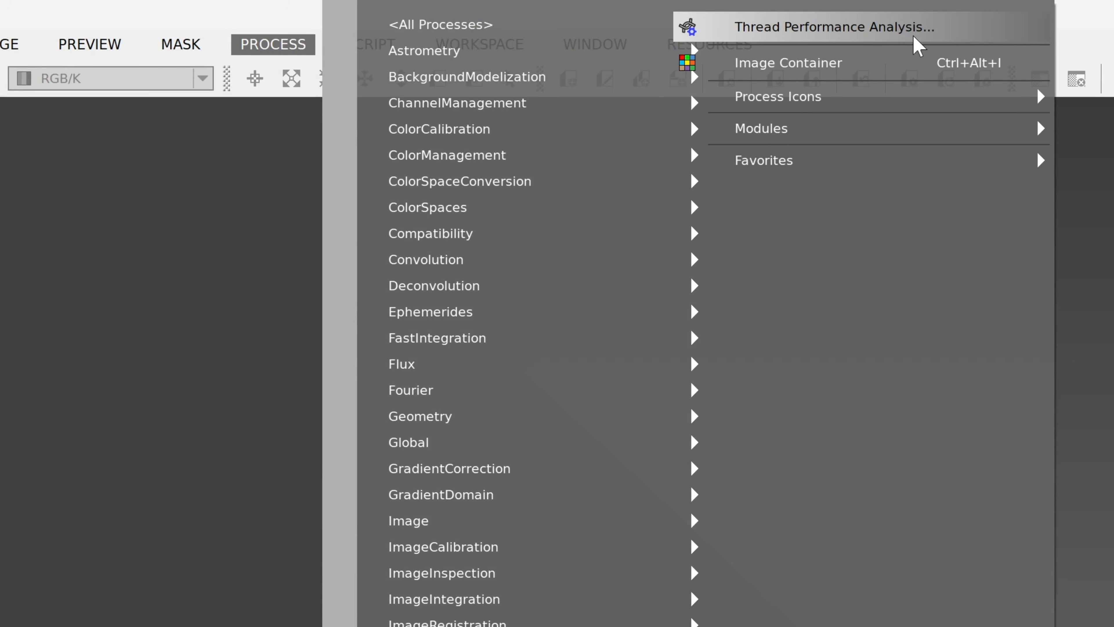
left_click(914, 36)
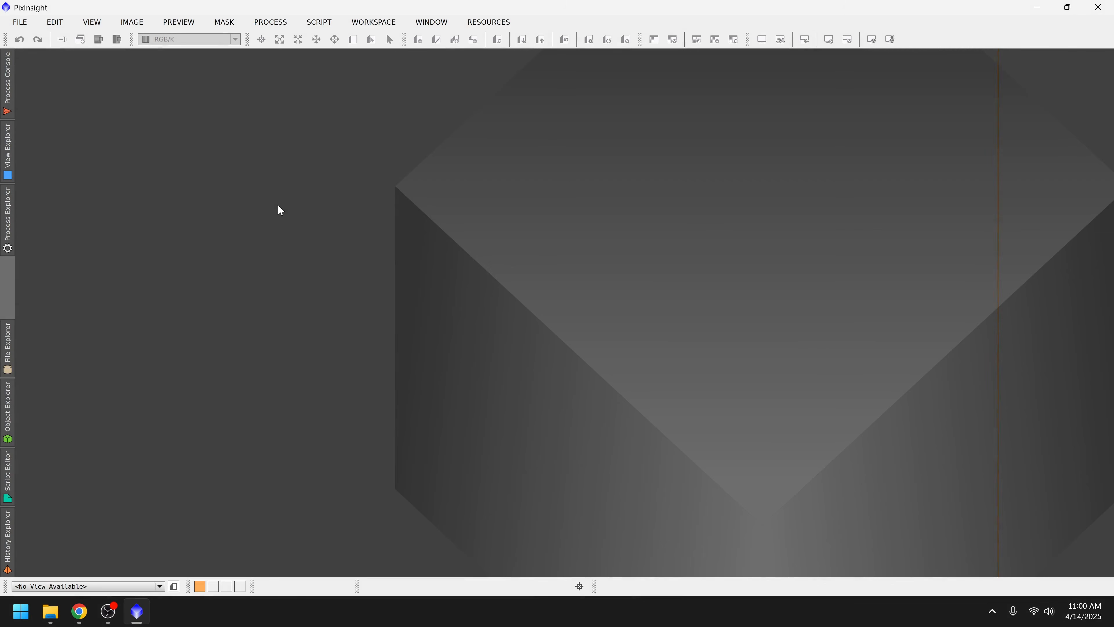
Step: Look through the list of available Explorer windows without opening one
left_click(92, 22)
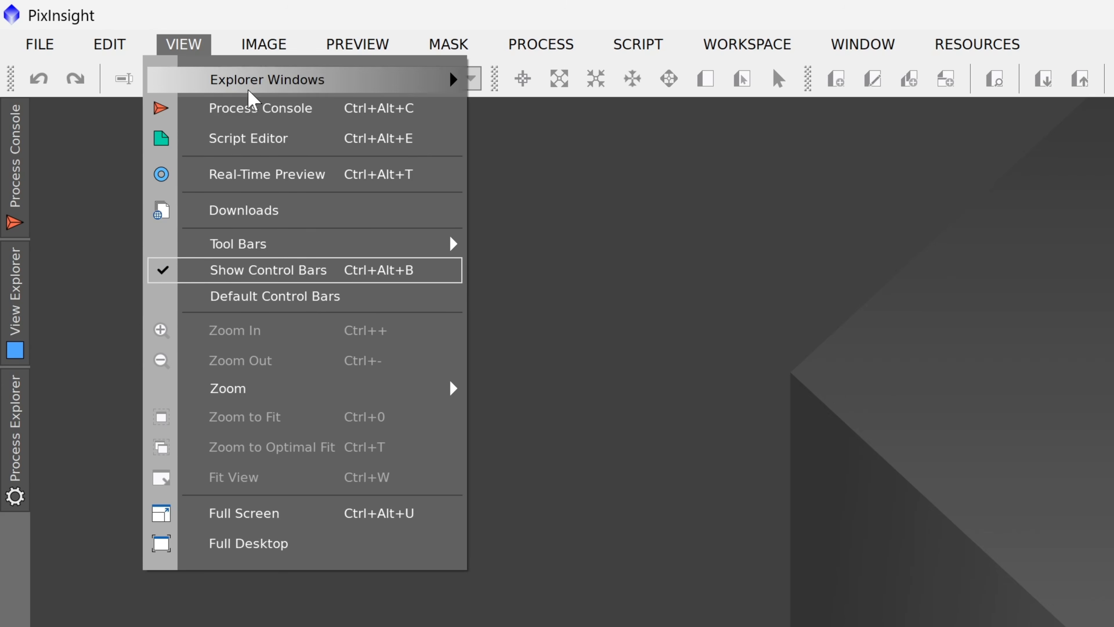
mouse_move(249, 91)
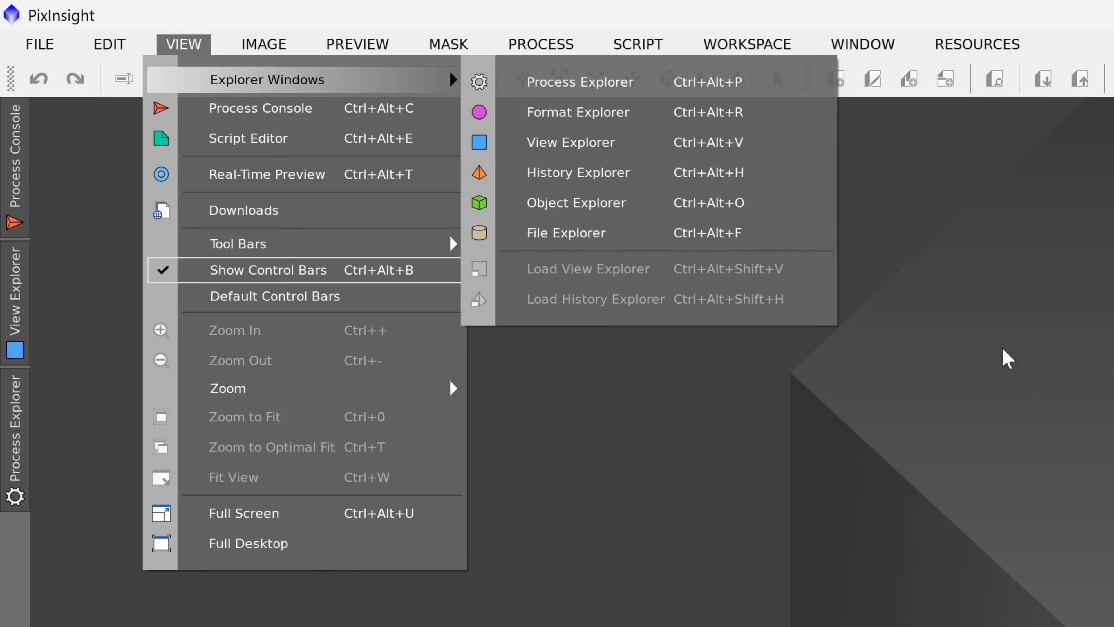
left_click(1007, 356)
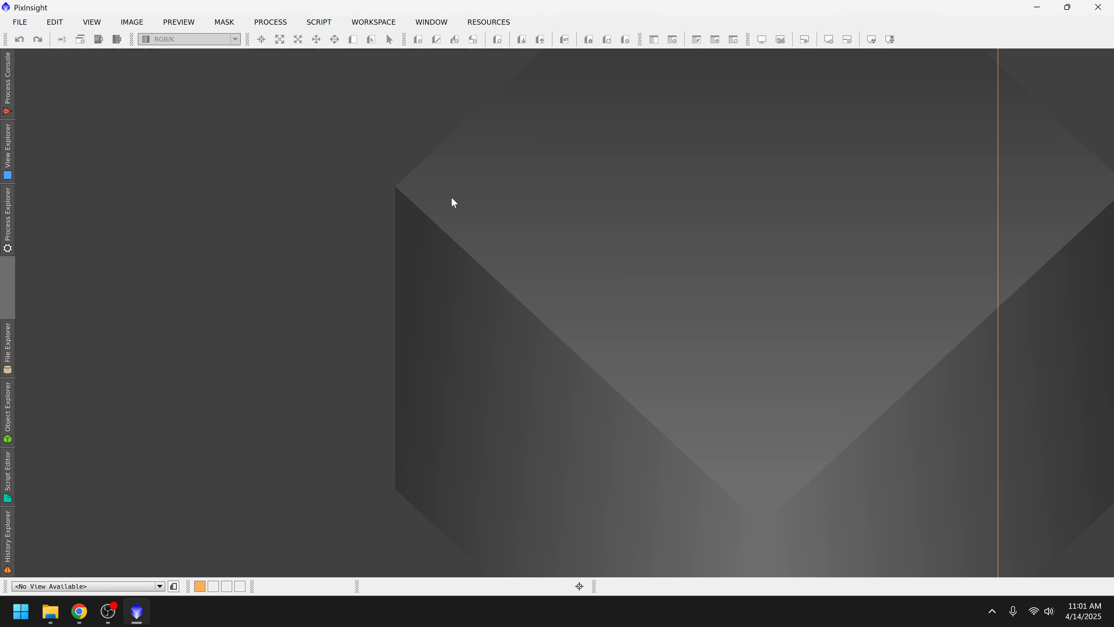
Step: Open the image file Full Workflow #7 - Iris.xisf from the Full Workflows folder
left_click(20, 22)
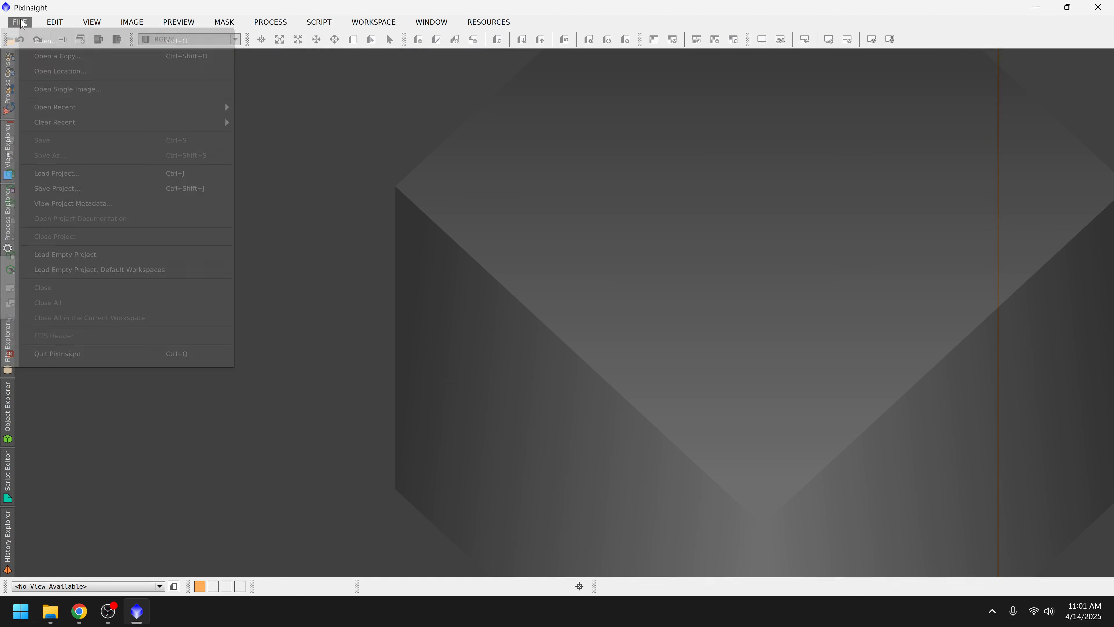
left_click(35, 39)
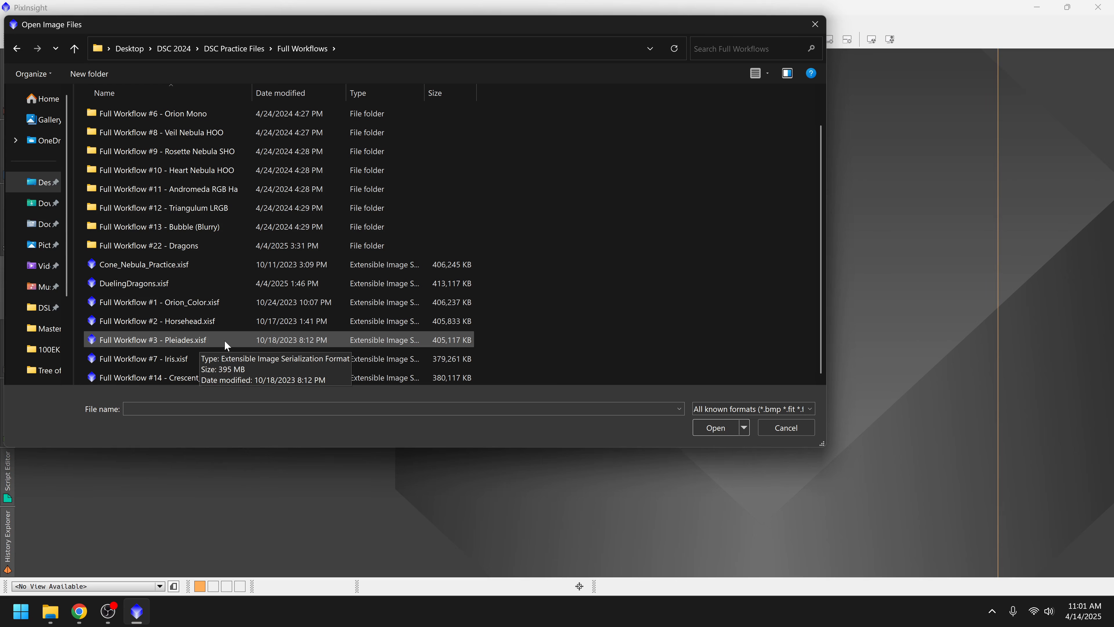
left_click(223, 339)
left_click(706, 424)
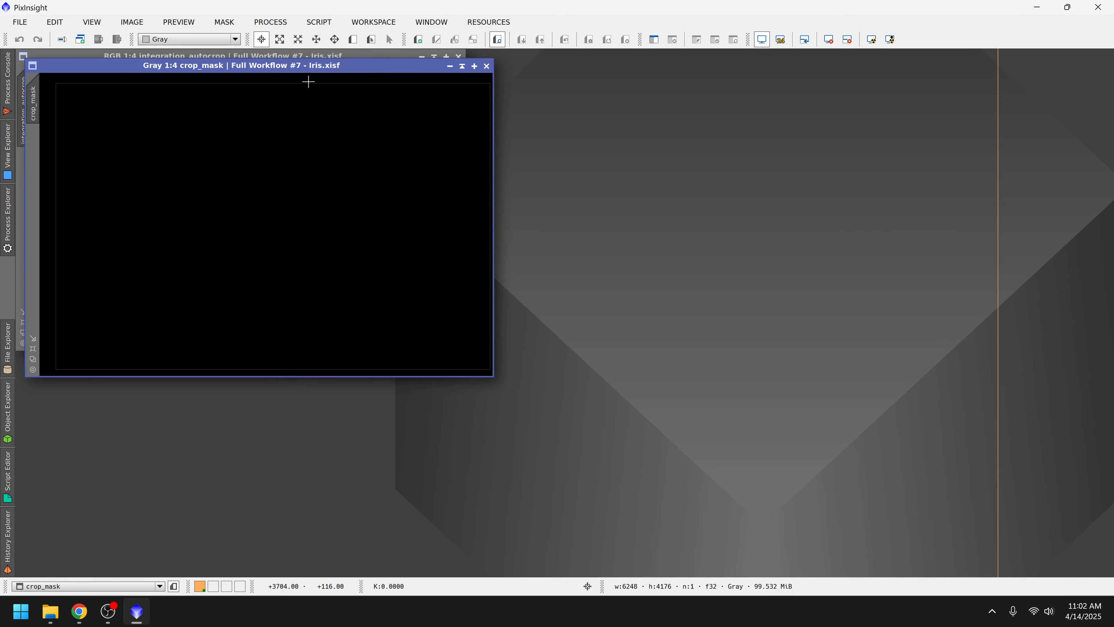
Step: Separate the opened image windows, close crop_mask, and reposition integration_autocrop in the workspace
left_click_drag(278, 66, 415, 176)
left_click(721, 197)
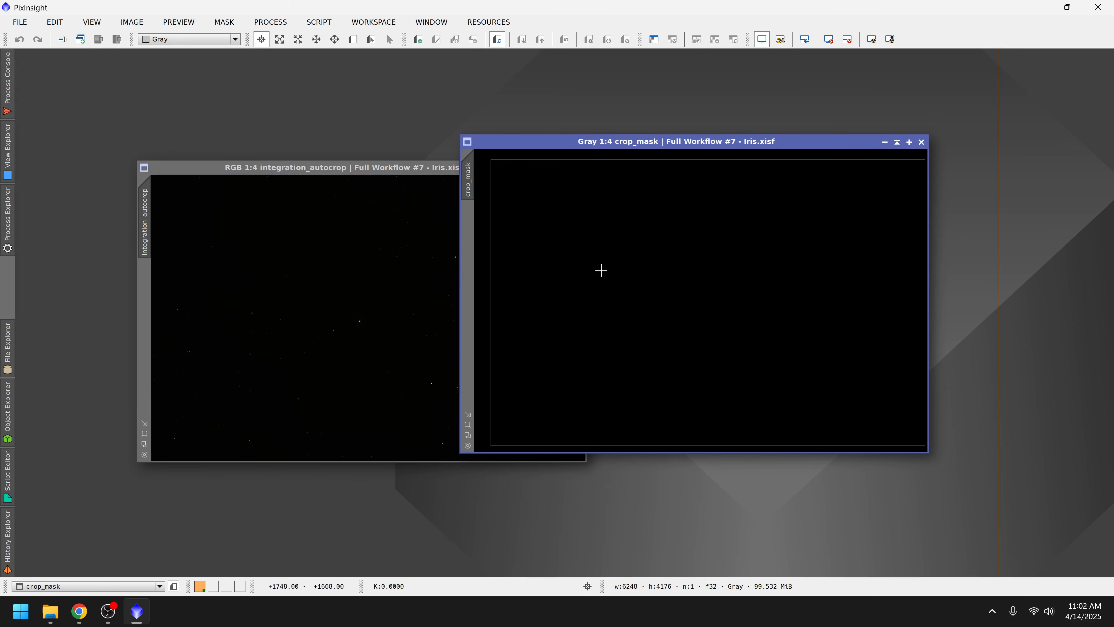
left_click(921, 142)
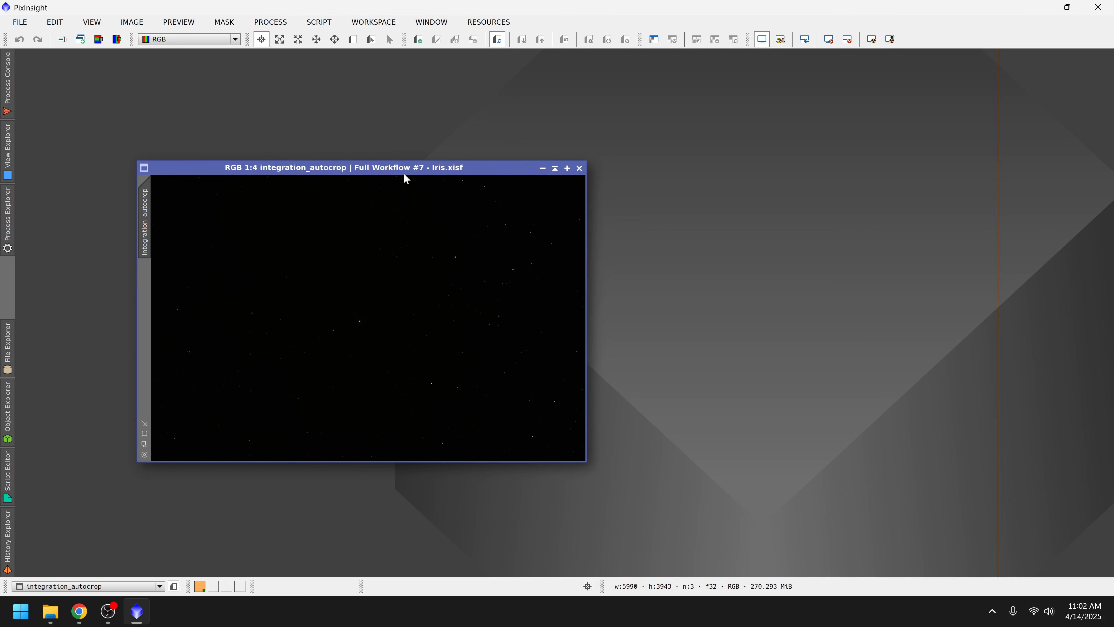
left_click_drag(402, 170, 503, 171)
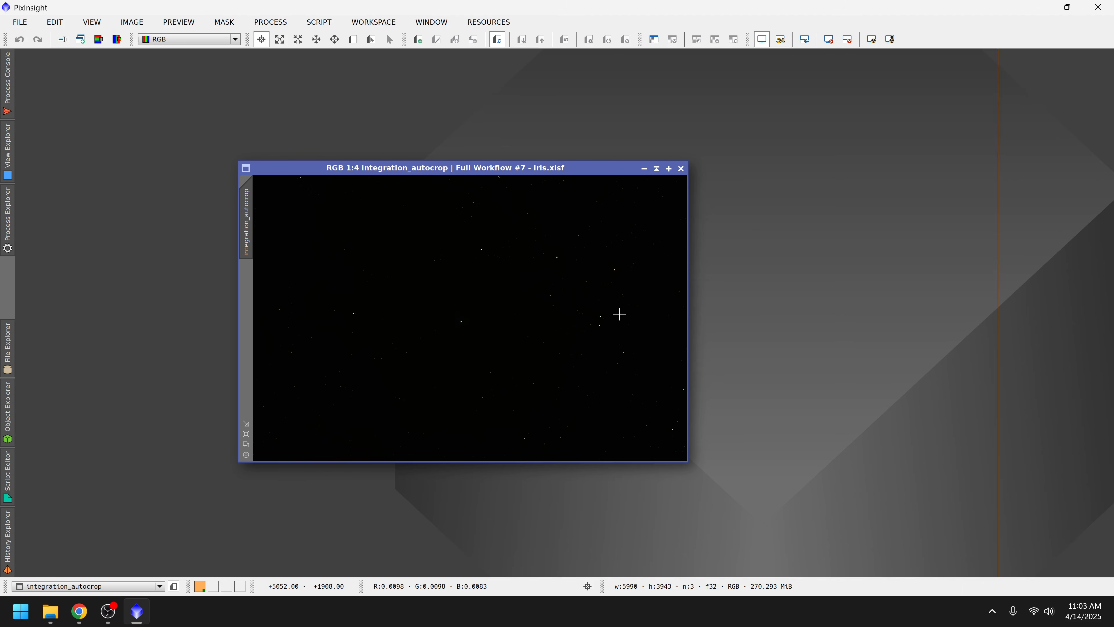
Step: Compare integration_autocrop with and without the automatic screen stretch, and leave the stretch enabled
key("ctrl+a")
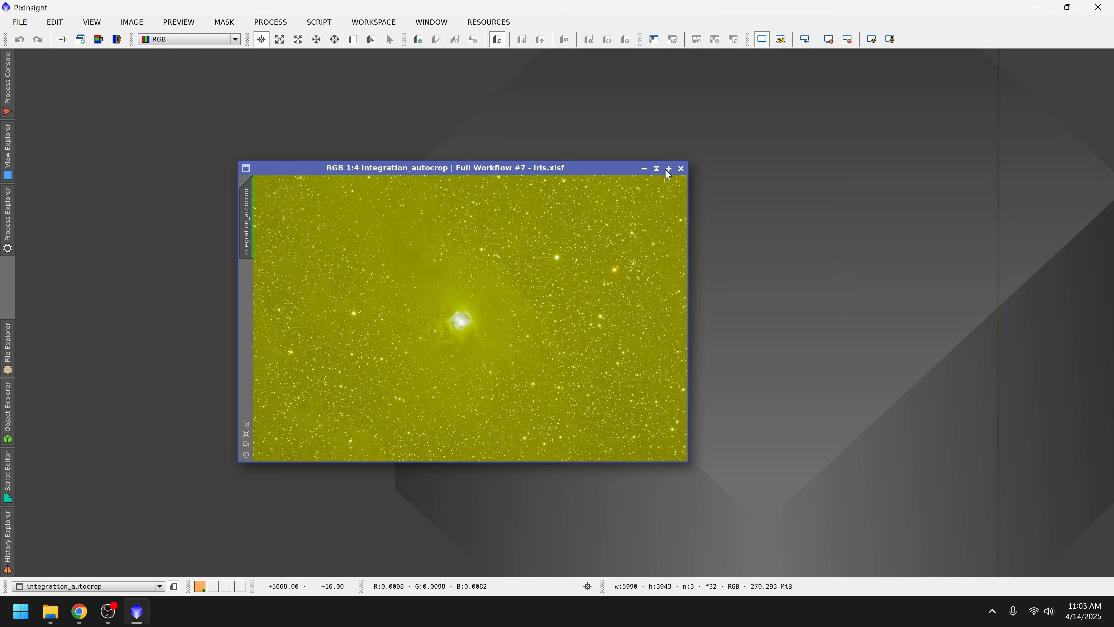
left_click(762, 40)
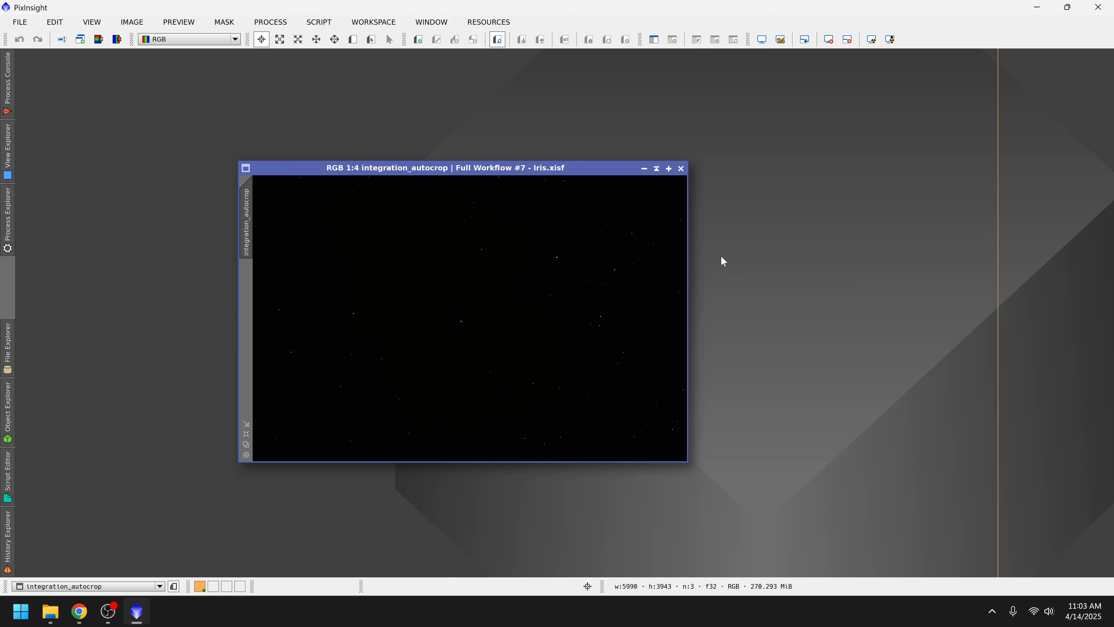
key("ctrl+f12")
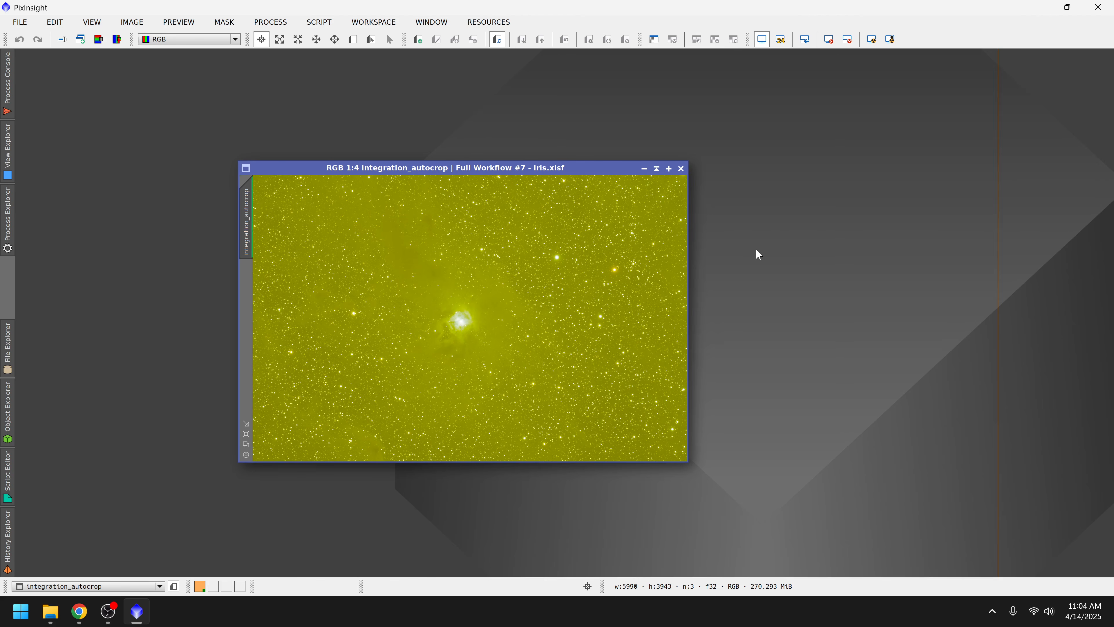
key("ctrl+F11")
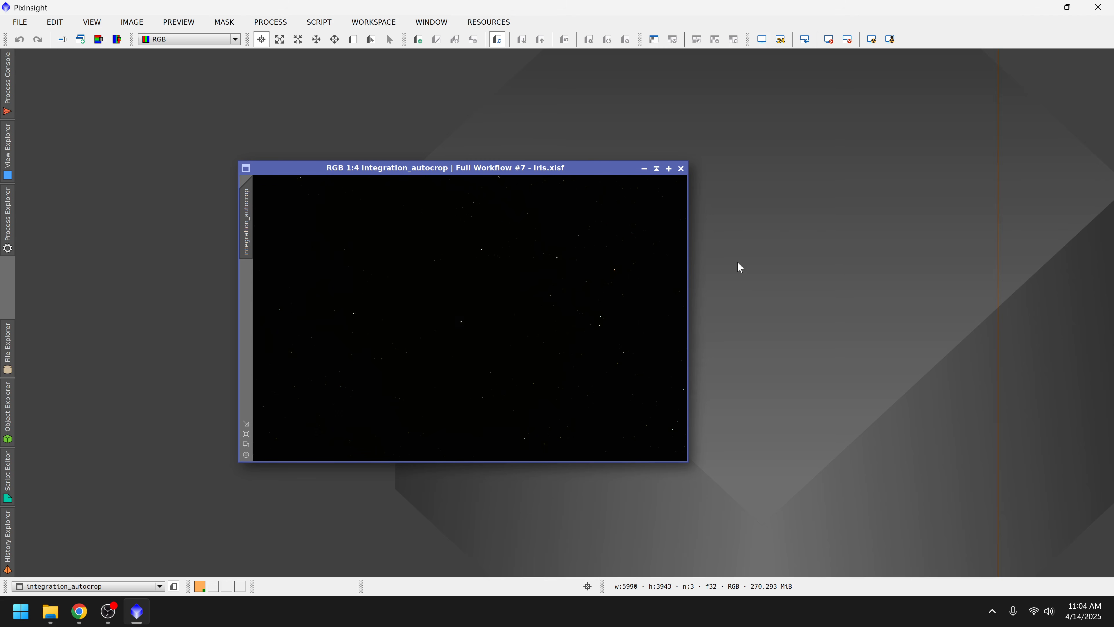
key("ctrl+F11")
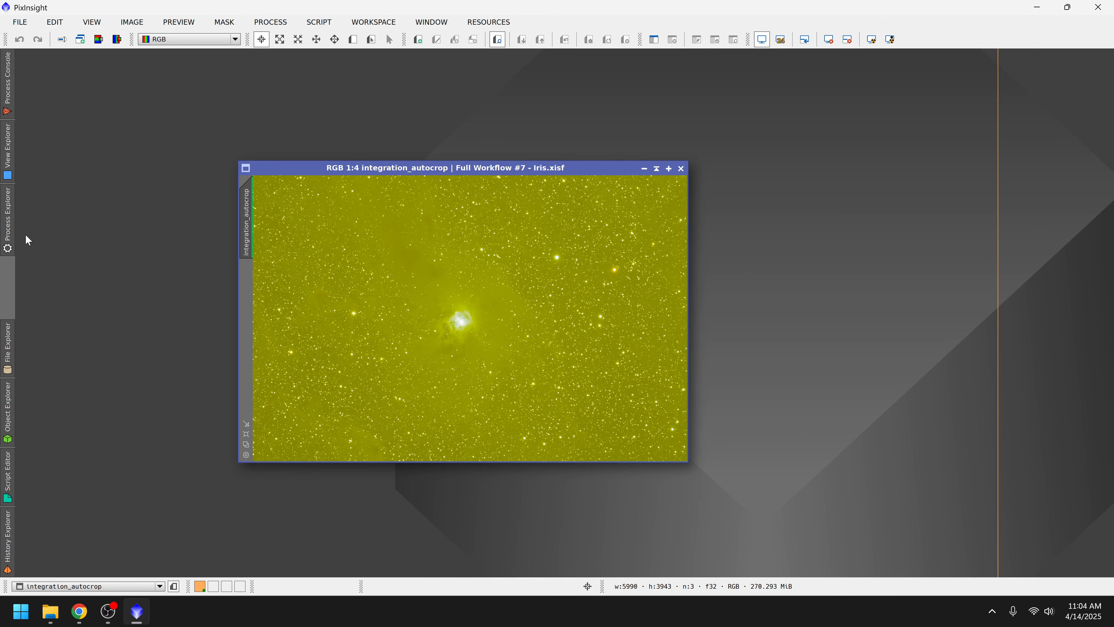
Step: Search the Process Explorer for SPEC and look through the suggested processes
left_click(9, 224)
left_click(8, 224)
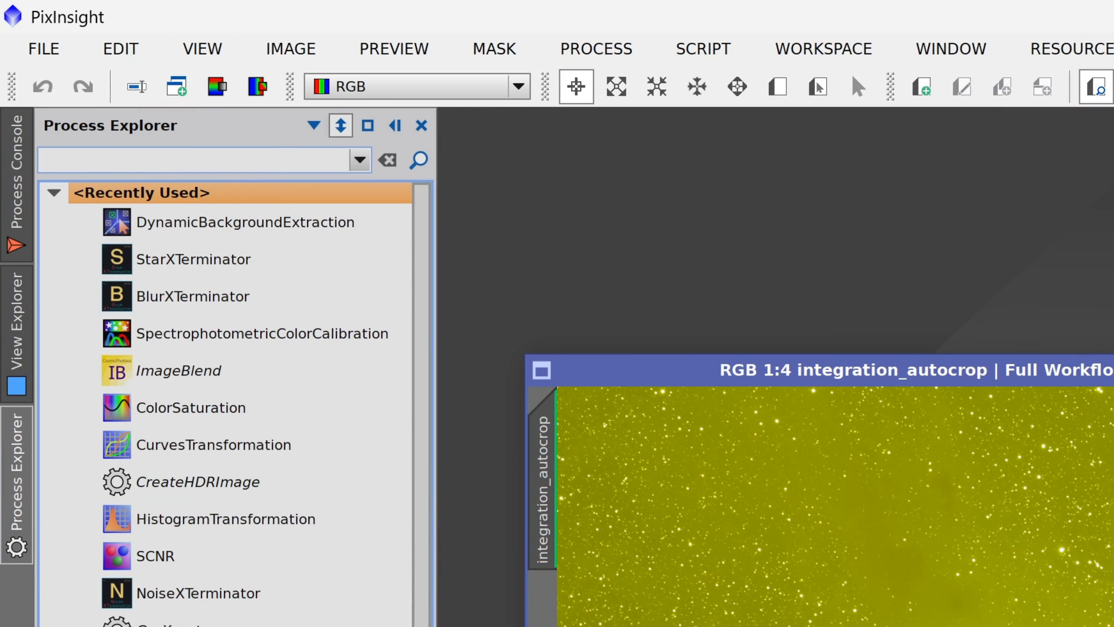
left_click(119, 160)
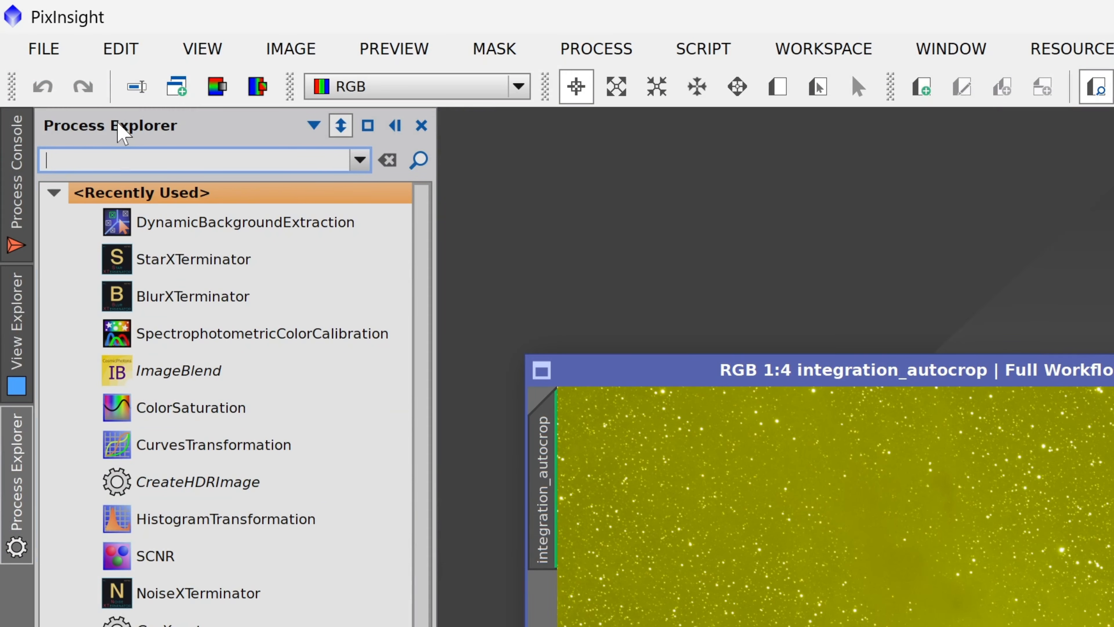
type("SPEC")
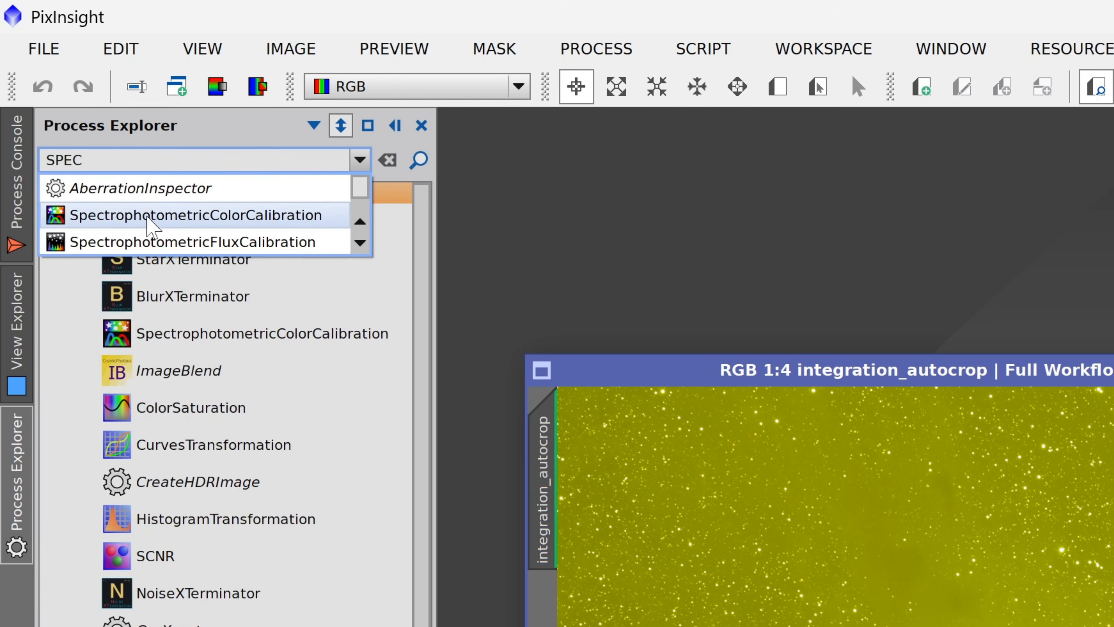
scroll(215, 228, "down", 1)
scroll(215, 228, "up", 1)
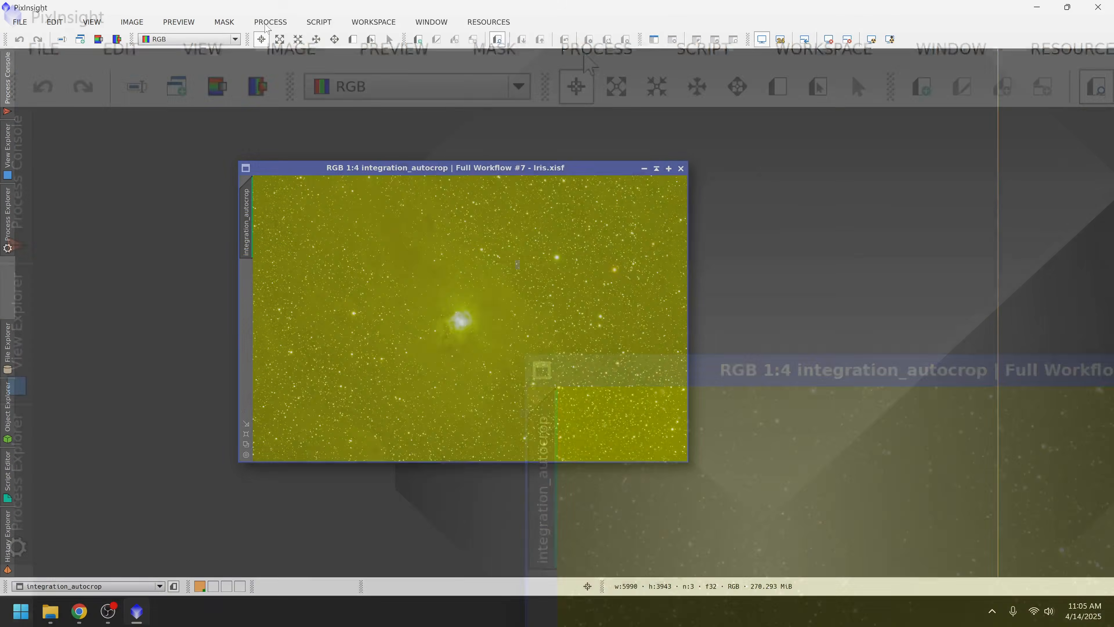
Step: Look through the complete list of installed processes and close it without choosing one
left_click(270, 22)
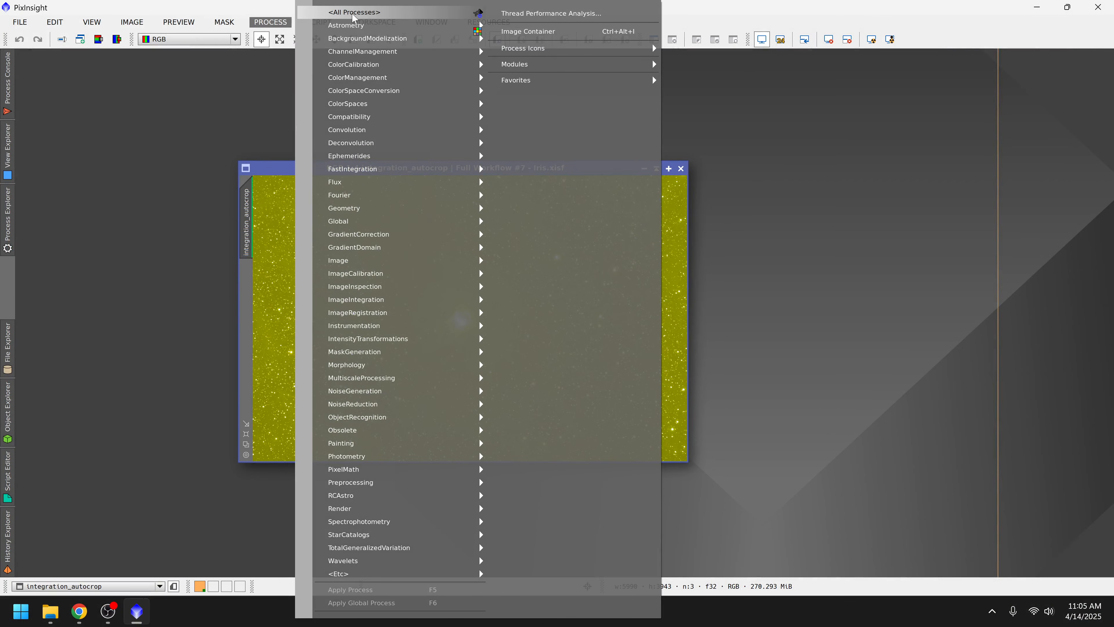
mouse_move(368, 13)
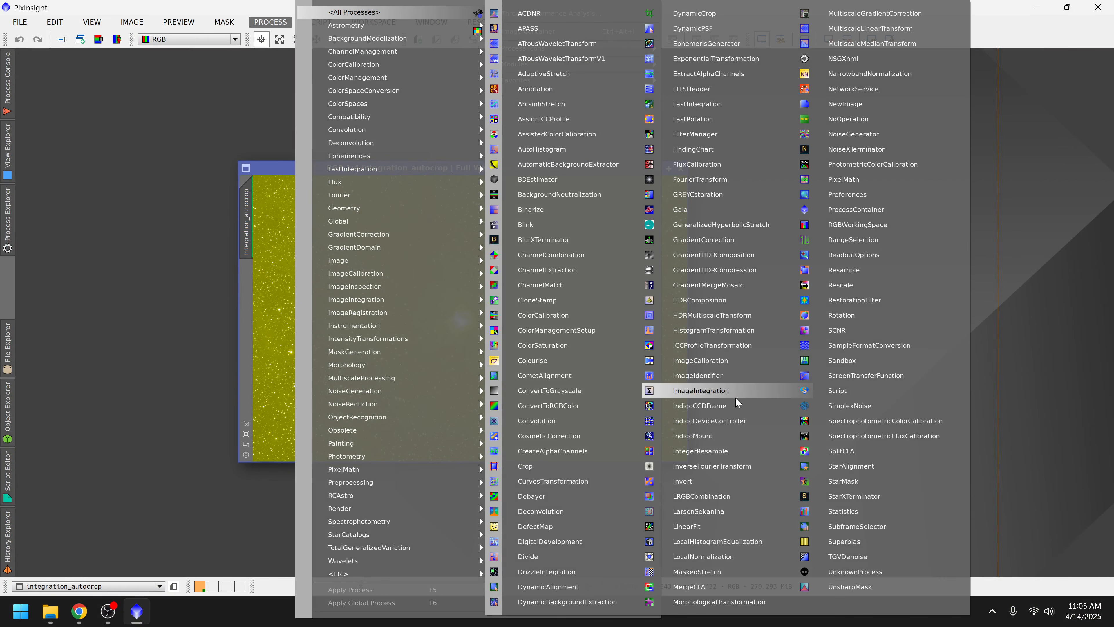
left_click(139, 266)
Step: Find SpectrophotometricColorCalibration in the Process Explorer and open the process
left_click(4, 218)
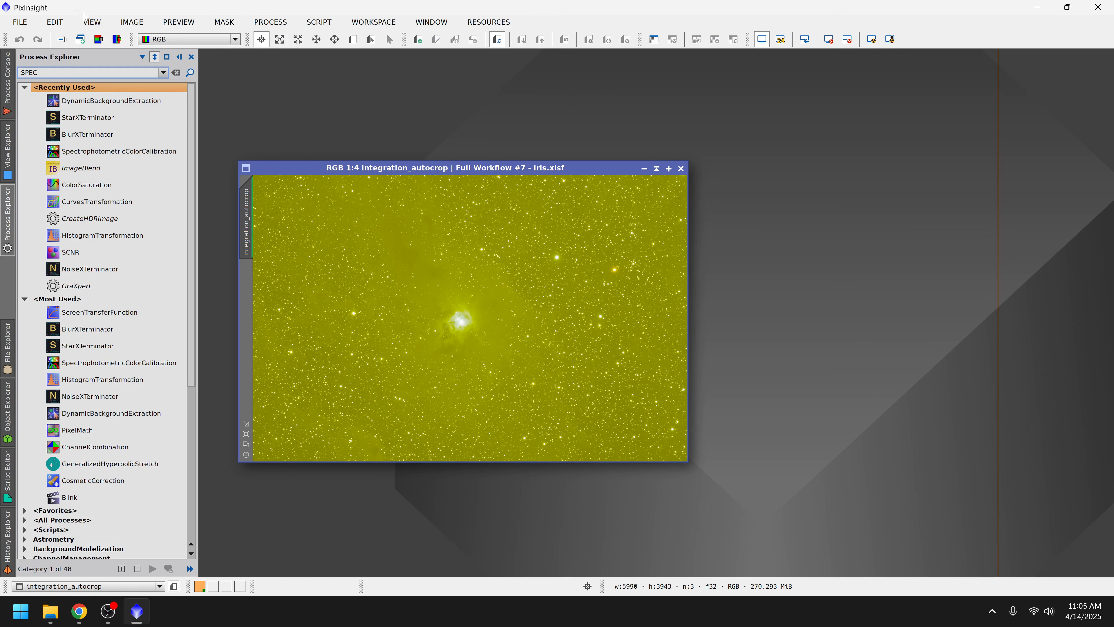
left_click(91, 22)
mouse_move(134, 39)
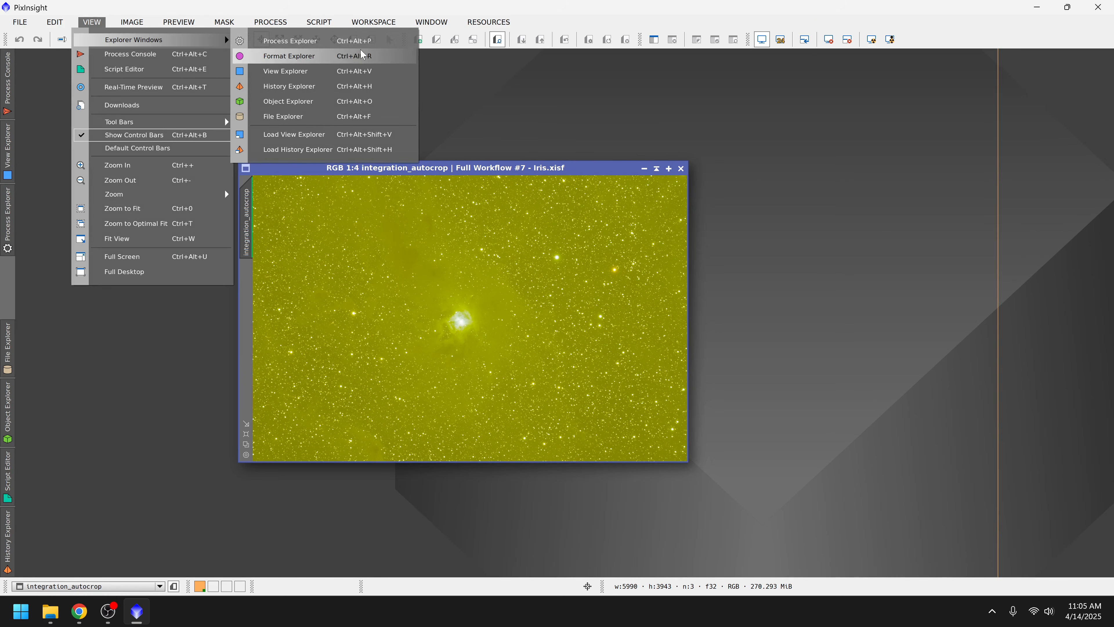
left_click(388, 43)
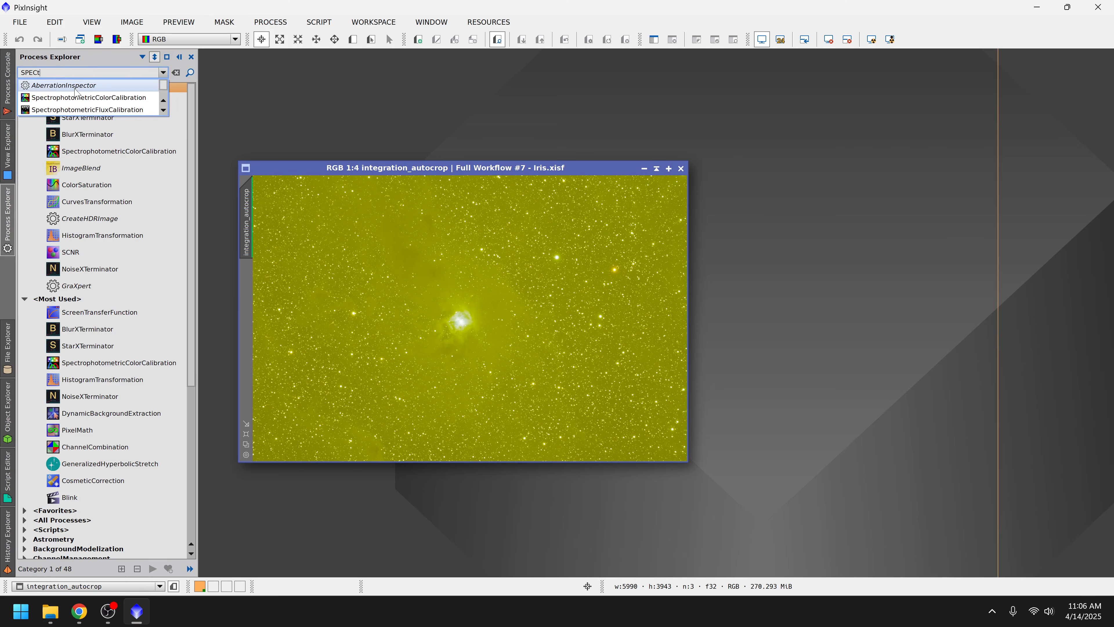
left_click(82, 98)
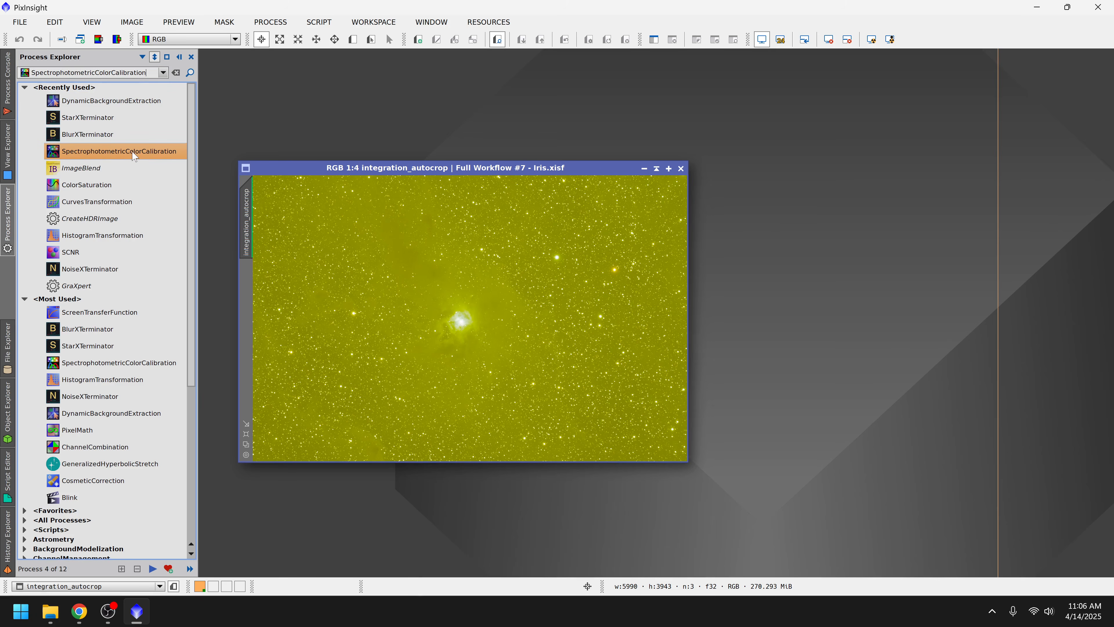
left_click_drag(96, 156, 162, 161)
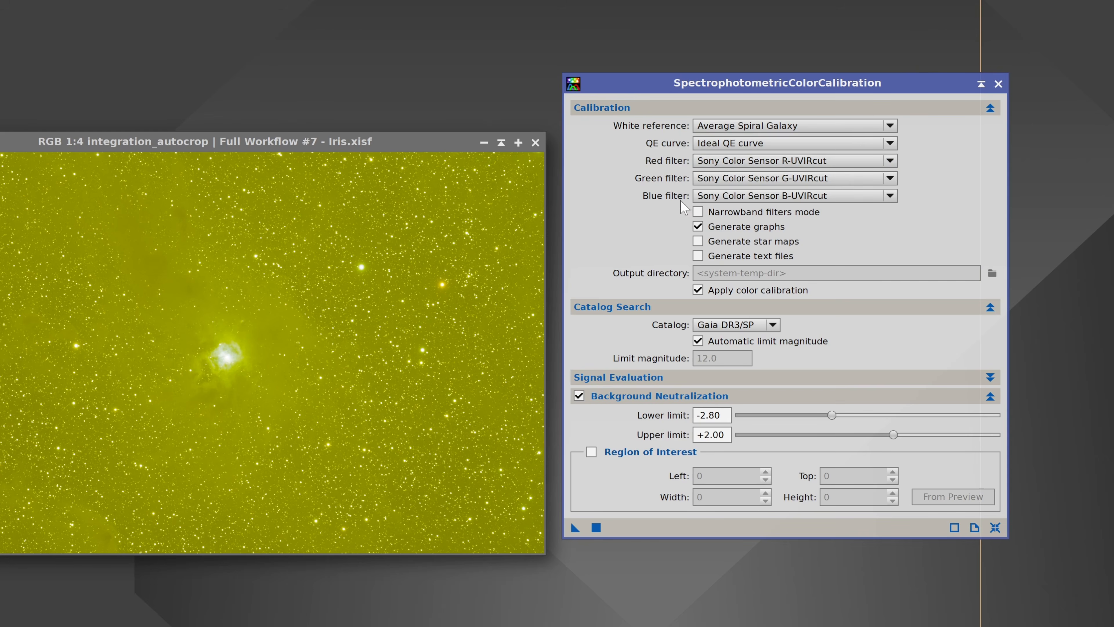
Step: Try Nikon Z6 R, Nikon Z6 G and Nikon Z6 B as the red, green and blue filters, and reset the process parameters
left_click(788, 161)
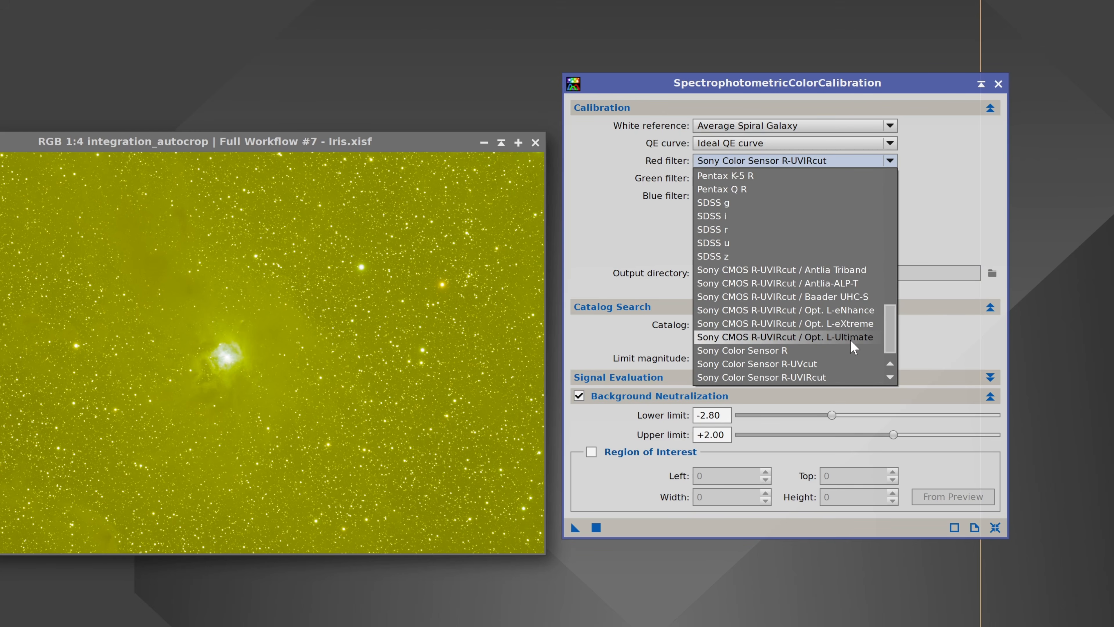
scroll(849, 346, "up", 20)
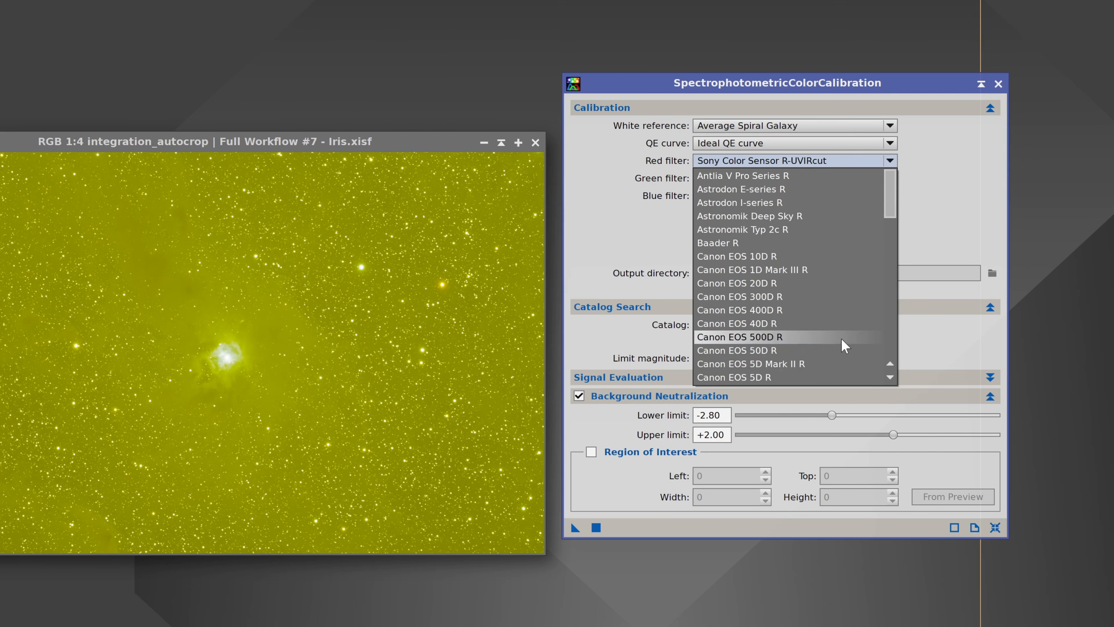
scroll(845, 344, "down", 6)
scroll(841, 338, "down", 2)
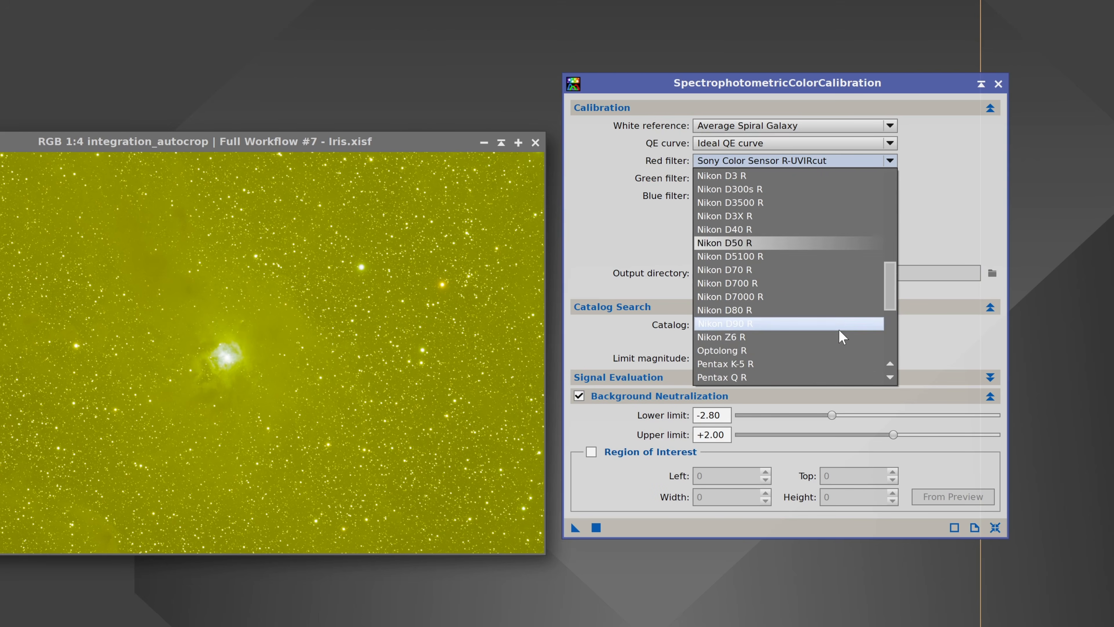
left_click(753, 340)
left_click(789, 178)
scroll(771, 240, "up", 2)
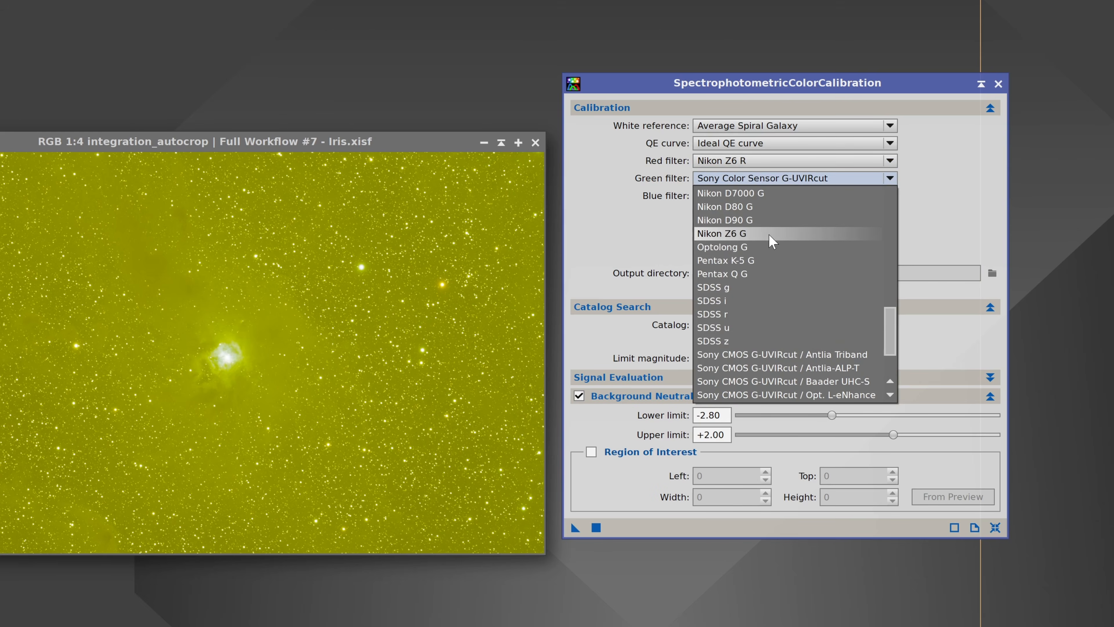
left_click(770, 240)
left_click(774, 195)
scroll(776, 264, "up", 3)
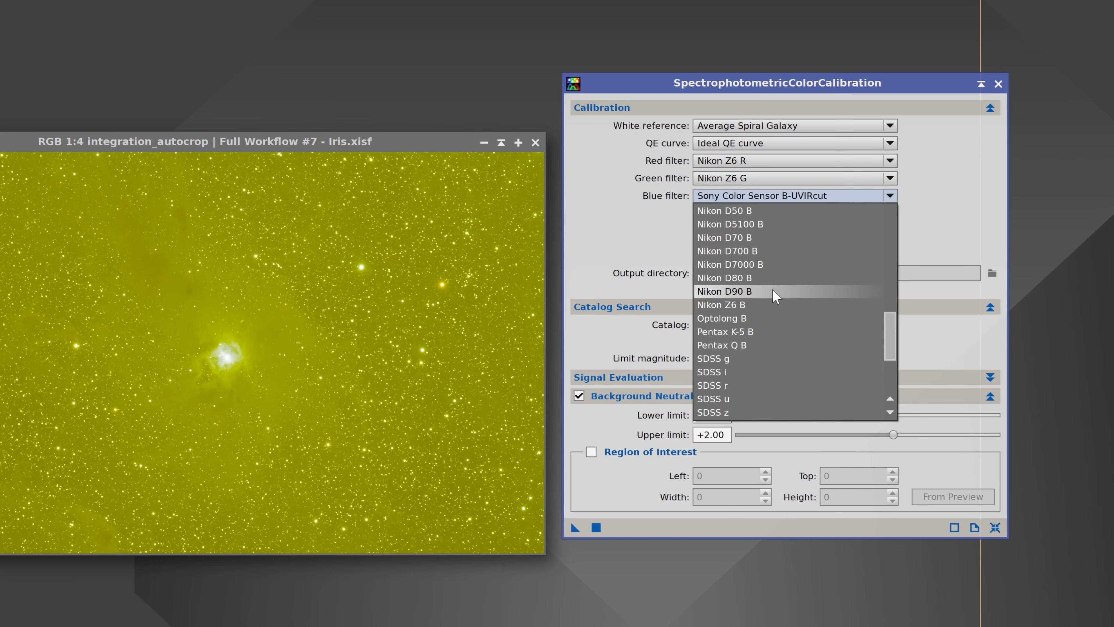
left_click(773, 305)
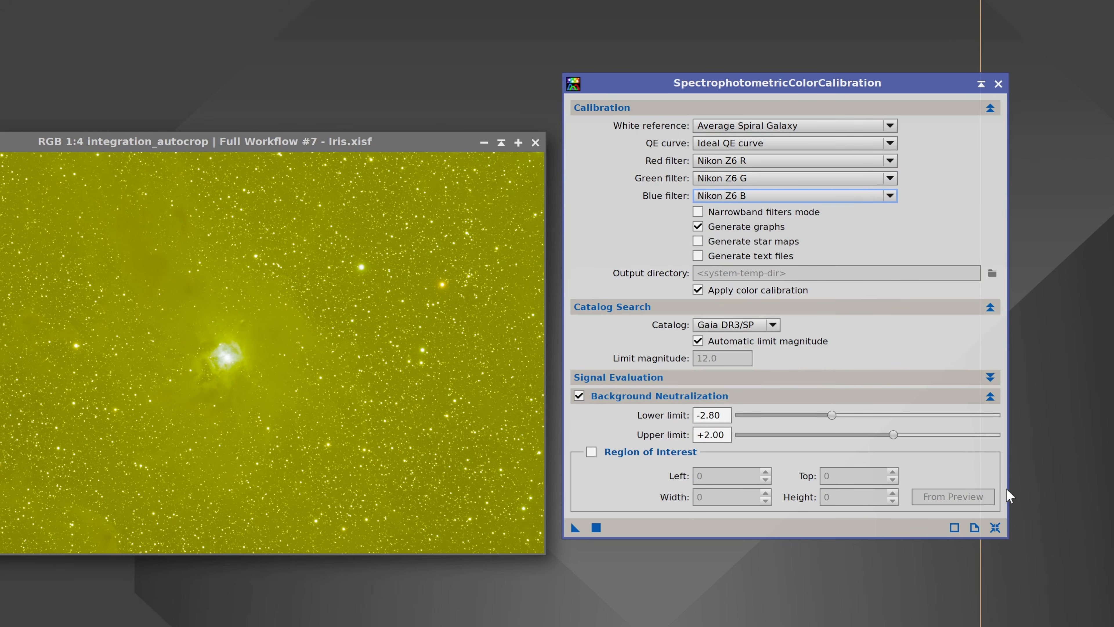
left_click(995, 527)
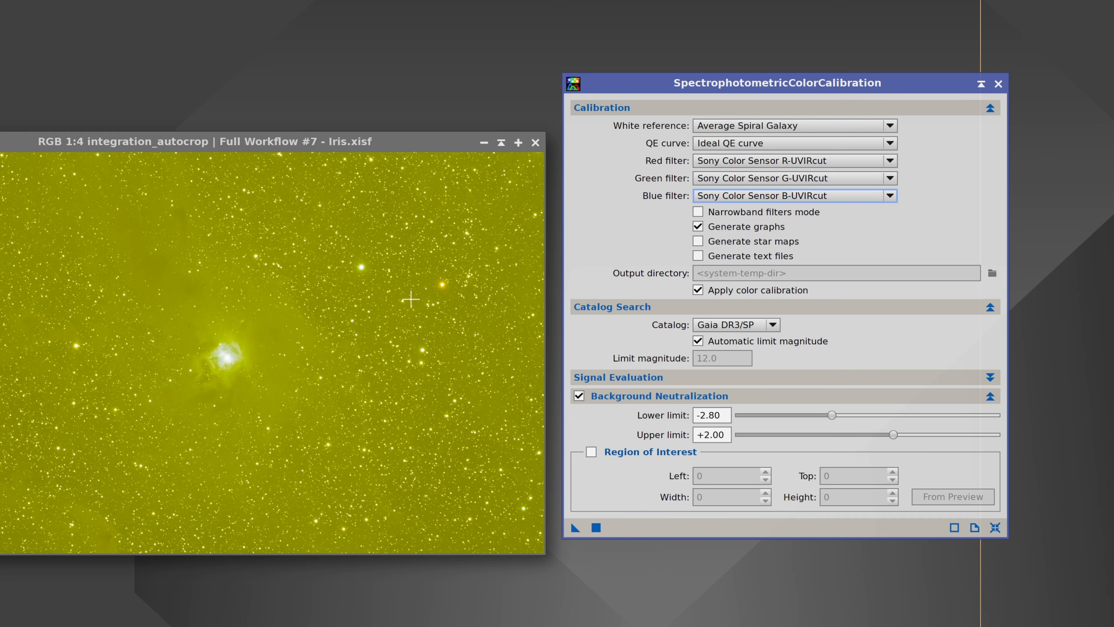
Step: Apply SpectrophotometricColorCalibration to integration_autocrop, check the total sources in the White Balance Functions report, and close the report
left_click_drag(572, 528, 477, 449)
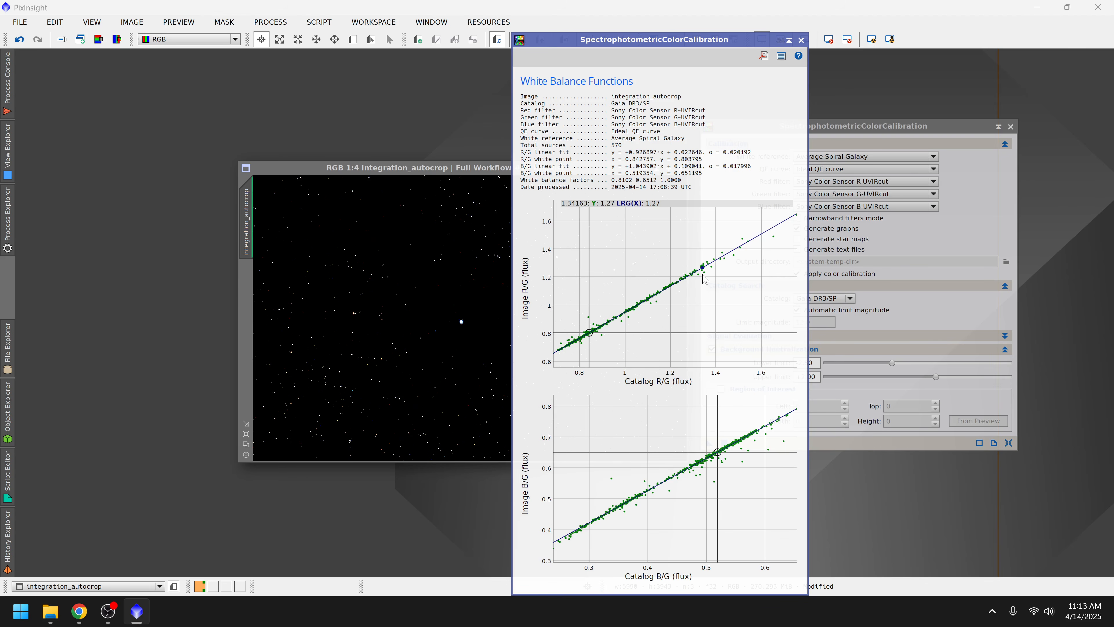
left_click_drag(622, 145, 612, 145)
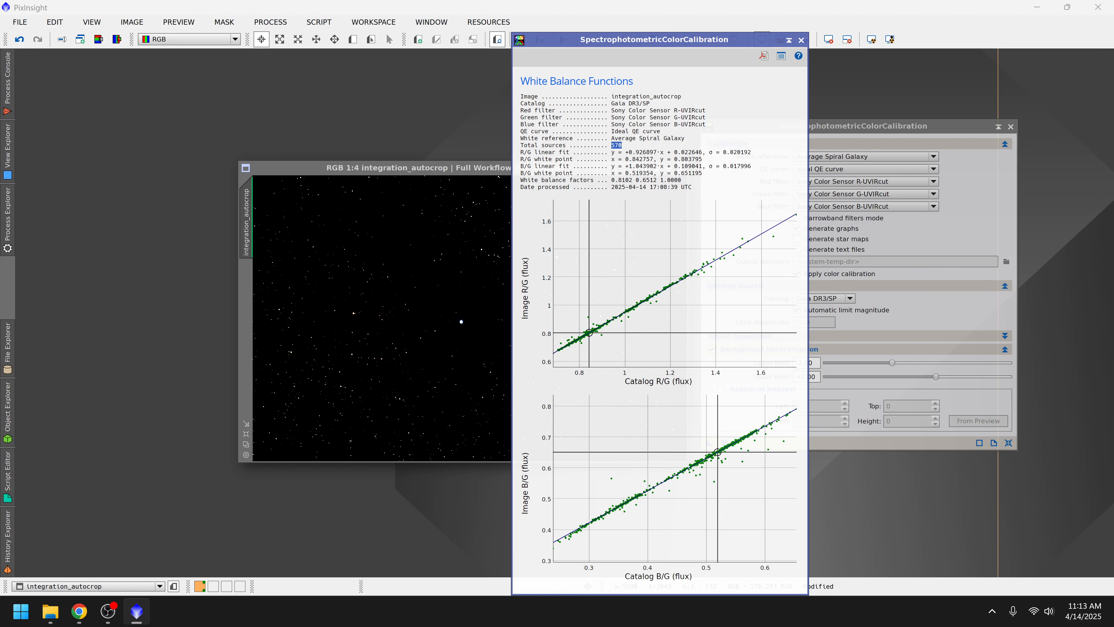
left_click(801, 40)
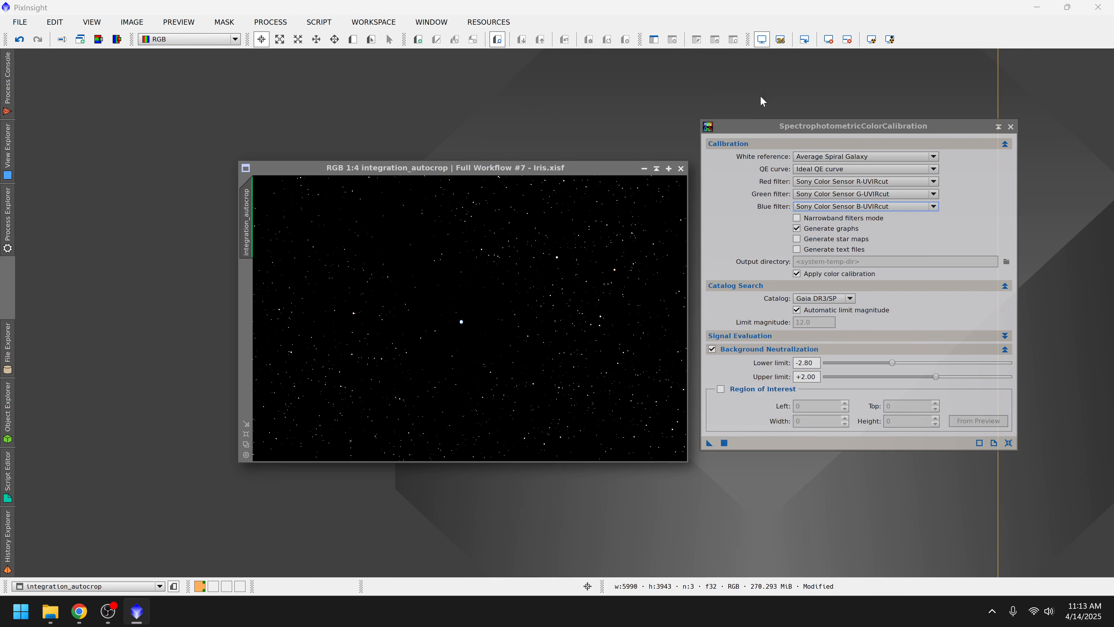
Step: Review the color calibration output in the Process Console and collapse the console
left_click(987, 226)
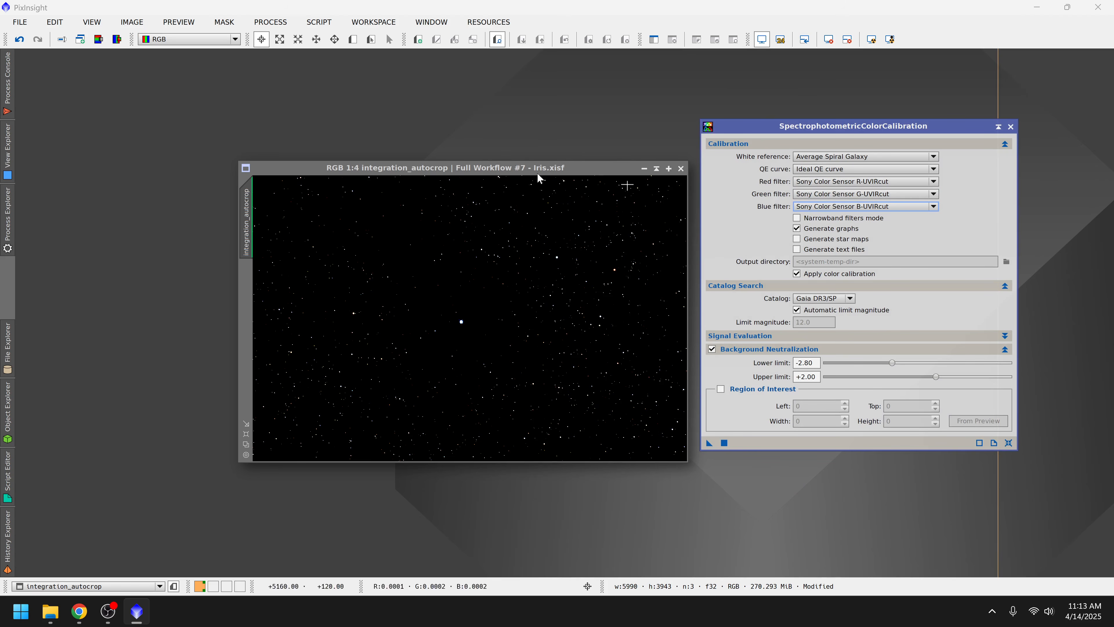
left_click(7, 94)
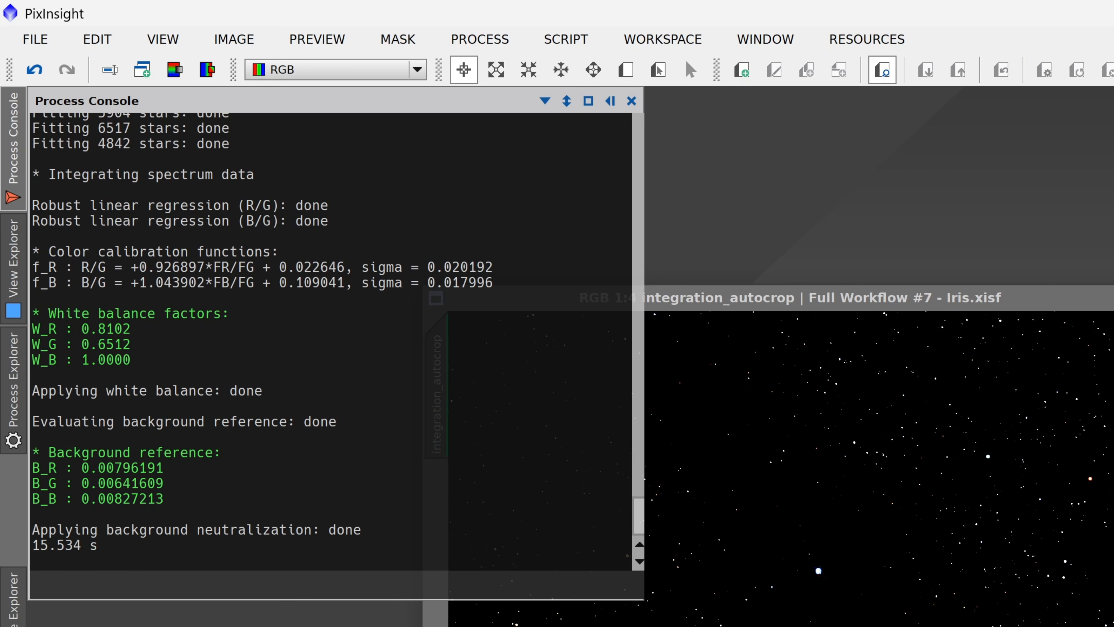
left_click(931, 190)
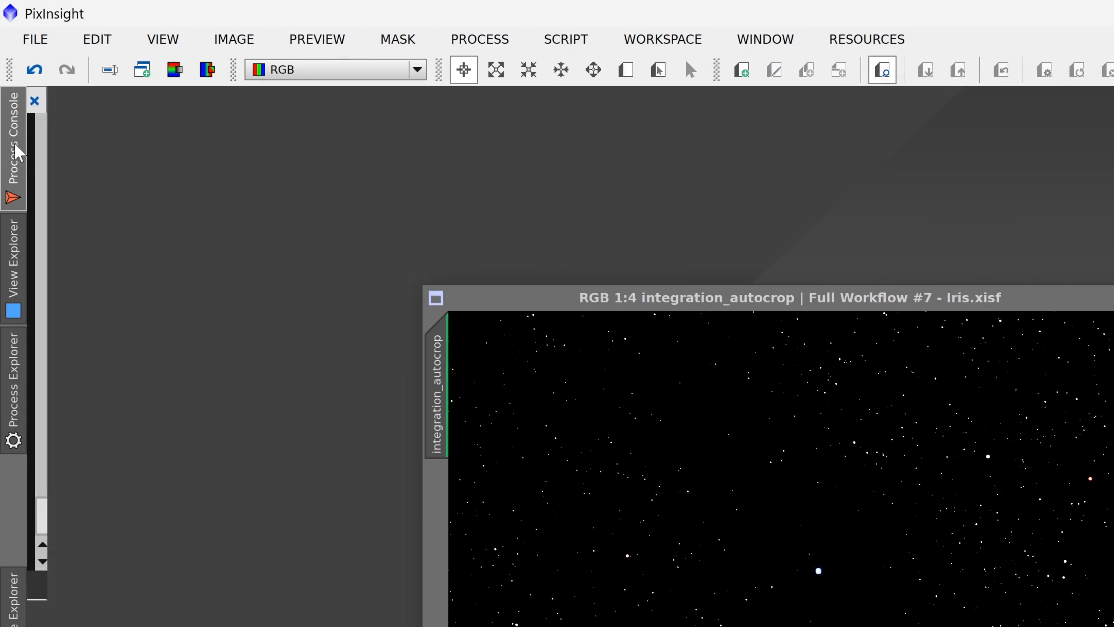
mouse_move(16, 154)
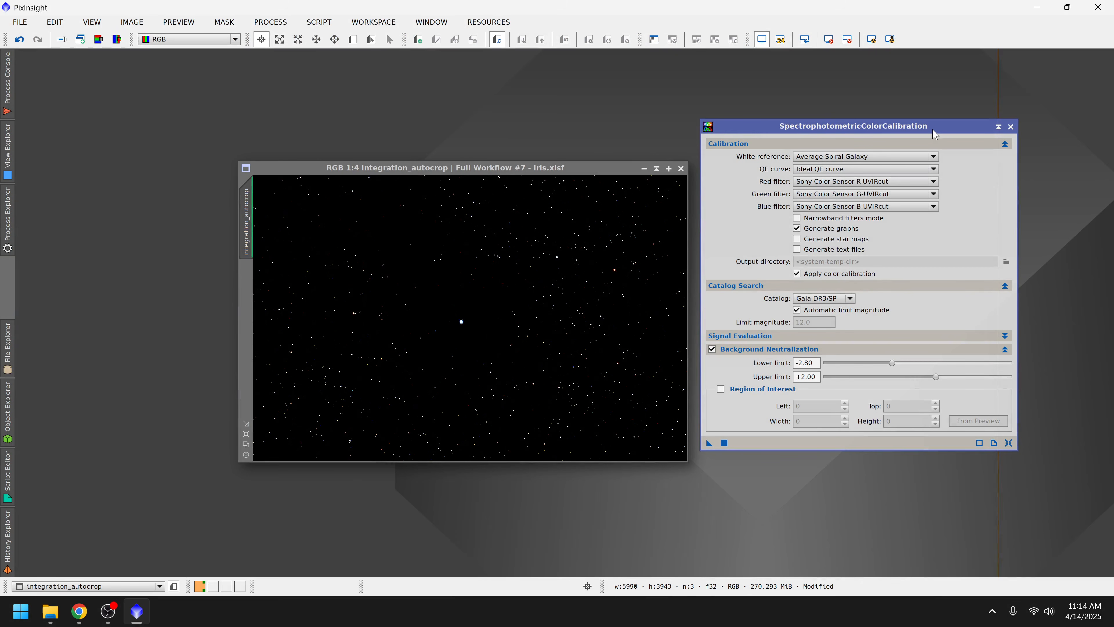
Step: Apply an automatic screen stretch to integration_autocrop and close SpectrophotometricColorCalibration
left_click(497, 168)
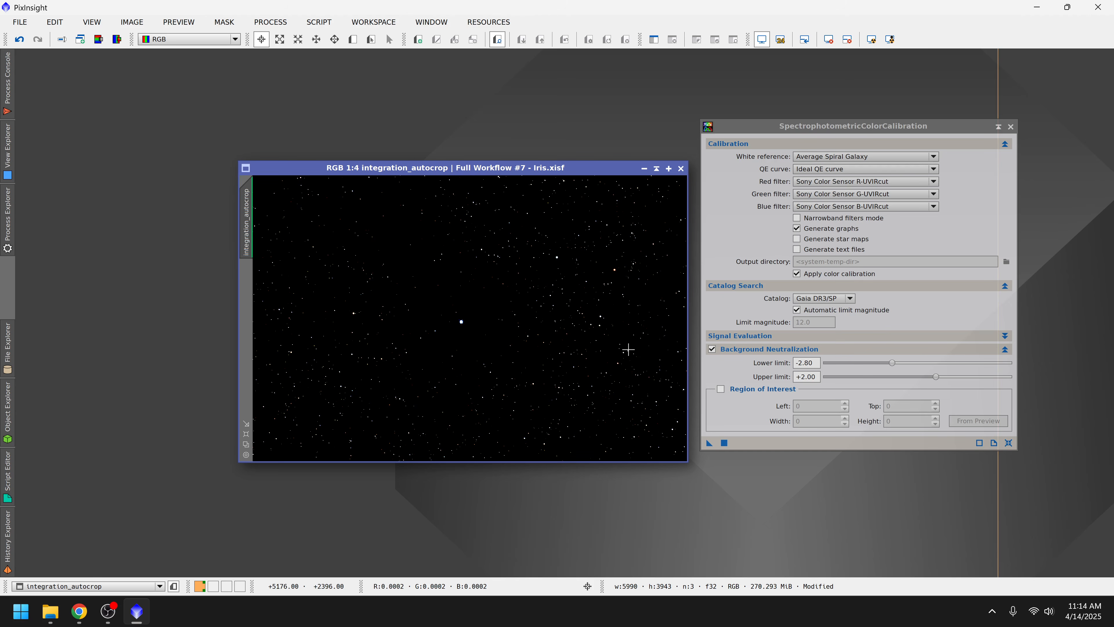
key("ctrl+a")
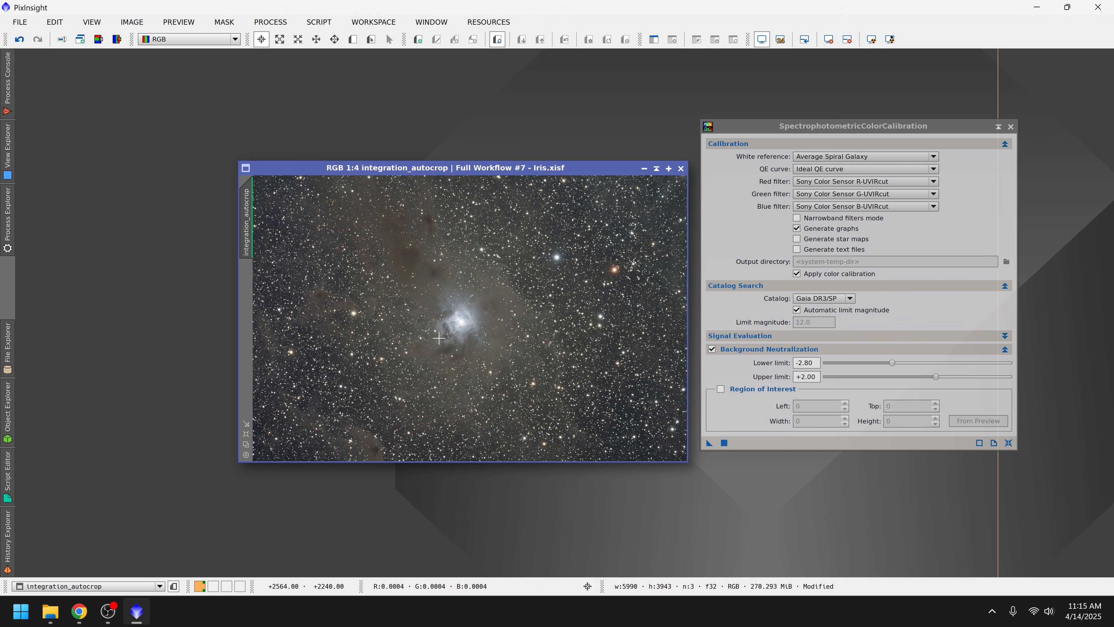
left_click(889, 130)
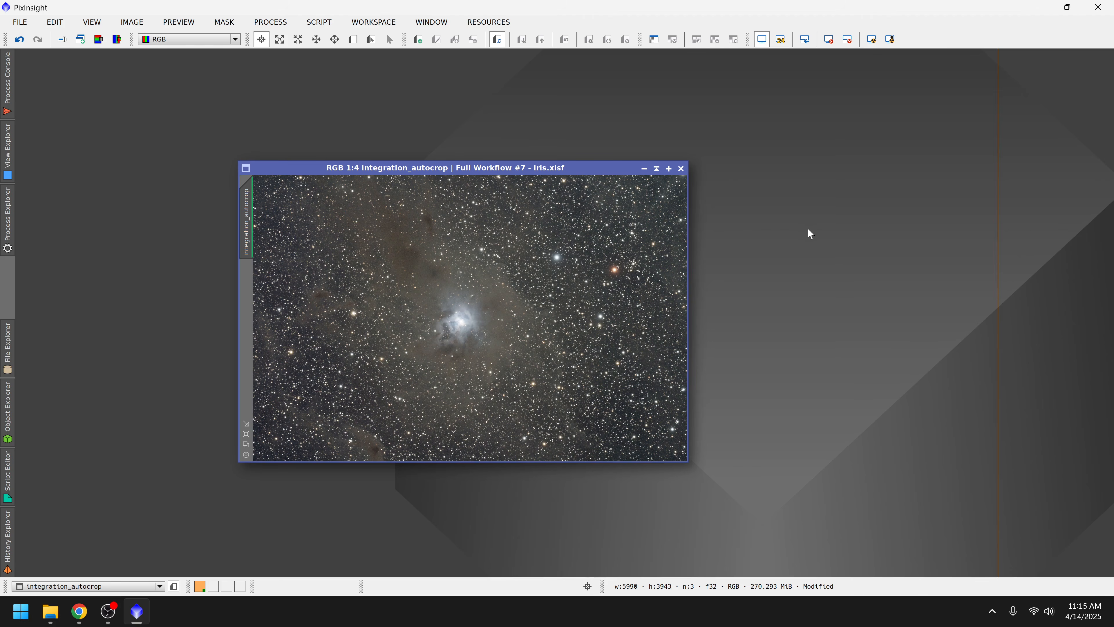
Step: Examine the star shapes in the upper-right corner of integration_autocrop at 4:1 magnification
scroll(641, 221, "up", 4)
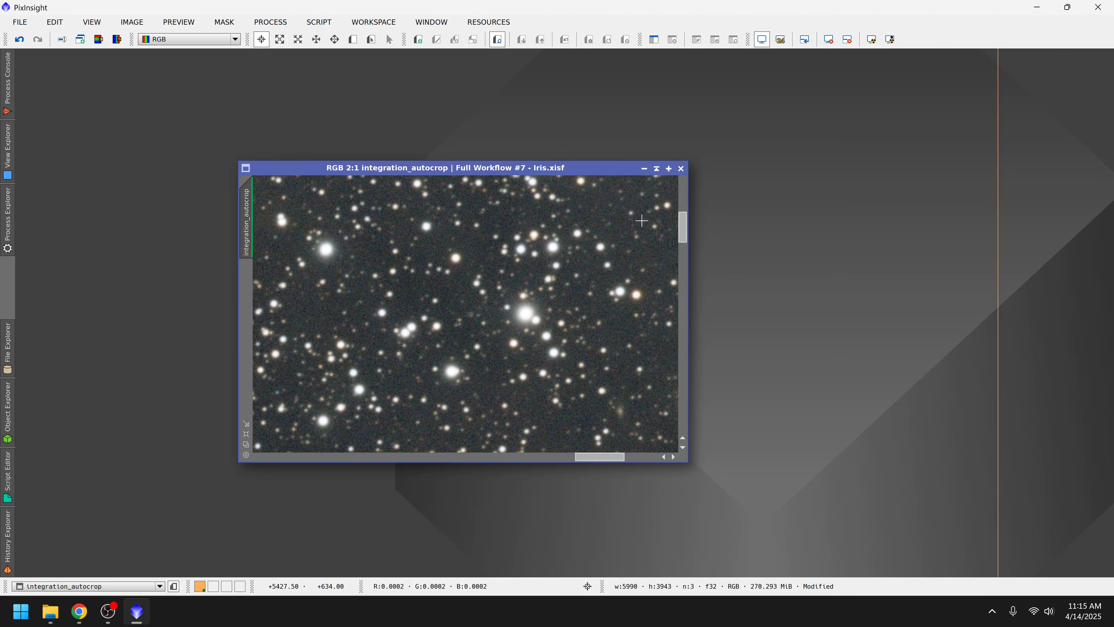
scroll(641, 221, "up", 2)
left_click_drag(683, 219, 687, 184)
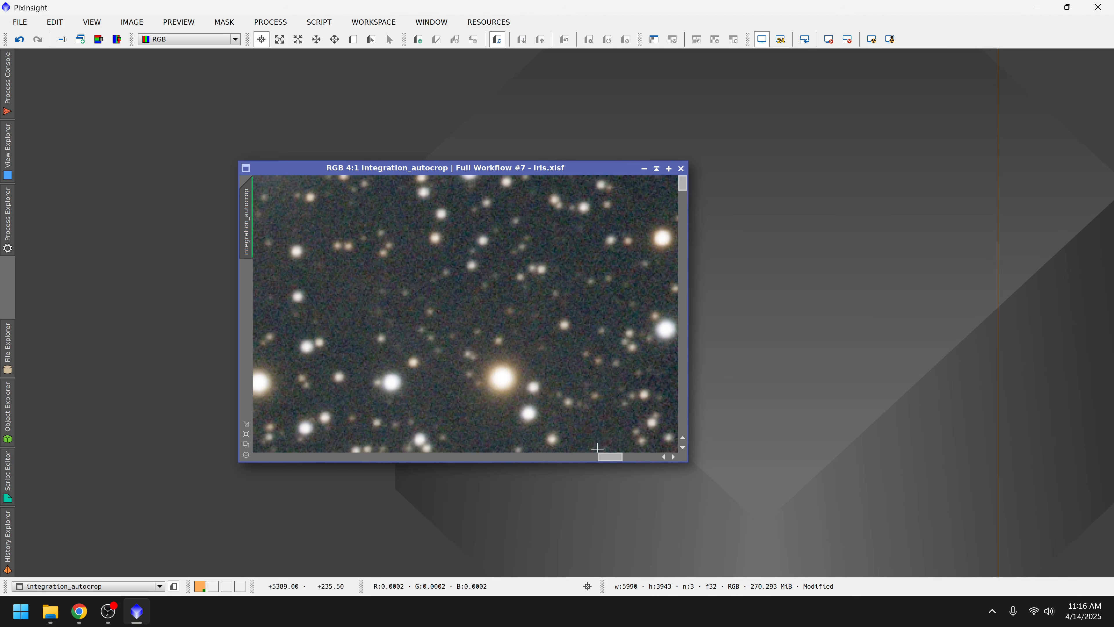
left_click_drag(604, 457, 652, 457)
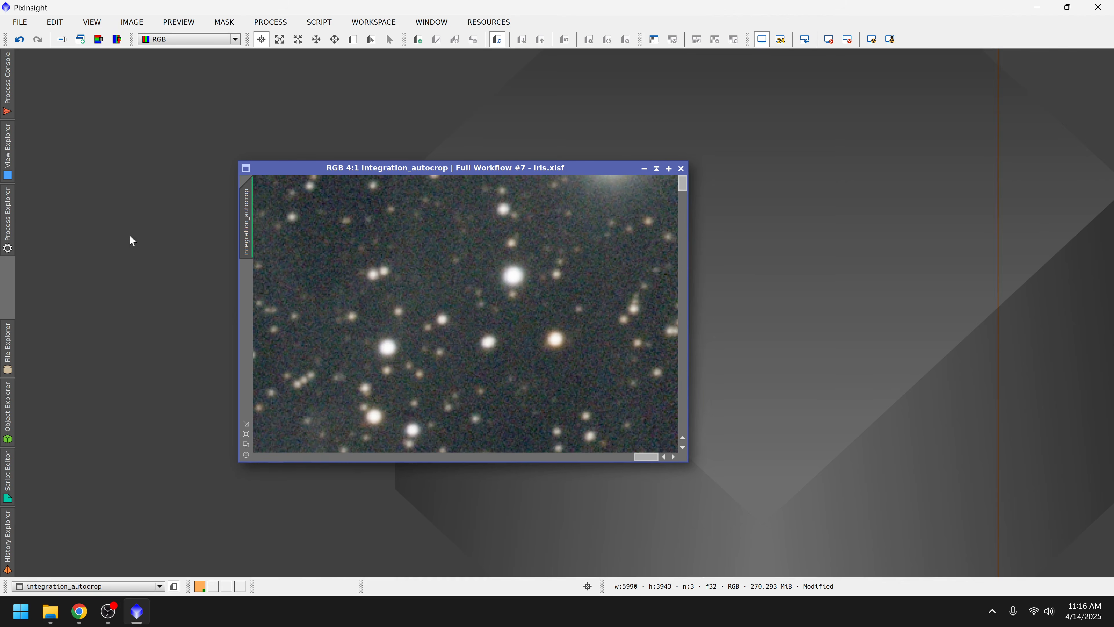
Step: Find BlurXTerminator in the Process Explorer and open the process
mouse_move(2, 229)
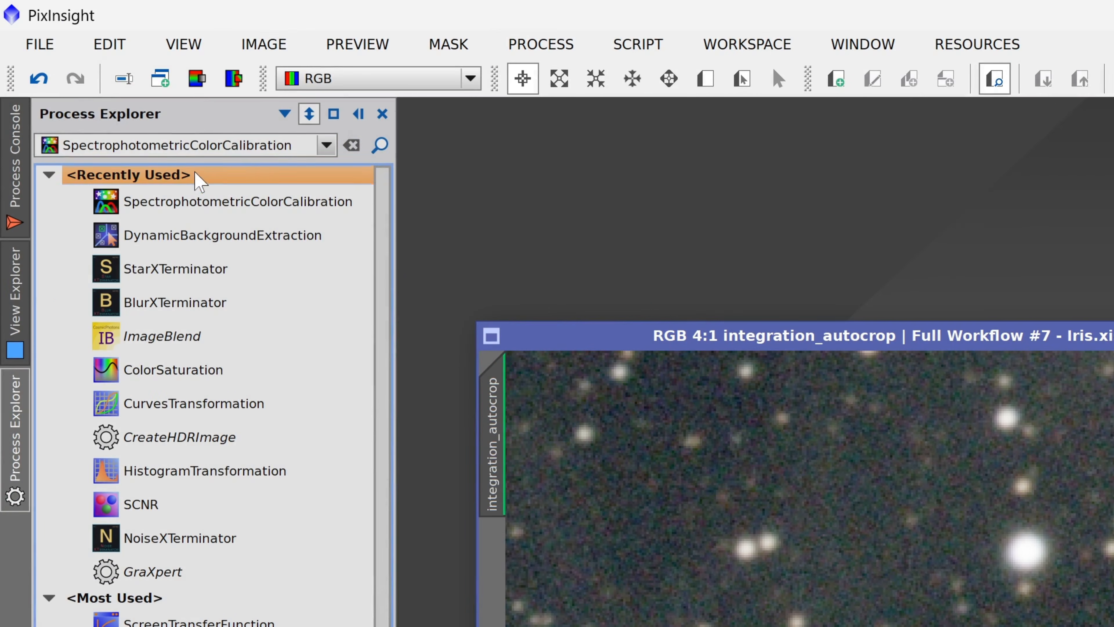
left_click(351, 145)
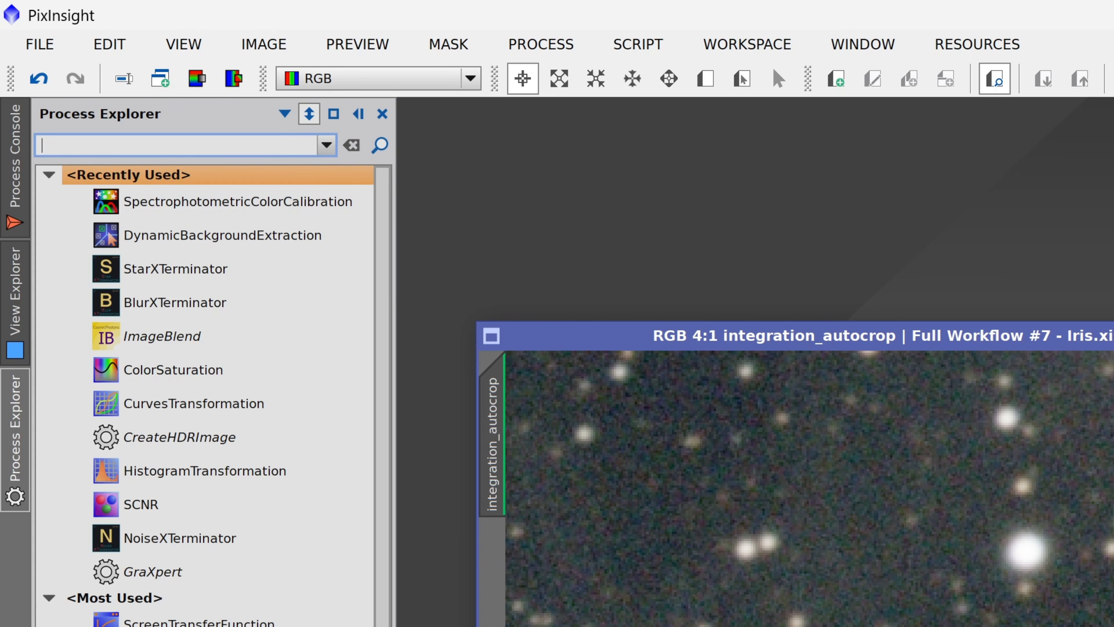
type("blur")
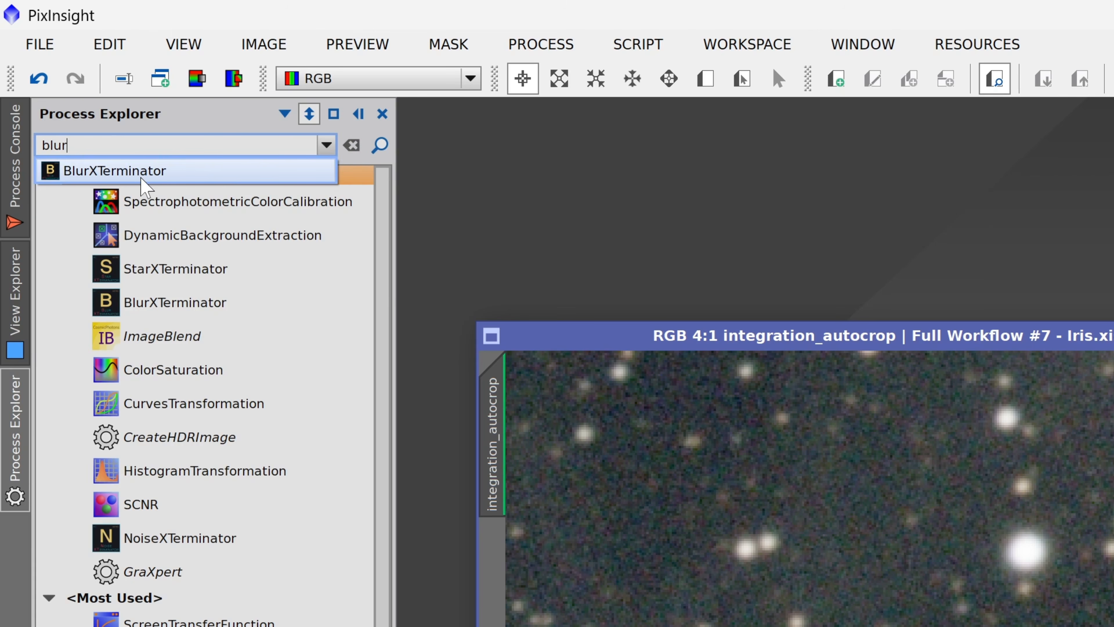
left_click(160, 178)
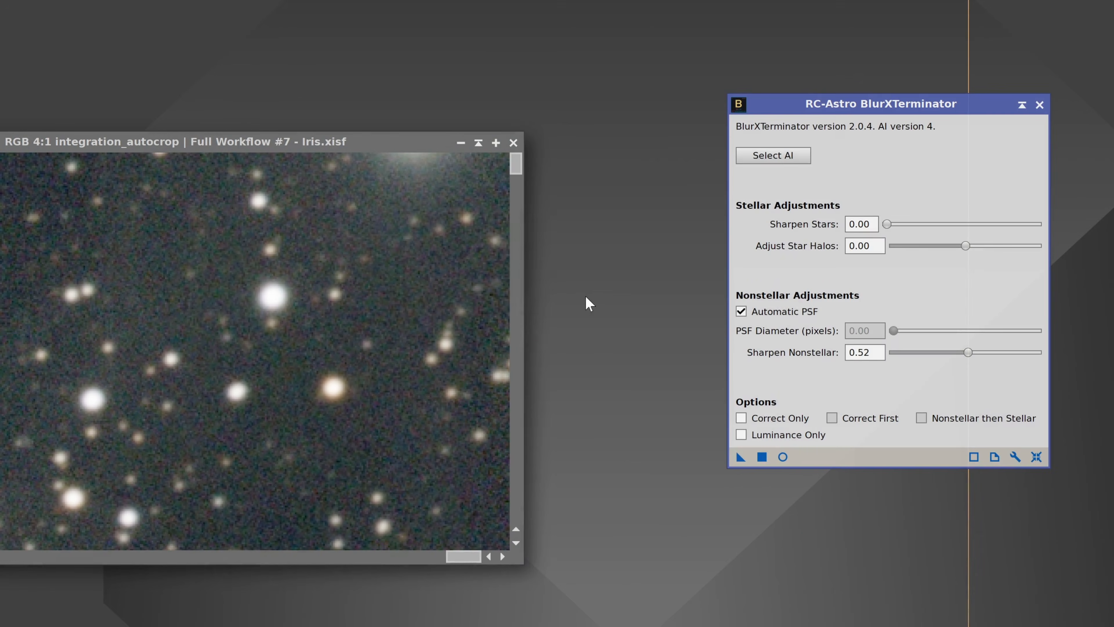
Step: Reset the BlurXTerminator parameters and check its license status
left_click(1037, 457)
left_click(1015, 458)
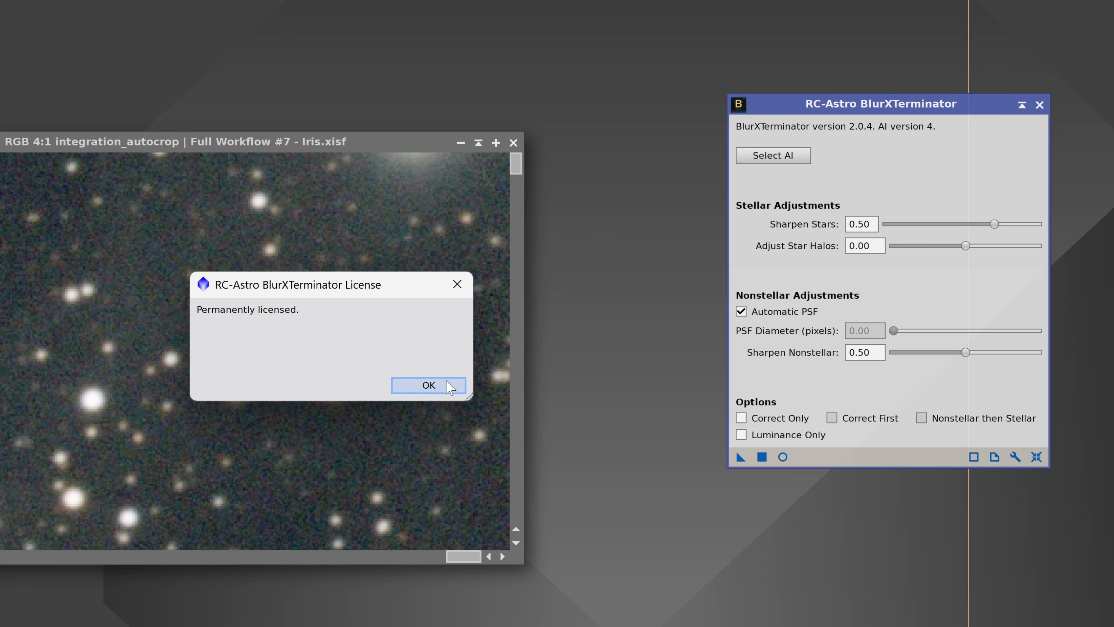
left_click(428, 385)
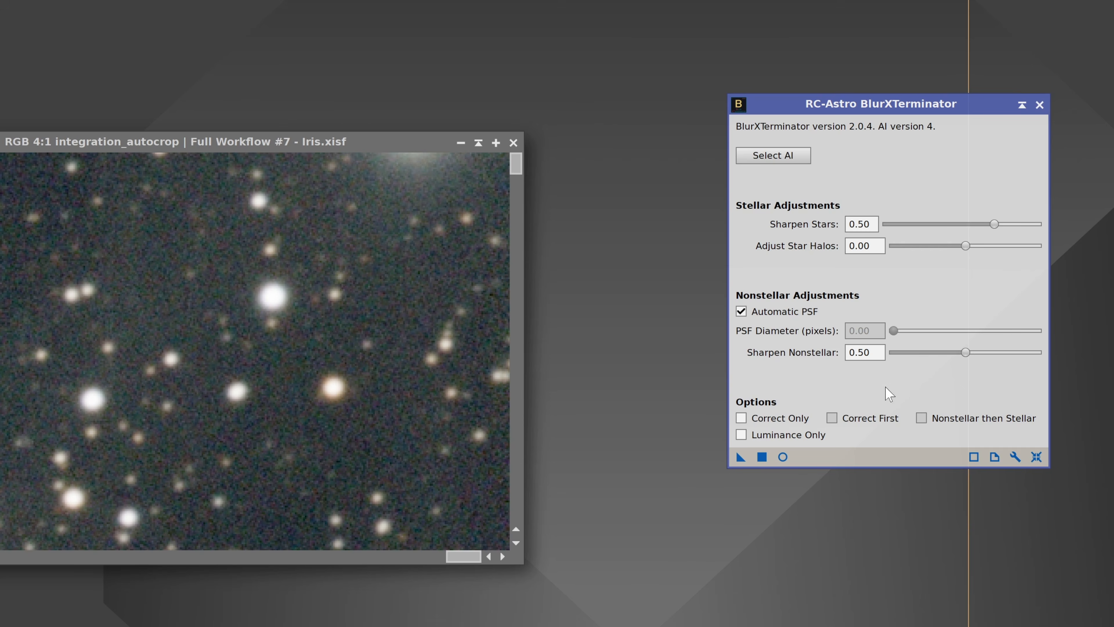
Step: Enable Correct Only in BlurXTerminator and apply the process to the integration_autocrop image
left_click(799, 425)
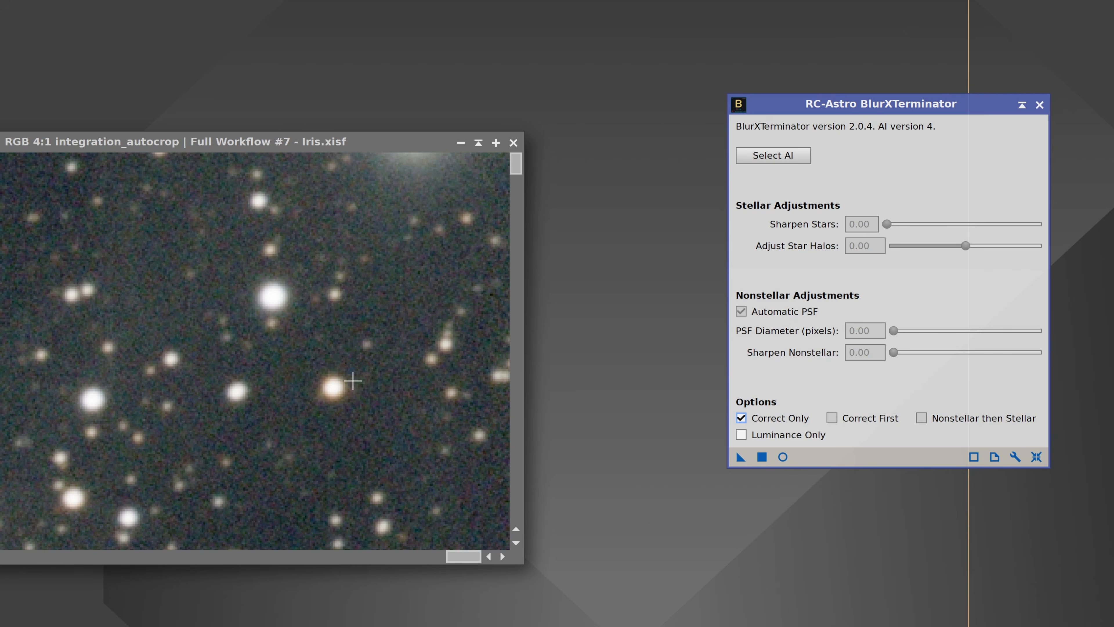
scroll(354, 380, "down", 1)
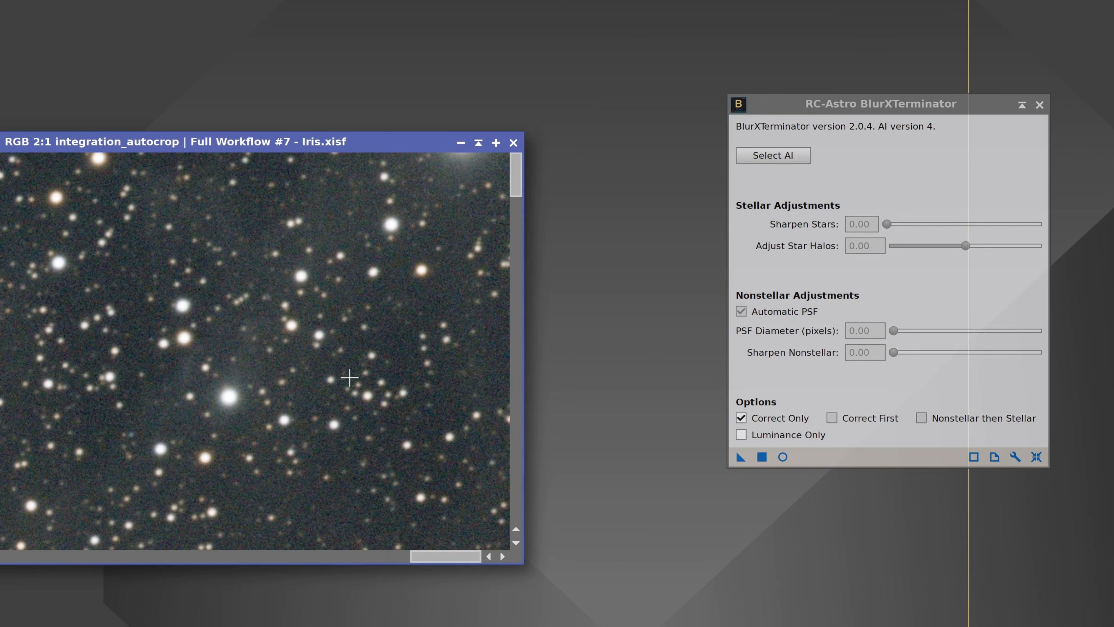
scroll(349, 376, "down", 2)
scroll(349, 376, "down", 1)
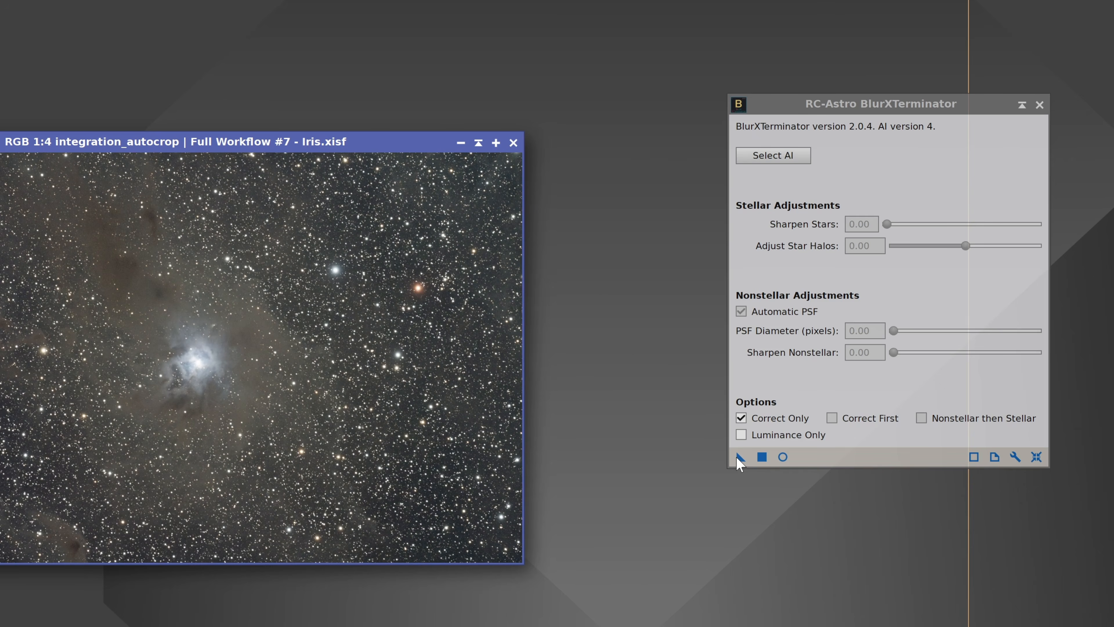
left_click_drag(740, 457, 378, 414)
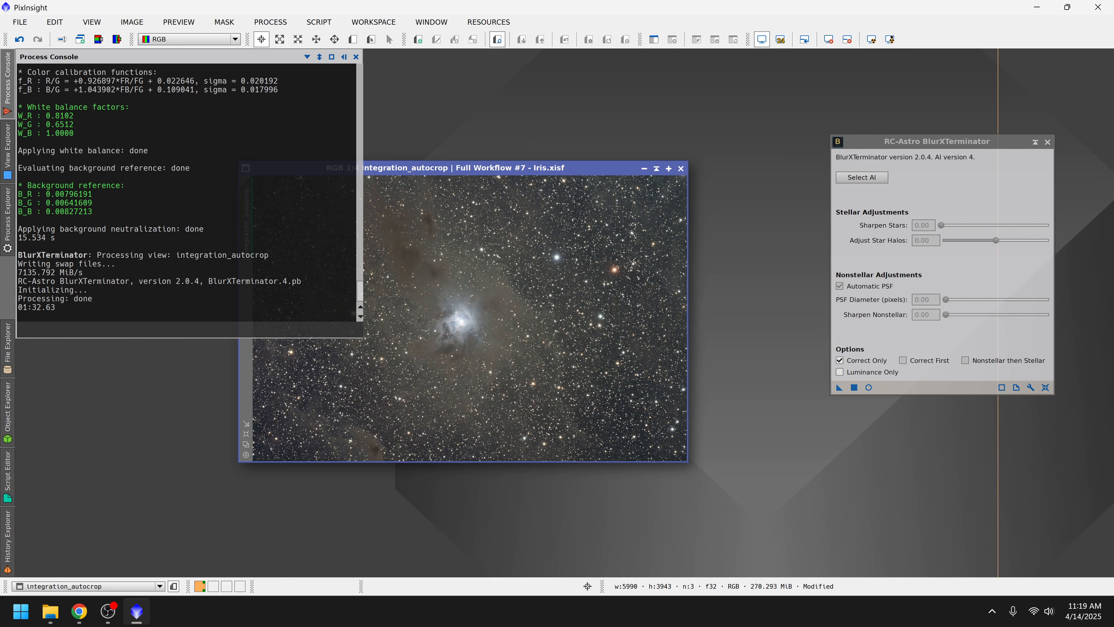
Step: Check BlurXTerminator's processing time in the Process Console and maximize the integration_autocrop window
left_click_drag(56, 307, 27, 308)
left_click(94, 299)
left_click(666, 171)
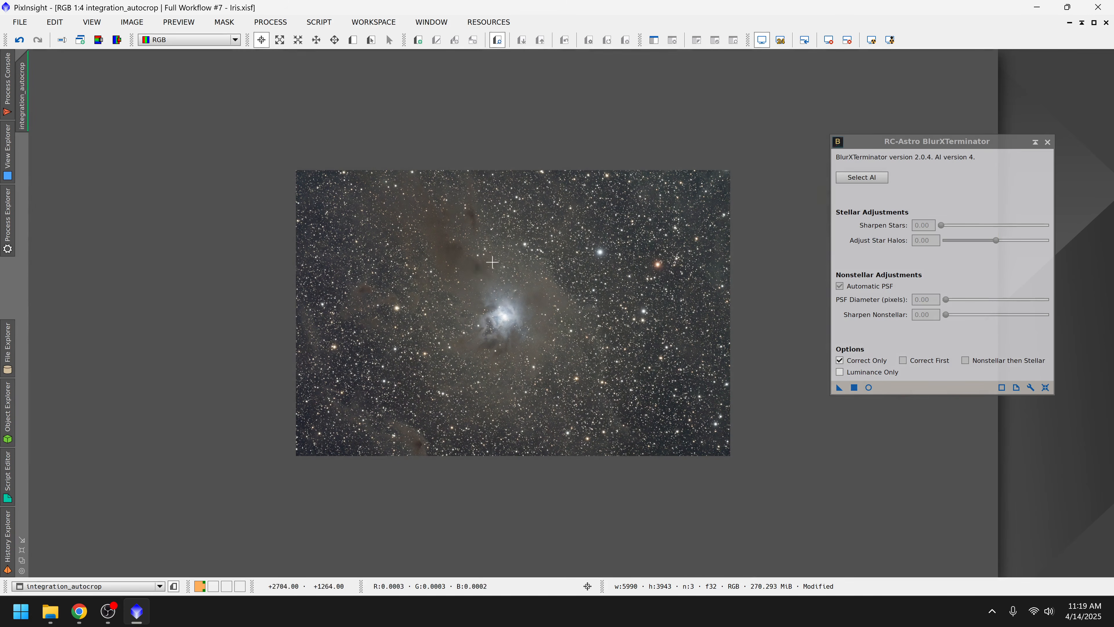
Step: Compare the stars up close before and after BlurXTerminator by repeatedly undoing and redoing the process, leaving it applied
scroll(316, 182, "up", 3)
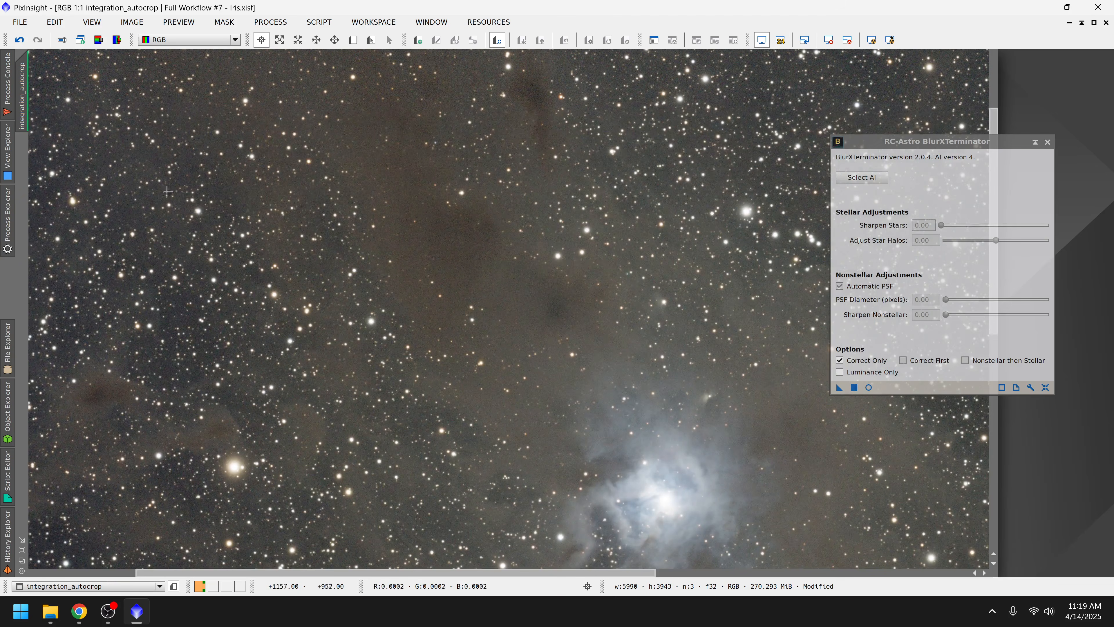
scroll(169, 192, "up", 4)
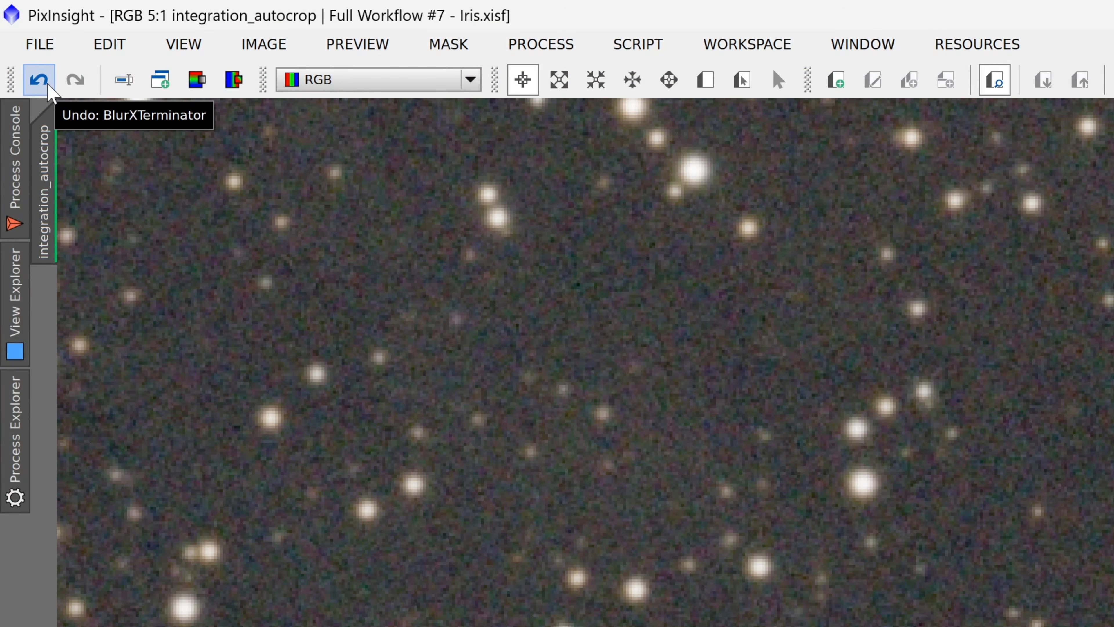
left_click(40, 80)
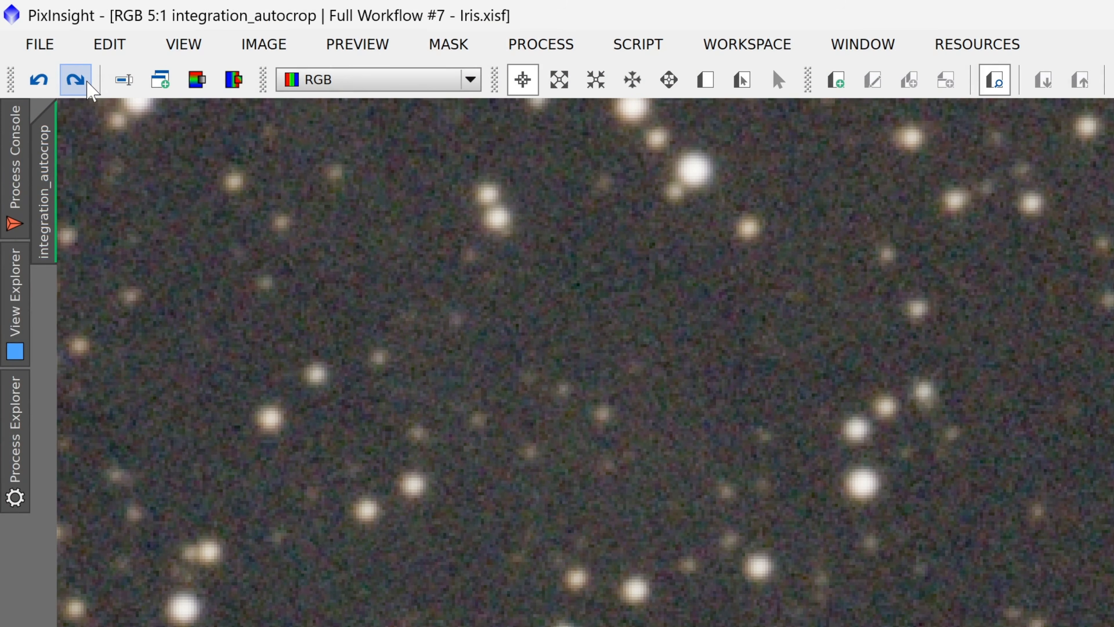
left_click(75, 81)
left_click(39, 80)
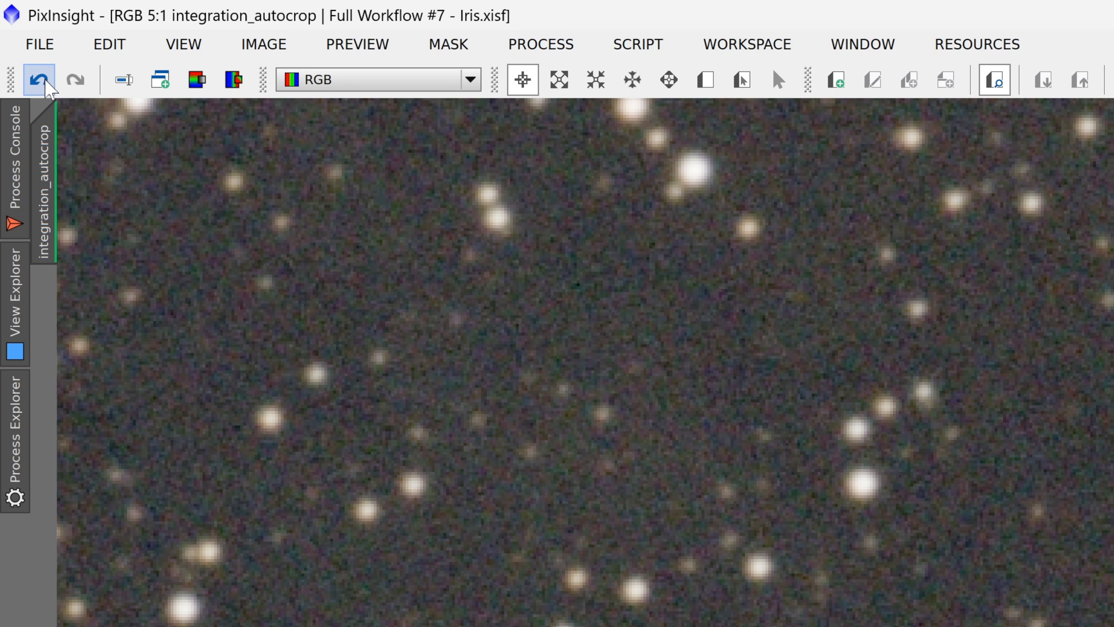
left_click(75, 84)
left_click(75, 82)
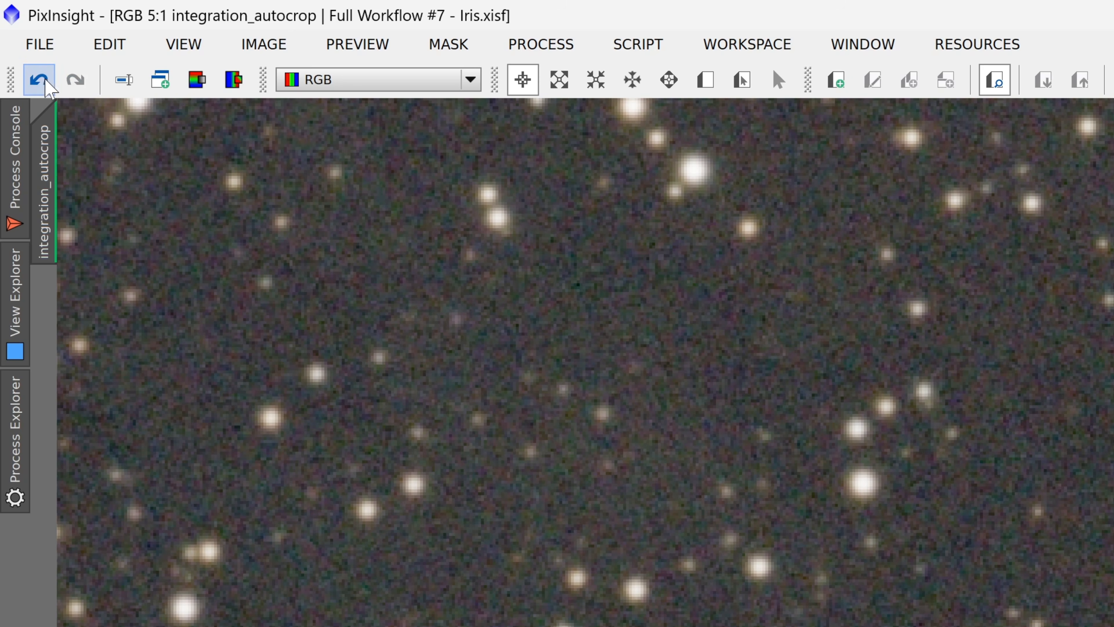
left_click(29, 81)
left_click(70, 81)
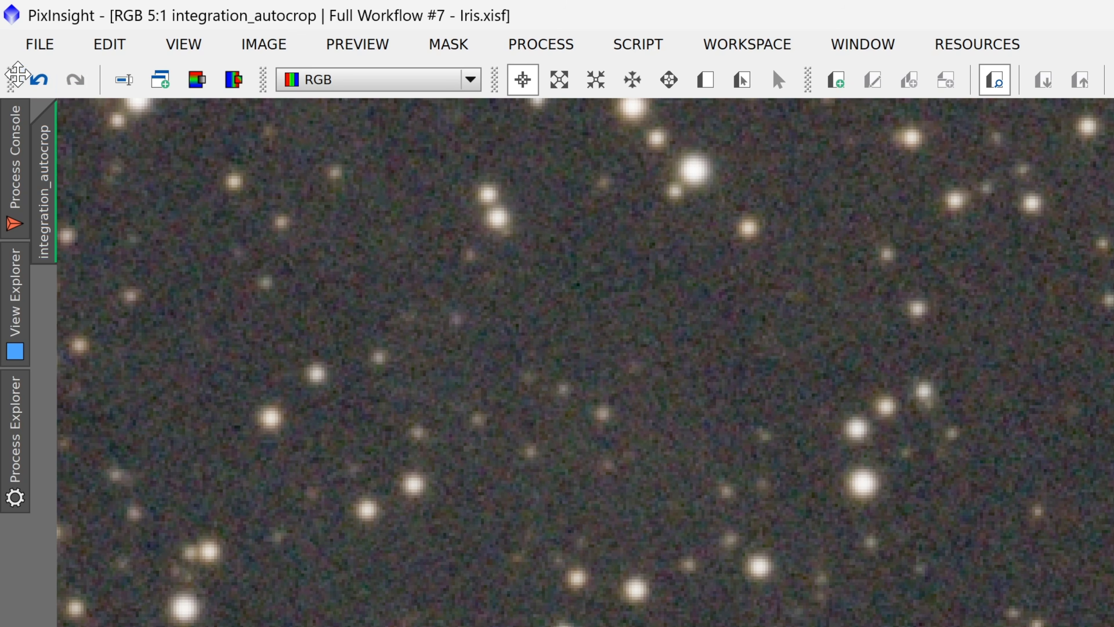
left_click(38, 80)
left_click(76, 80)
scroll(790, 482, "down", 5)
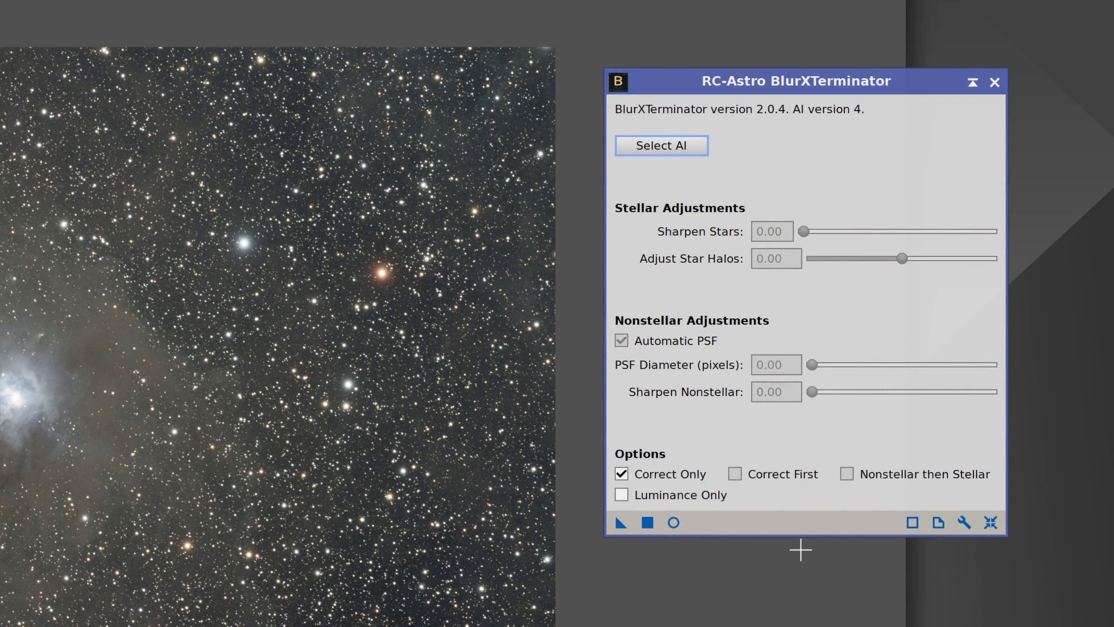
Step: Turn off Correct Only in BlurXTerminator and set Sharpen Stars to 0.00
left_click(686, 474)
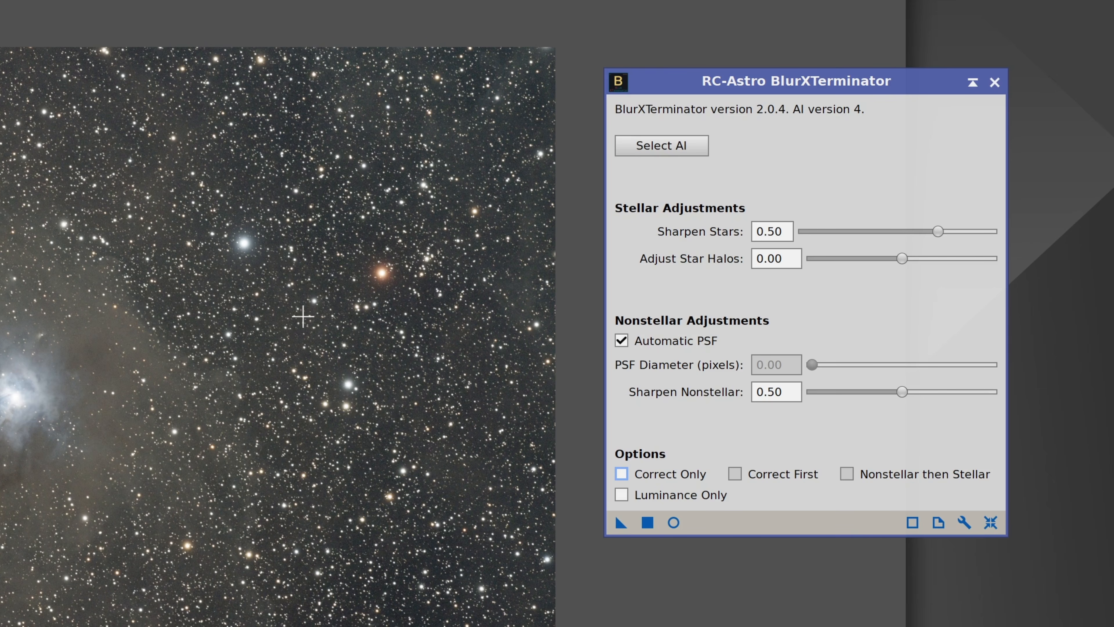
left_click(279, 316)
scroll(279, 316, "up", 3)
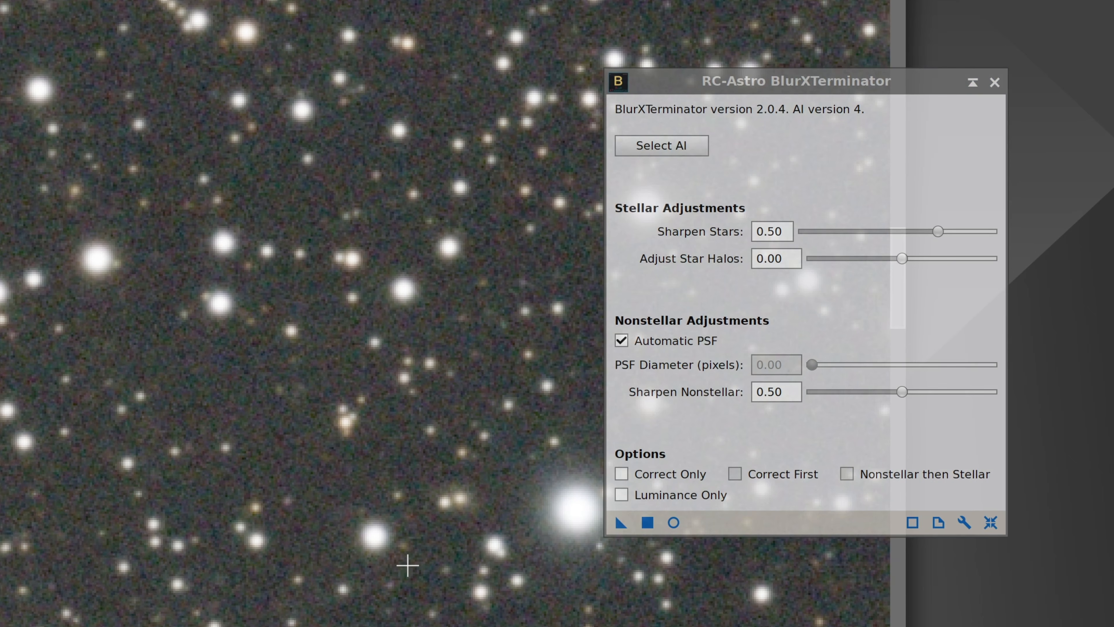
left_click_drag(937, 231, 803, 231)
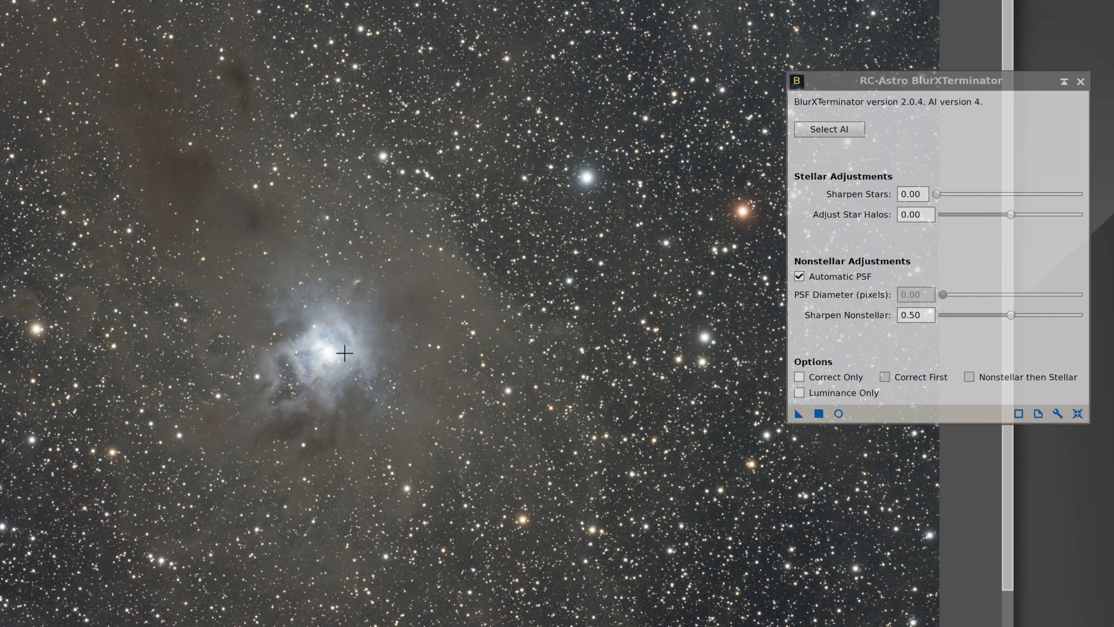
Step: Open BlurXTerminator's real-time preview and frame it on the bright nebula core at 1:1
scroll(344, 353, "up", 3)
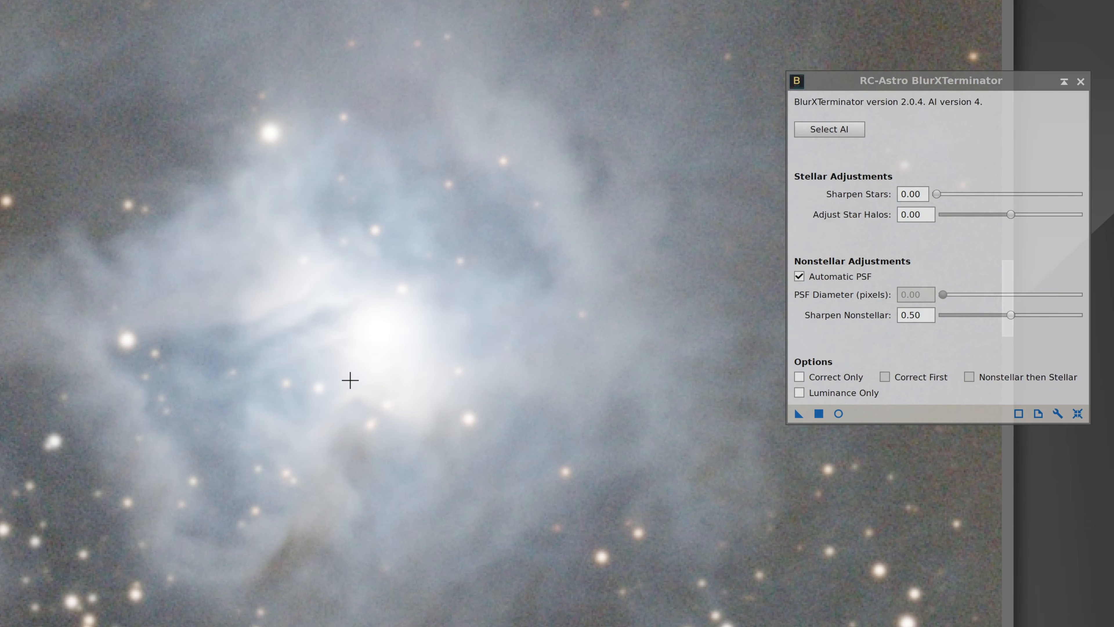
left_click(838, 414)
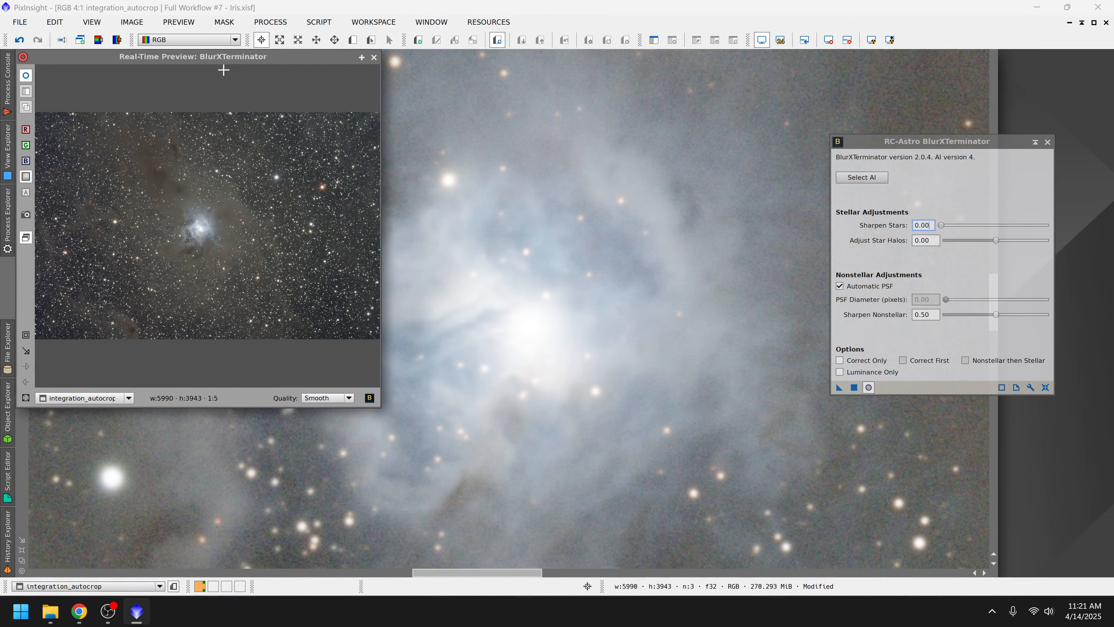
left_click_drag(227, 64, 481, 168)
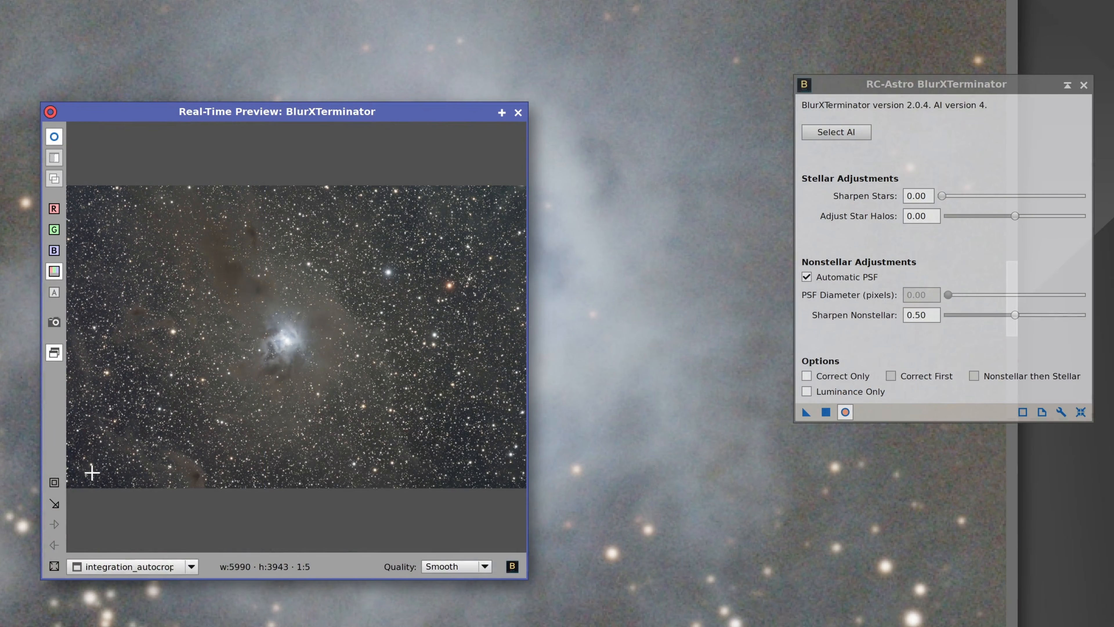
left_click(54, 483)
left_click_drag(245, 312, 316, 372)
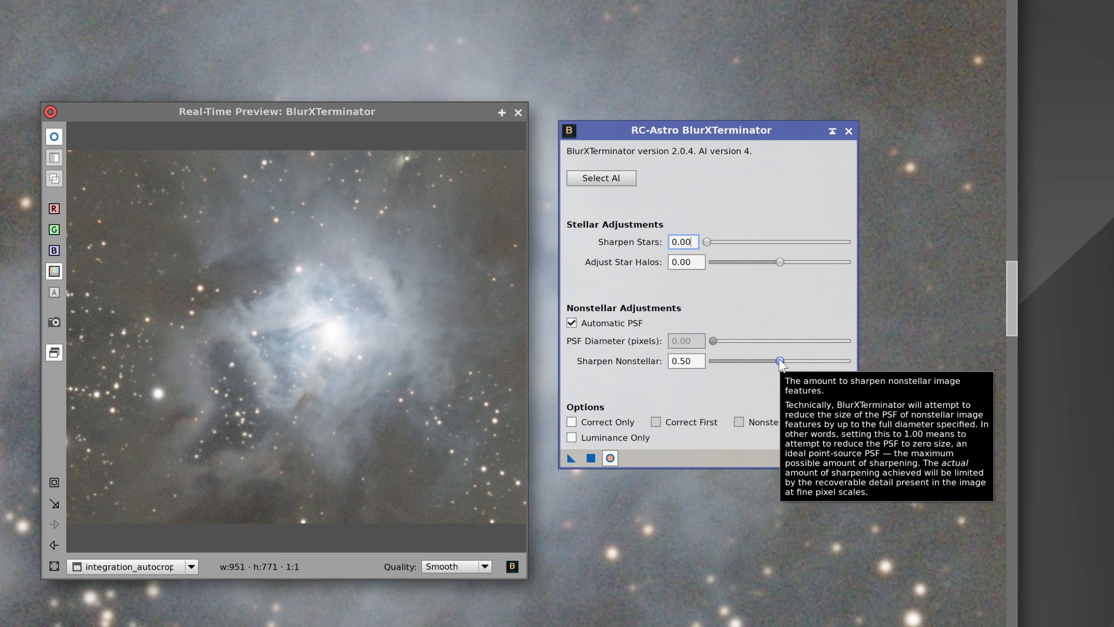
Step: Compare Sharpen Nonstellar at 1.00 and 0.00 in the real-time preview, zoomed in closely on the nebula core
left_click_drag(778, 361, 860, 360)
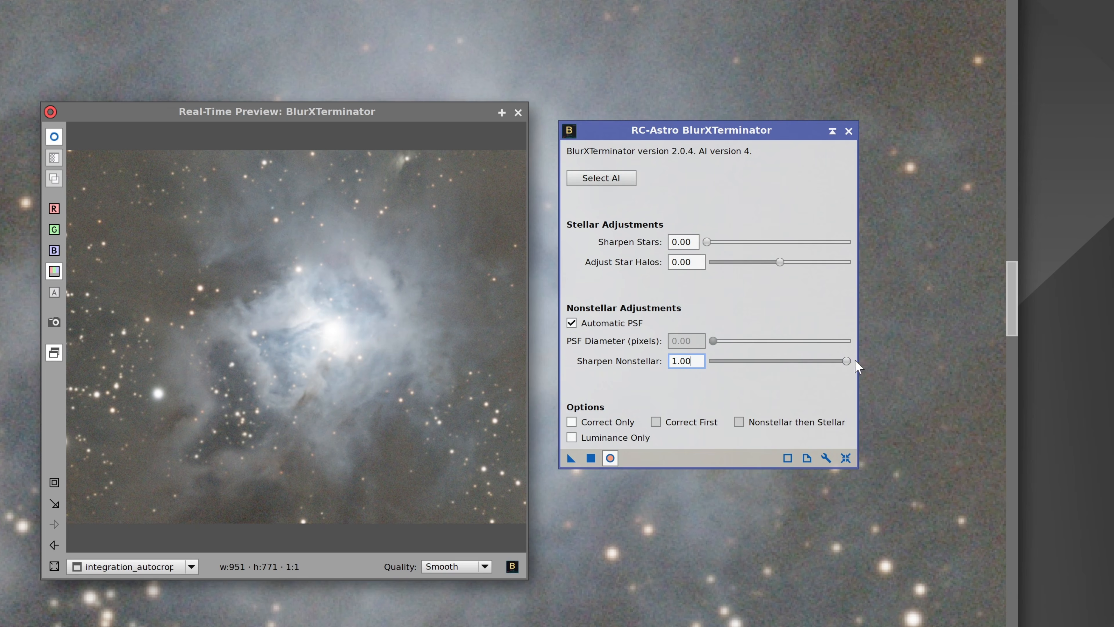
left_click(54, 482)
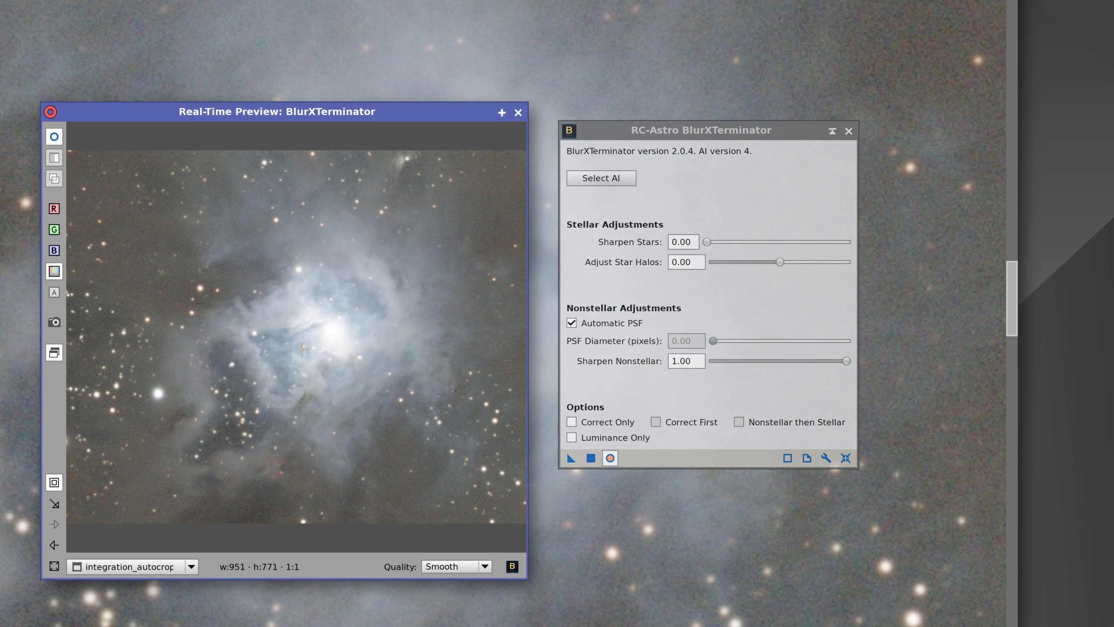
left_click_drag(238, 290, 392, 391)
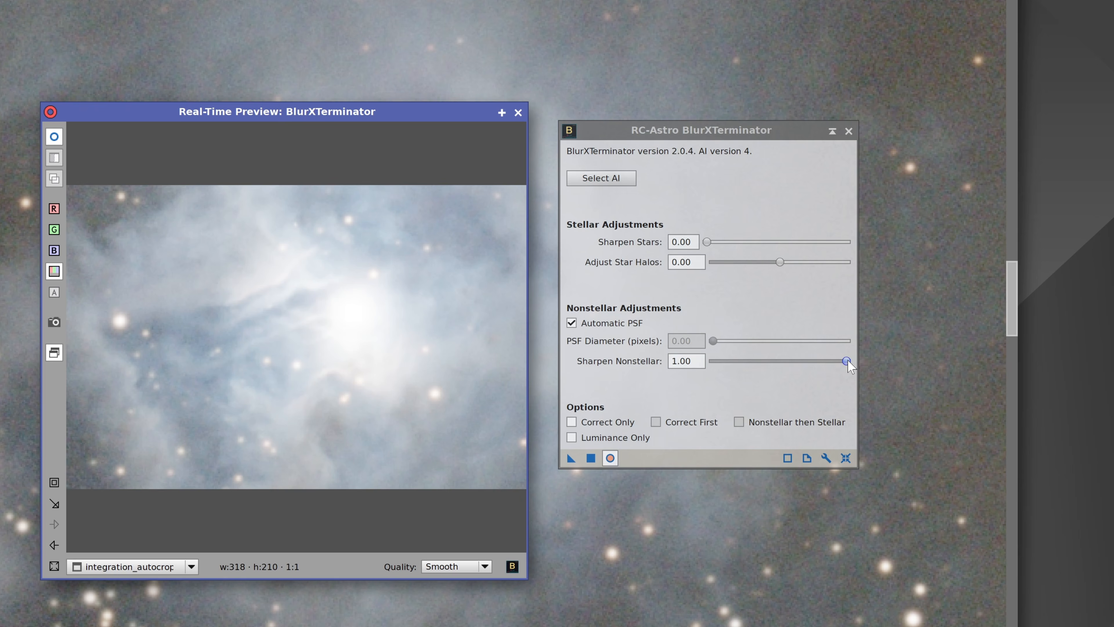
left_click_drag(847, 361, 671, 378)
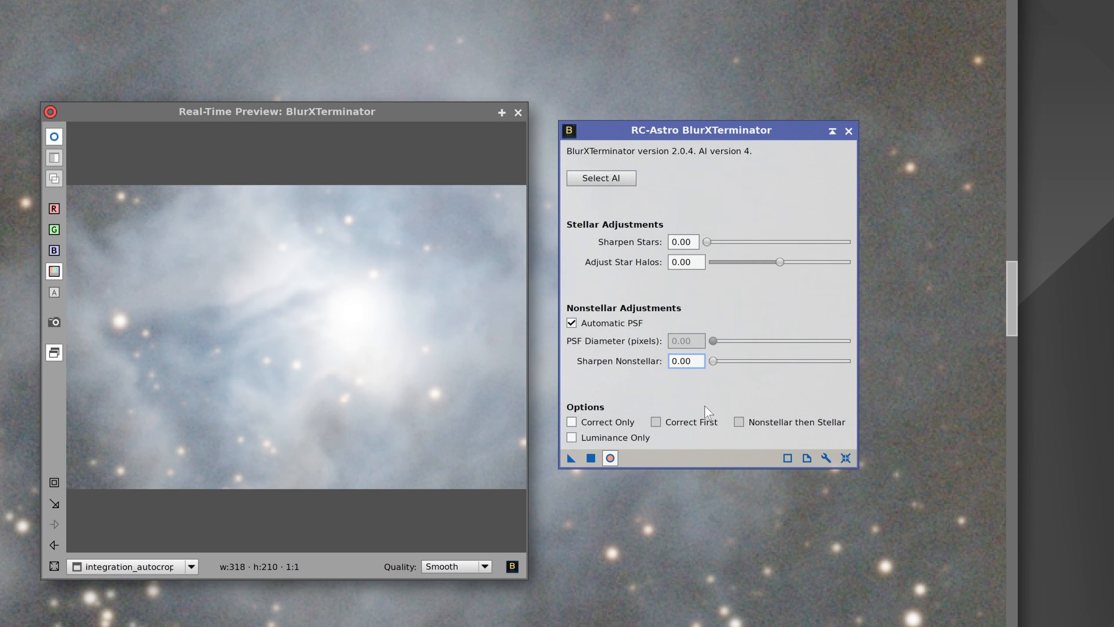
Step: Set Sharpen Nonstellar to 0.86, close the real-time preview and apply BlurXTerminator to integration_autocrop
left_click(716, 361)
left_click_drag(719, 365, 833, 371)
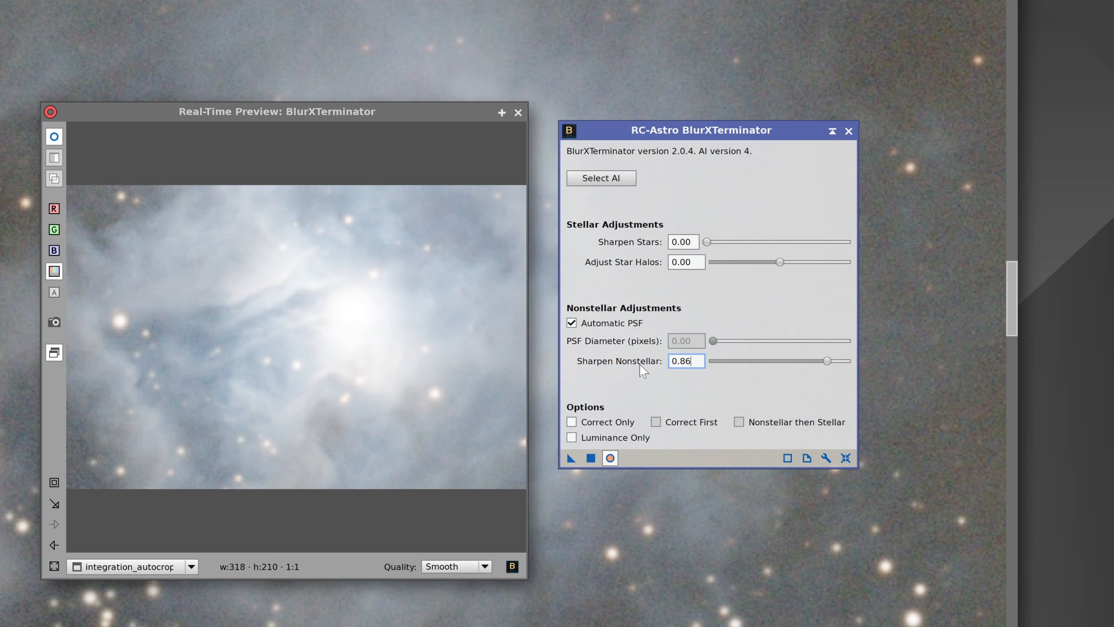
left_click(511, 113)
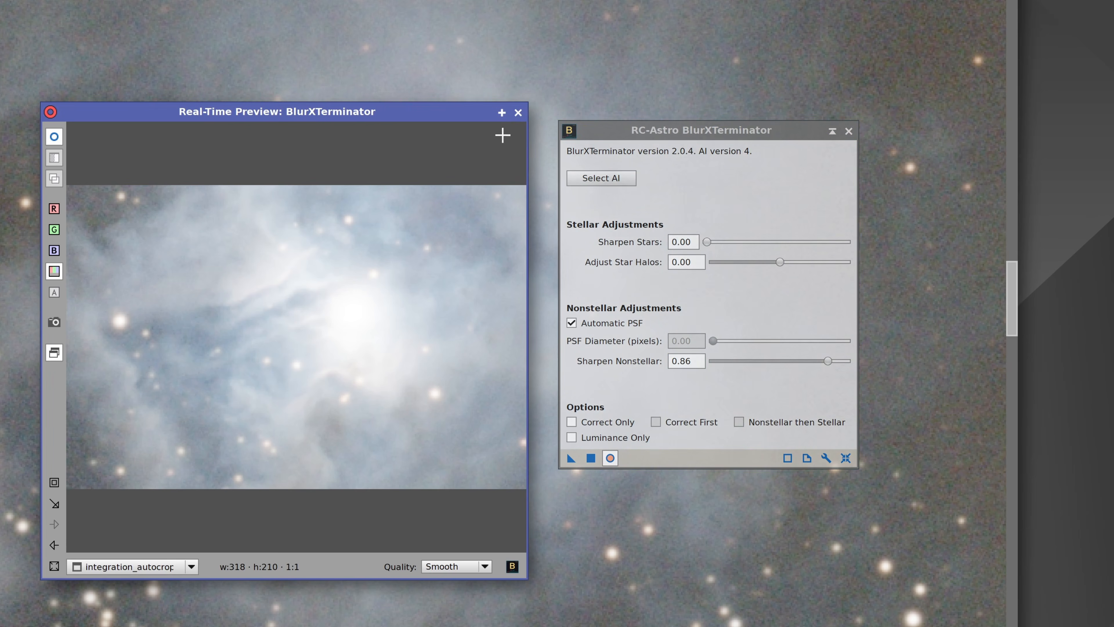
left_click(518, 113)
left_click(571, 458)
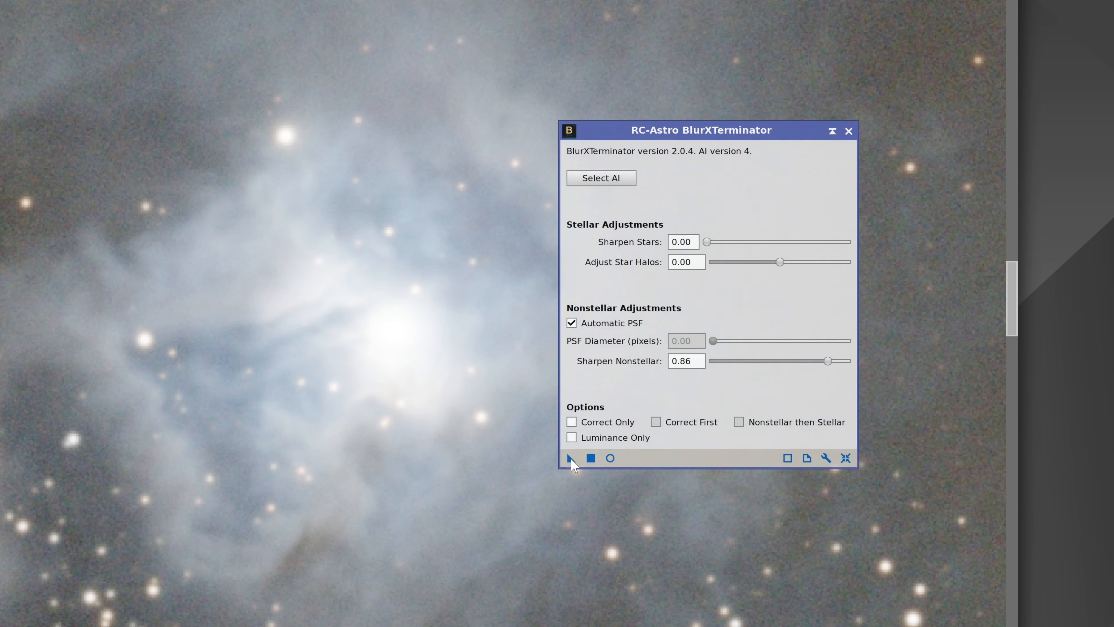
left_click_drag(571, 459, 409, 381)
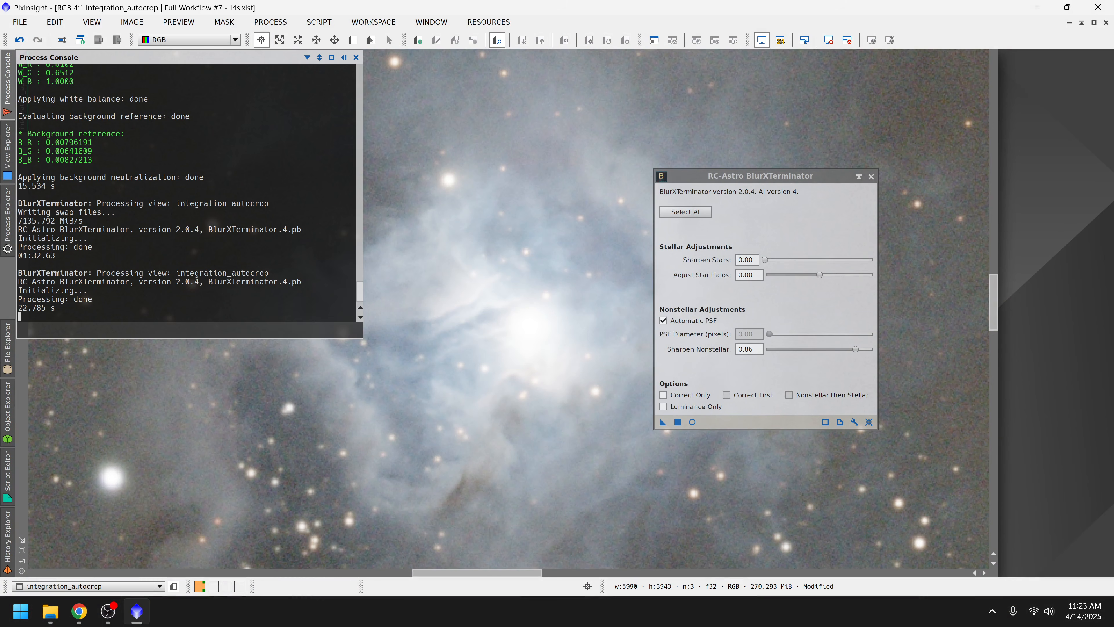
Step: Close BlurXTerminator and restore the integration_autocrop window from its maximized state, showing the whole image
left_click(871, 176)
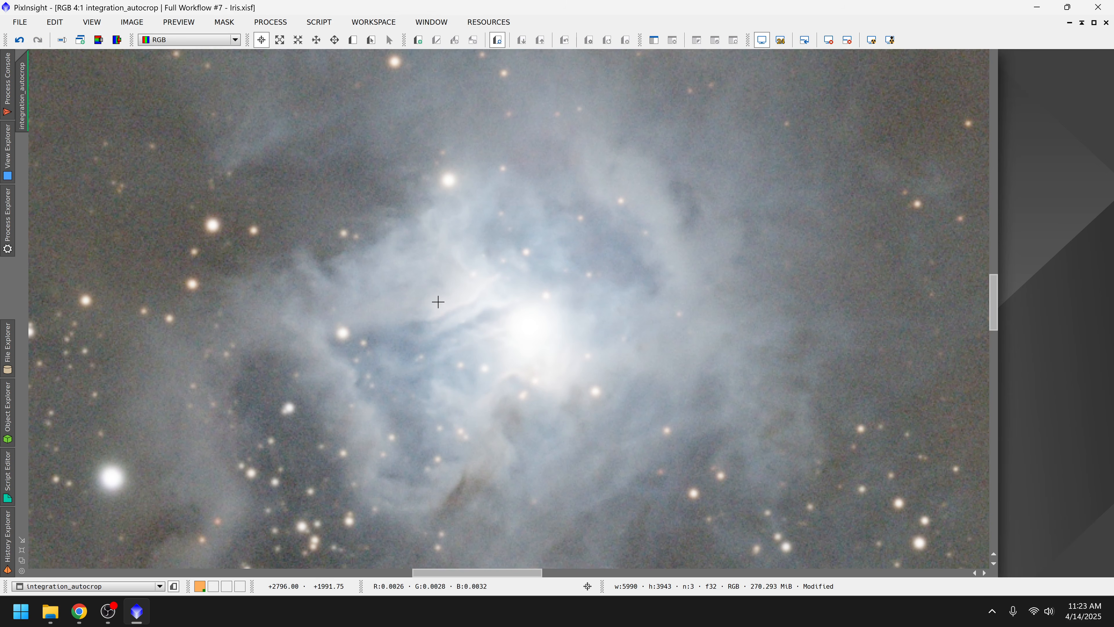
scroll(438, 302, "down", 3)
scroll(438, 302, "down", 1)
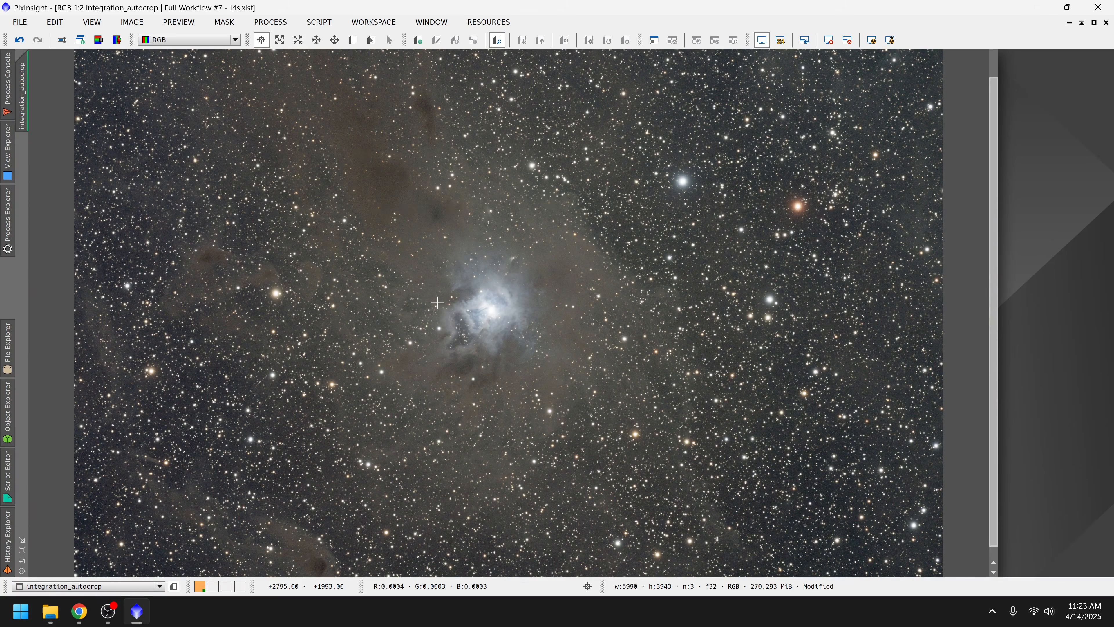
key("ctrl+0")
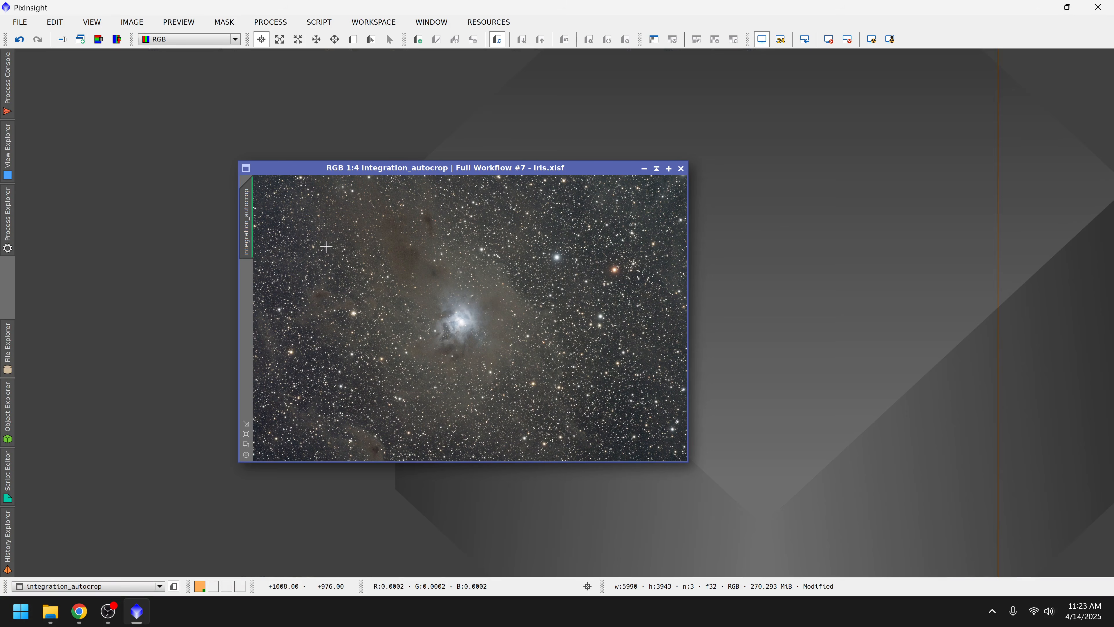
Step: Find StarXTerminator in the Process Explorer by searching for "starx" and open it
left_click(6, 223)
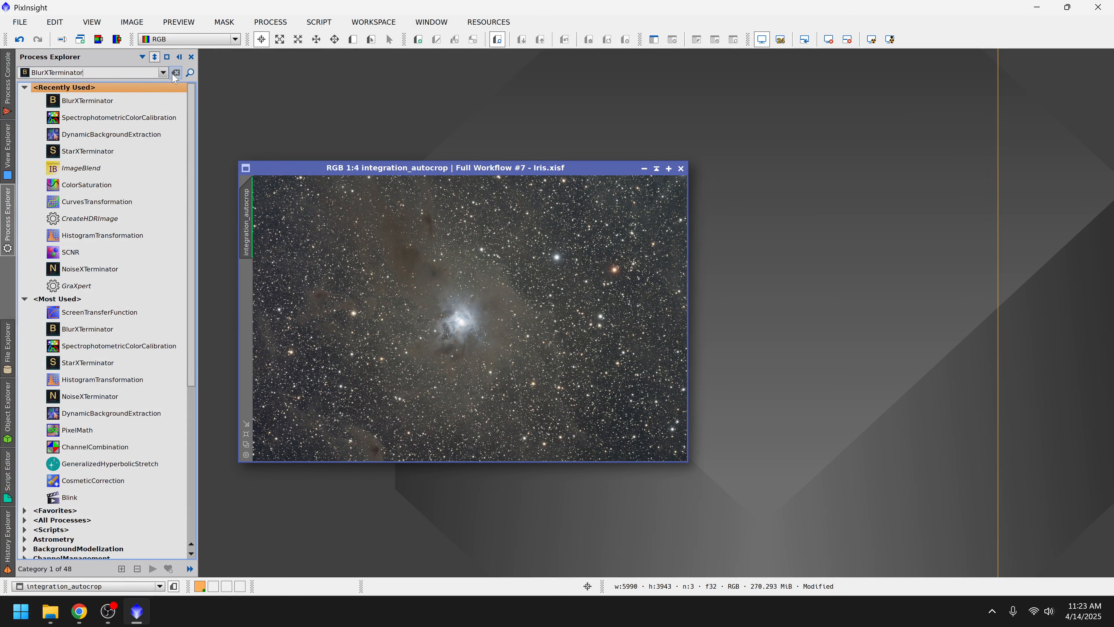
left_click(175, 73)
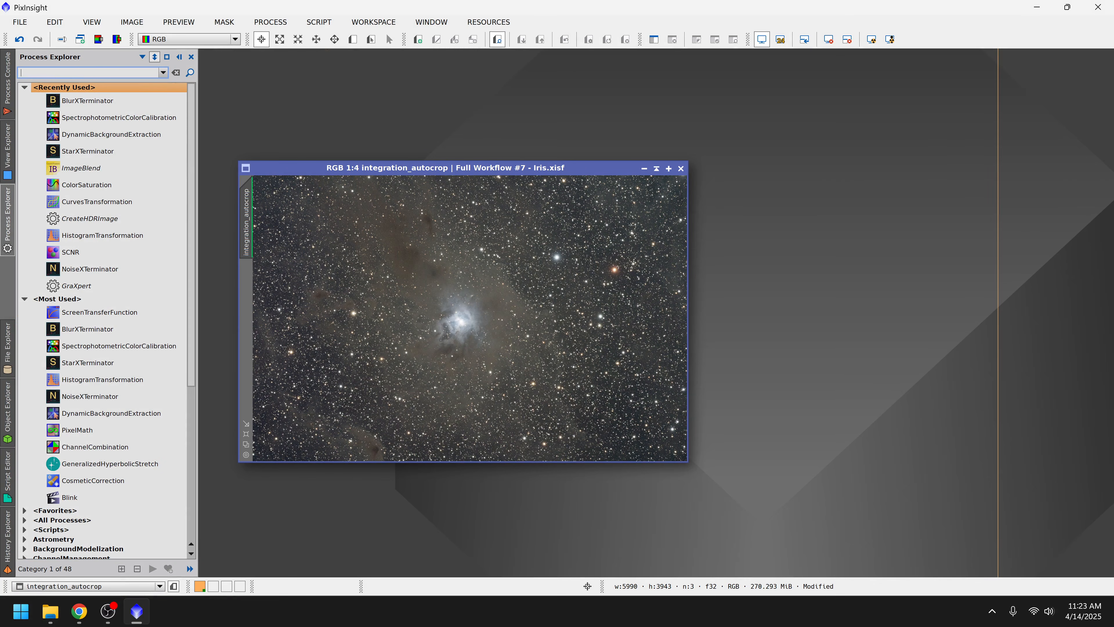
type("star")
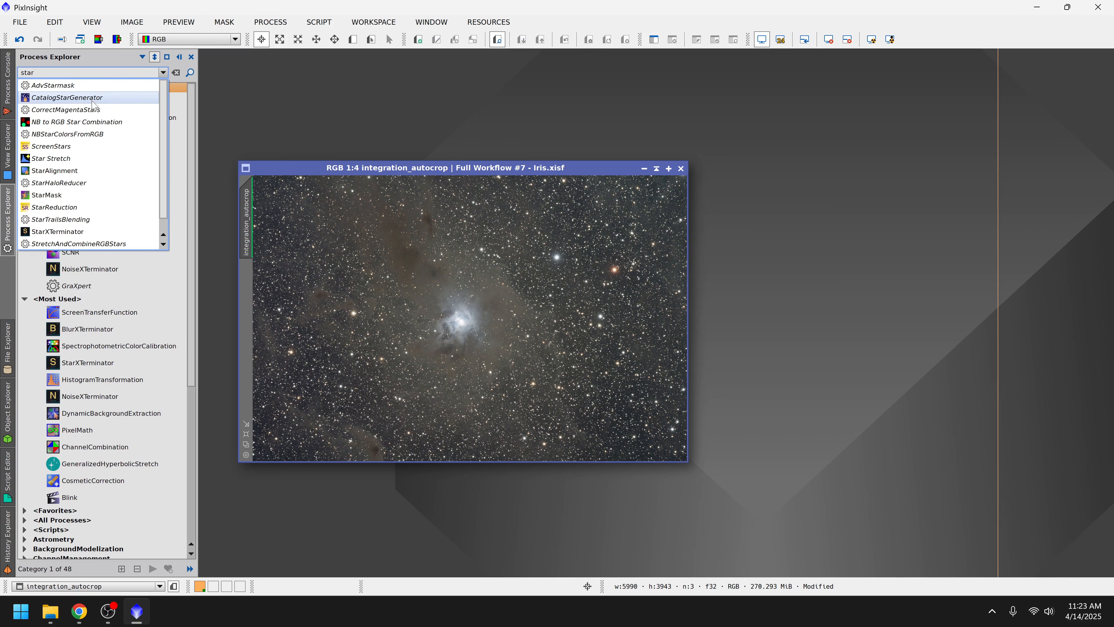
type("x")
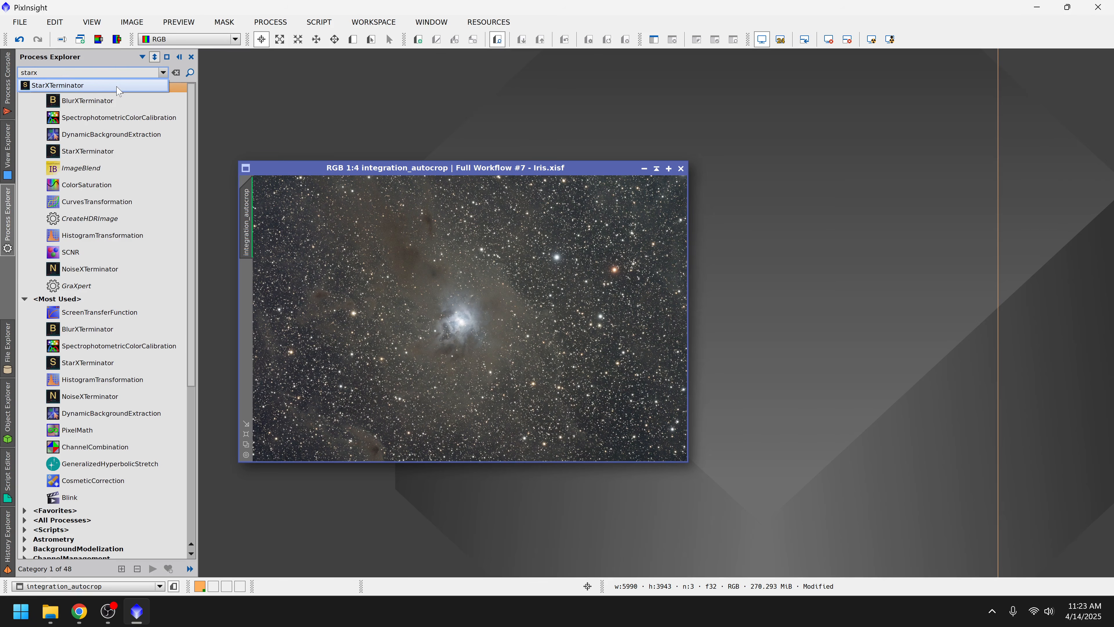
left_click(117, 87)
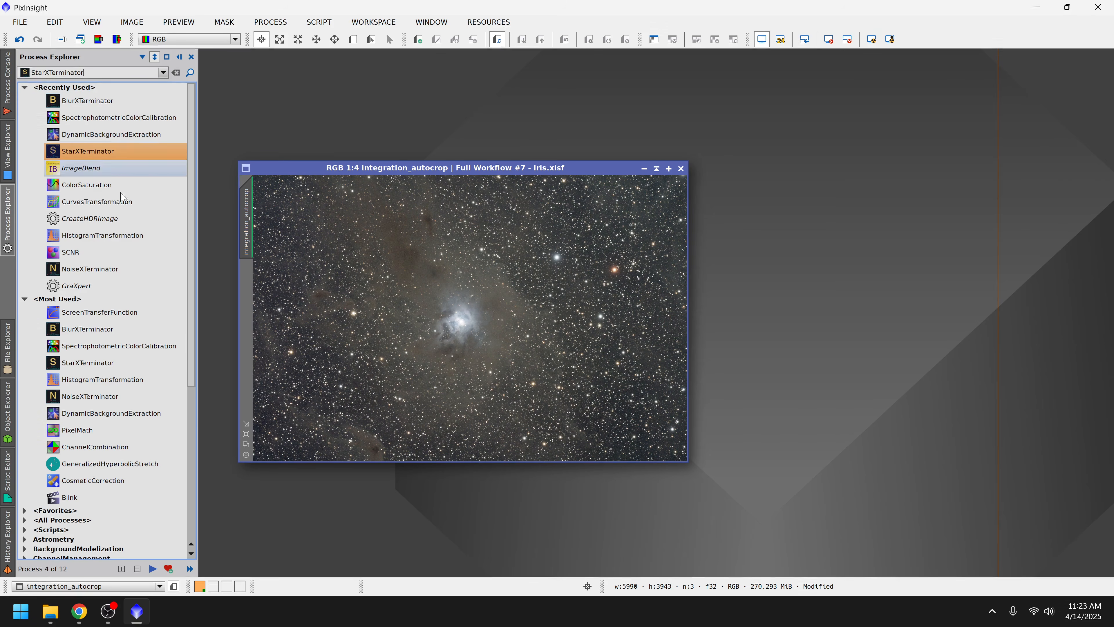
double_click(113, 156)
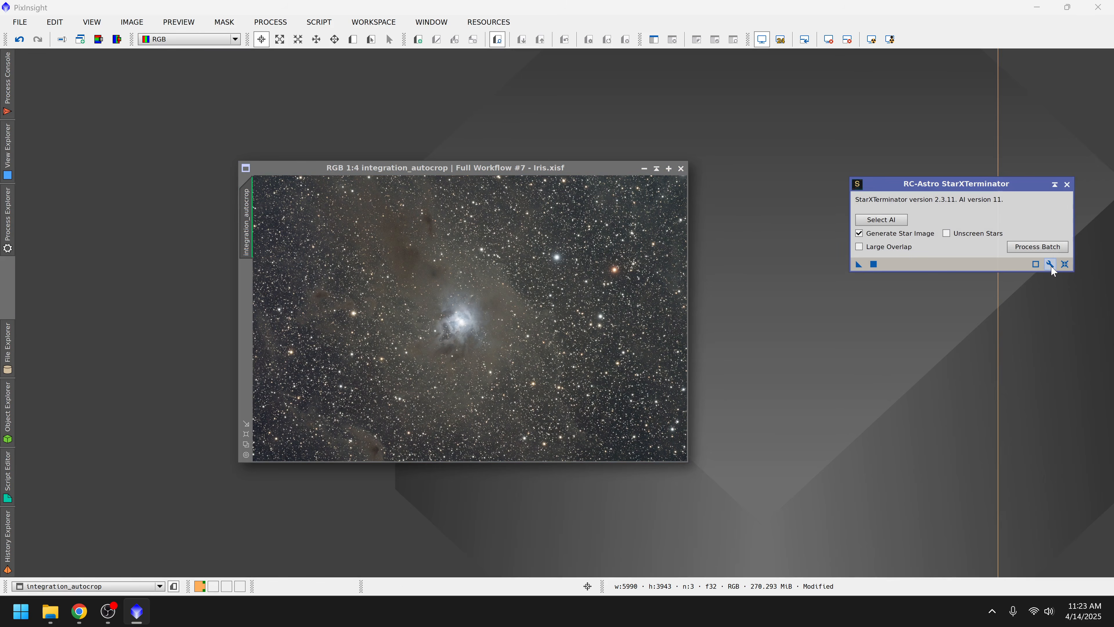
Step: Check StarXTerminator's license status and try the Large Overlap option, leaving it off
left_click(1050, 265)
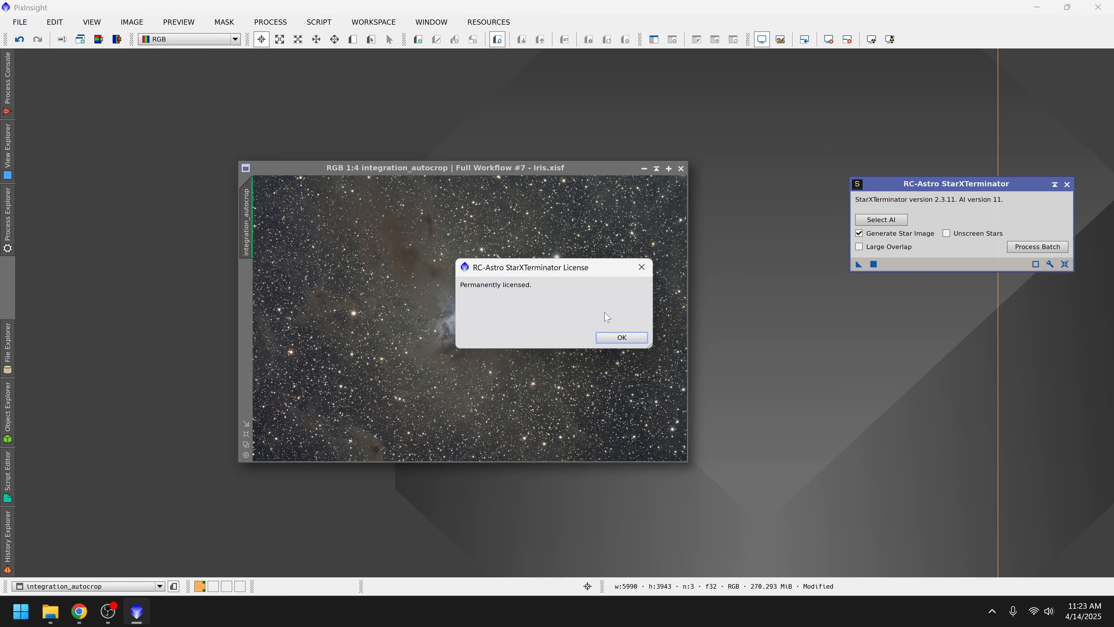
left_click(621, 338)
left_click_drag(956, 193, 888, 197)
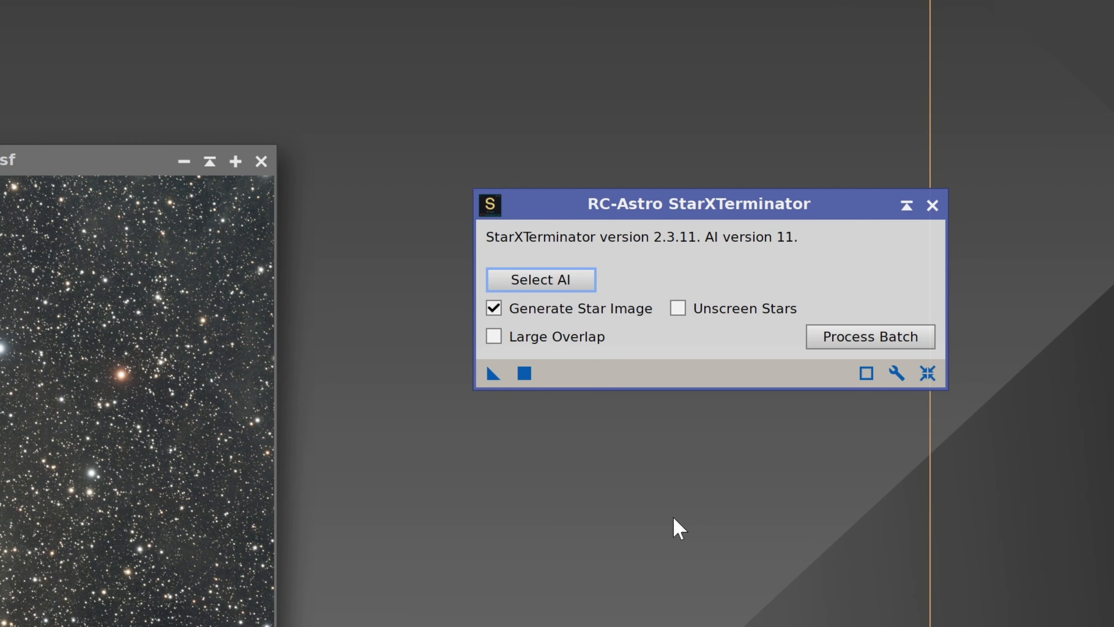
left_click(593, 344)
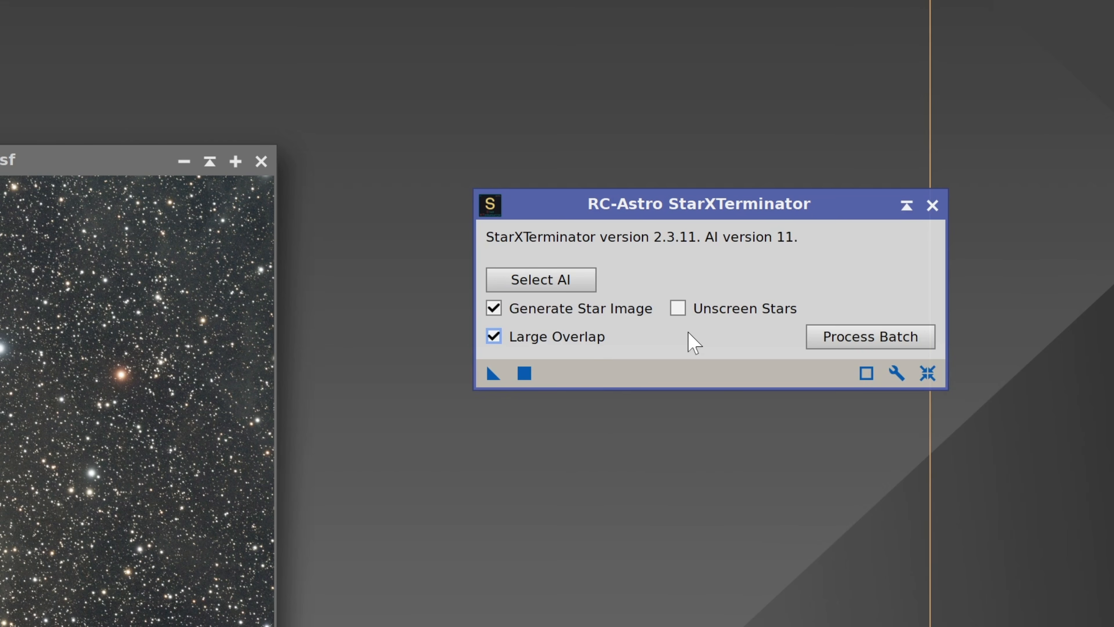
left_click(599, 337)
Step: Select StarXTerminator.11.pb as the AI file and apply StarXTerminator to integration_autocrop with Generate Star Image on
left_click(570, 283)
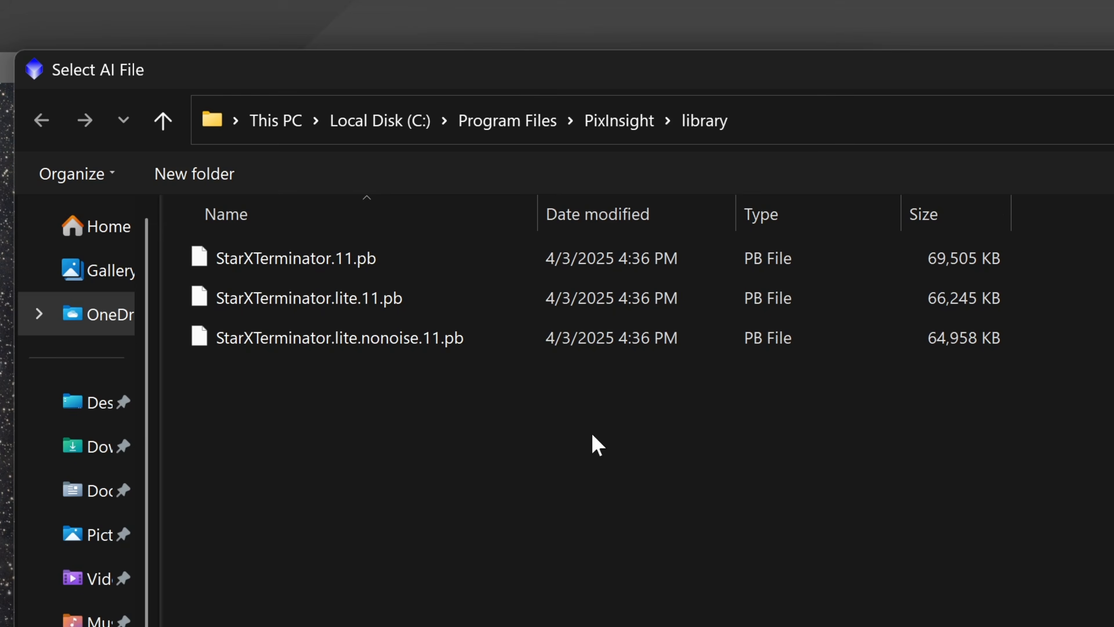
left_click(353, 266)
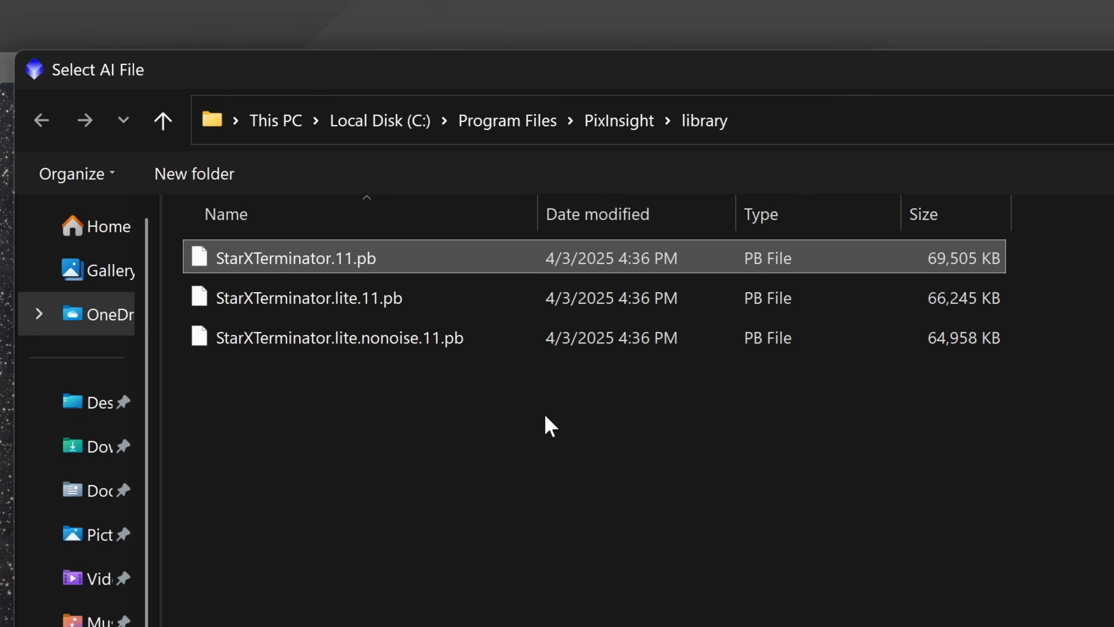
double_click(378, 272)
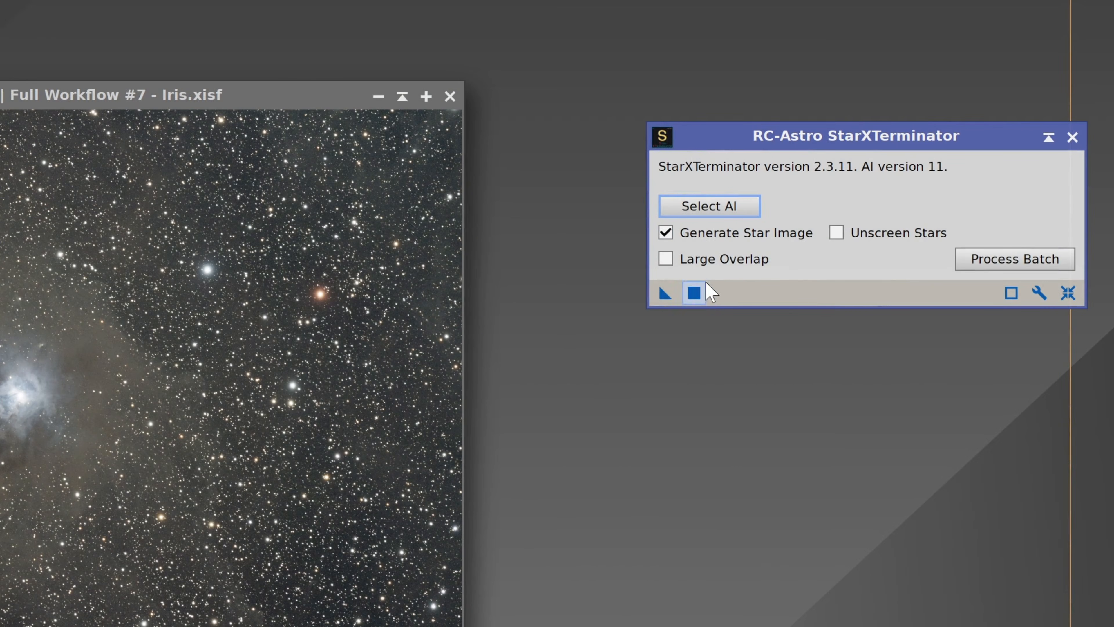
left_click_drag(662, 291, 333, 275)
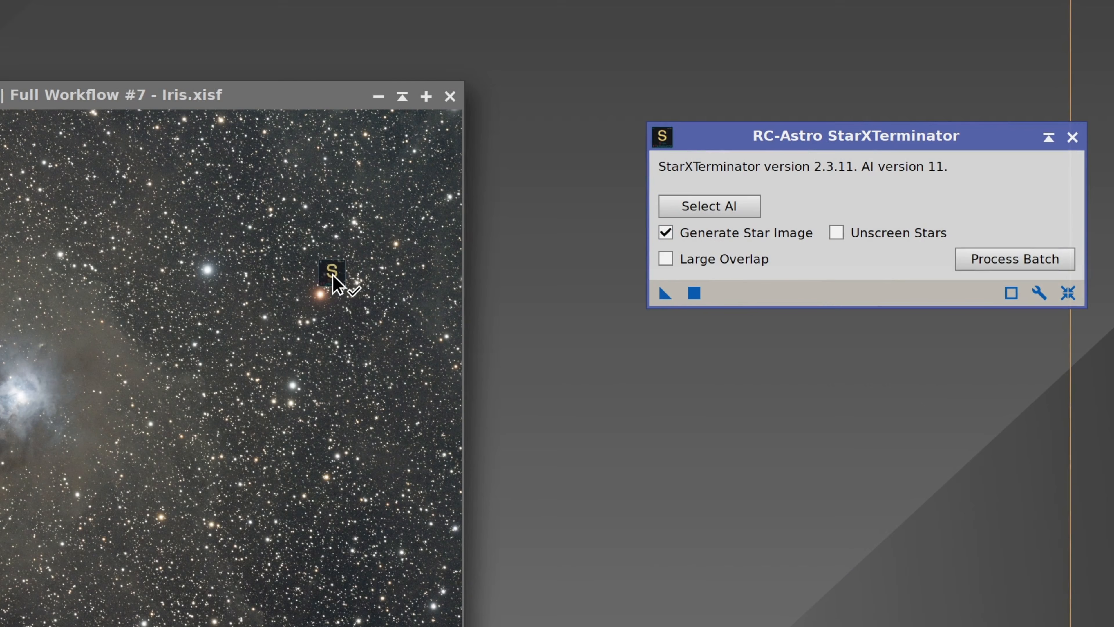
left_click_drag(322, 317, 322, 318)
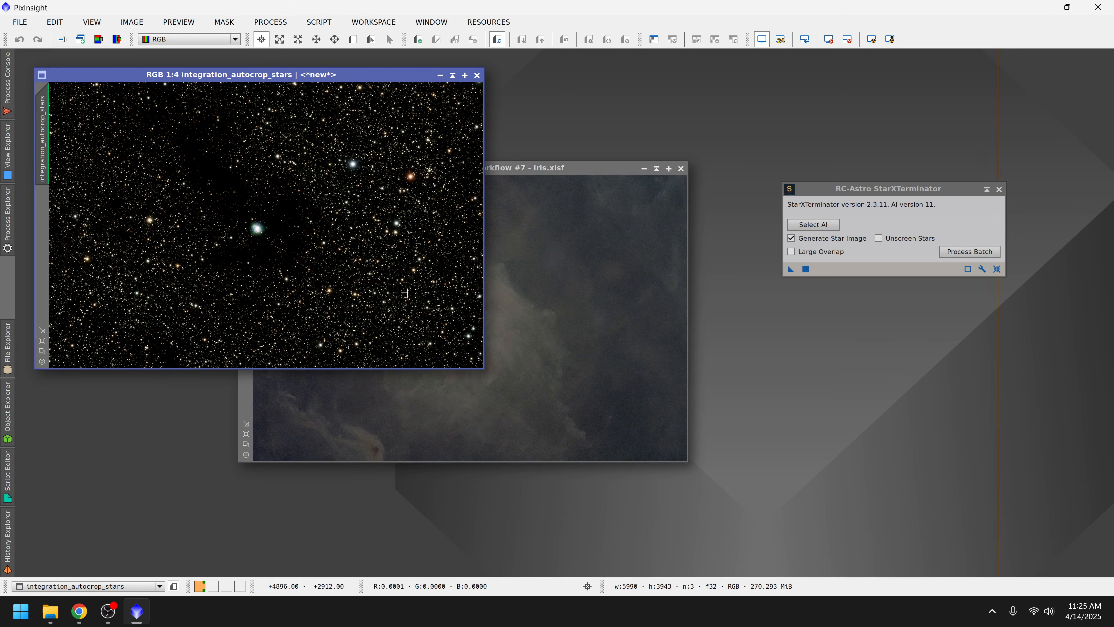
Step: Rename the starless image's identifier to Iris
left_click(544, 169)
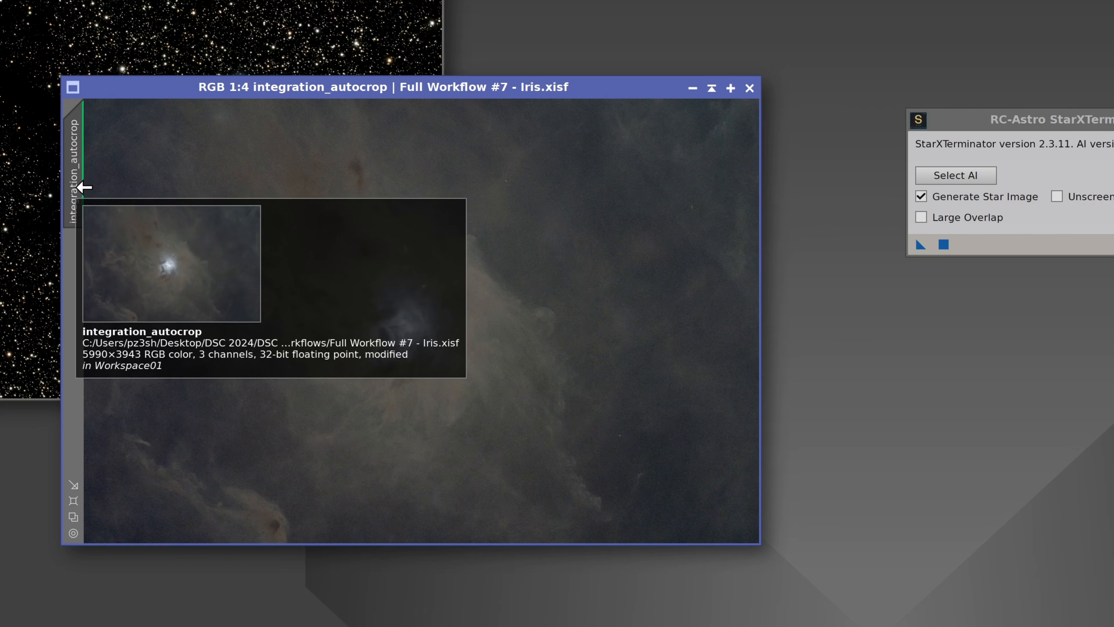
double_click(81, 179)
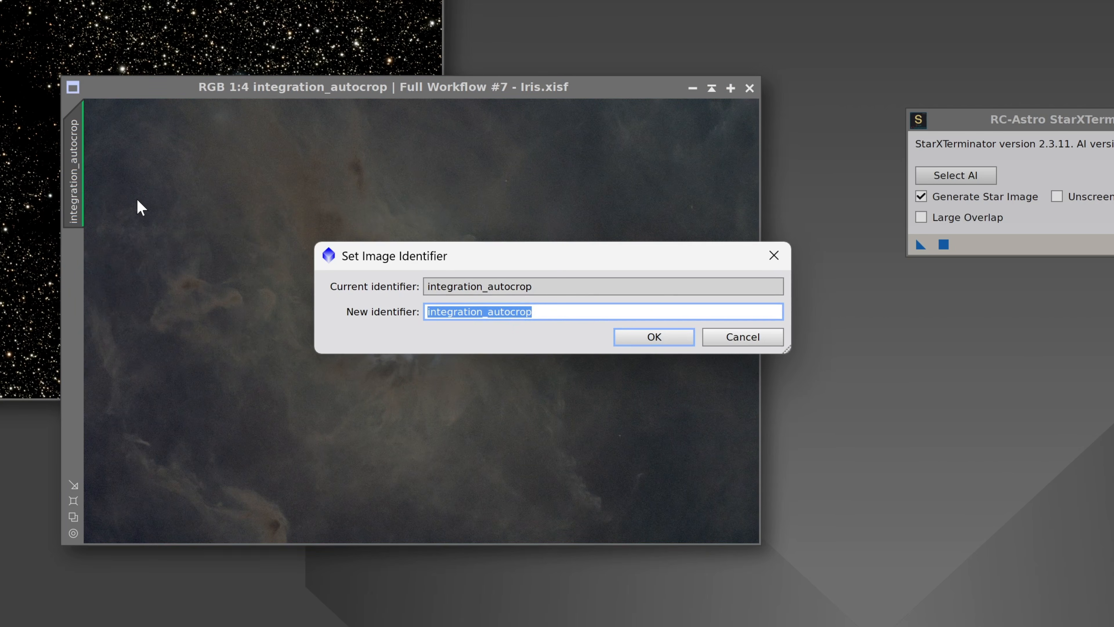
type("Iris")
key("Return")
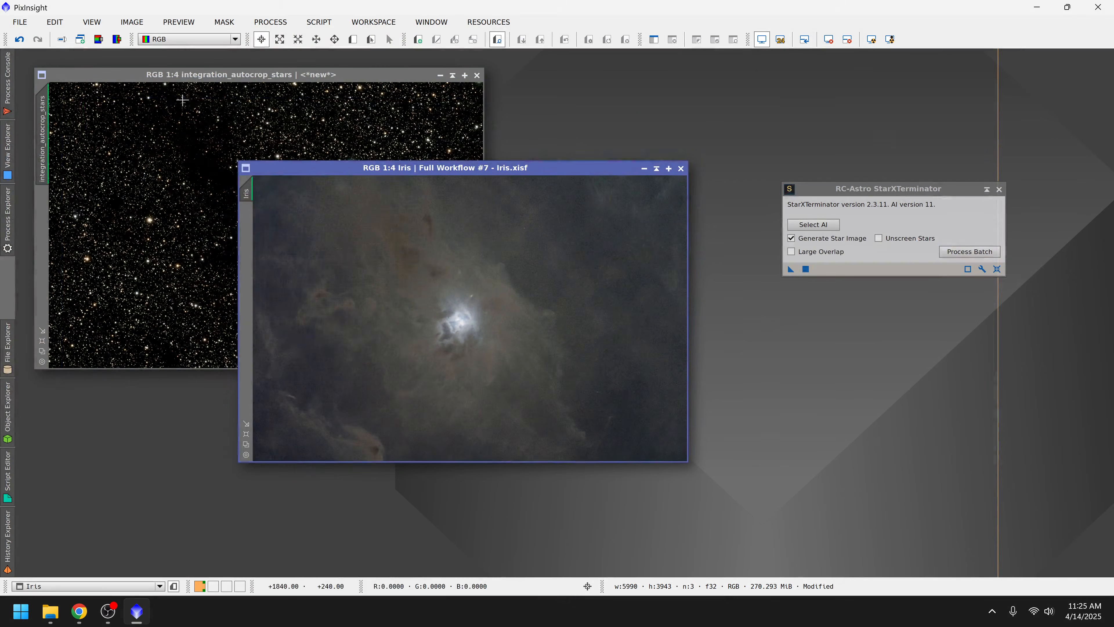
Step: Rename the star image's identifier to stars
left_click(182, 100)
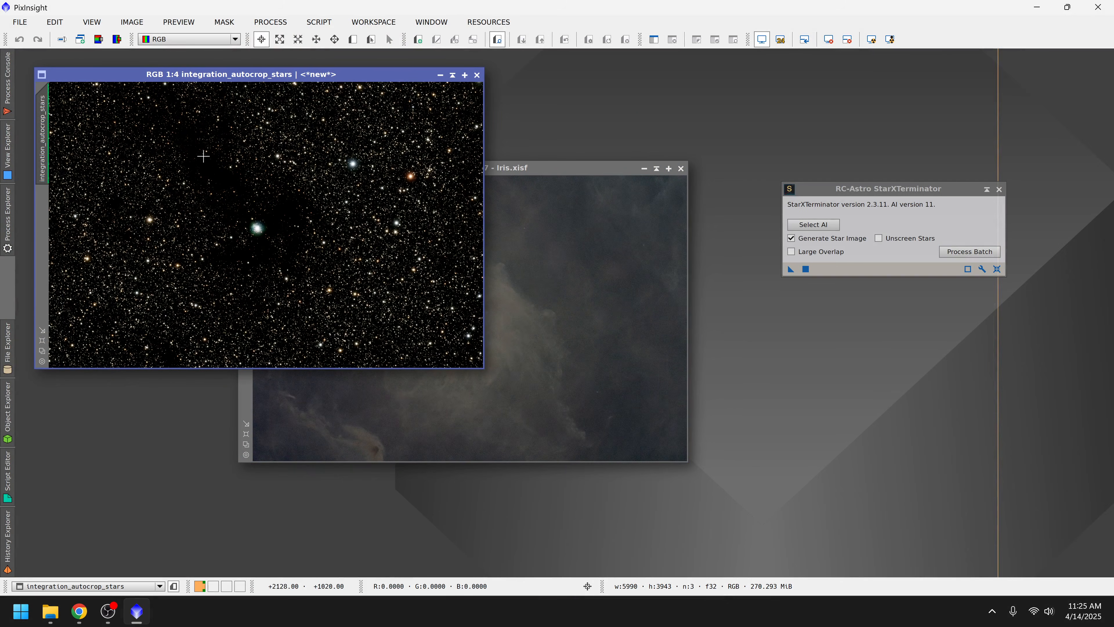
double_click(49, 146)
type("stars")
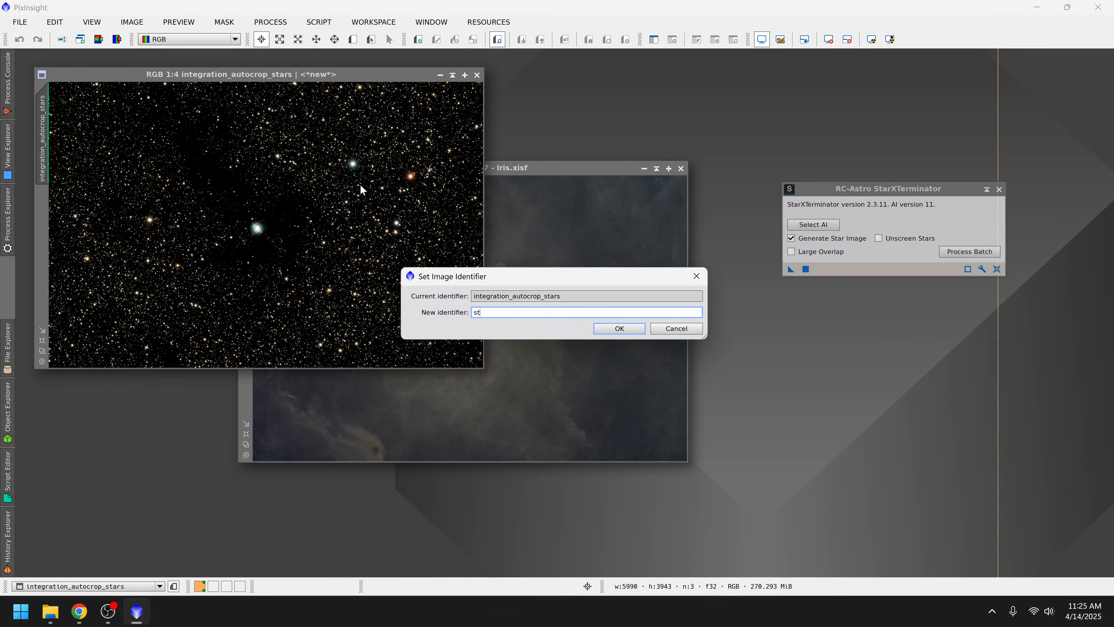
key("Return")
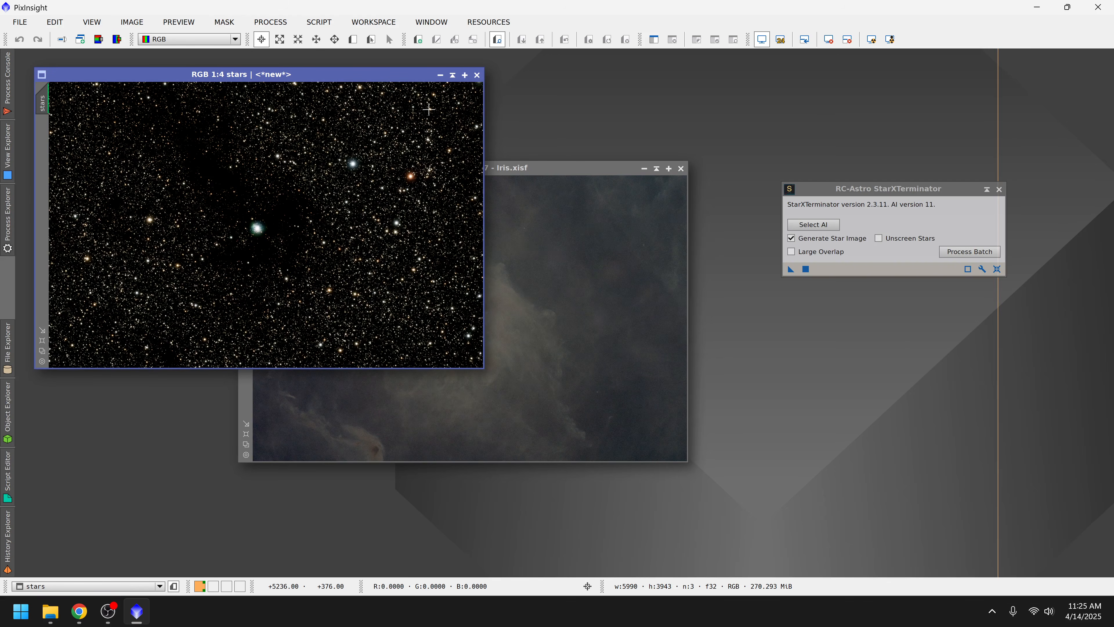
Step: Roll up the stars window and park it clear of the Iris image, and close StarXTerminator
left_click(454, 78)
left_click_drag(234, 218, 943, 77)
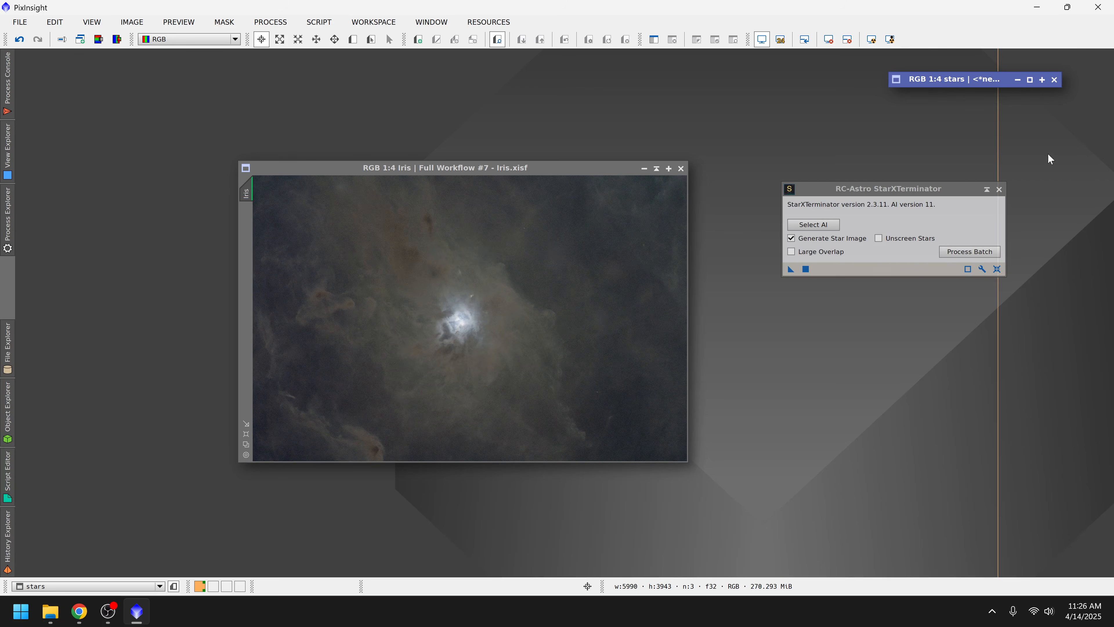
left_click(999, 188)
Step: Maximize the Iris image window and open the ScreenTransferFunction process
left_click_drag(538, 173, 527, 182)
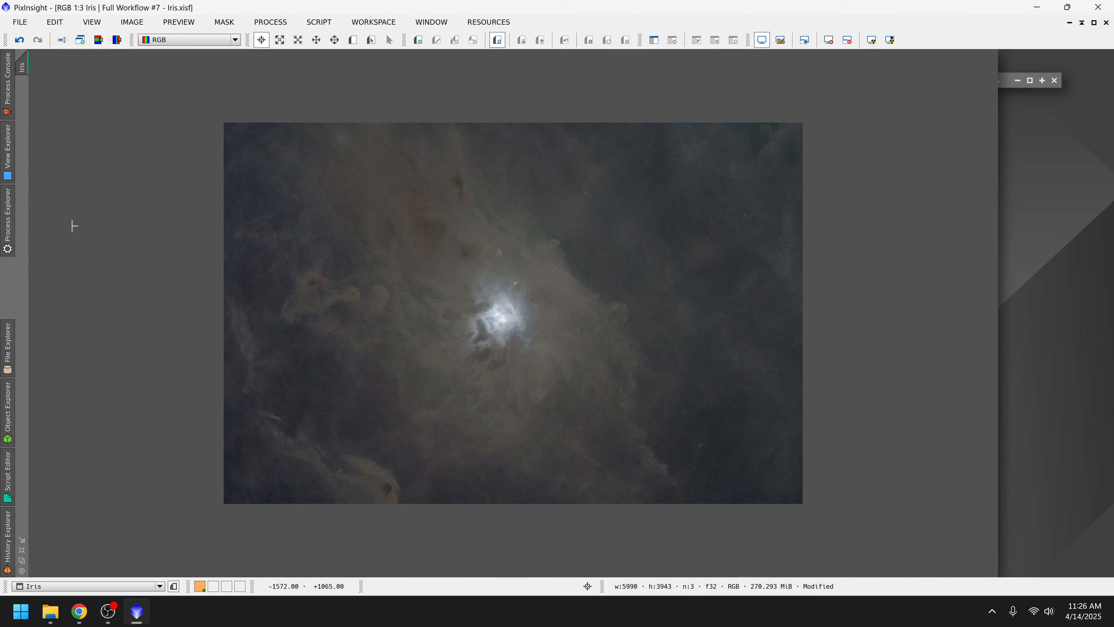
left_click(8, 217)
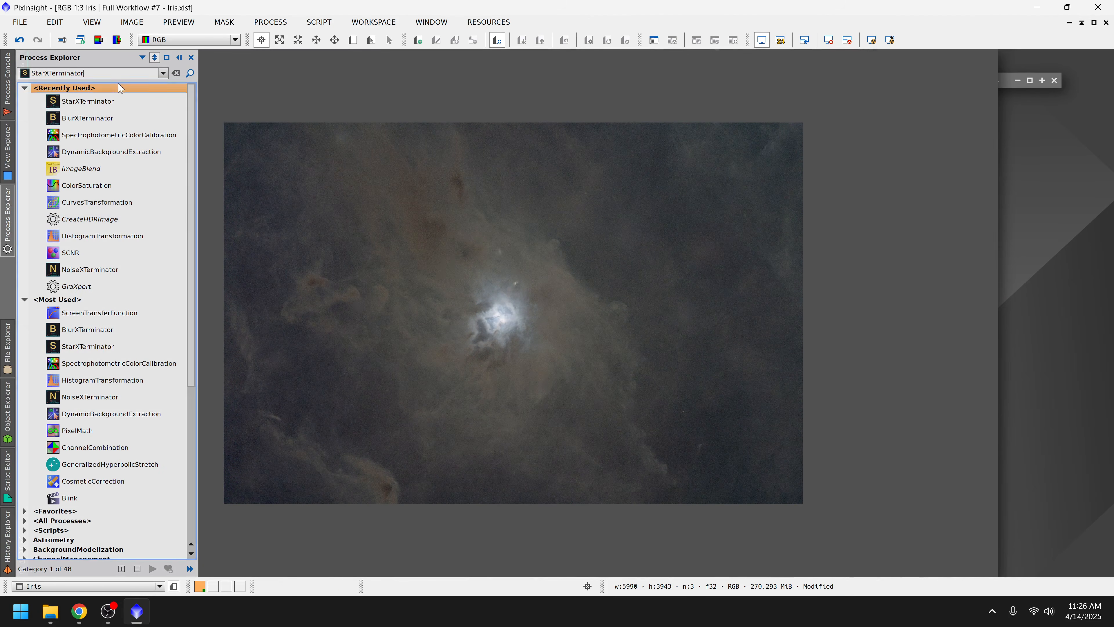
left_click(176, 73)
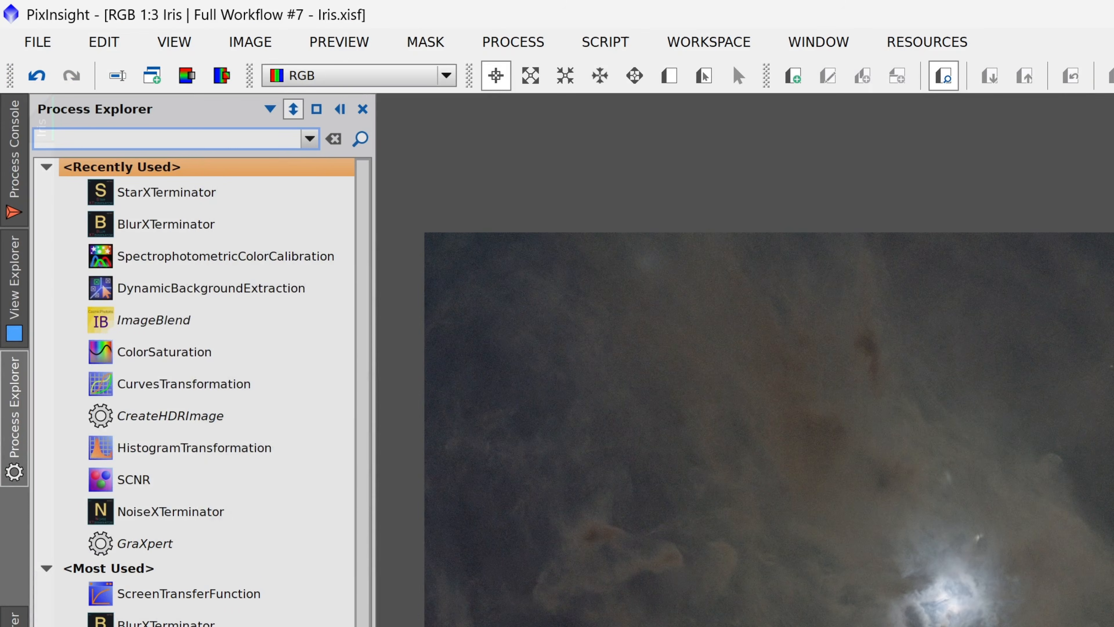
type("scre")
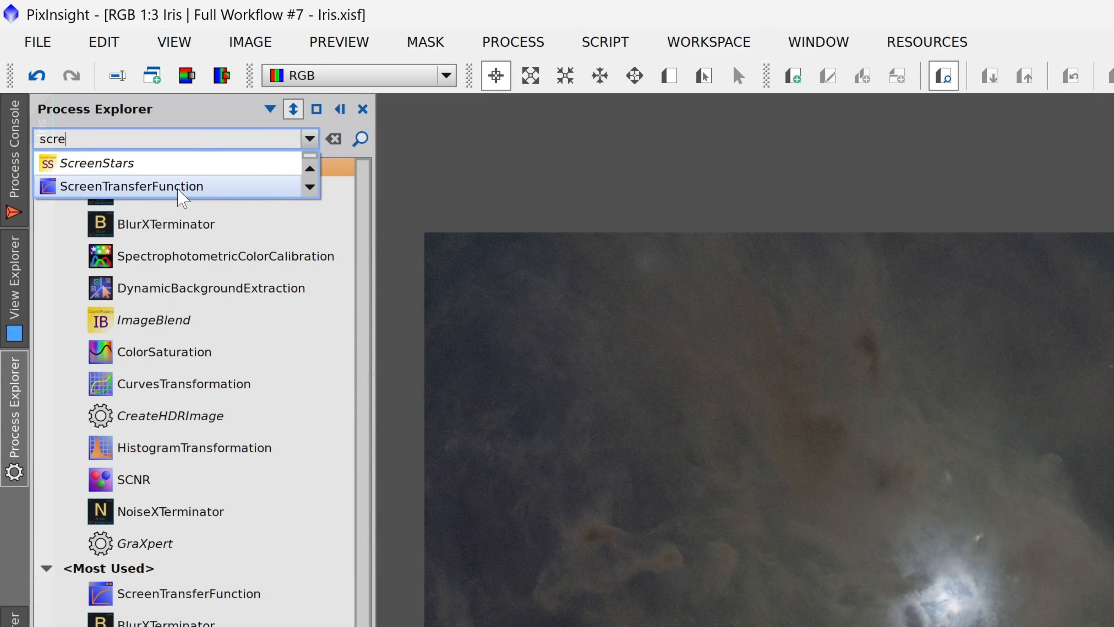
left_click(244, 188)
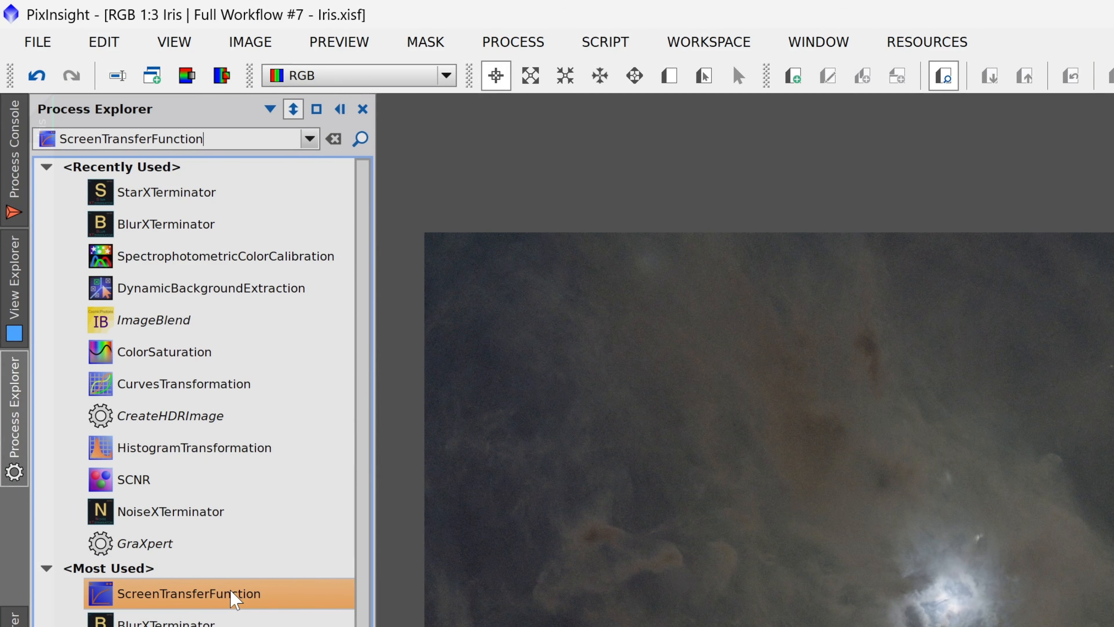
double_click(274, 598)
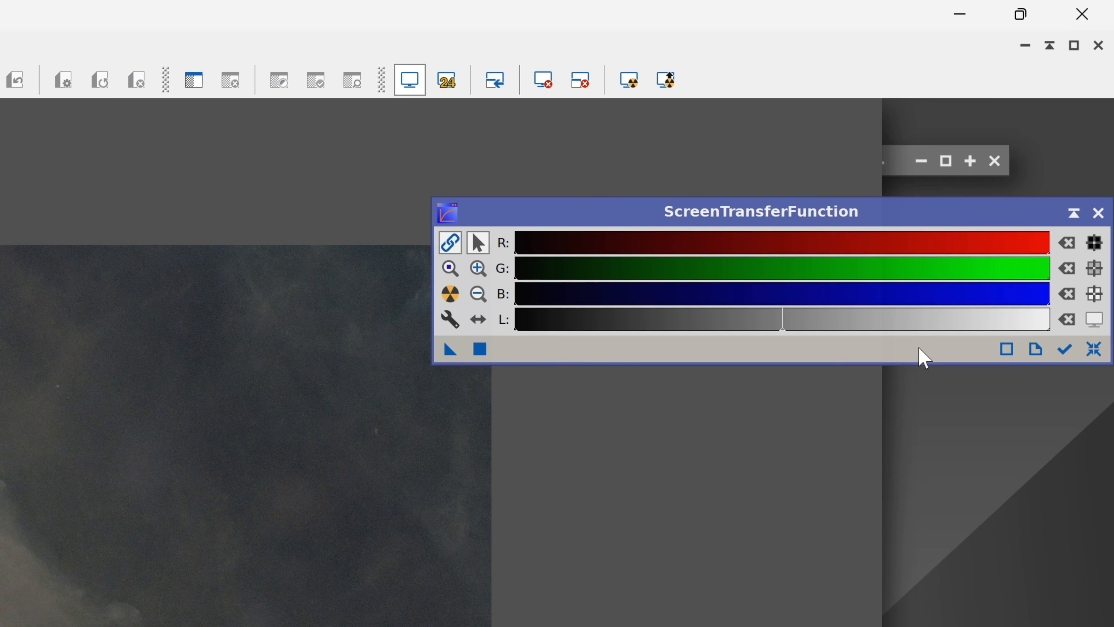
Step: Turn on Track View in ScreenTransferFunction, switch it to the stars image and return it to Iris
left_click(1061, 349)
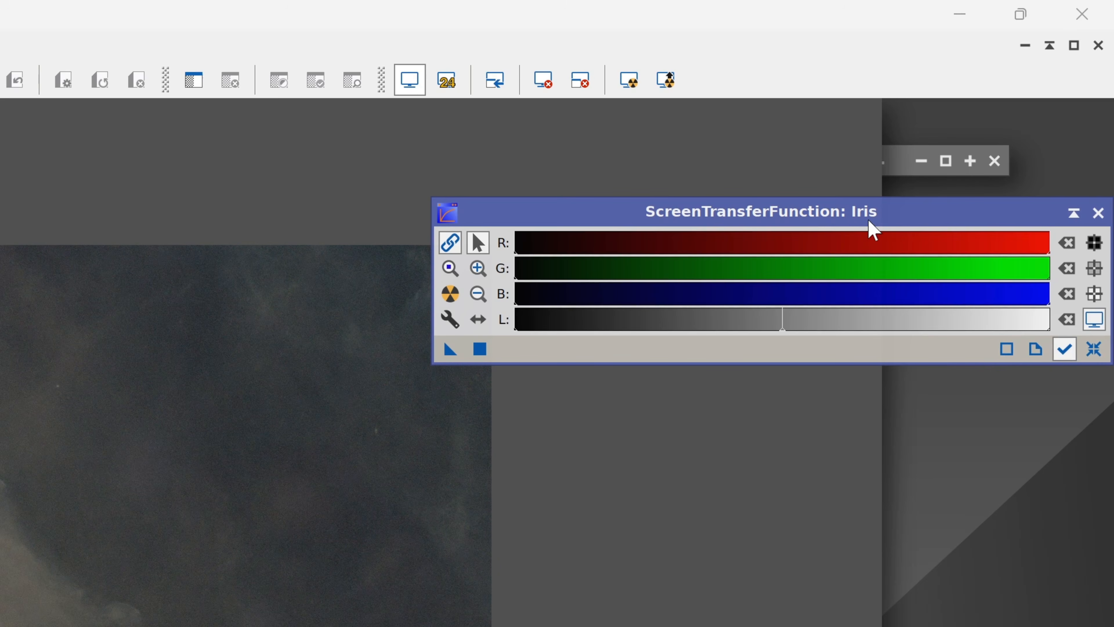
left_click(914, 172)
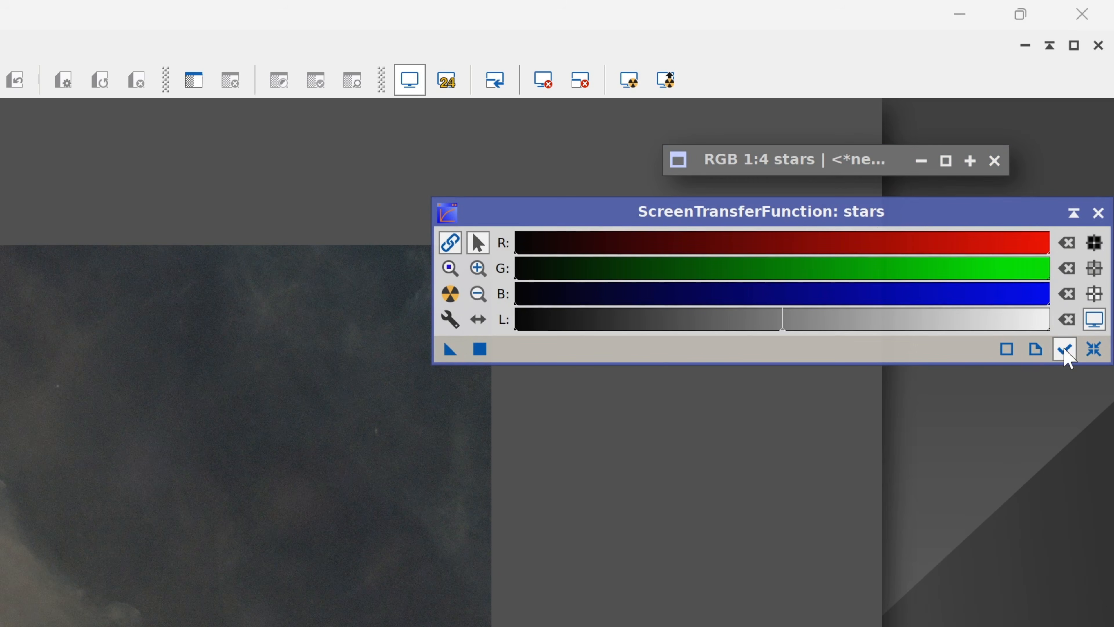
left_click(842, 397)
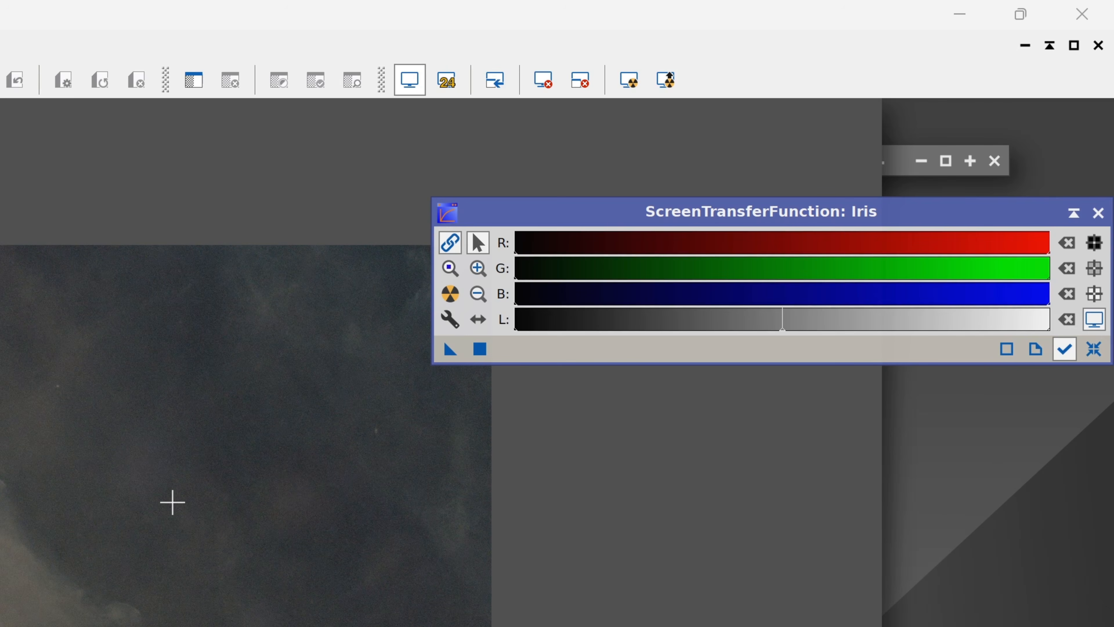
Step: Compare the Iris image with its screen stretch turned off and on again, leaving the stretch enabled
left_click(485, 277)
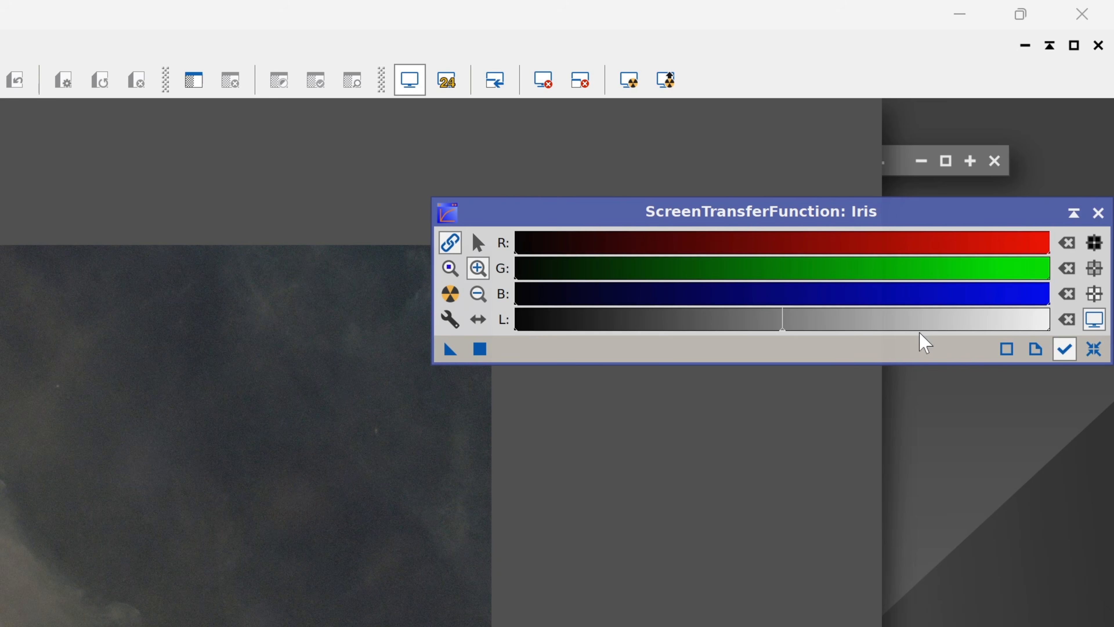
left_click(1104, 320)
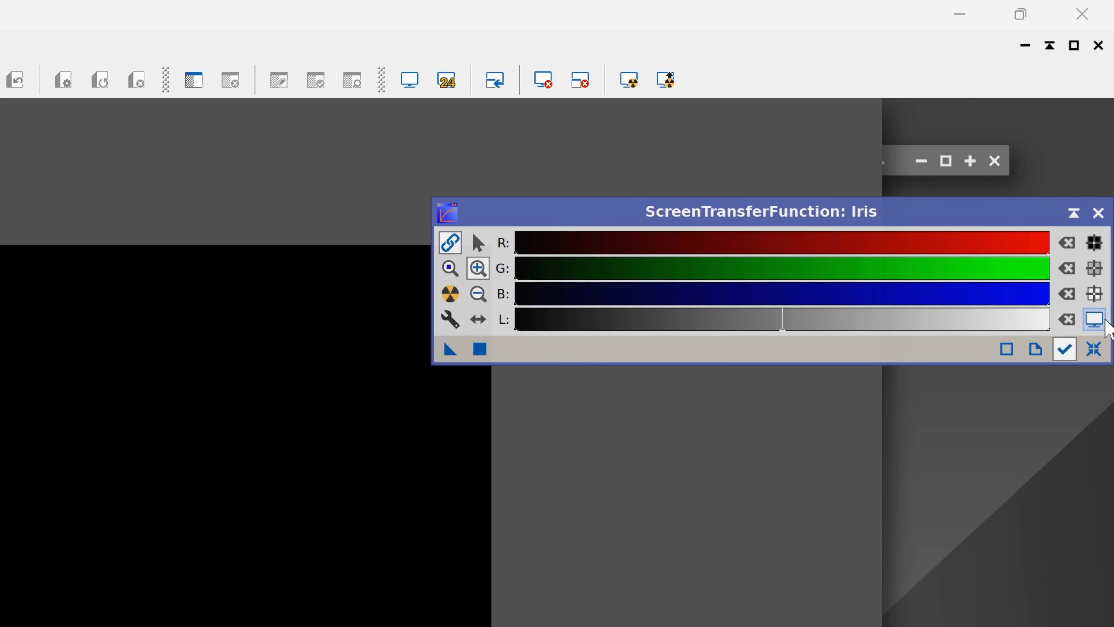
left_click(1105, 321)
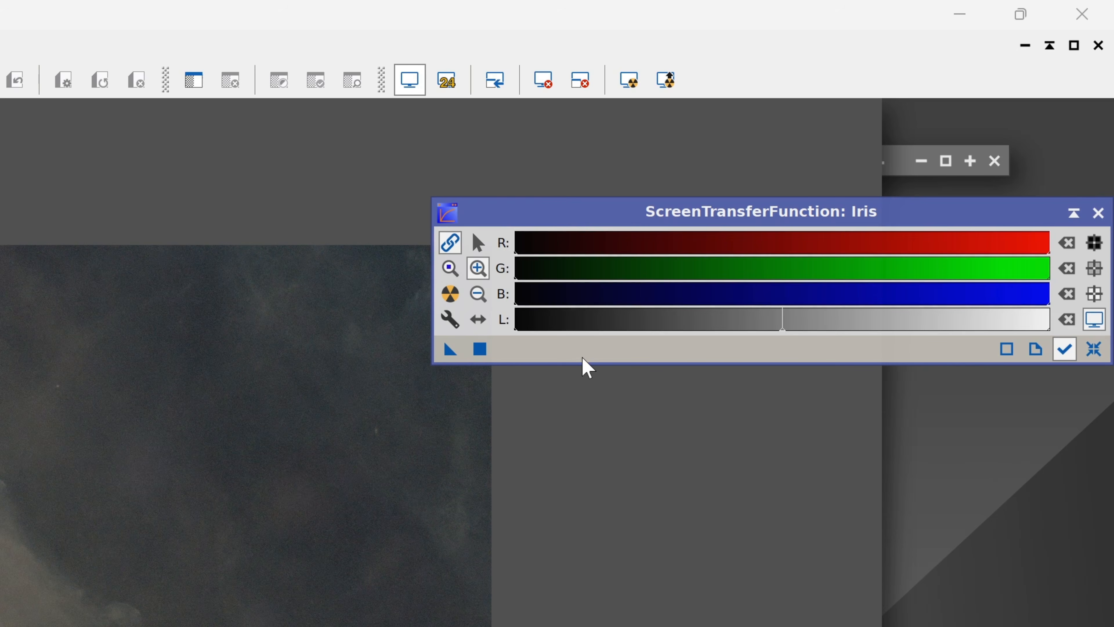
Step: Zoom in on the dark end of the linked RGB sliders until the shadows and midtones markers are clearly separated
left_click(478, 268)
left_click(523, 271)
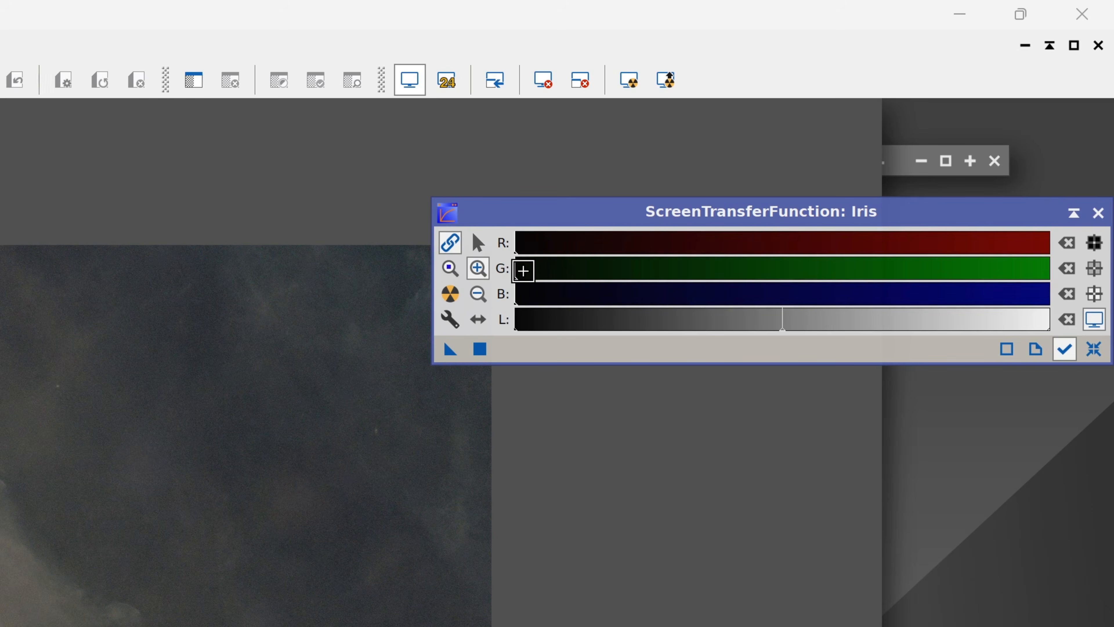
left_click(522, 272)
left_click(523, 269)
left_click(523, 269)
left_click(523, 268)
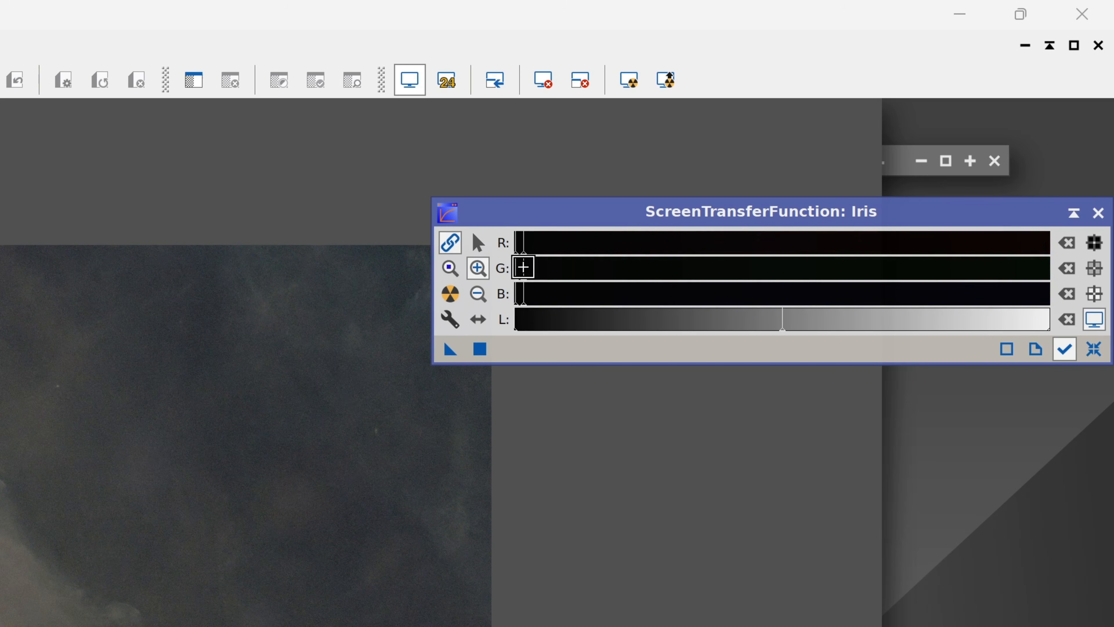
left_click(523, 266)
left_click(528, 265)
left_click(542, 264)
left_click(552, 264)
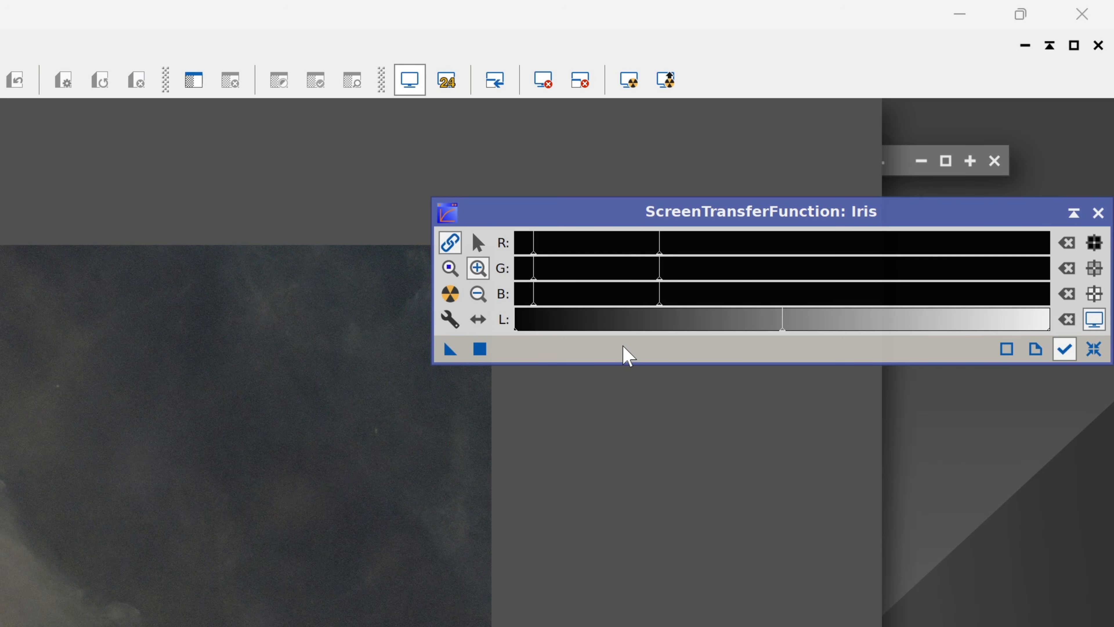
Step: Brighten the Iris screen stretch by bringing the linked RGB midtones and shadows markers closer together, and roll up and park ScreenTransferFunction
left_click(481, 244)
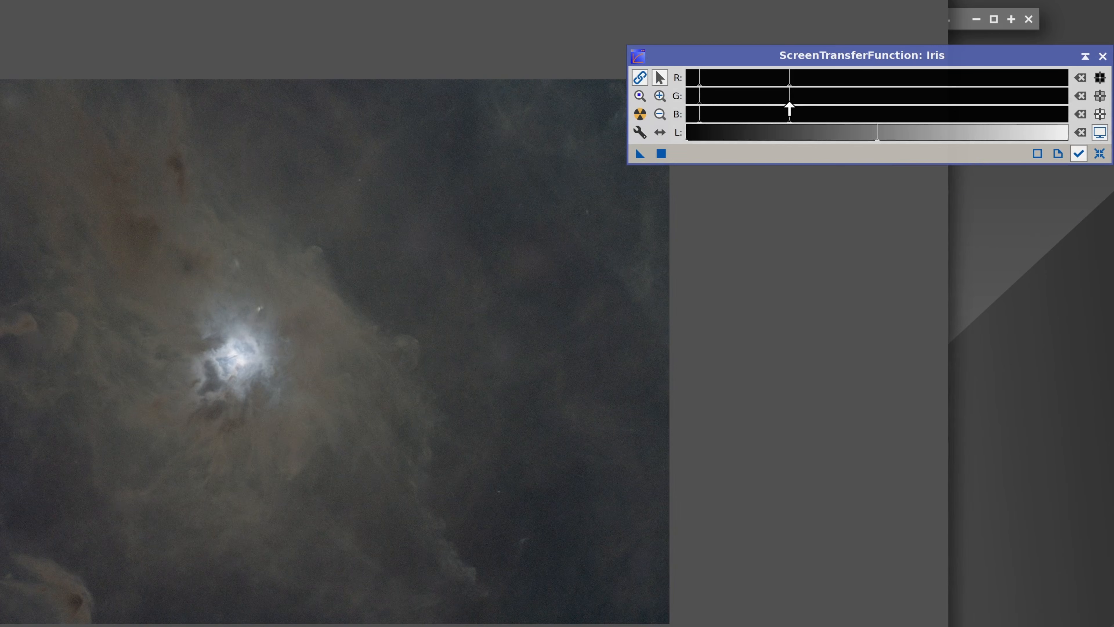
left_click_drag(658, 289, 597, 284)
mouse_move(745, 107)
left_mouse_down()
mouse_move(732, 105)
mouse_move(770, 102)
left_mouse_up()
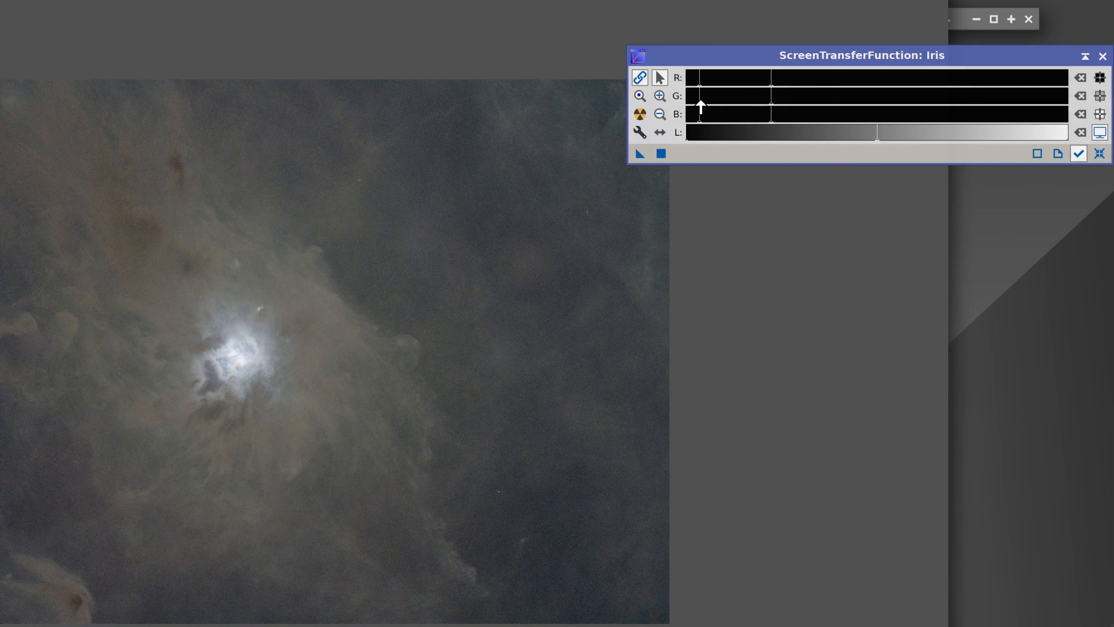
mouse_move(699, 105)
left_mouse_down()
mouse_move(736, 106)
mouse_move(701, 107)
left_mouse_up()
left_click_drag(771, 97, 710, 106)
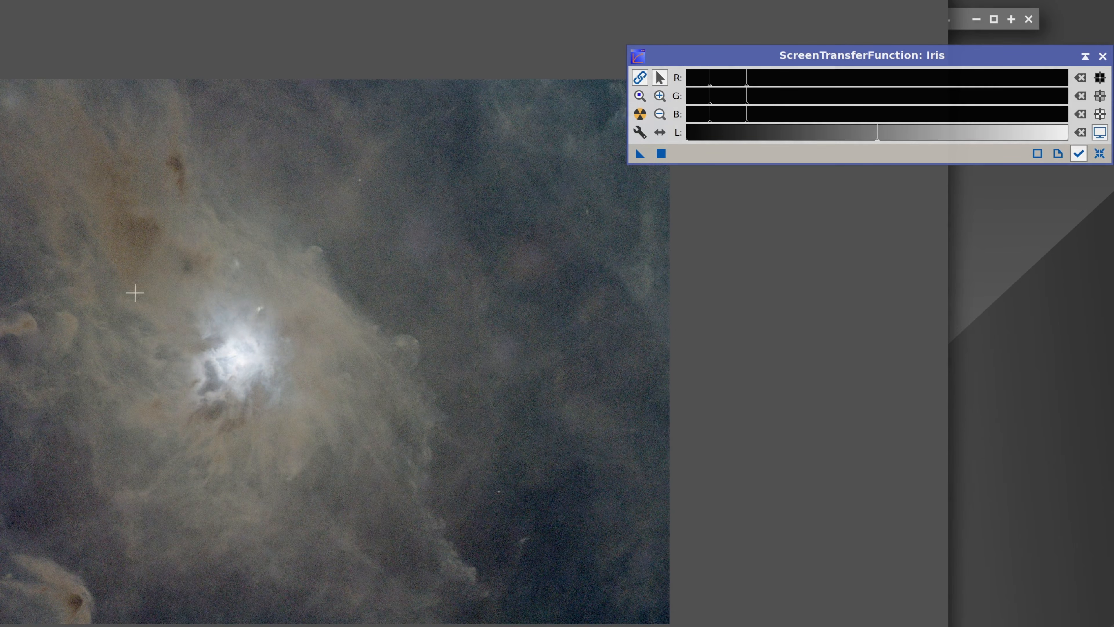
mouse_move(747, 104)
left_mouse_down()
mouse_move(712, 103)
mouse_move(744, 102)
left_mouse_up()
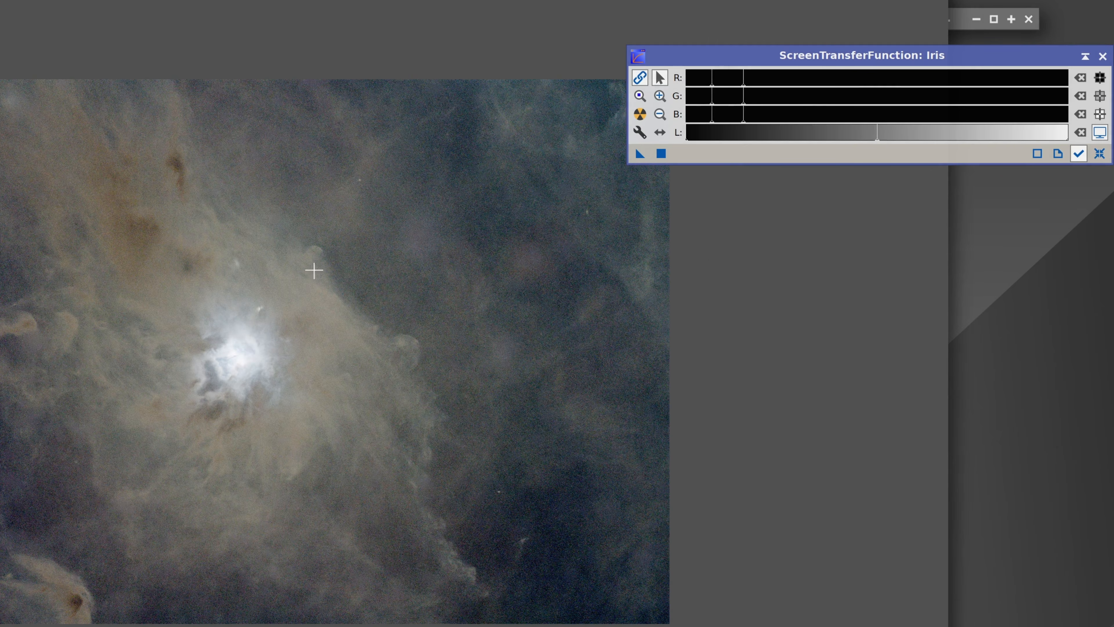
left_click(1085, 56)
left_click_drag(842, 110, 974, 58)
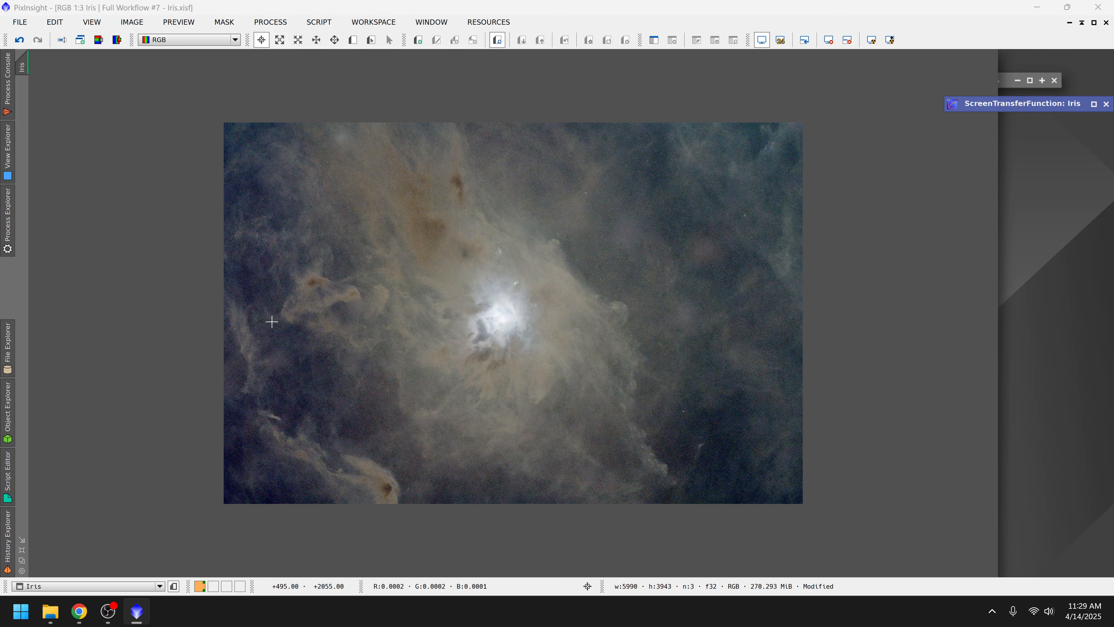
Step: Look up the automatic background extraction tools by searching the processes for "autom"
mouse_move(7, 240)
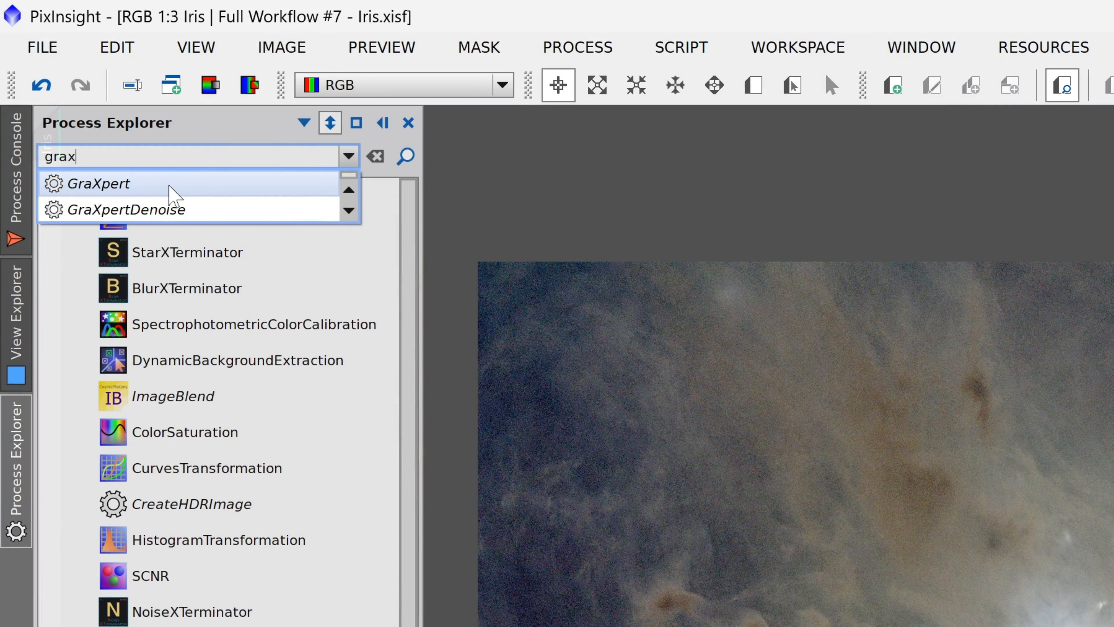
left_click_drag(136, 159, 6, 152)
type("a")
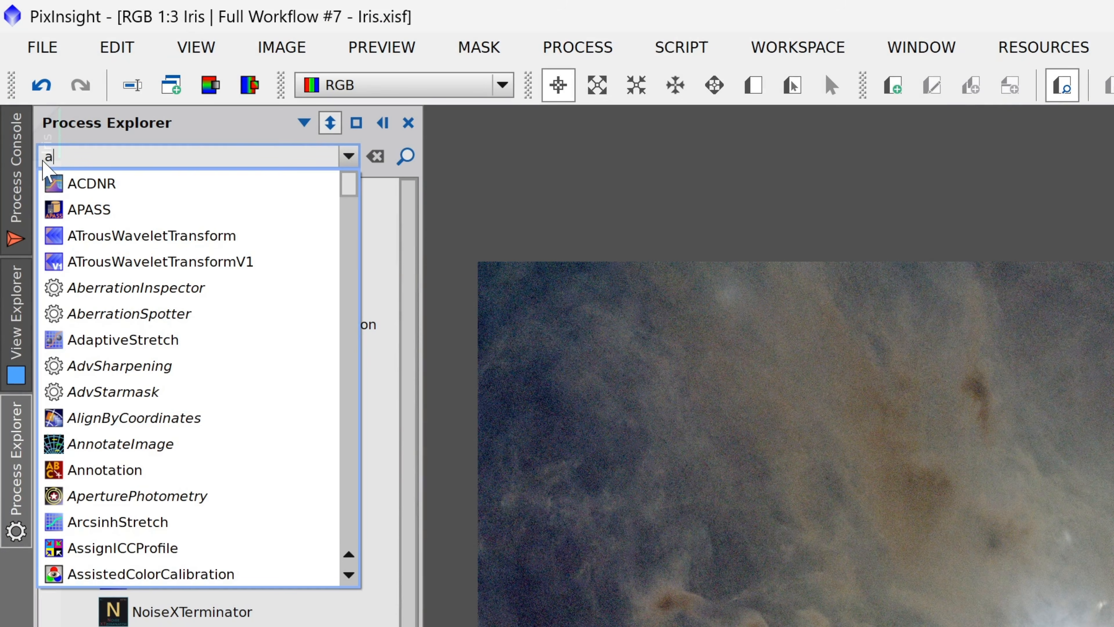
type("utom")
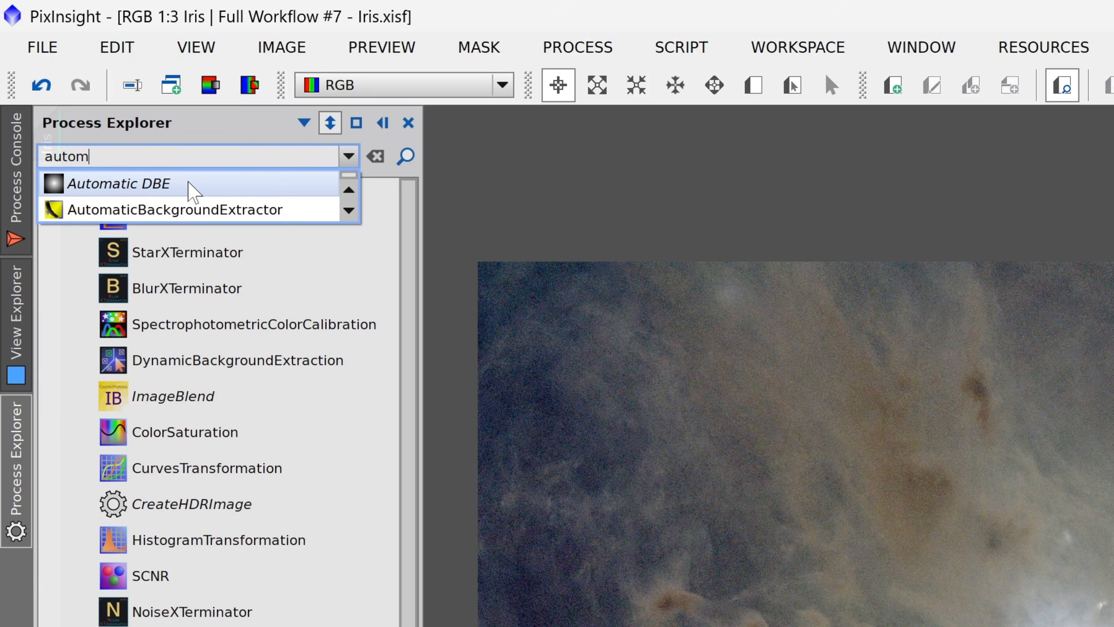
left_click(151, 159)
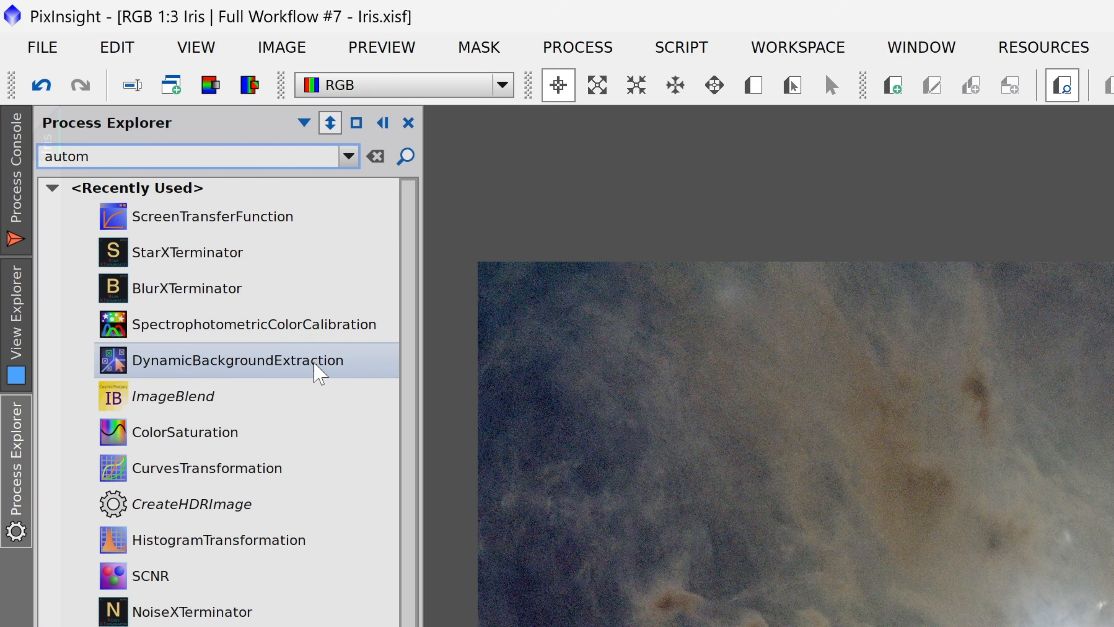
Step: Open DynamicBackgroundExtraction, place its window beside the image, and make Iris the target view
left_click(315, 372)
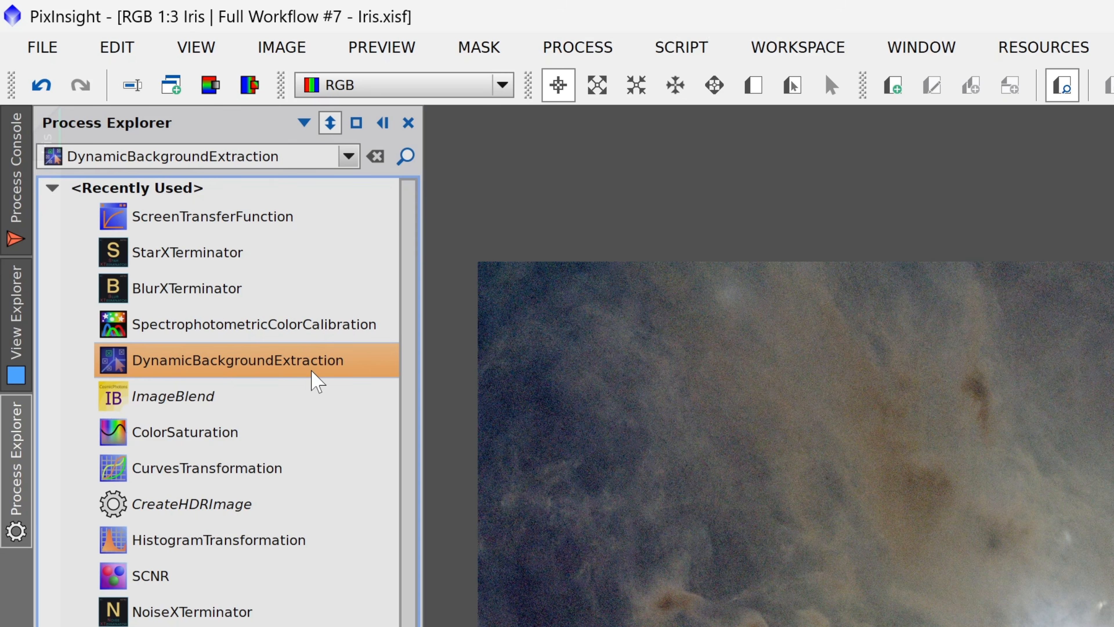
double_click(317, 380)
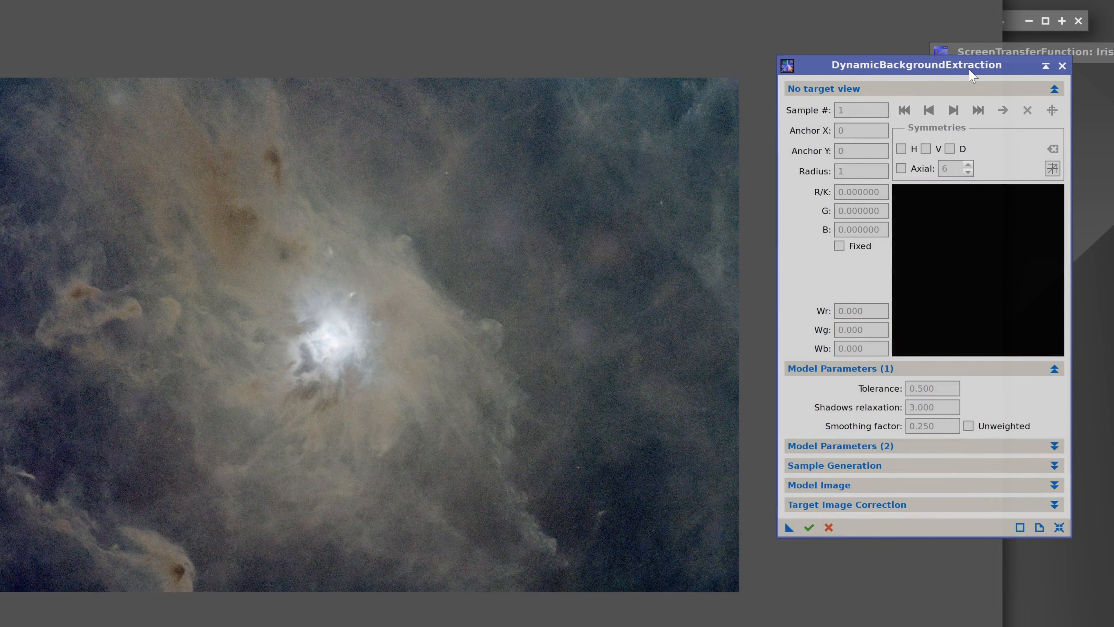
left_click_drag(967, 74, 957, 83)
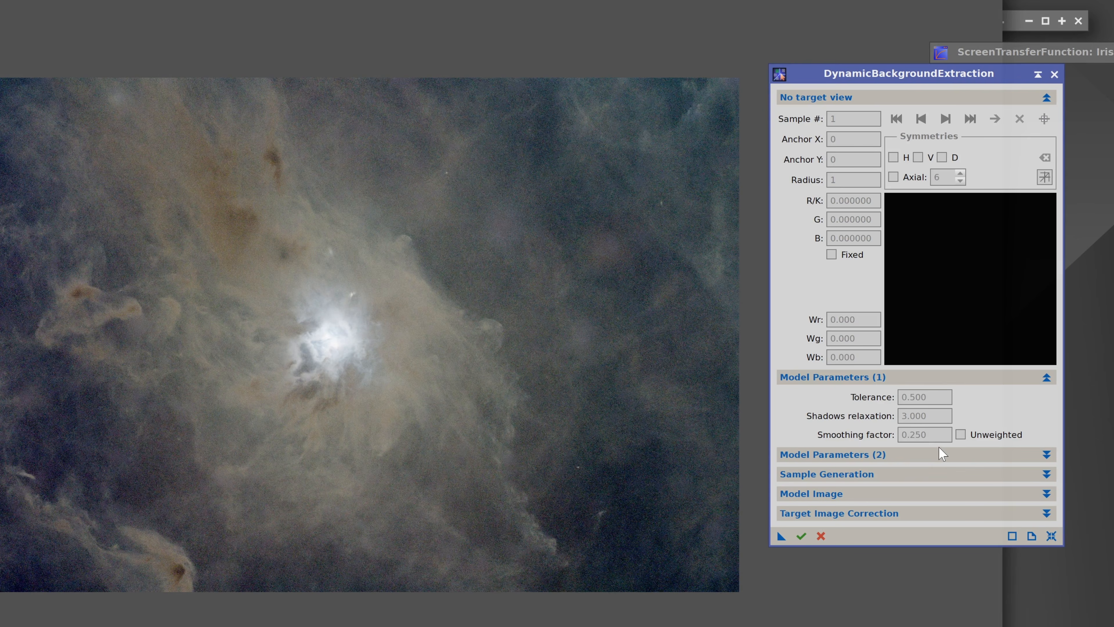
left_click(322, 314)
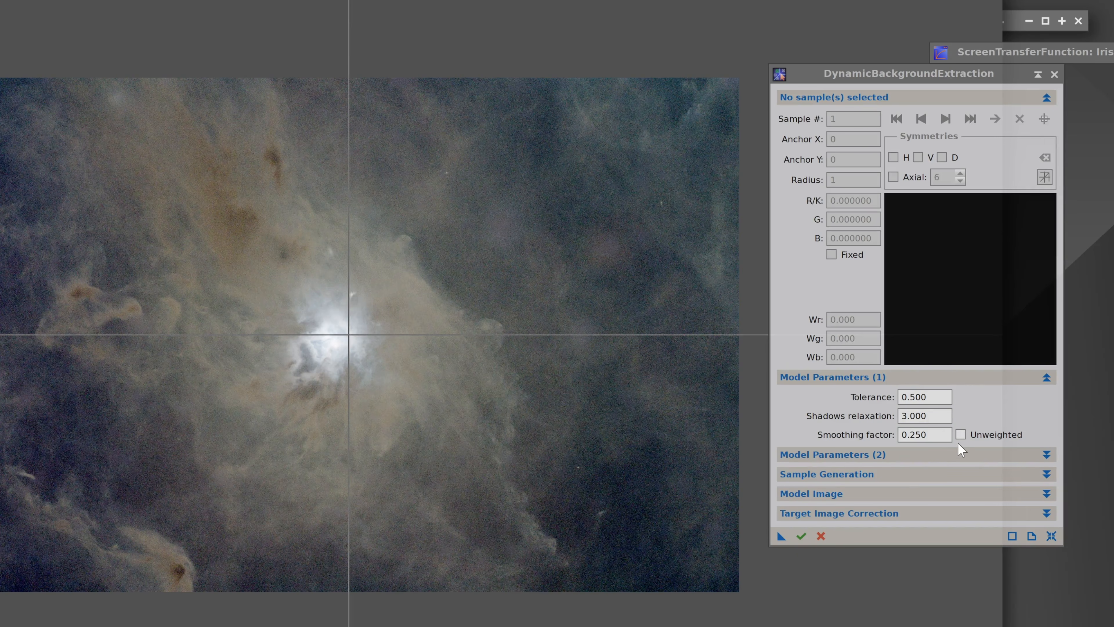
Step: Expand the Sample Generation settings and generate background samples with radius 18, 10 samples per row and tolerance 0.500
left_click(982, 406)
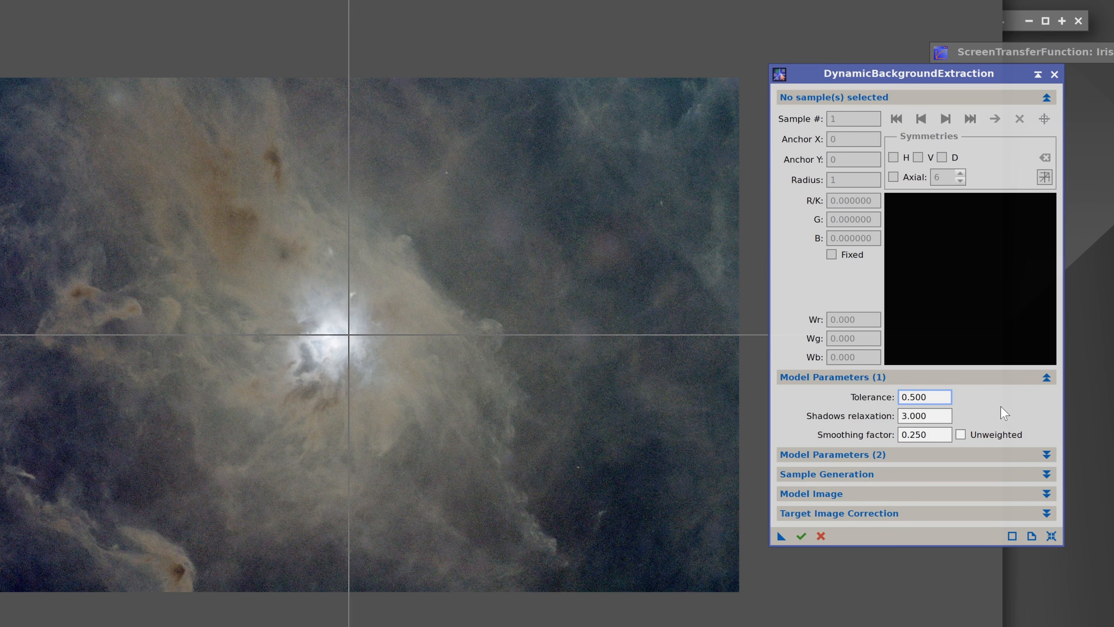
left_click(872, 477)
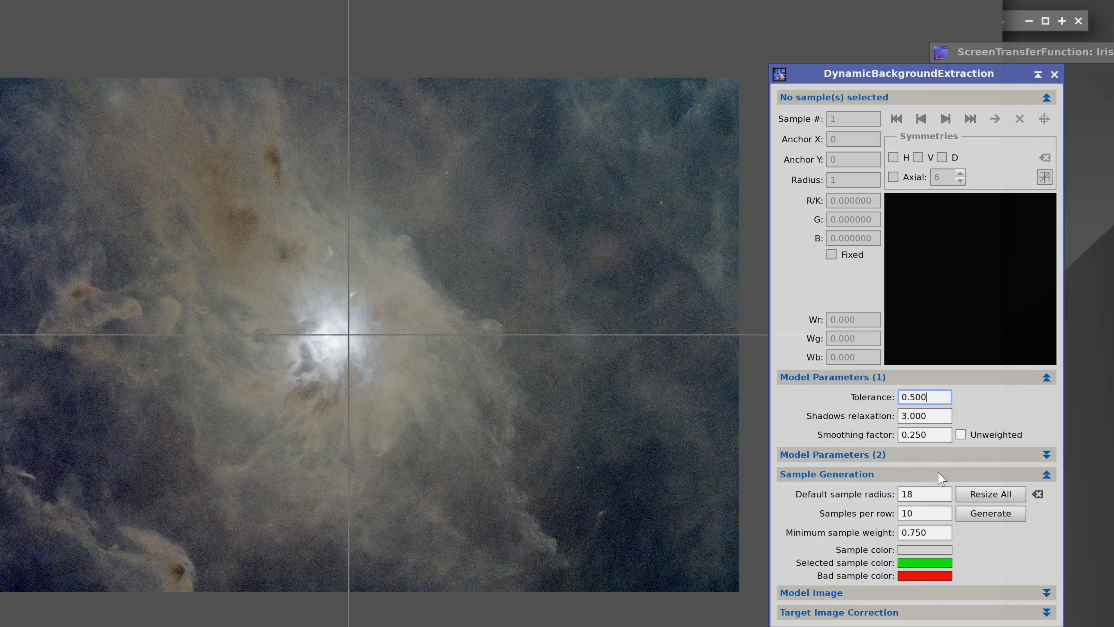
left_click(985, 518)
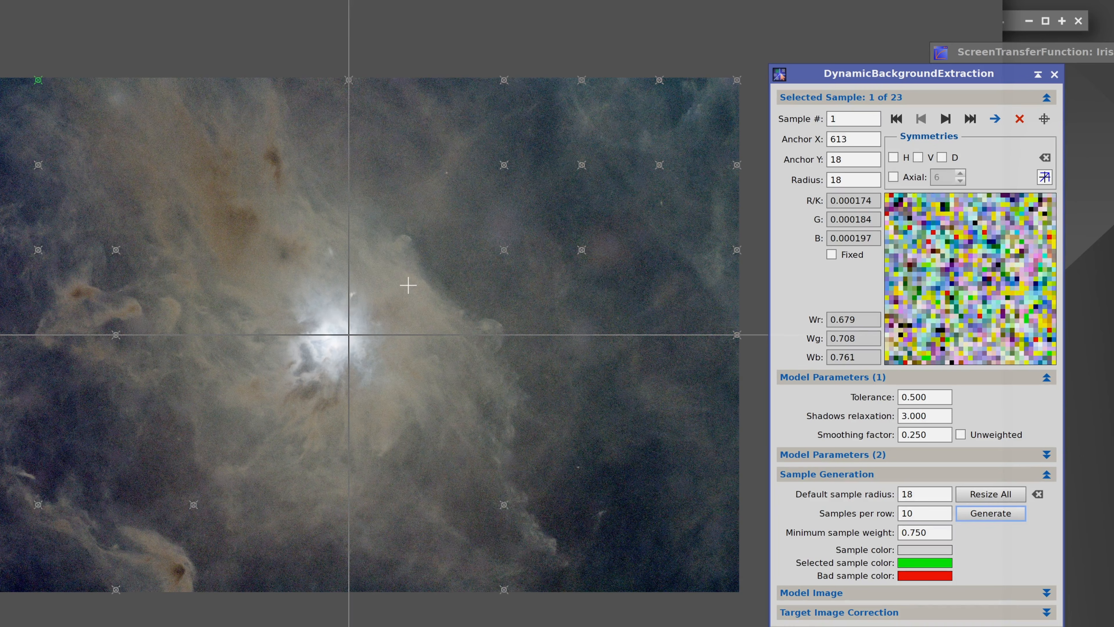
Step: Set the DynamicBackgroundExtraction tolerance to 2 and regenerate the background samples
left_click_drag(932, 397, 792, 386)
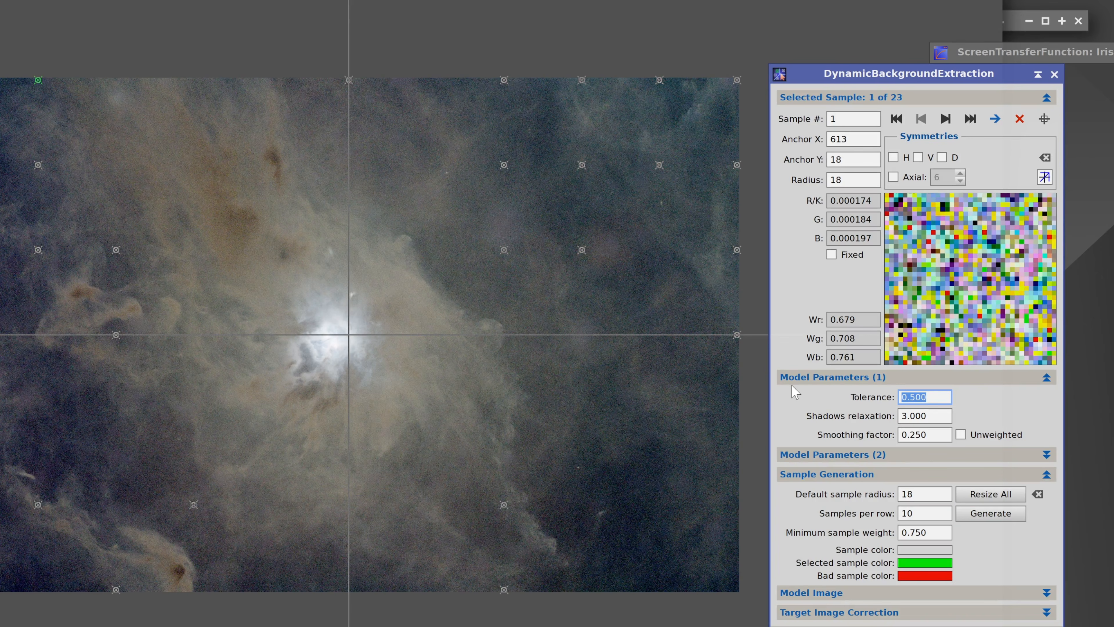
type("2")
left_click(989, 518)
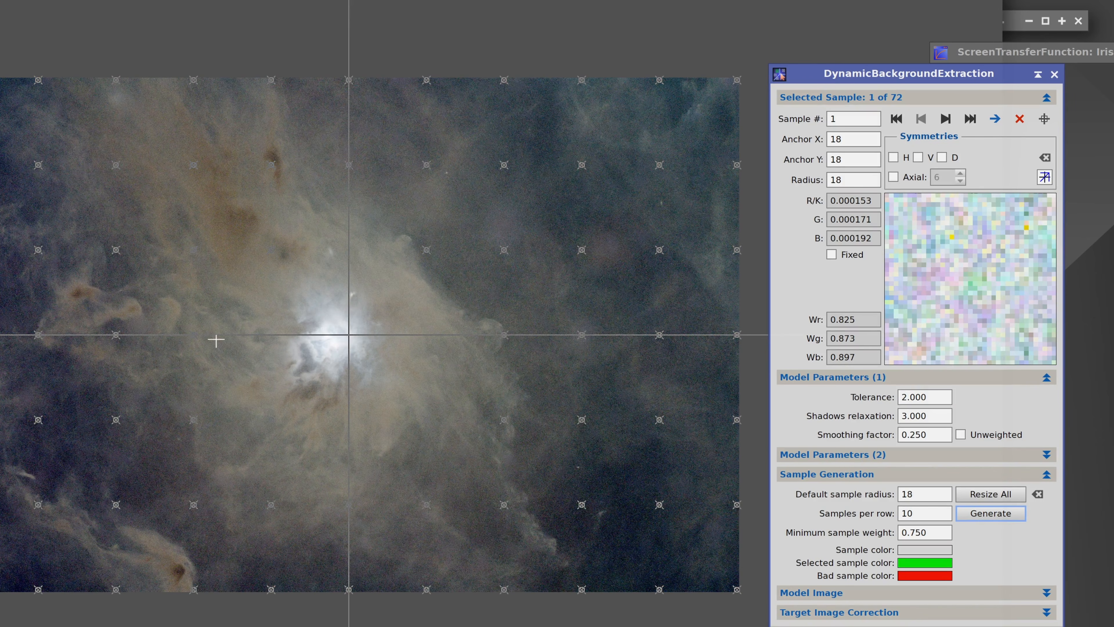
Step: Generate the background samples with tolerance 5 for comparison, and regenerate them with tolerance 2
double_click(921, 397)
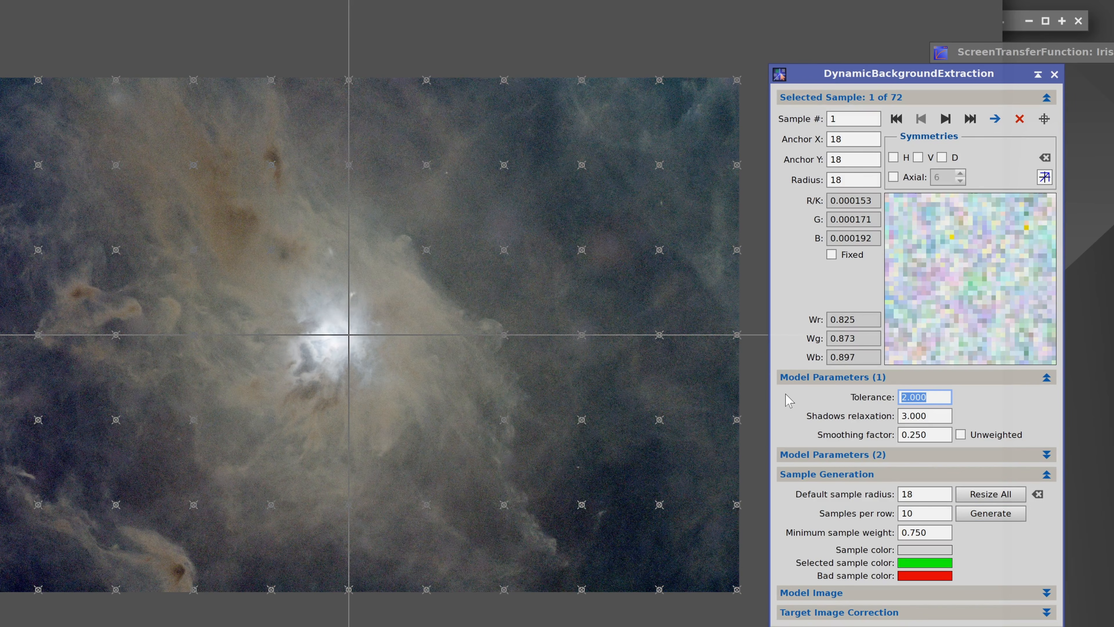
type("5")
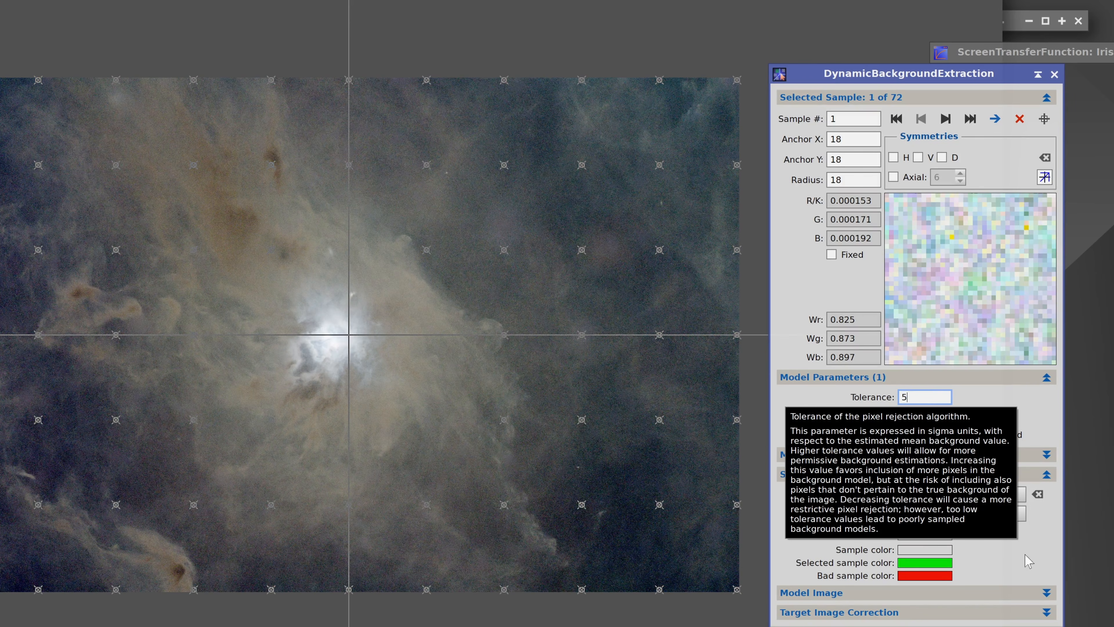
left_click(1005, 518)
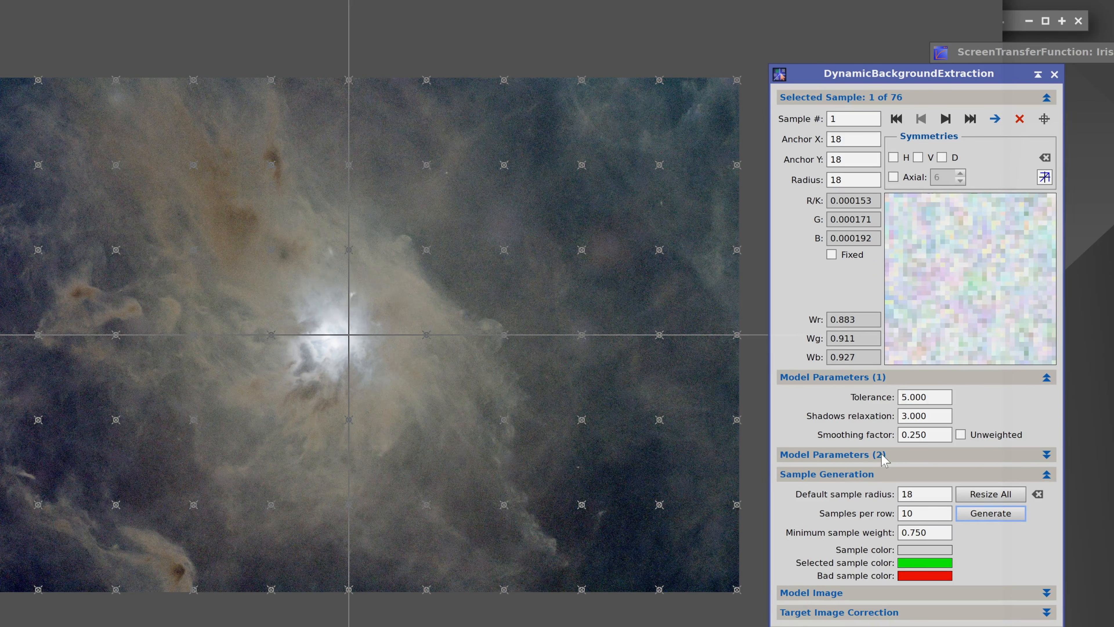
left_click(921, 398)
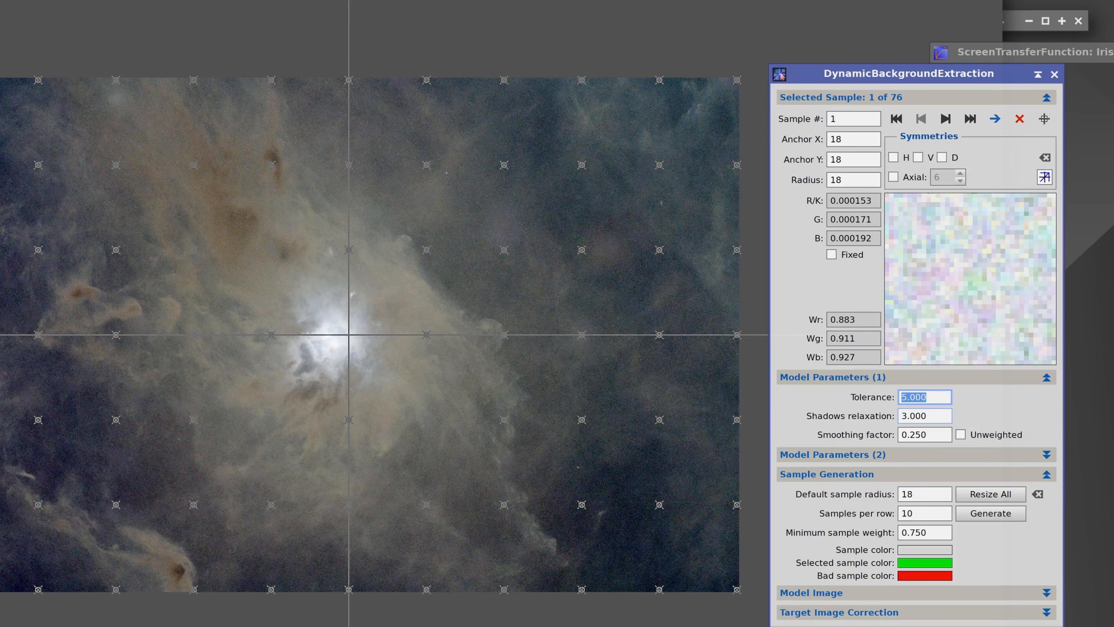
type("2")
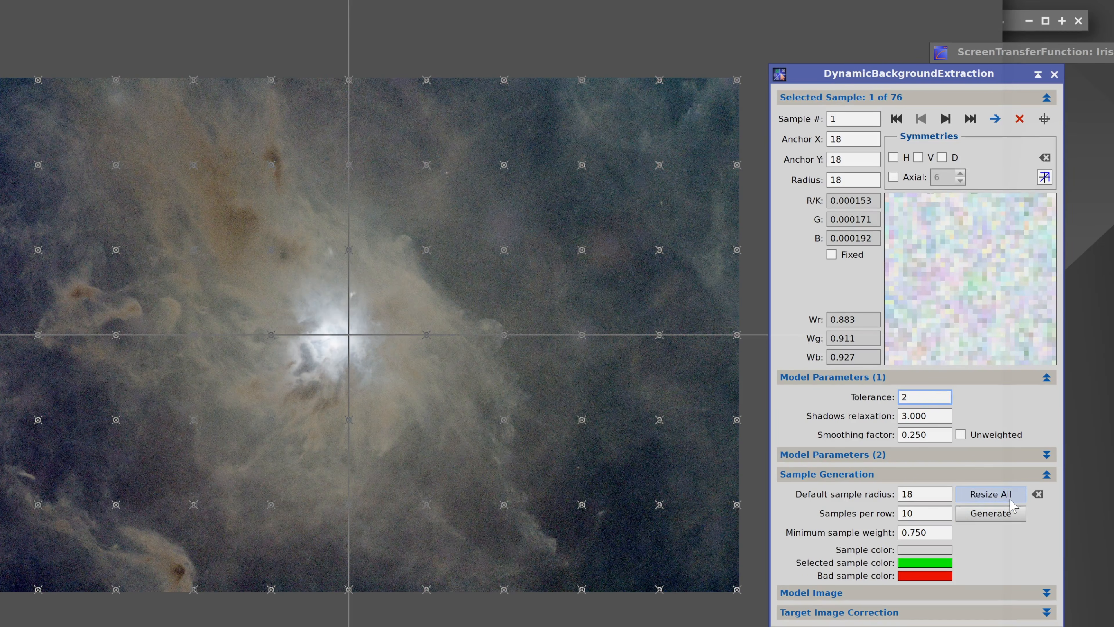
left_click(1004, 517)
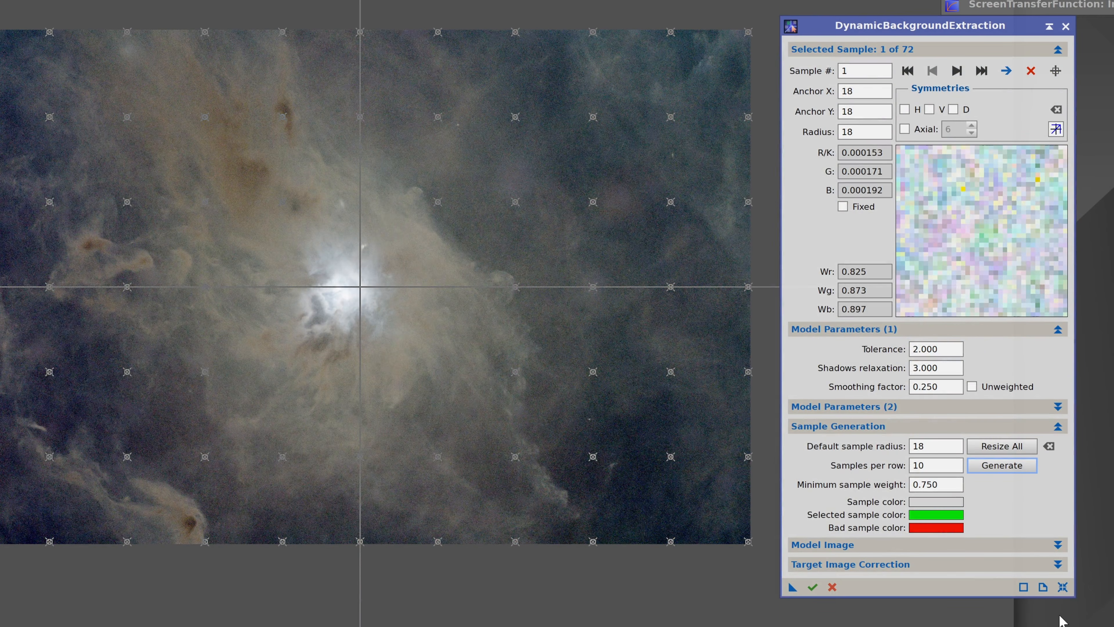
Step: Reset DynamicBackgroundExtraction to its defaults and set the tolerance to 2
left_click(1062, 588)
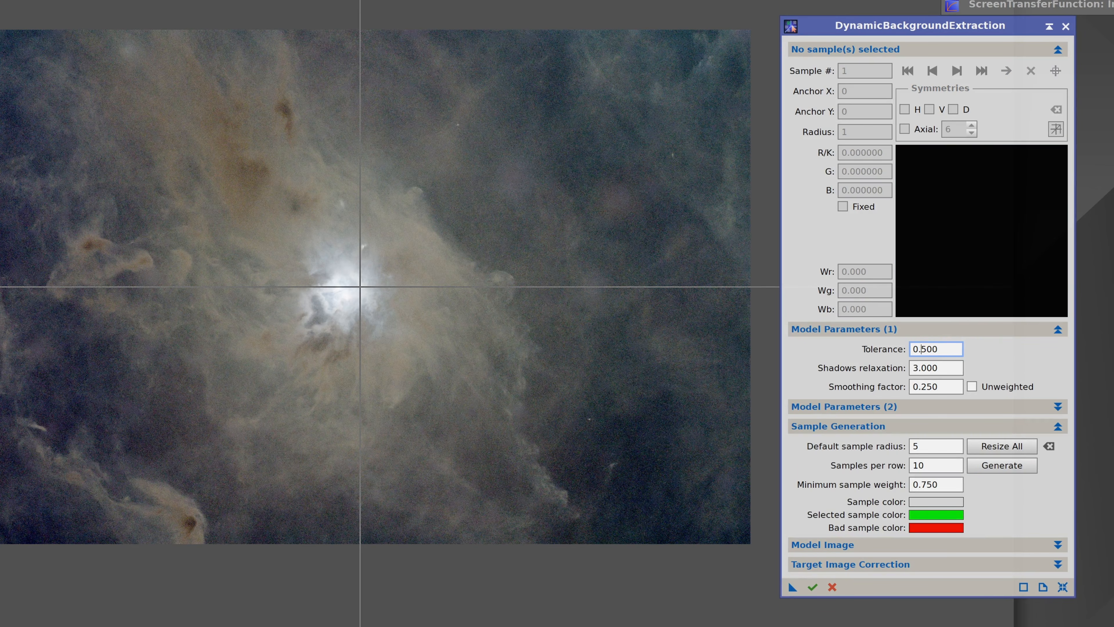
left_click_drag(912, 349, 938, 349)
type("2")
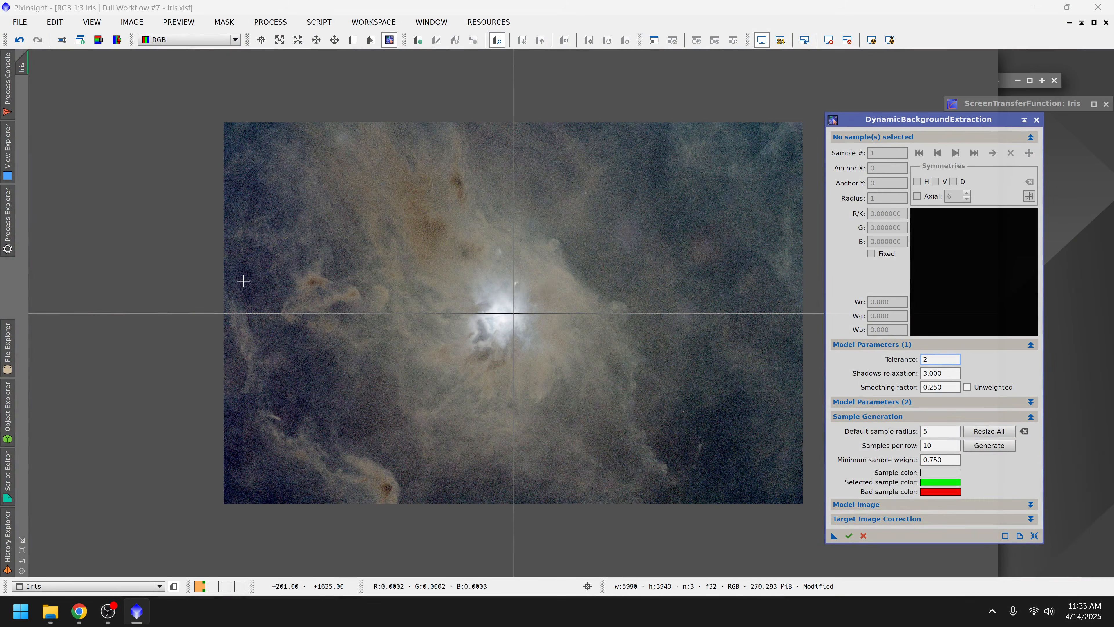
Step: Place two samples by hand in the dark area near the image's left edge and resize all samples to radius 20
left_click(243, 281)
left_click(249, 293)
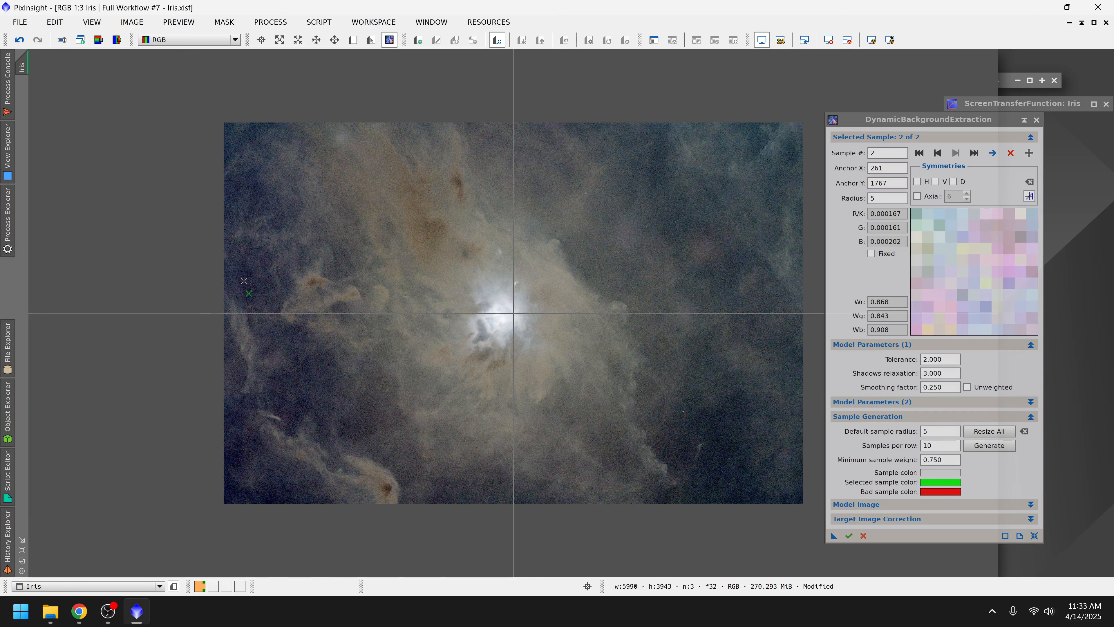
double_click(930, 432)
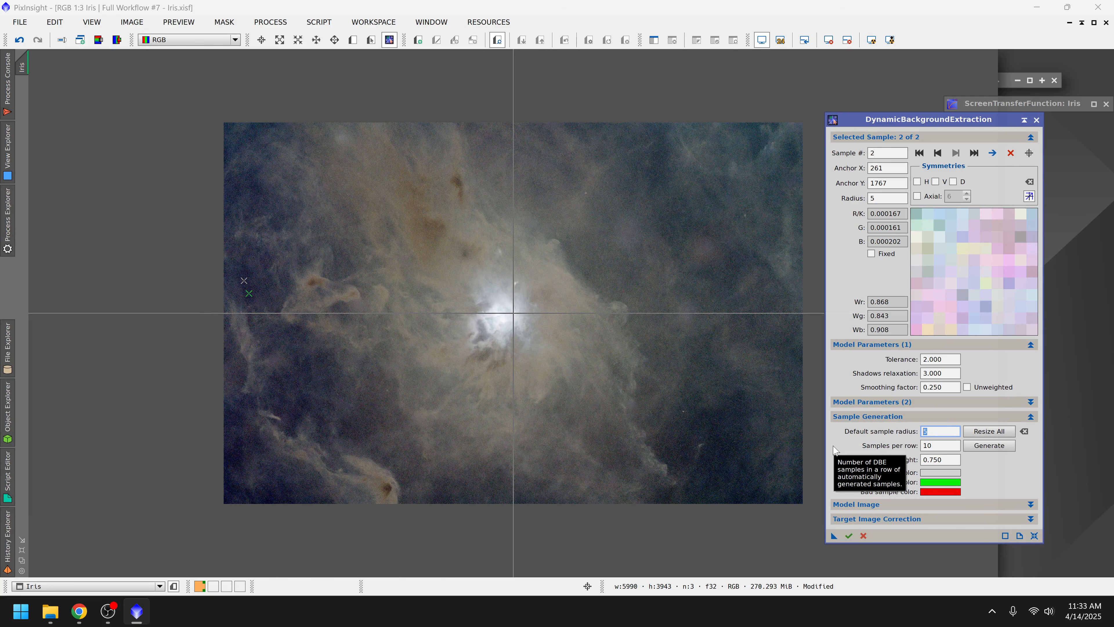
left_click(992, 433)
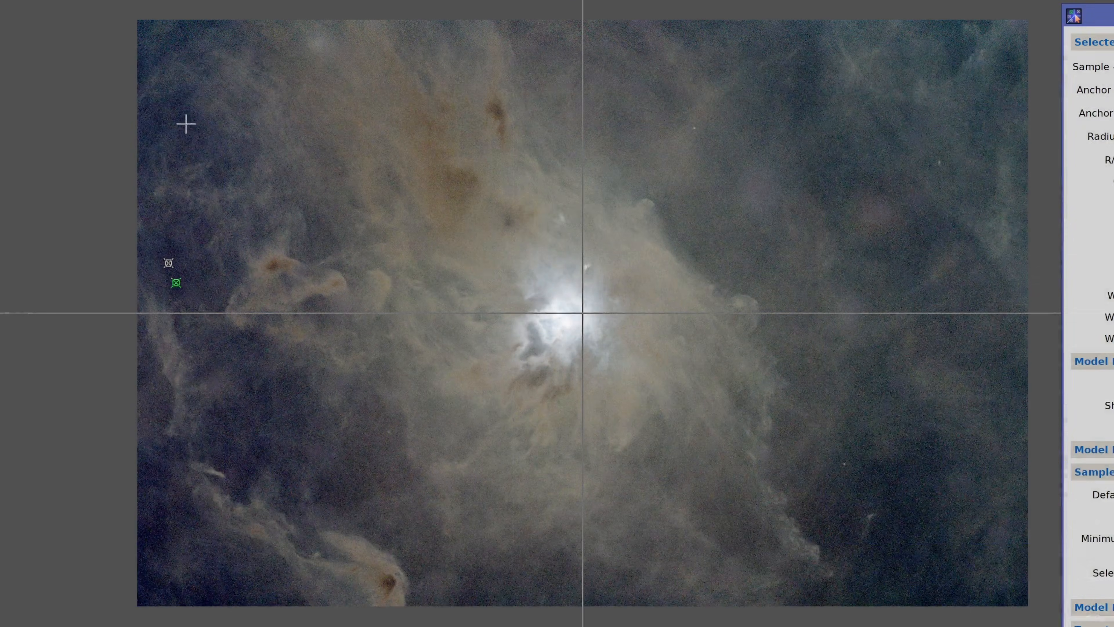
Step: Add background samples in the dark upper-left corner and across the upper-right area of the Iris image
left_click(256, 189)
left_click(141, 24)
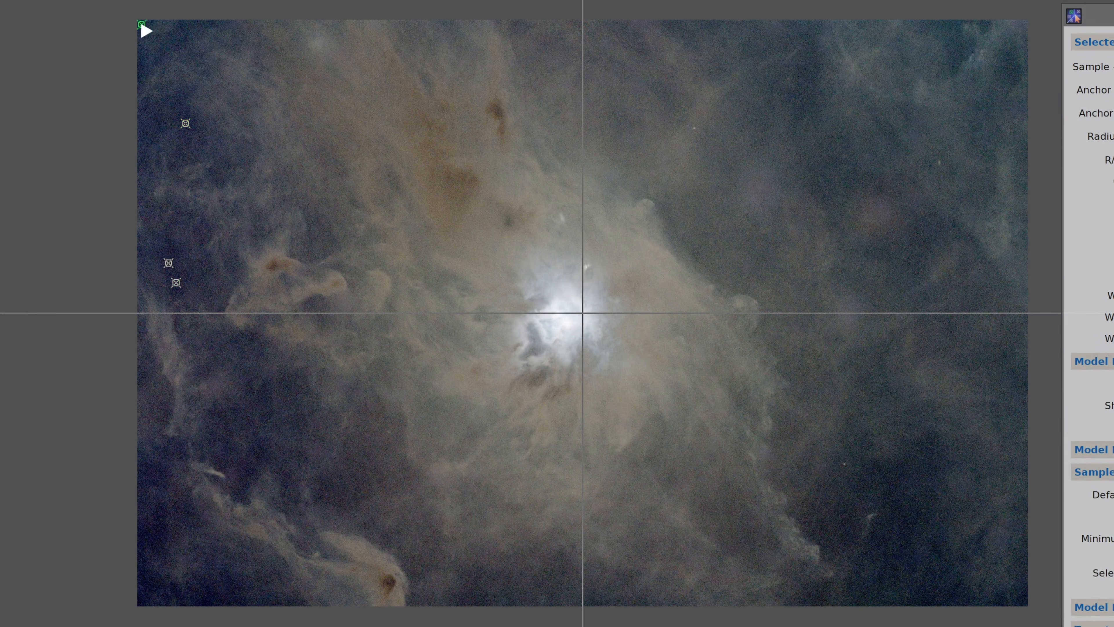
left_click(200, 24)
left_click(811, 65)
left_click(1013, 70)
left_click(960, 43)
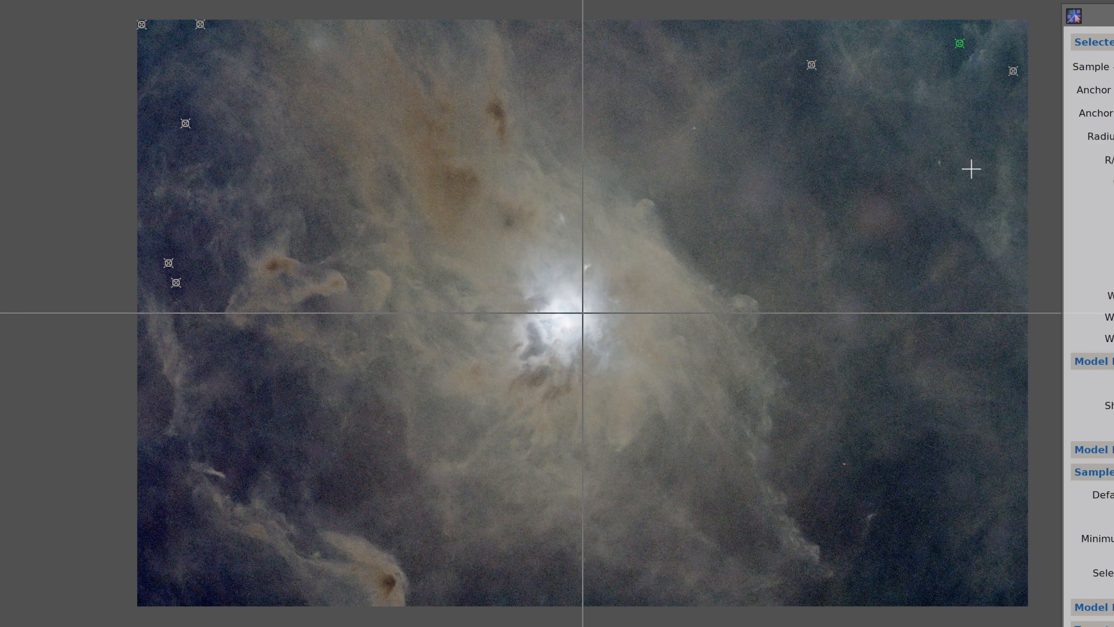
Step: Add background samples down the image's dark right side and near both bottom corners
left_click(920, 238)
left_click(898, 520)
left_click(1021, 600)
left_click(928, 604)
left_click(209, 600)
left_click(143, 600)
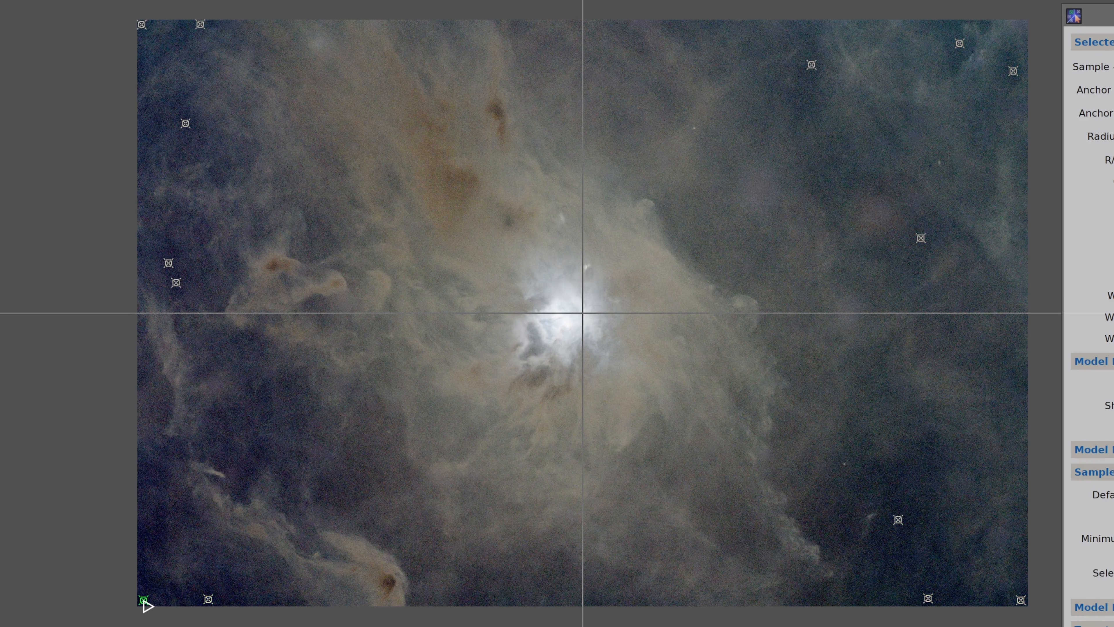
Step: Add background samples in the dark patches of the image's lower-left area, avoiding the brighter dust
left_click(163, 526)
left_click(249, 470)
left_click(156, 478)
left_click(265, 390)
scroll(291, 403, "up", 4)
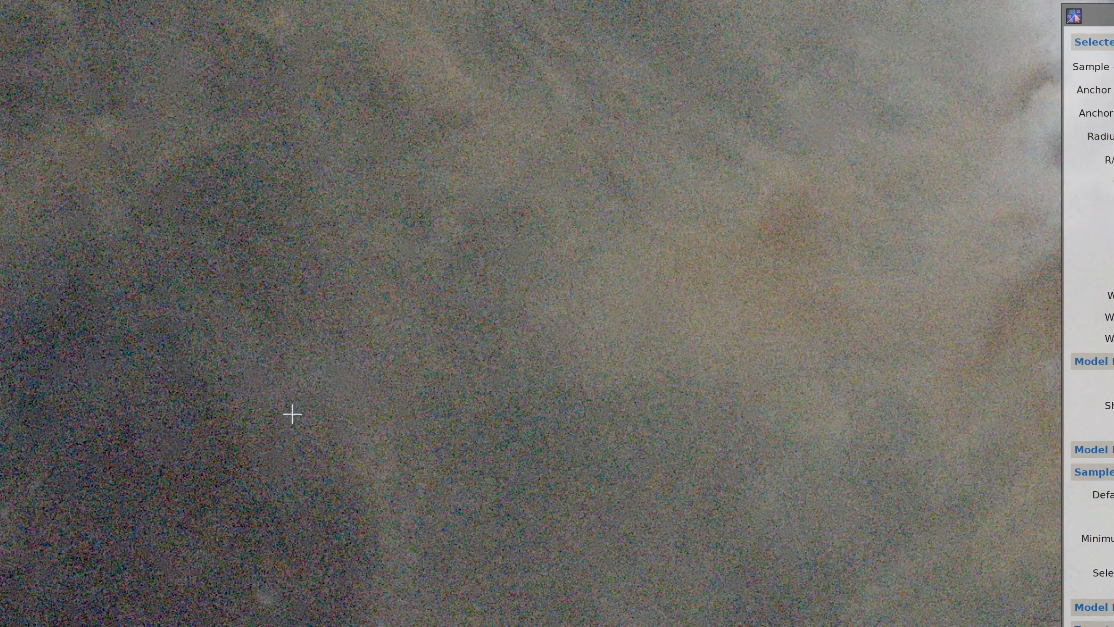
scroll(413, 405, "down", 5)
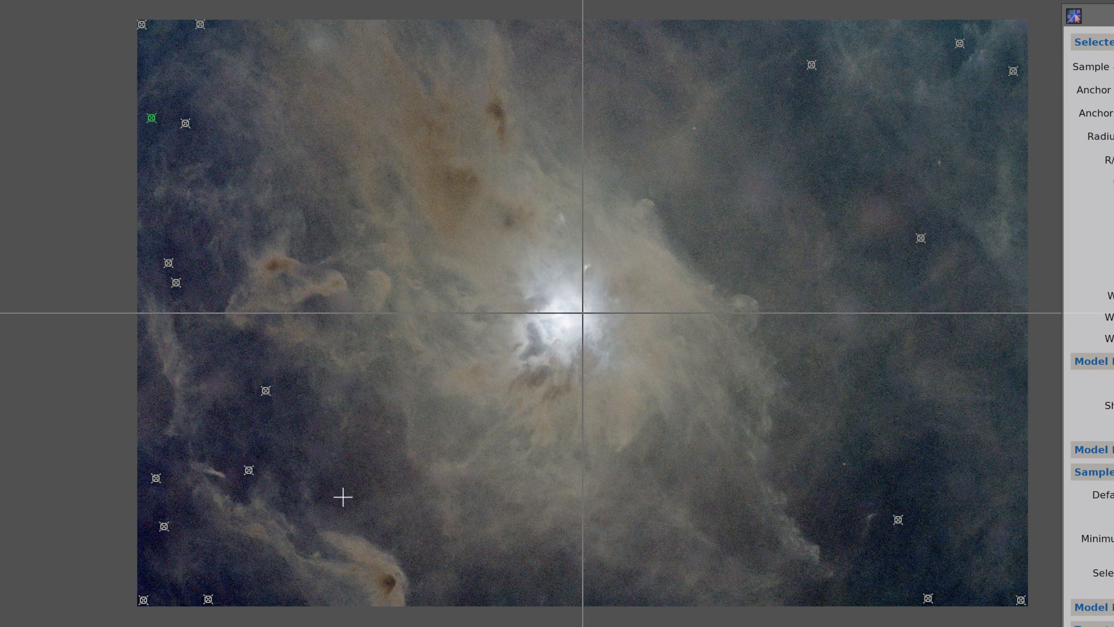
left_click(325, 495)
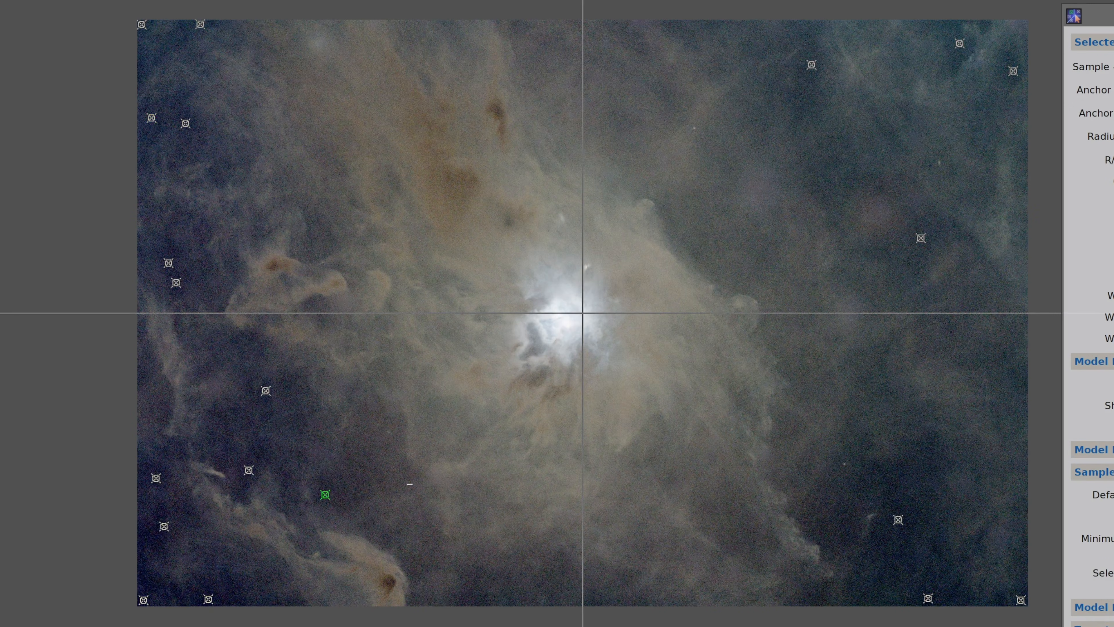
left_click(220, 422)
Step: Add further background samples in the dark lower-right area and along the image's top and bottom edges
left_click(904, 546)
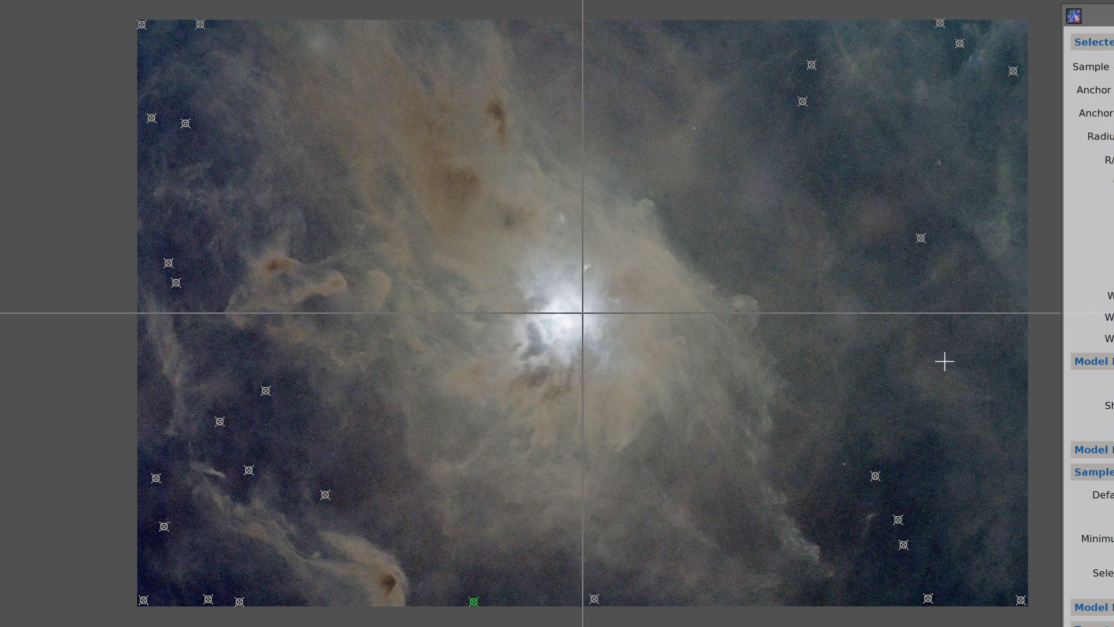
left_click(672, 25)
left_click(930, 442)
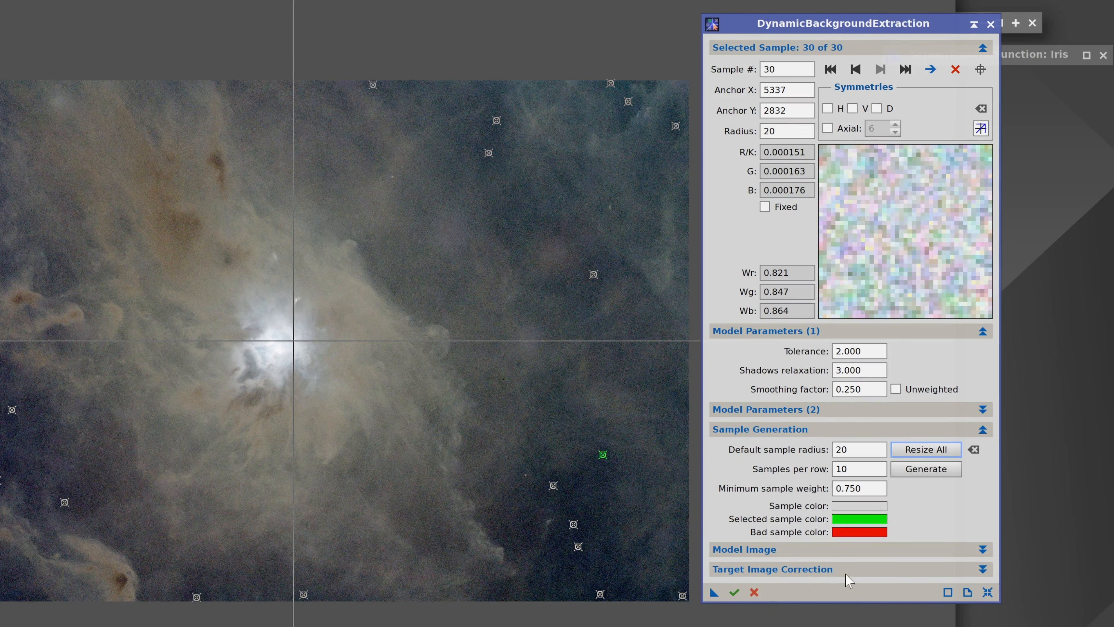
Step: Set the target image correction to Division with Normalize off and run DynamicBackgroundExtraction on Iris
left_click(922, 579)
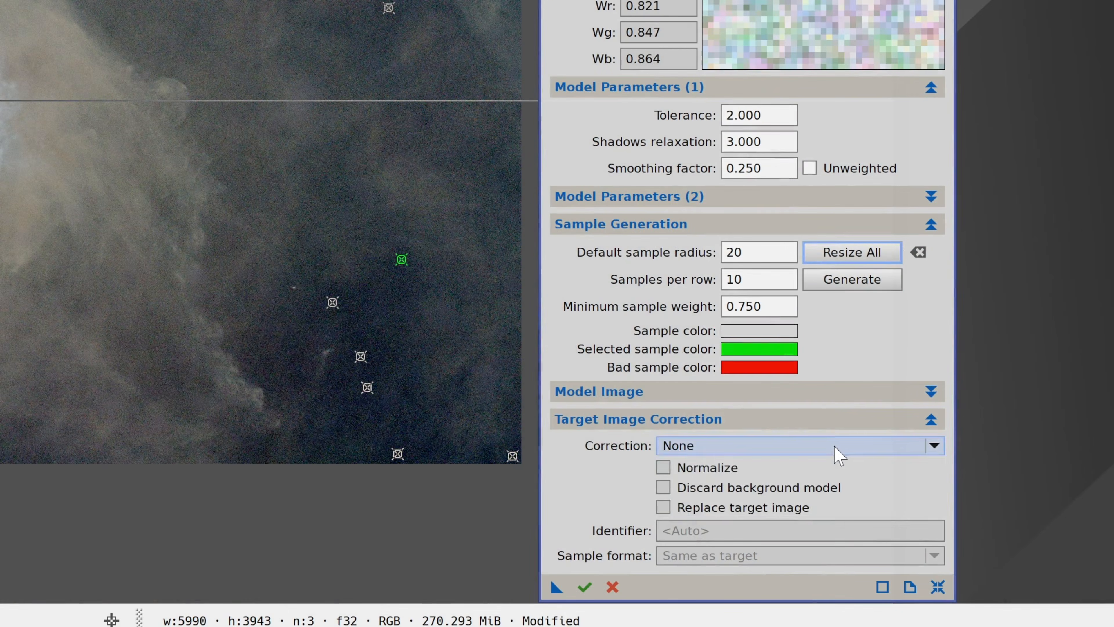
left_click(914, 588)
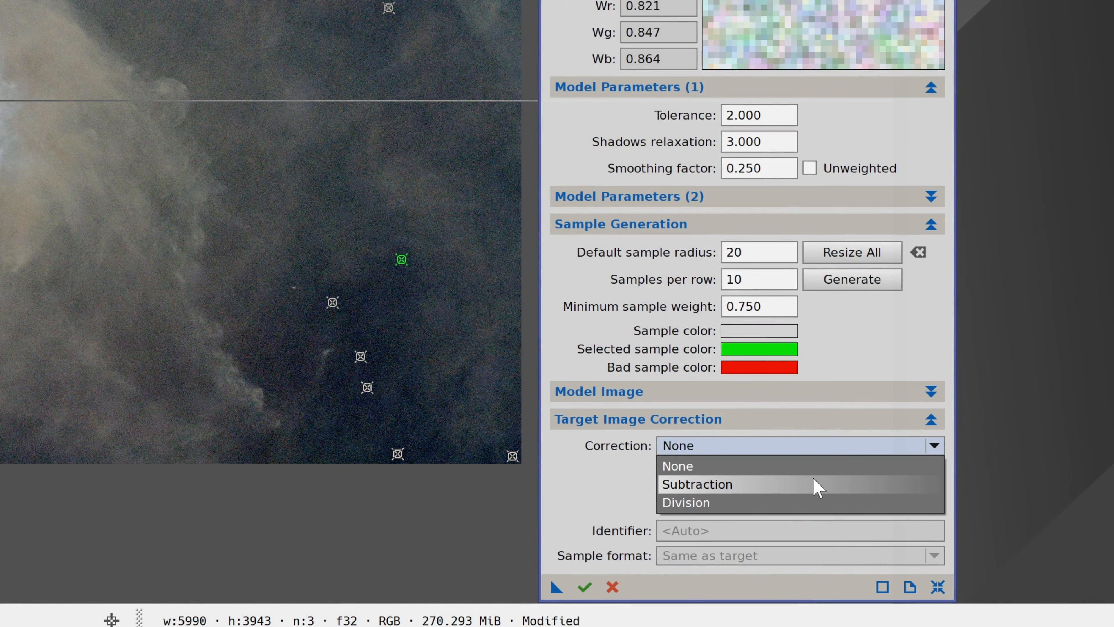
left_click(827, 462)
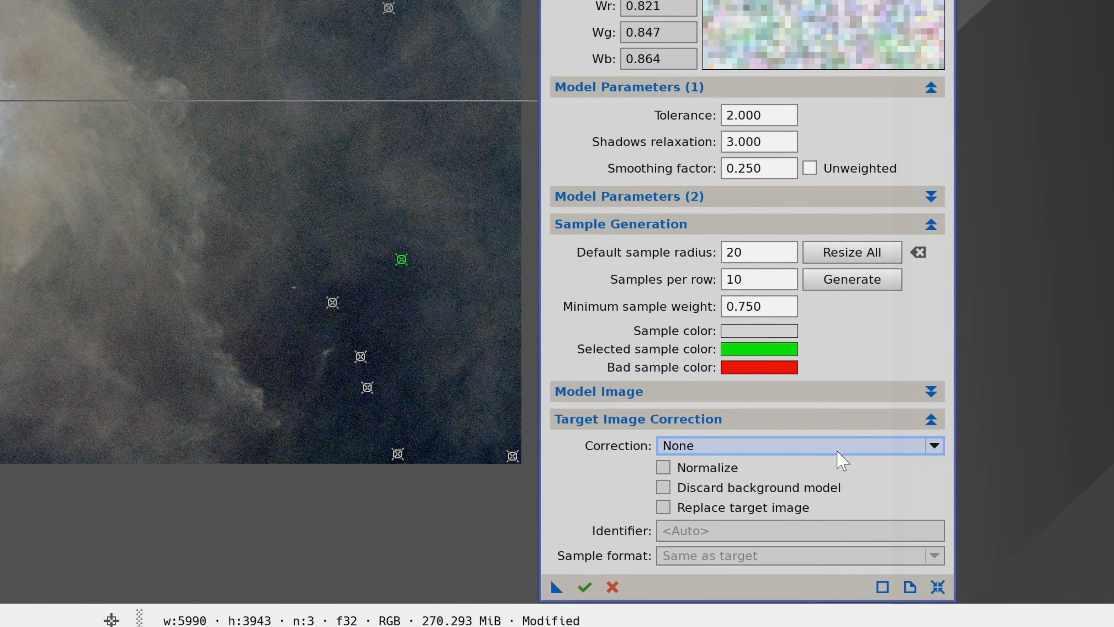
mouse_move(837, 449)
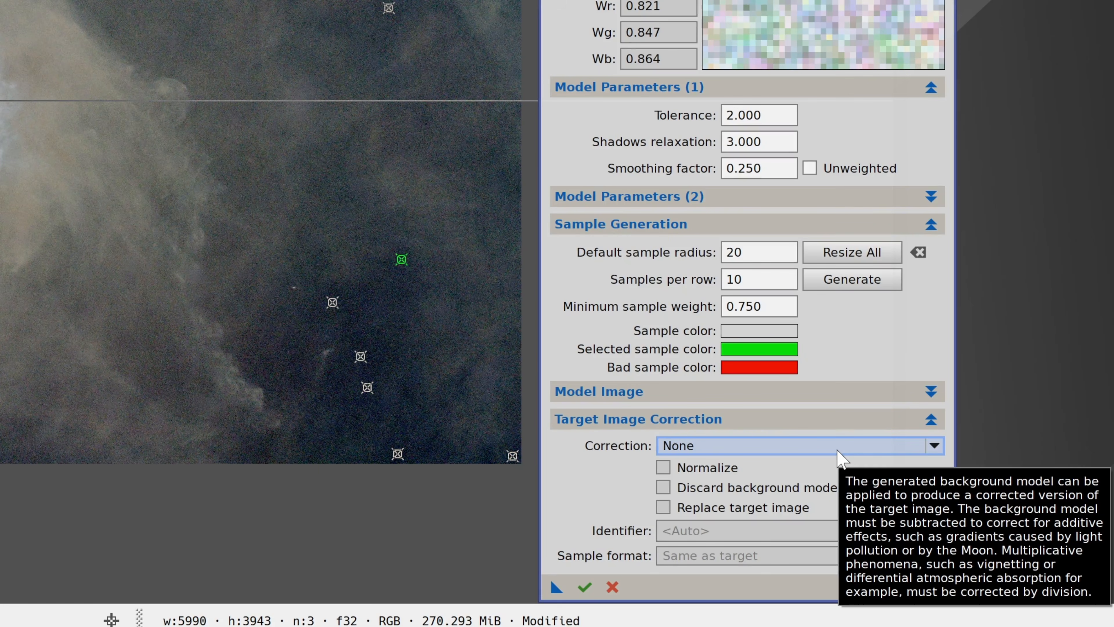
left_click(840, 447)
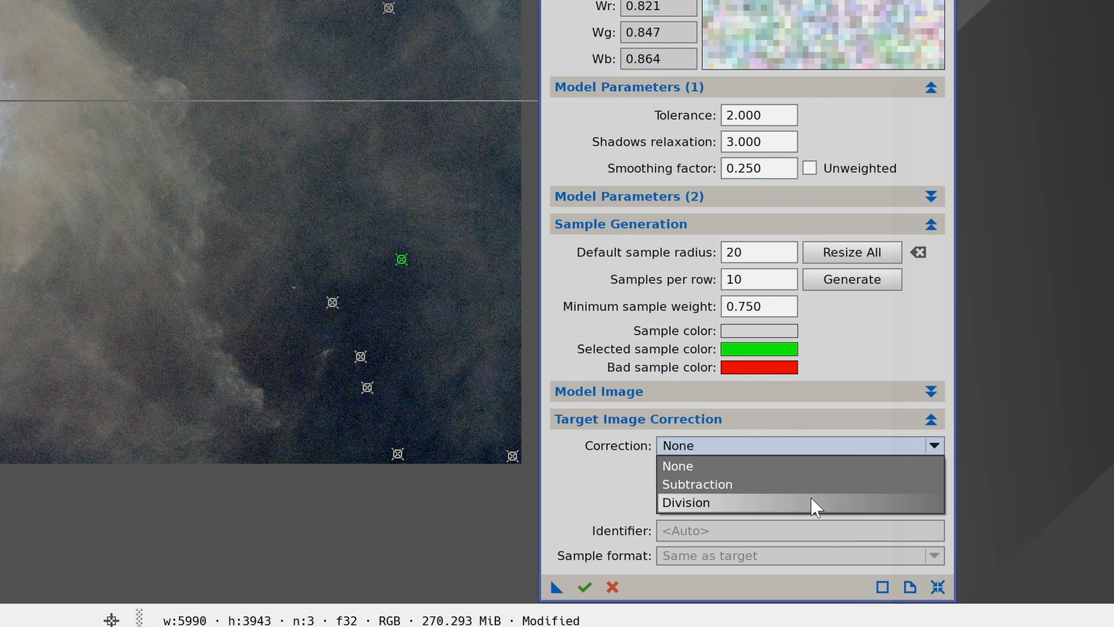
left_click(740, 500)
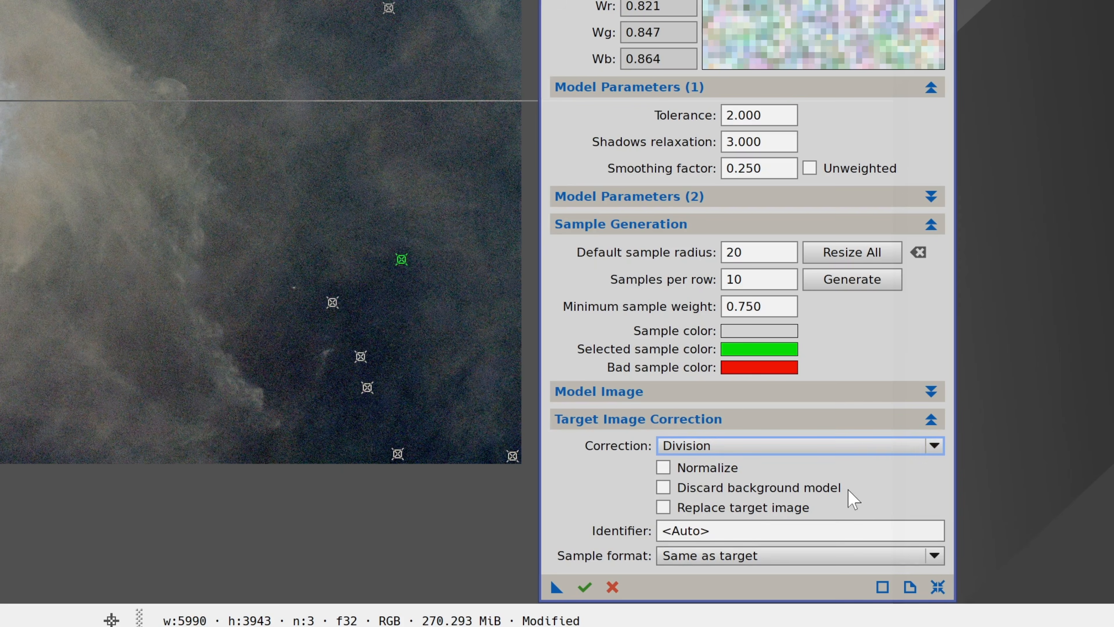
left_click(710, 468)
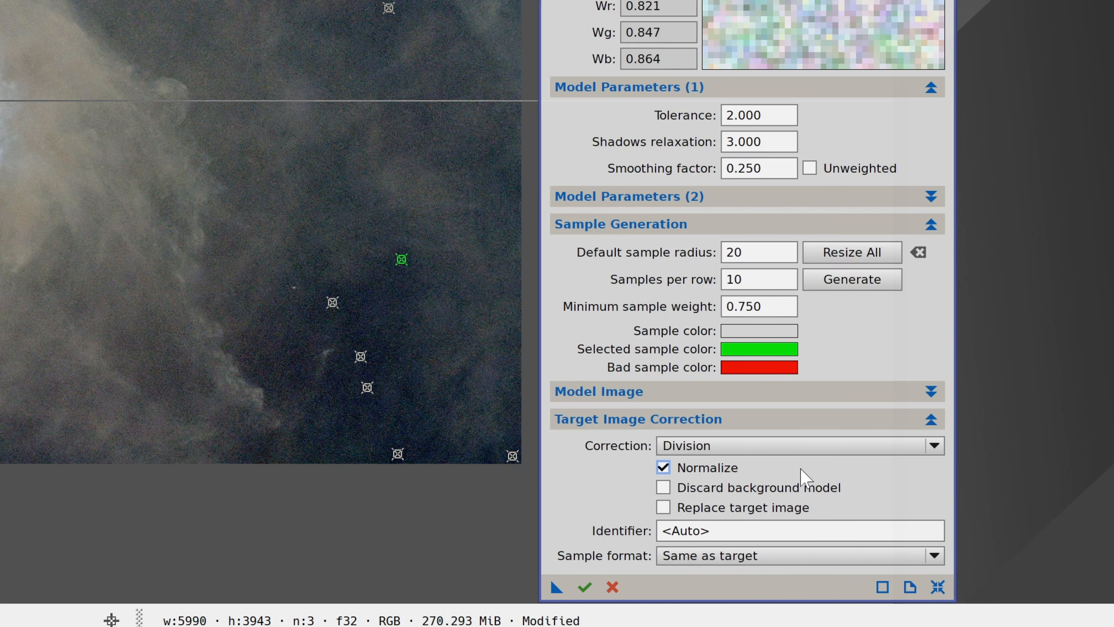
left_click(715, 470)
left_click(585, 587)
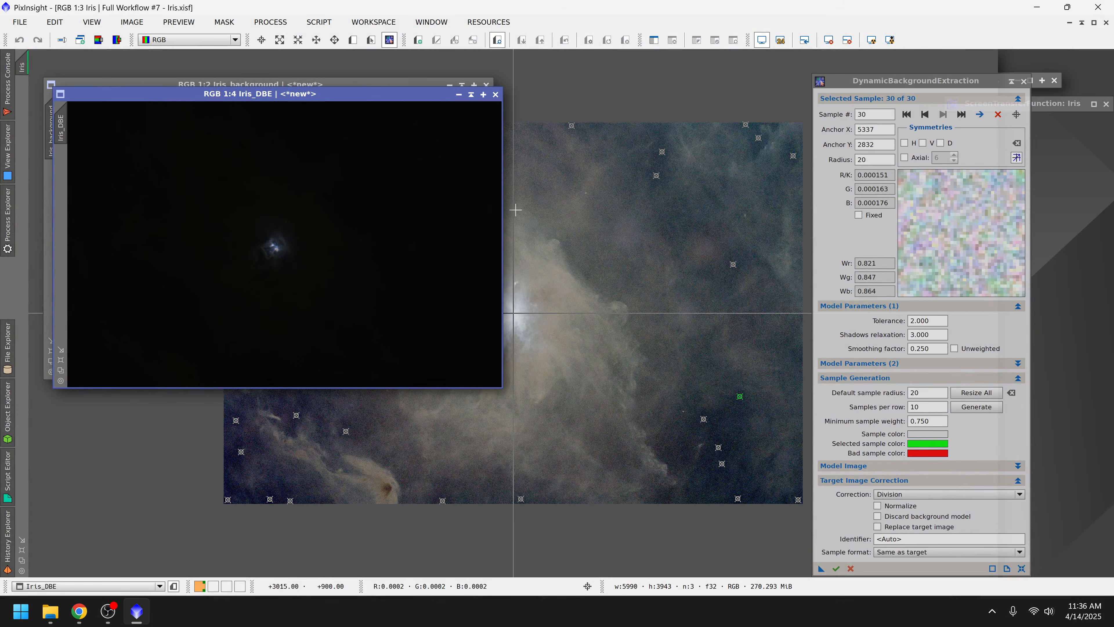
Step: Examine the nebula core in Iris_DBE and move its window apart from Iris_background
scroll(275, 244, "up", 6)
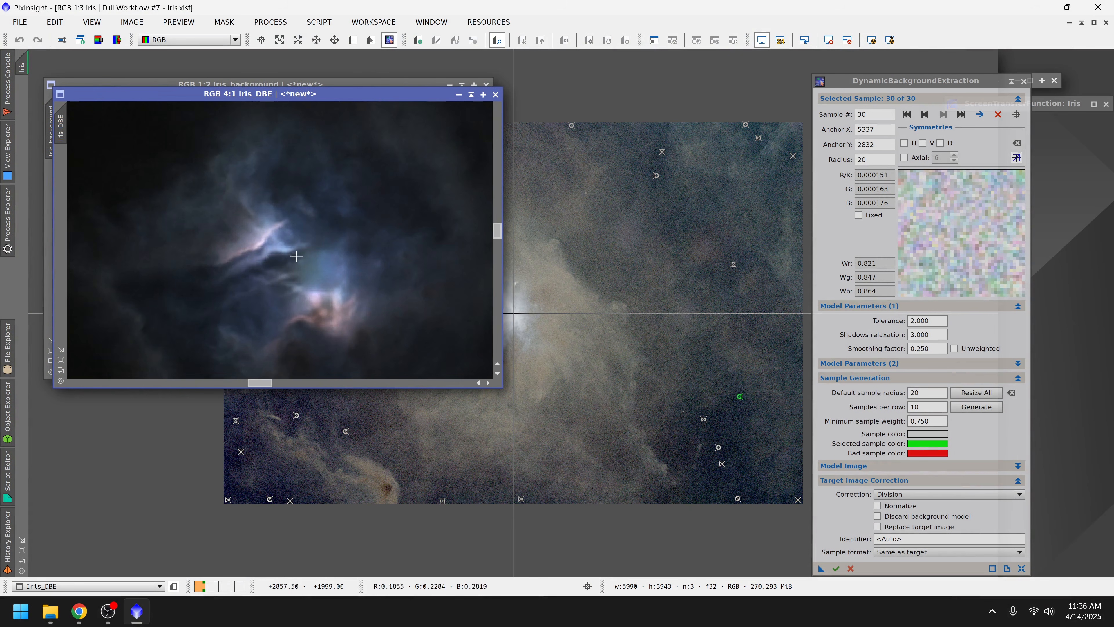
scroll(291, 249, "down", 4)
scroll(291, 249, "down", 1)
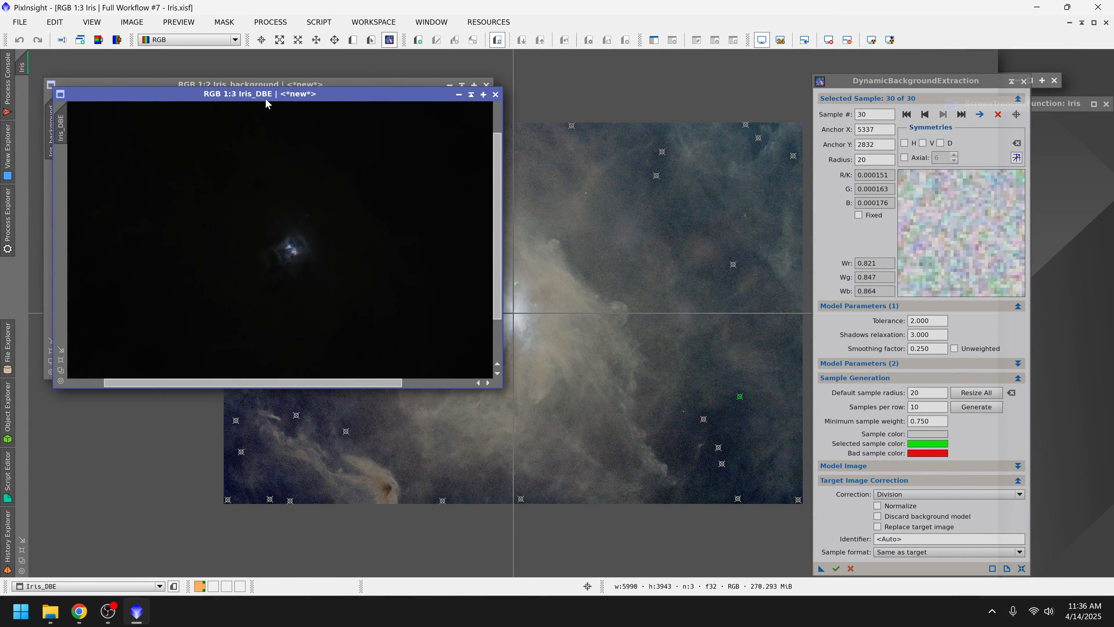
left_click_drag(267, 94, 411, 135)
left_click_drag(298, 84, 327, 127)
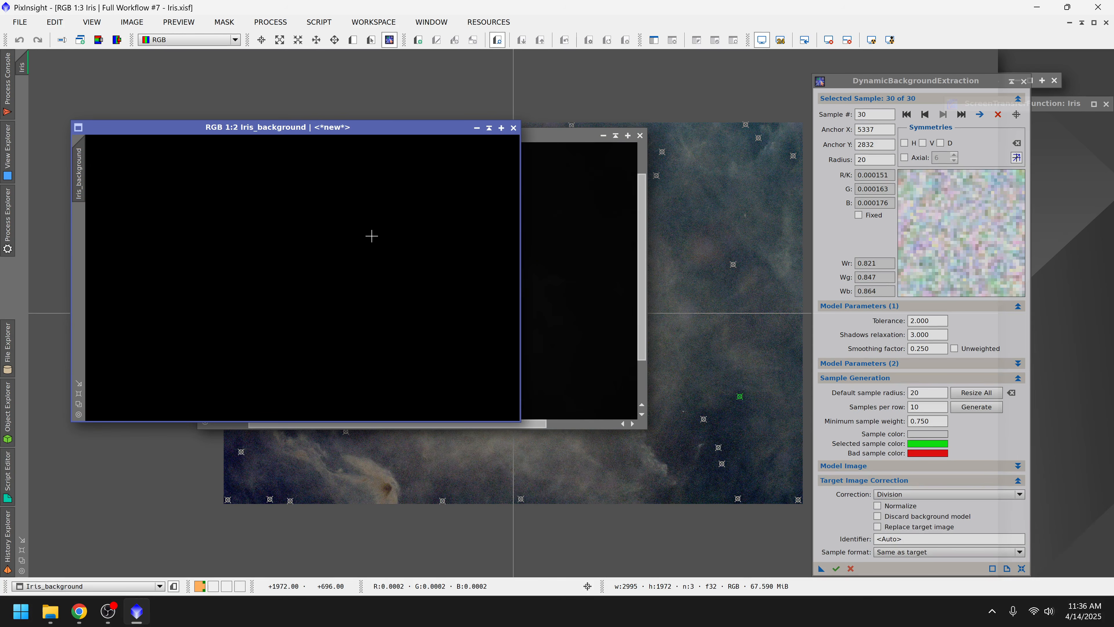
Step: Auto-stretch the Iris_background screen preview, examine the extracted gradient model, and close it
key("ctrl+a")
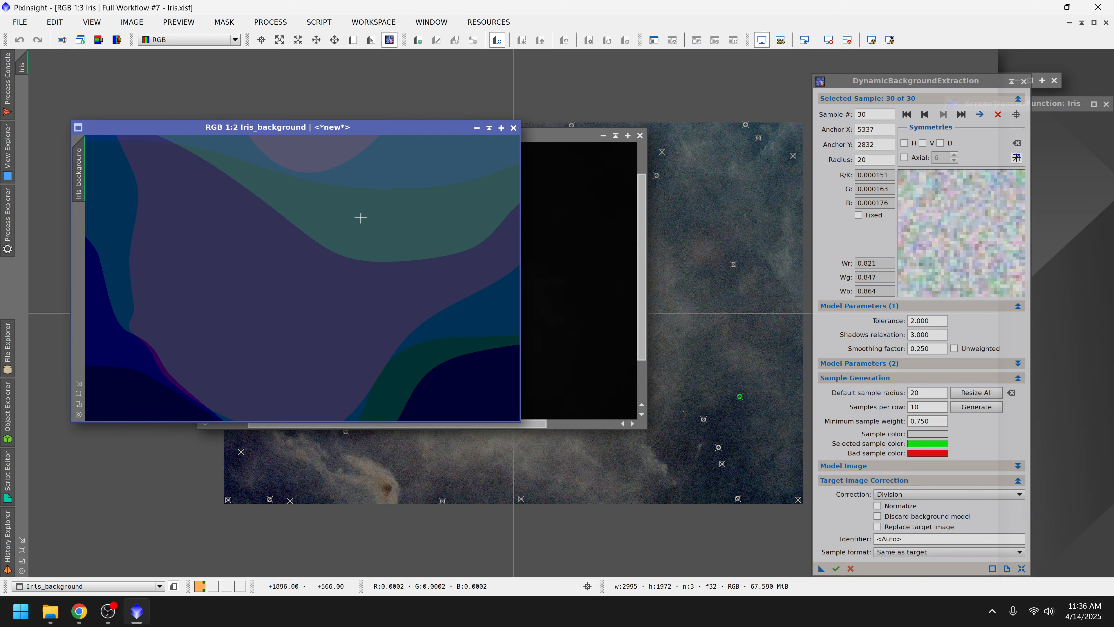
scroll(325, 280, "down", 1)
scroll(326, 282, "up", 1)
left_click(513, 128)
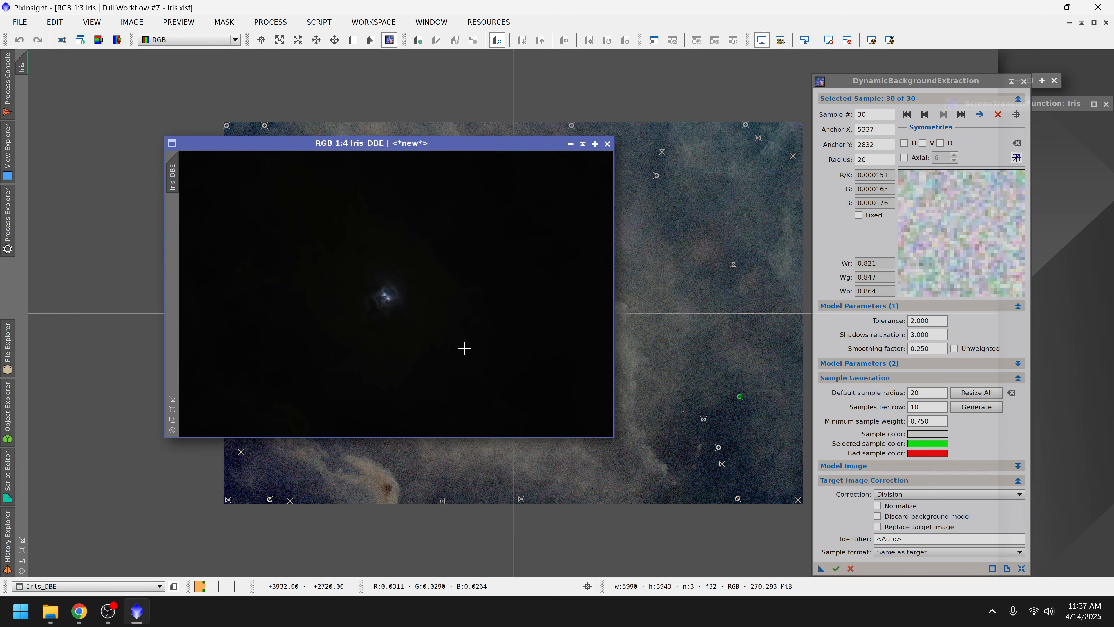
Step: Auto-stretch the Iris_DBE screen preview and rerun the Division correction on Iris with Normalize enabled
key("ctrl+a")
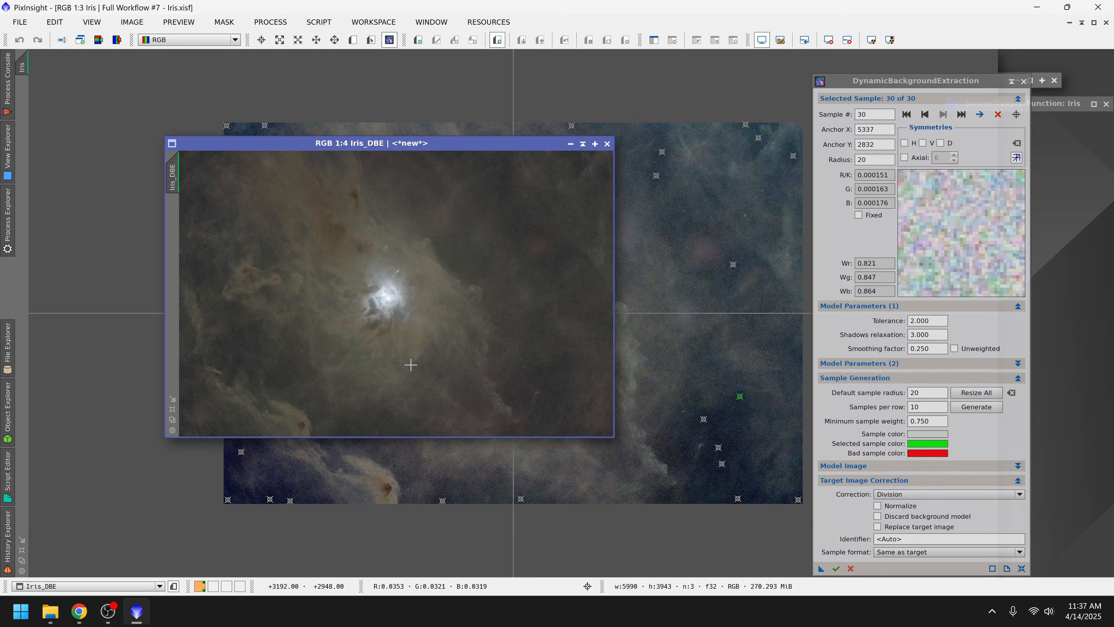
left_click(900, 506)
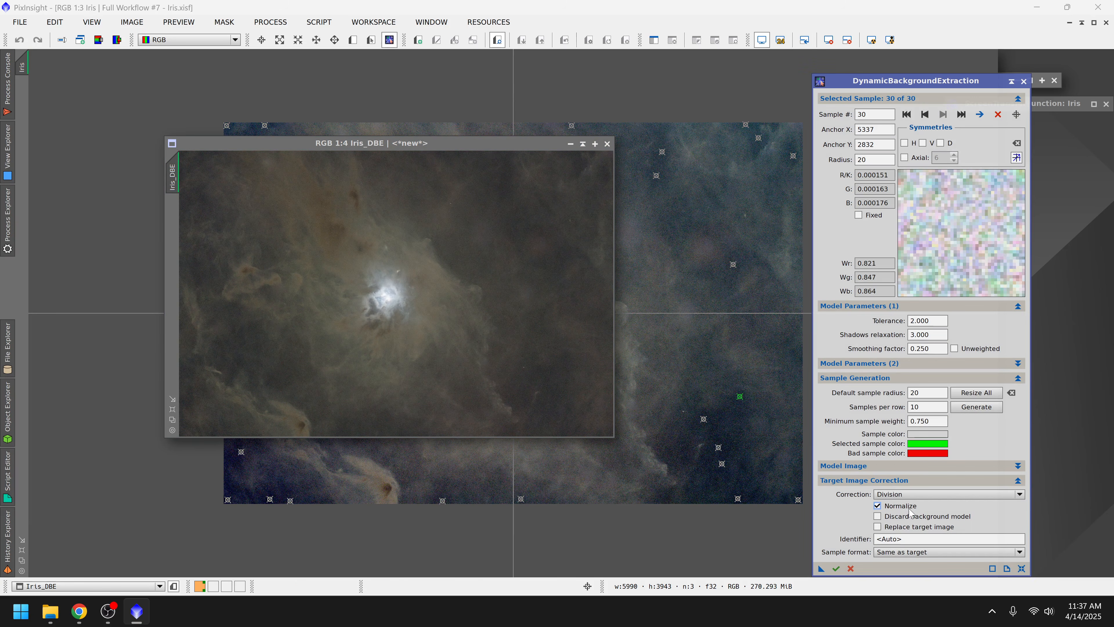
left_click(836, 568)
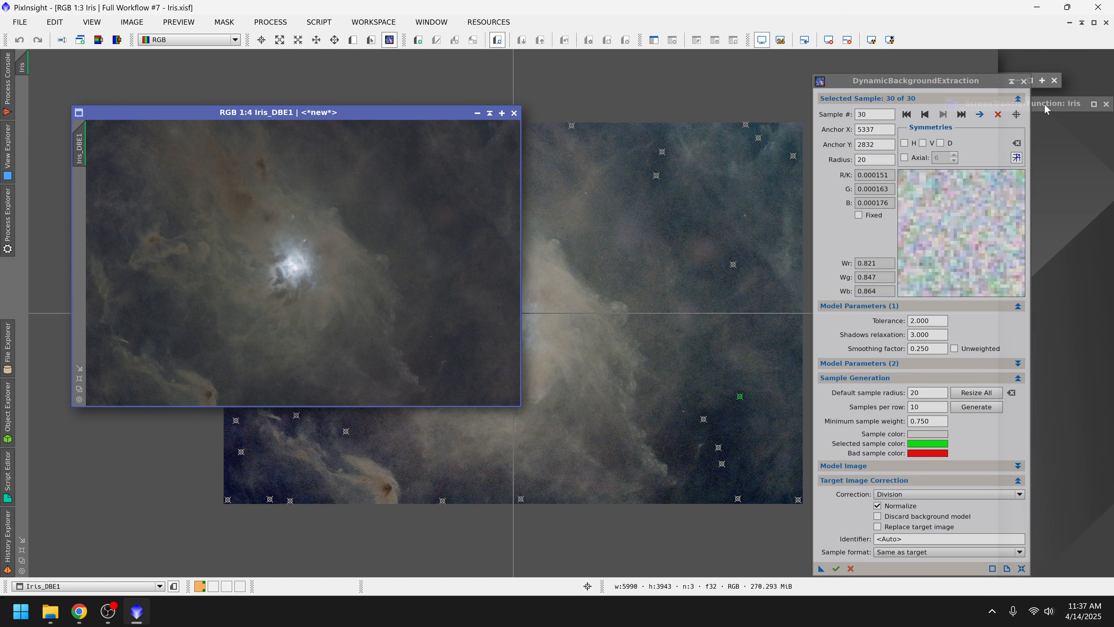
Step: Compare Iris_DBE side by side with the normalized Iris_DBE1, and close Iris_DBE1
left_click(1094, 22)
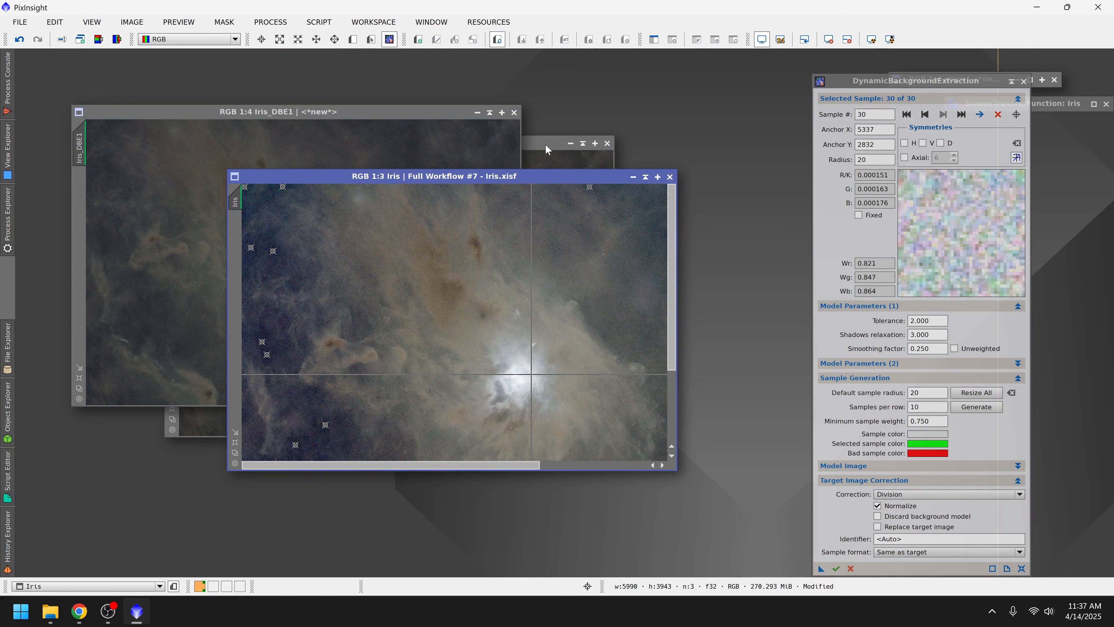
left_click_drag(546, 149, 821, 117)
left_click(391, 121)
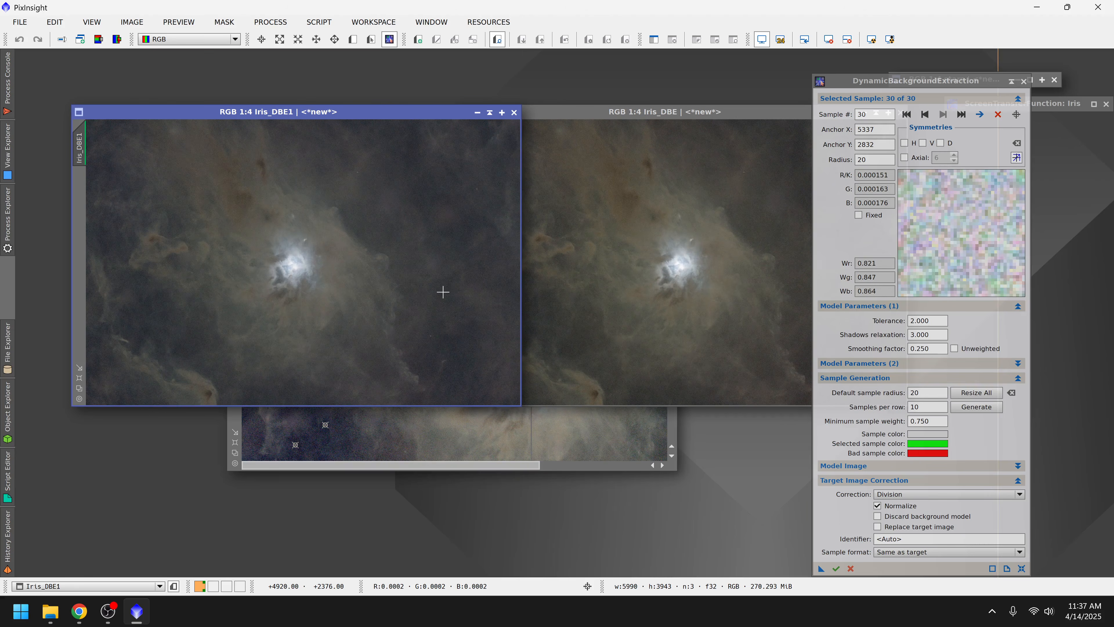
left_click(514, 112)
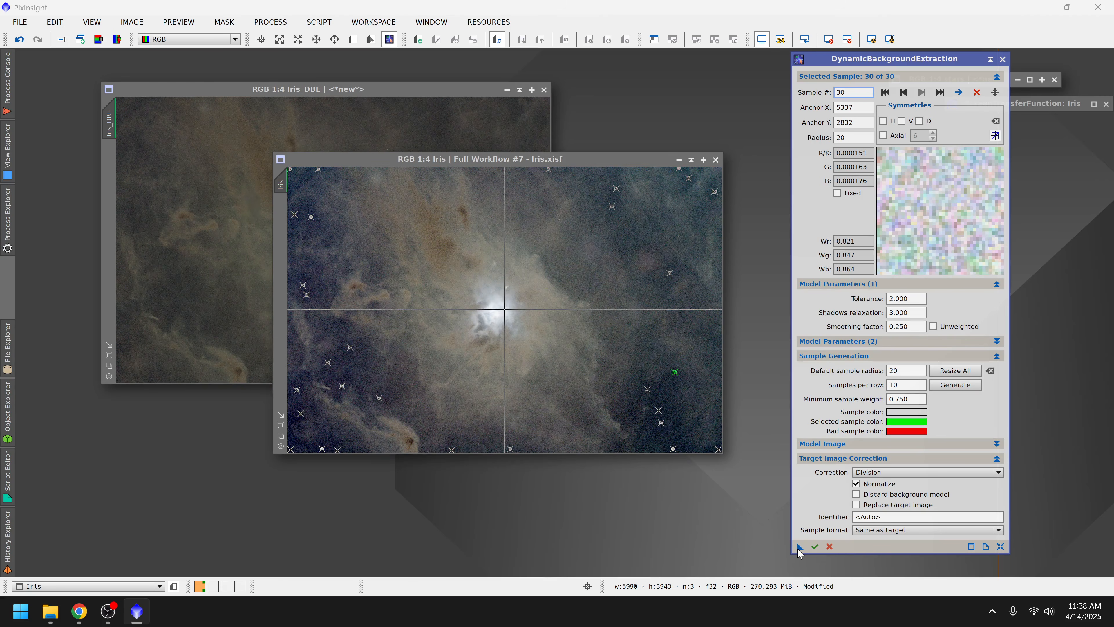
Step: Save the DynamicBackgroundExtraction settings as a process icon on the workspace and enter DV as its new identifier
left_click_drag(799, 549, 695, 547)
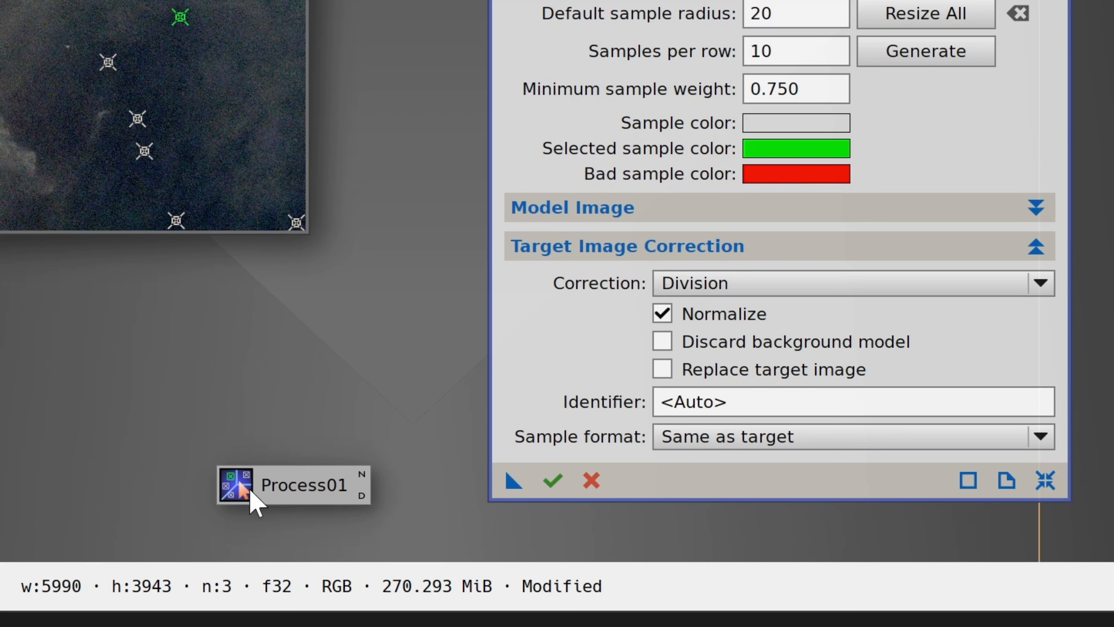
left_click(362, 477)
type("DV")
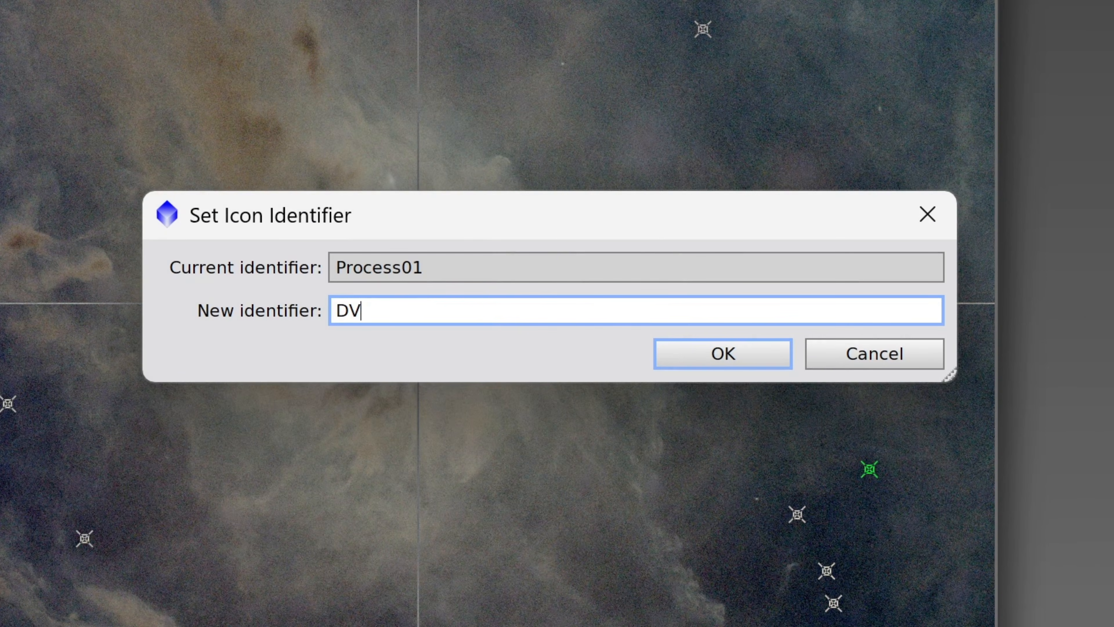
Step: Name the saved background extraction process icon DBEV1 and cancel the active DynamicBackgroundExtraction session
key("BackSpace")
type("BEV1")
left_click(739, 364)
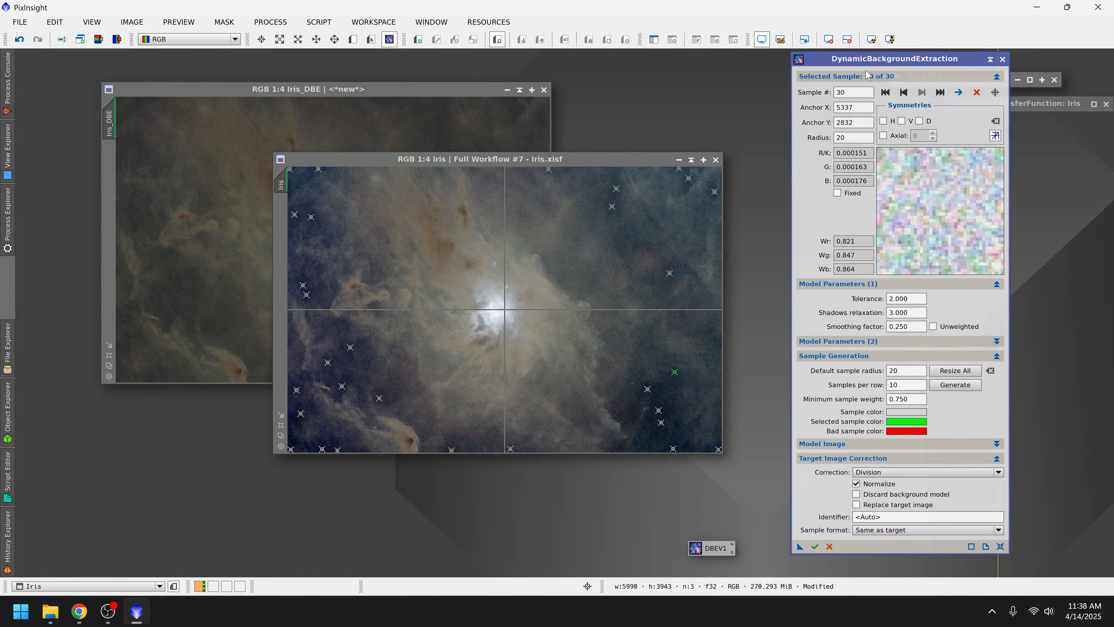
left_click(1002, 59)
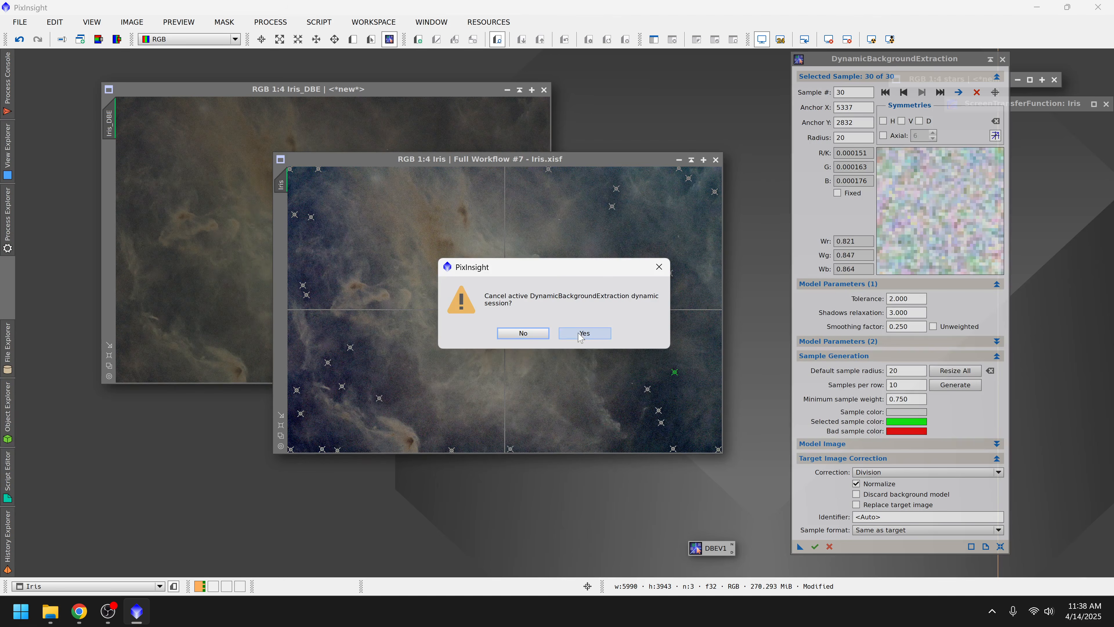
left_click(609, 334)
Step: Arrange the Iris_DBE and Iris images side by side and place the DBEV1 icon just beneath them
left_click_drag(566, 158, 703, 109)
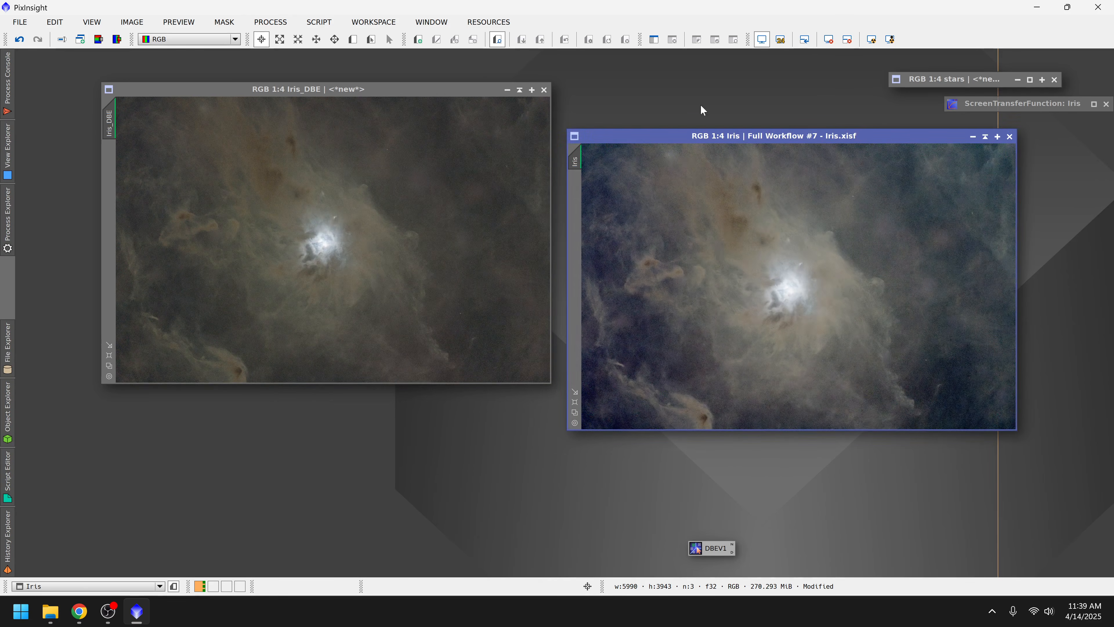
left_click_drag(332, 90, 321, 135)
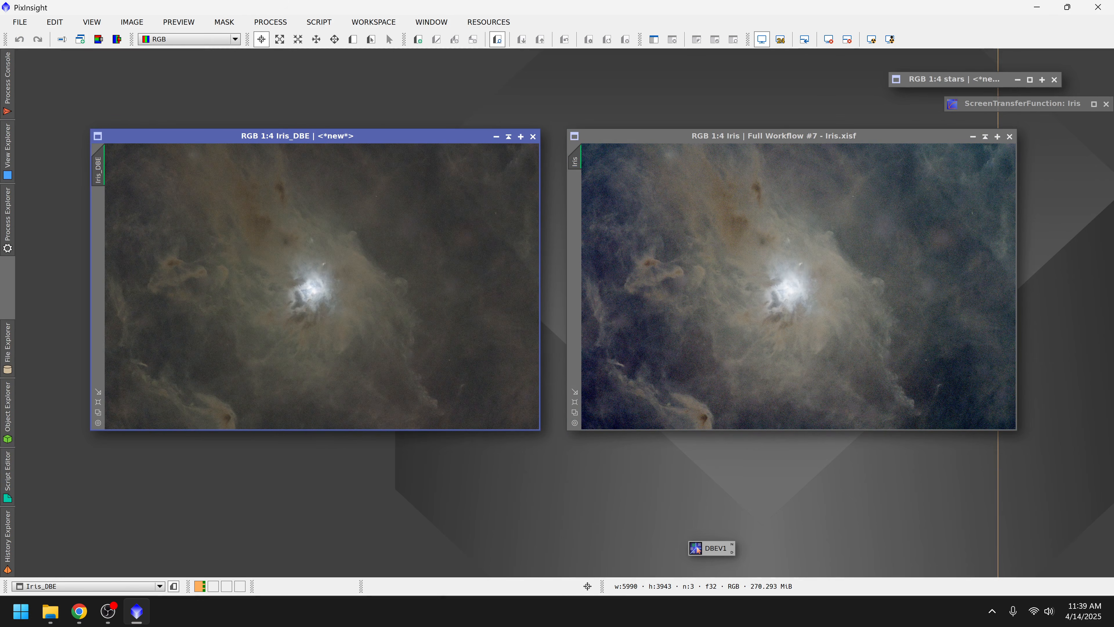
left_click_drag(707, 548, 728, 476)
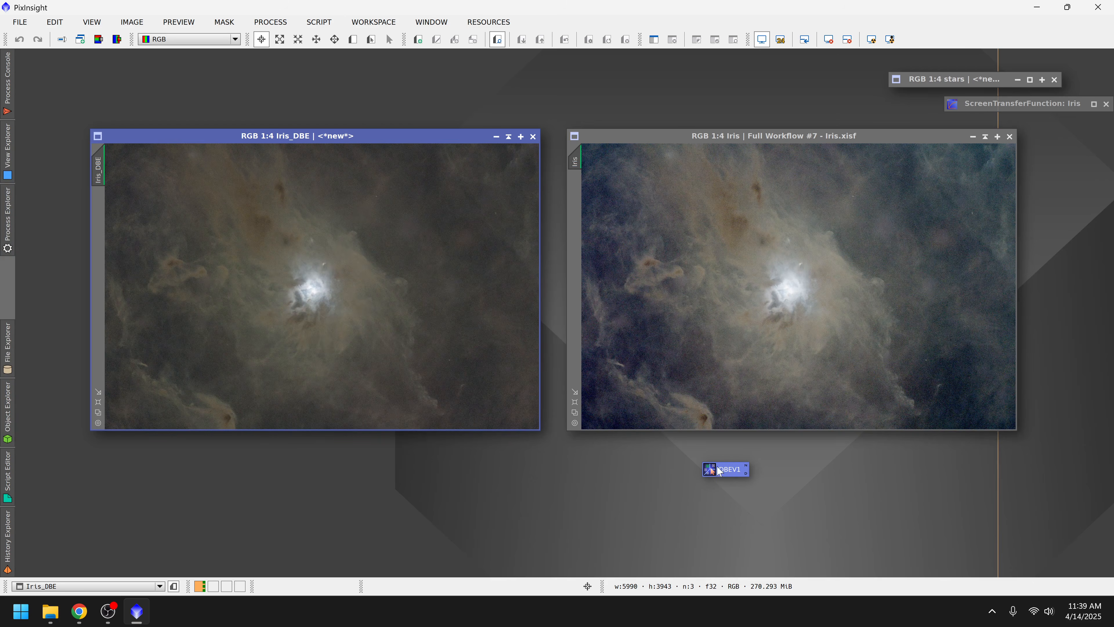
Step: Load the DBEV1 samples onto Iris_DBE, maximize that image and park the collapsed DynamicBackgroundExtraction dialog beside it
double_click(721, 470)
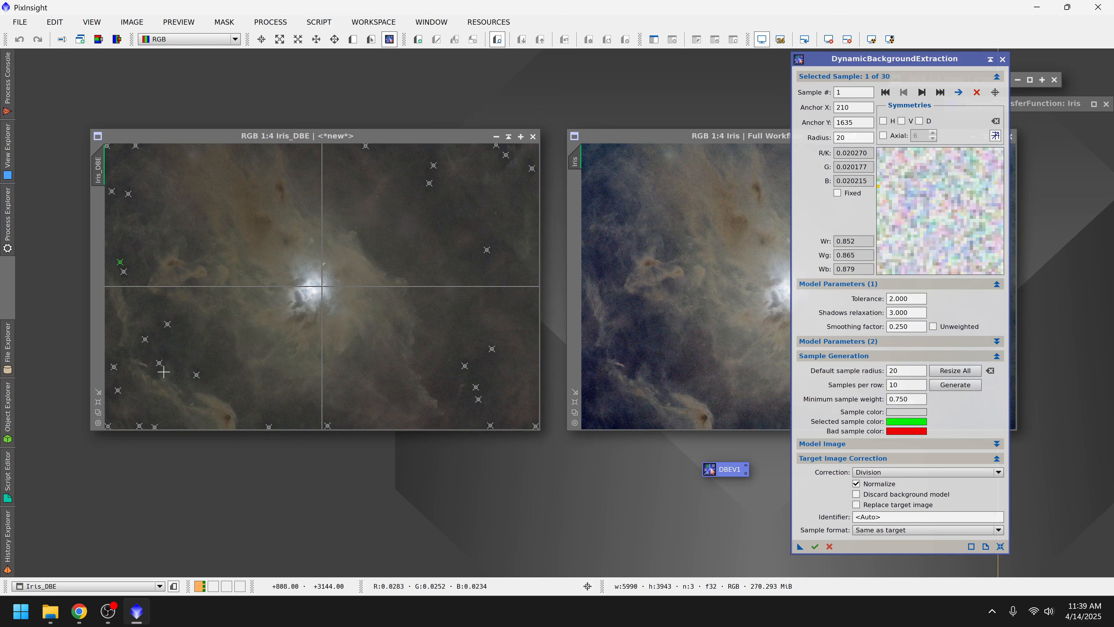
scroll(138, 421, "up", 1)
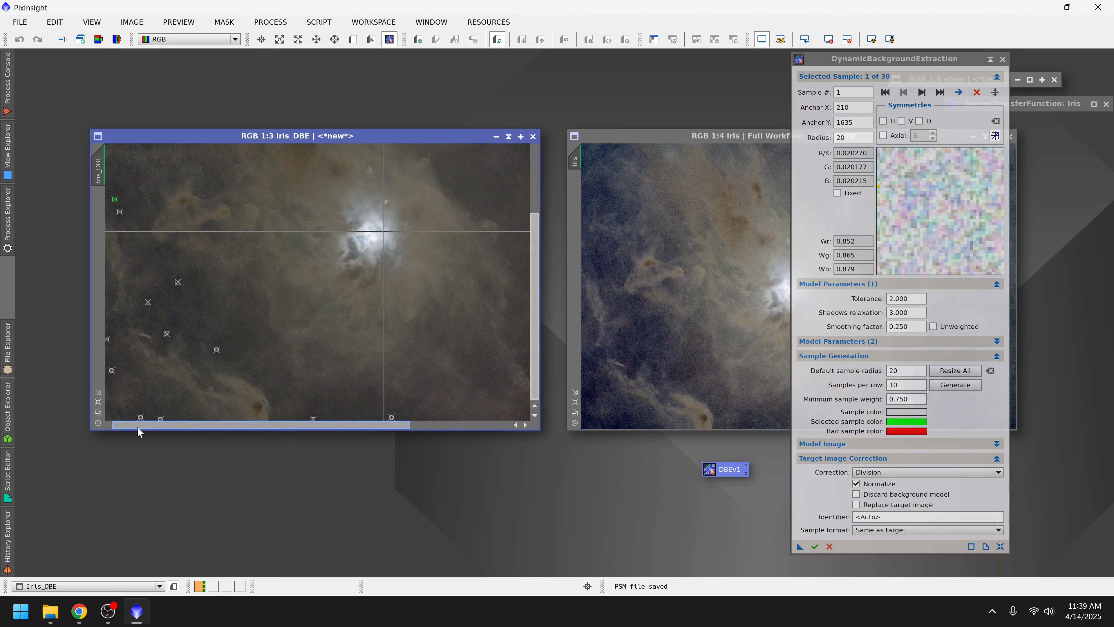
scroll(137, 432, "up", 1)
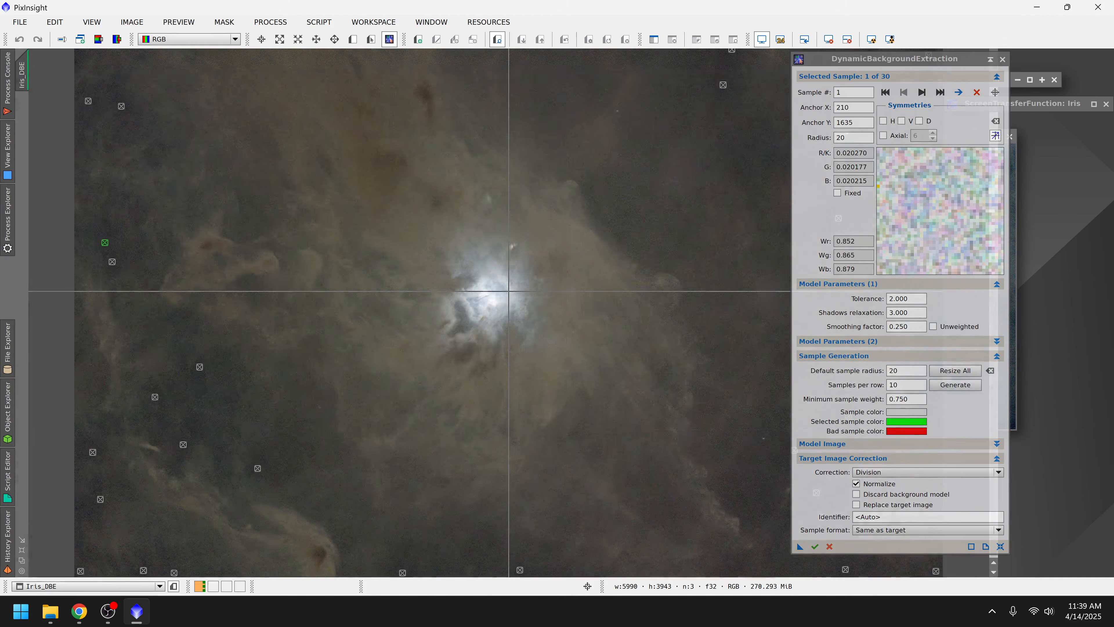
left_click(520, 136)
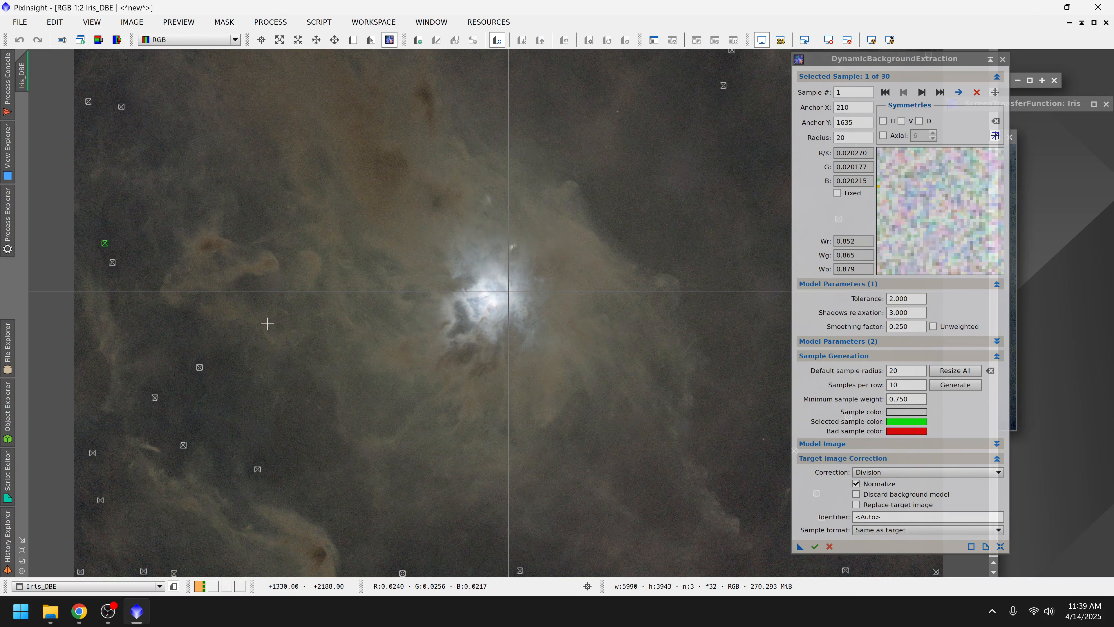
scroll(267, 323, "down", 1)
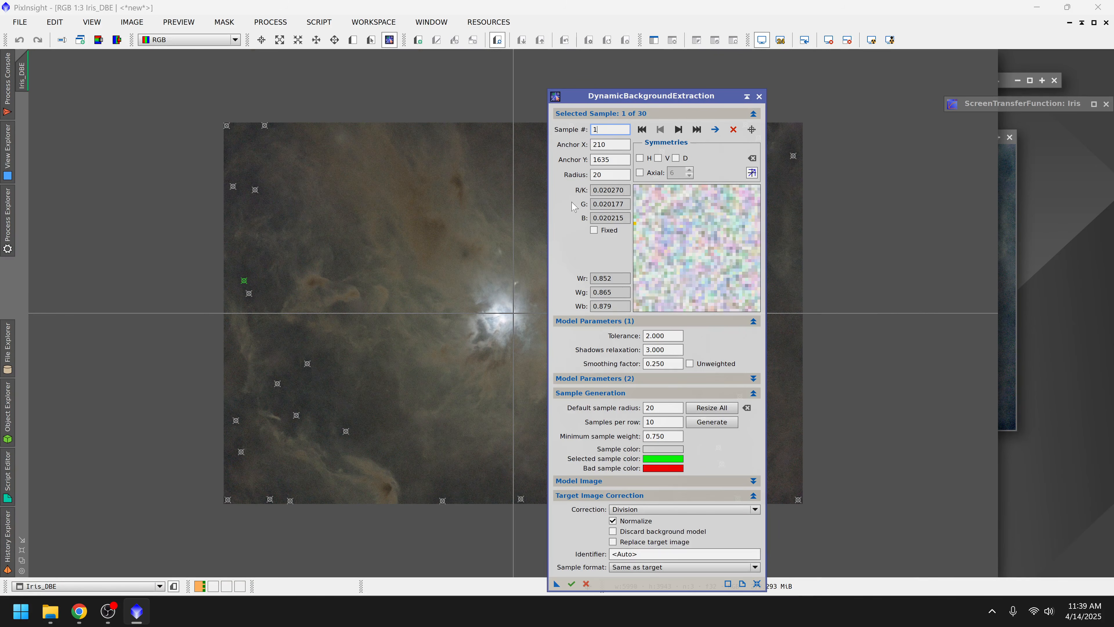
left_click(747, 96)
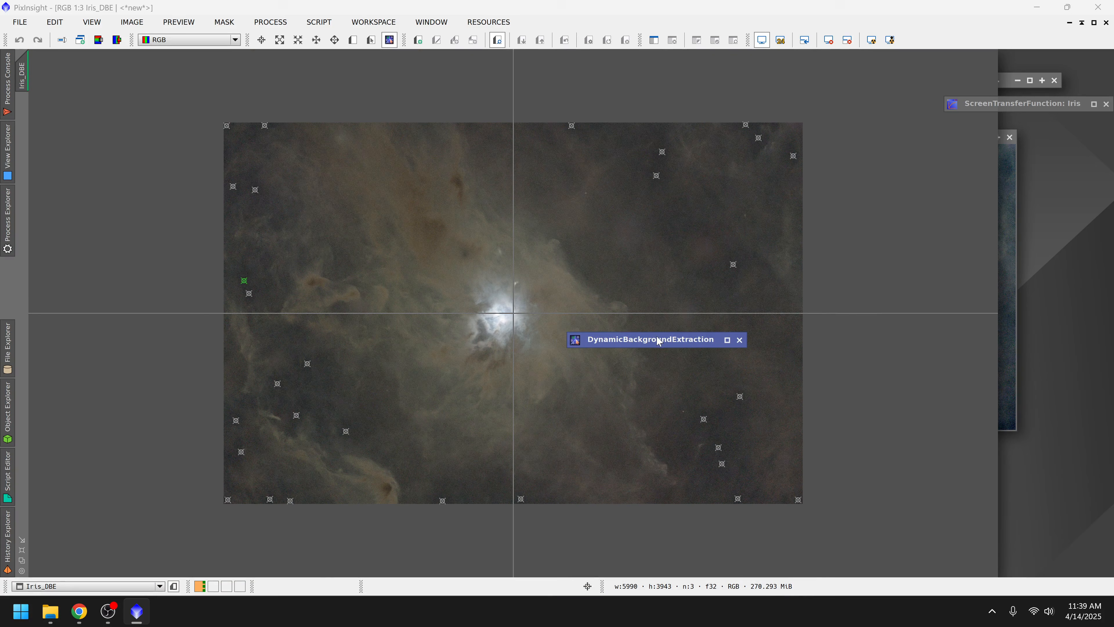
left_click_drag(659, 341, 1025, 138)
Step: Add background samples in the image's dark upper-right, lower-right, lower-left and upper-left areas, and reposition the samples near the lower-left edges
scroll(736, 322, "up", 1)
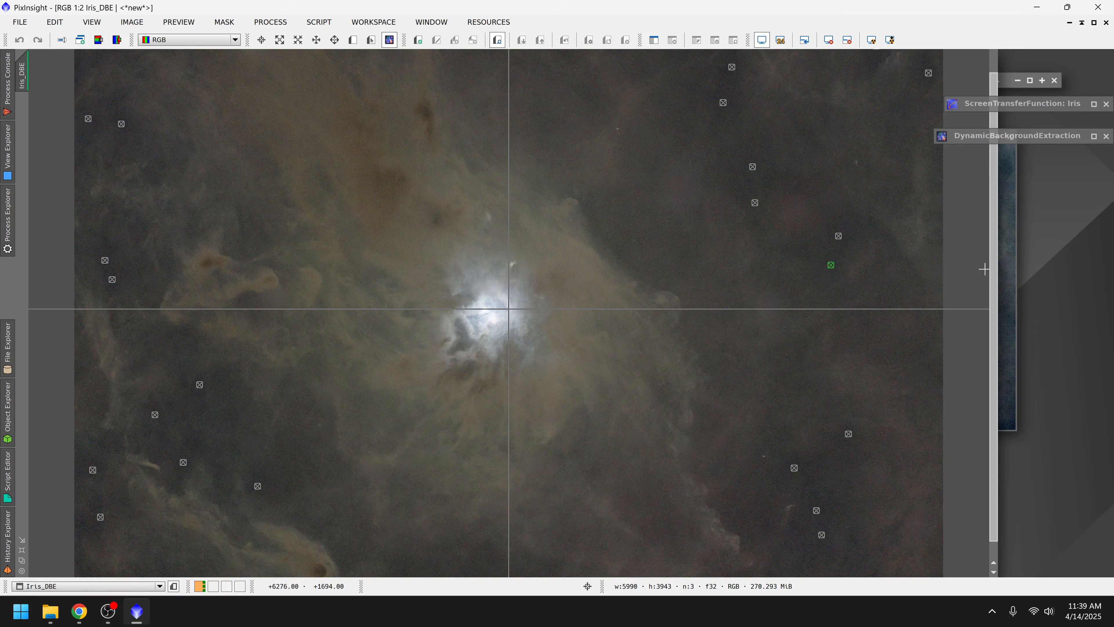
scroll(993, 261, "up", 1)
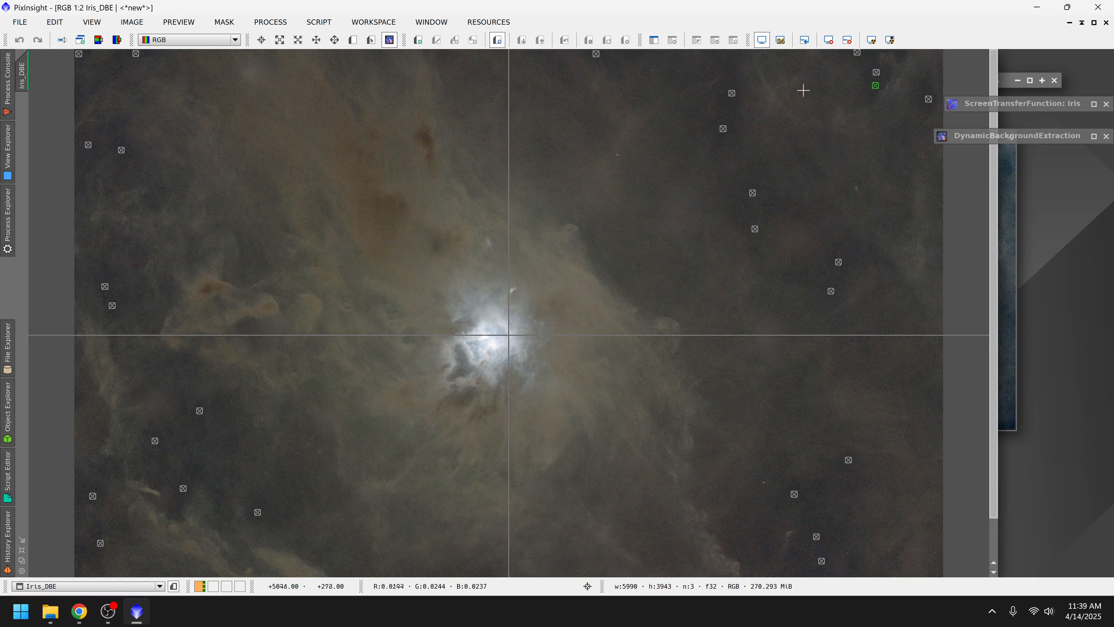
left_click(671, 79)
left_click_drag(993, 421, 994, 462)
left_click(812, 468)
left_click(231, 397)
left_click_drag(144, 570, 167, 569)
left_click_drag(92, 452, 88, 453)
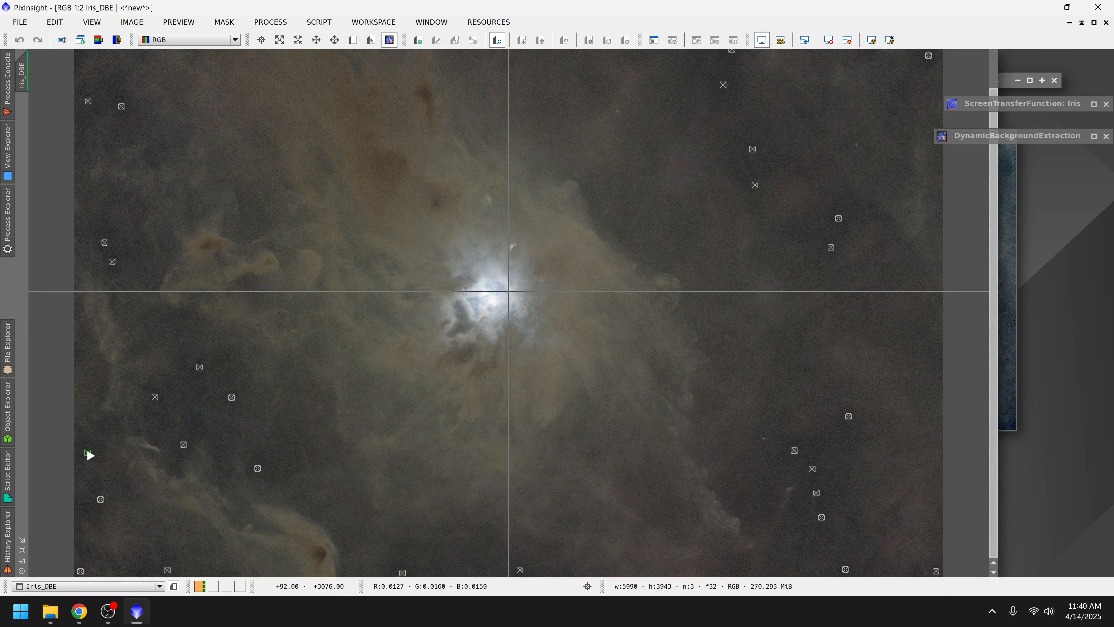
scroll(219, 274, "down", 1)
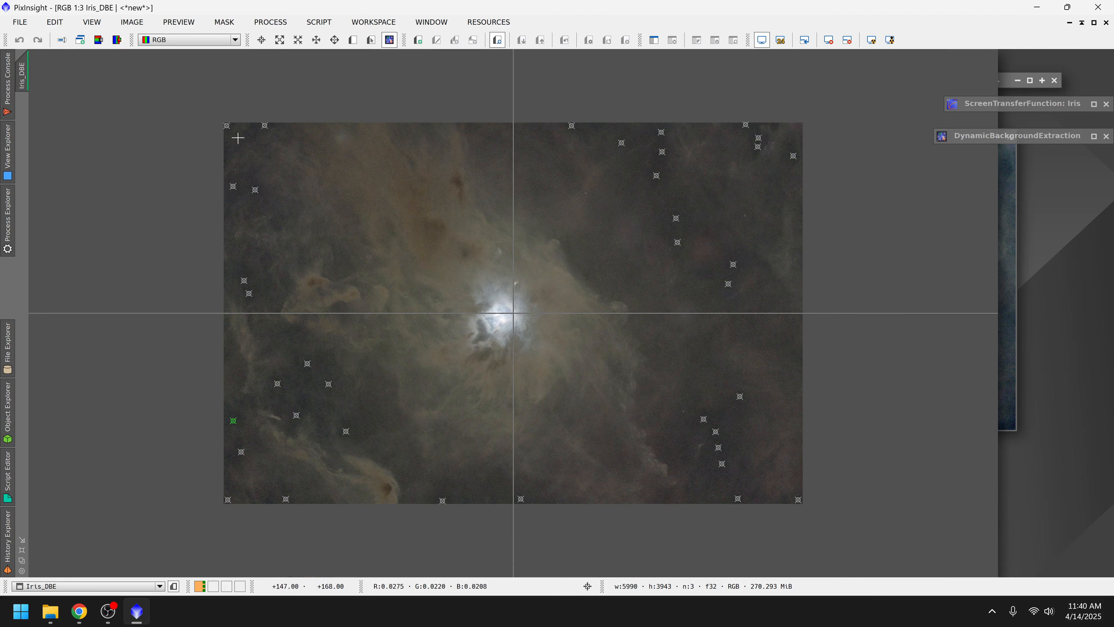
left_click(250, 135)
Step: Save the extended sample set as a new process icon named DBEV2 and cancel the DynamicBackgroundExtraction session
left_click_drag(992, 139, 845, 171)
double_click(867, 170)
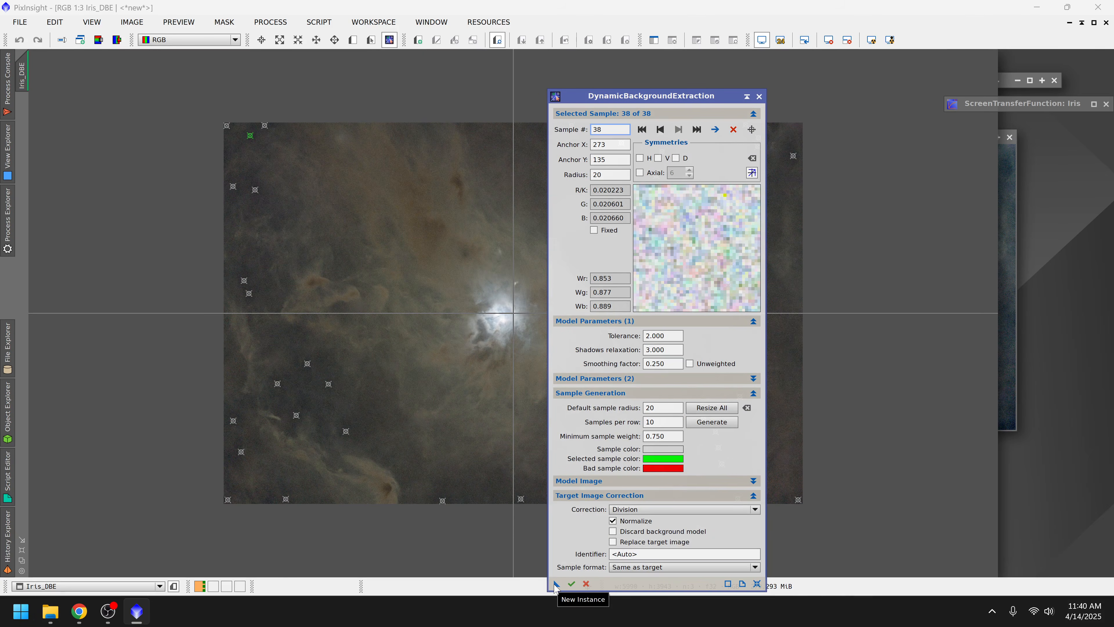
left_click_drag(555, 585, 1042, 509)
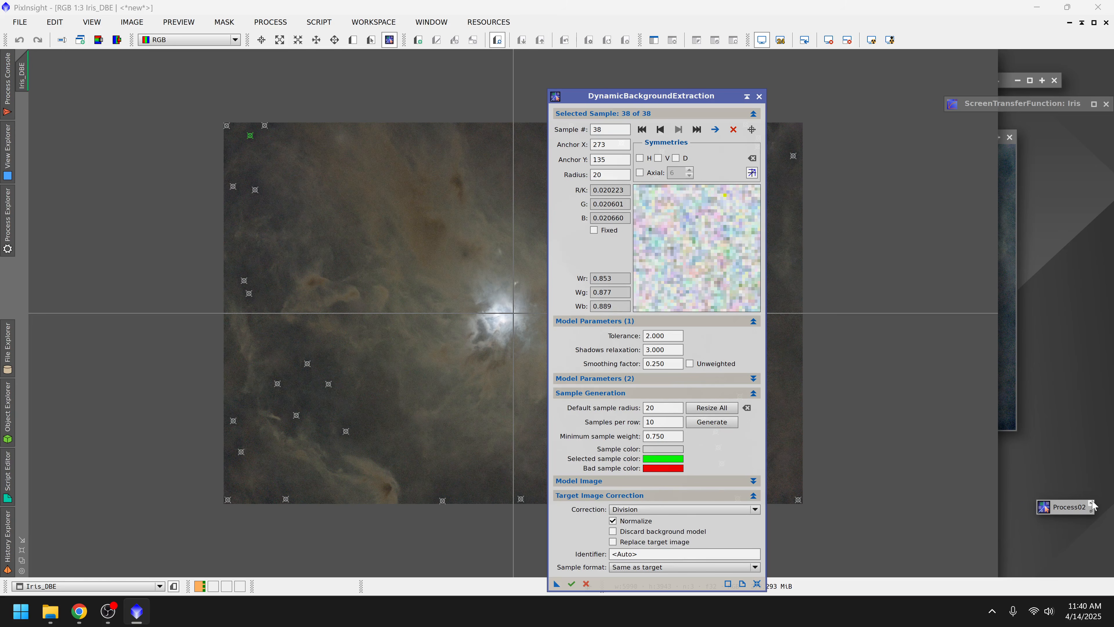
left_click(1092, 502)
type("DVE")
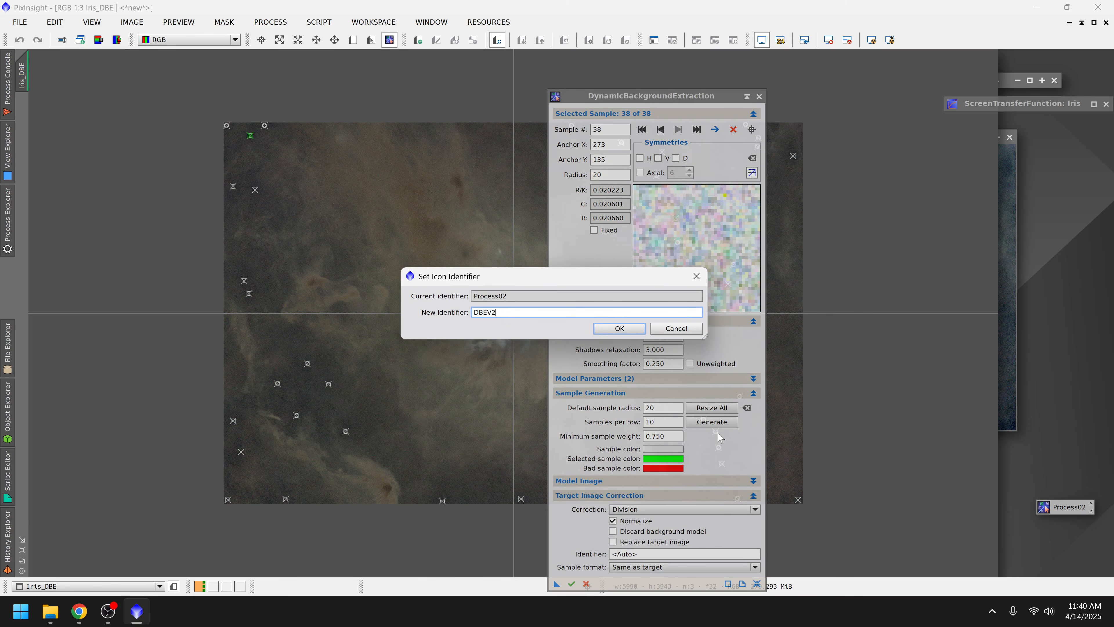
key("Return")
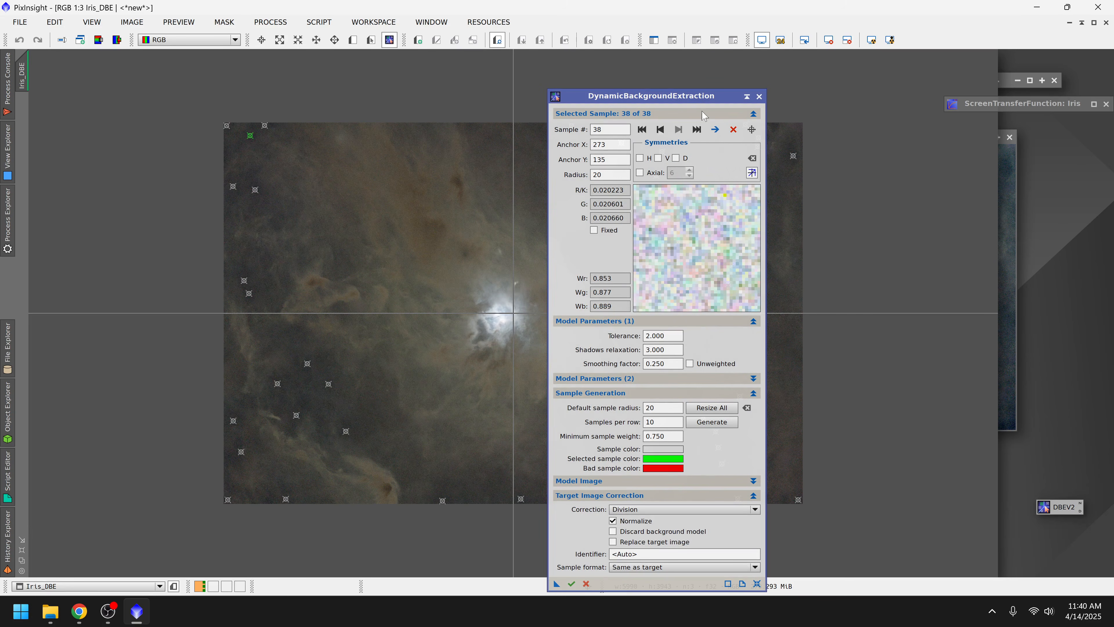
left_click(759, 96)
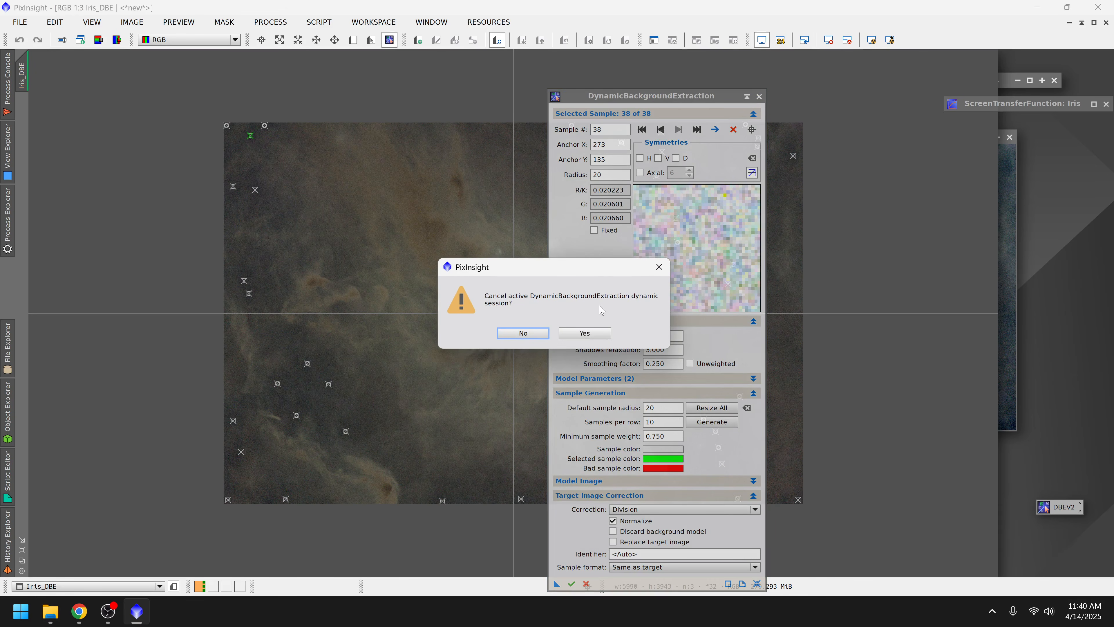
left_click(585, 333)
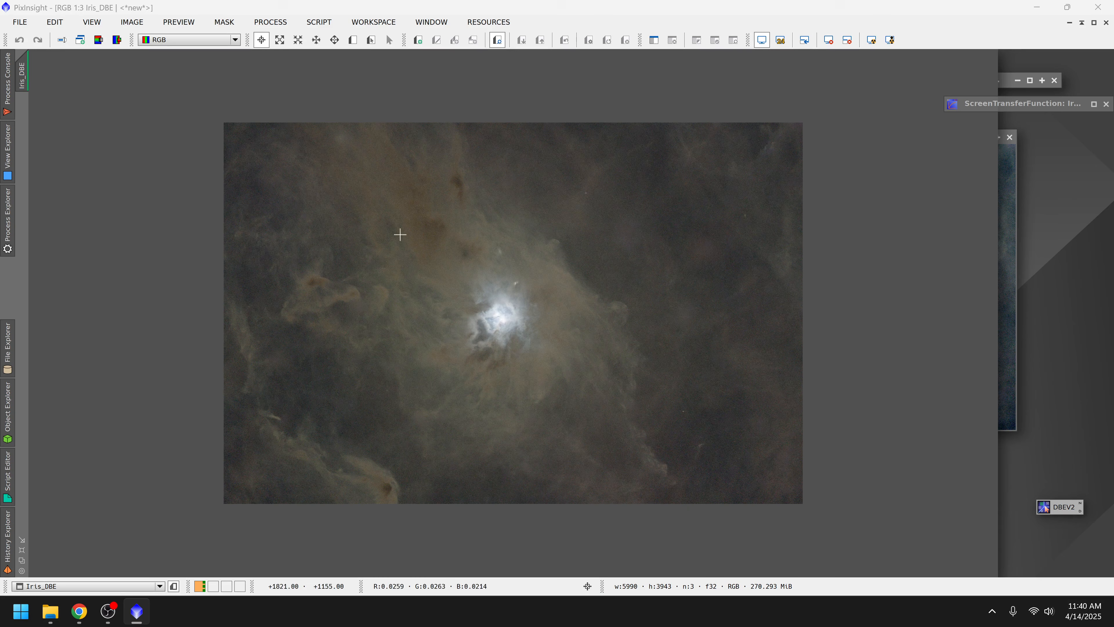
Step: Restore Iris_DBE to a window beside the Iris image at matching zoom, and place the DBEV2 icon next to DBEV1
left_click(1094, 22)
left_click_drag(775, 140, 755, 139)
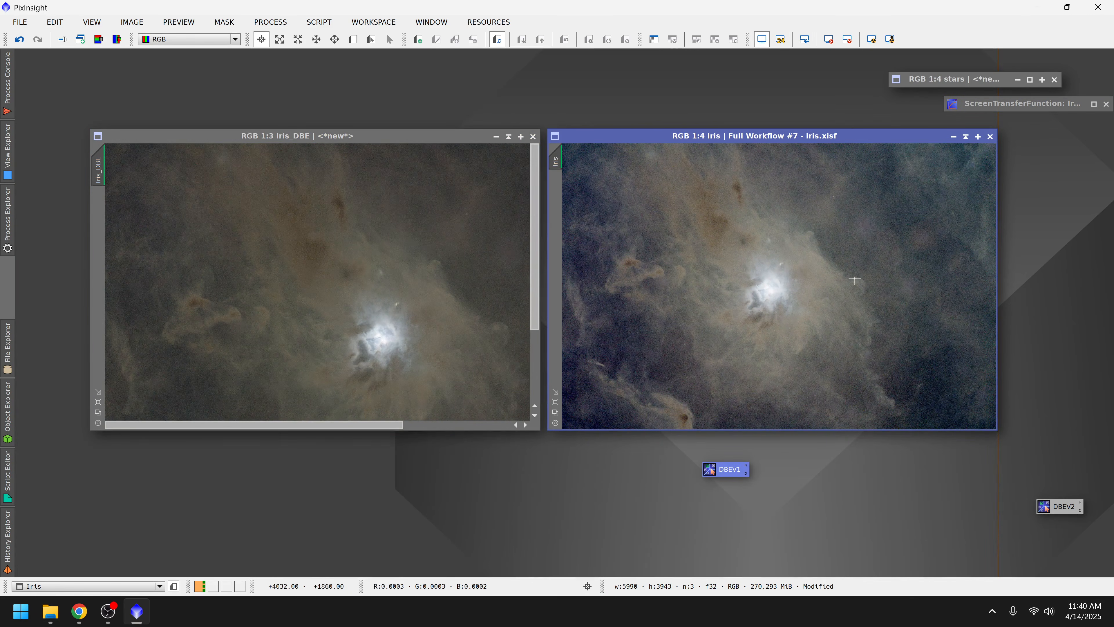
left_click(403, 293)
scroll(402, 294, "down", 1)
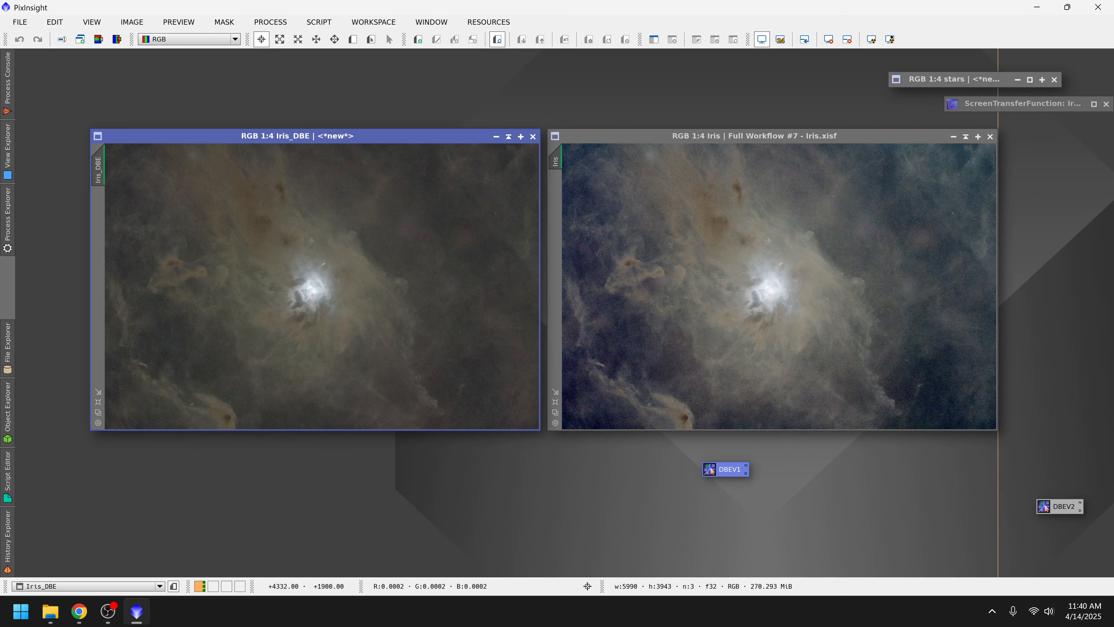
left_click(751, 146)
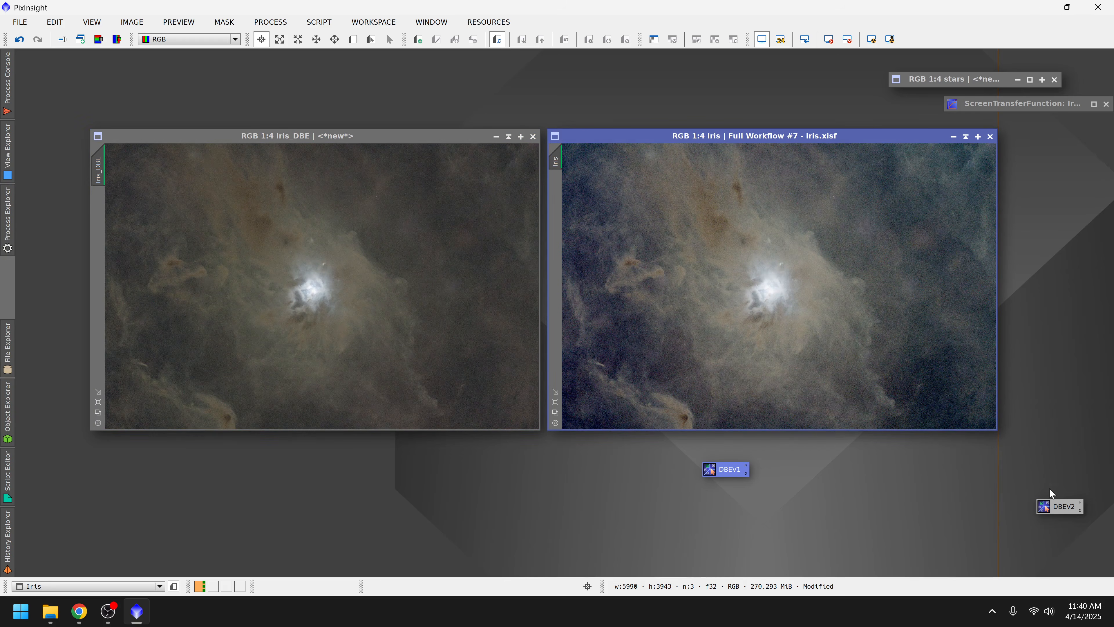
left_click_drag(1056, 509, 828, 478)
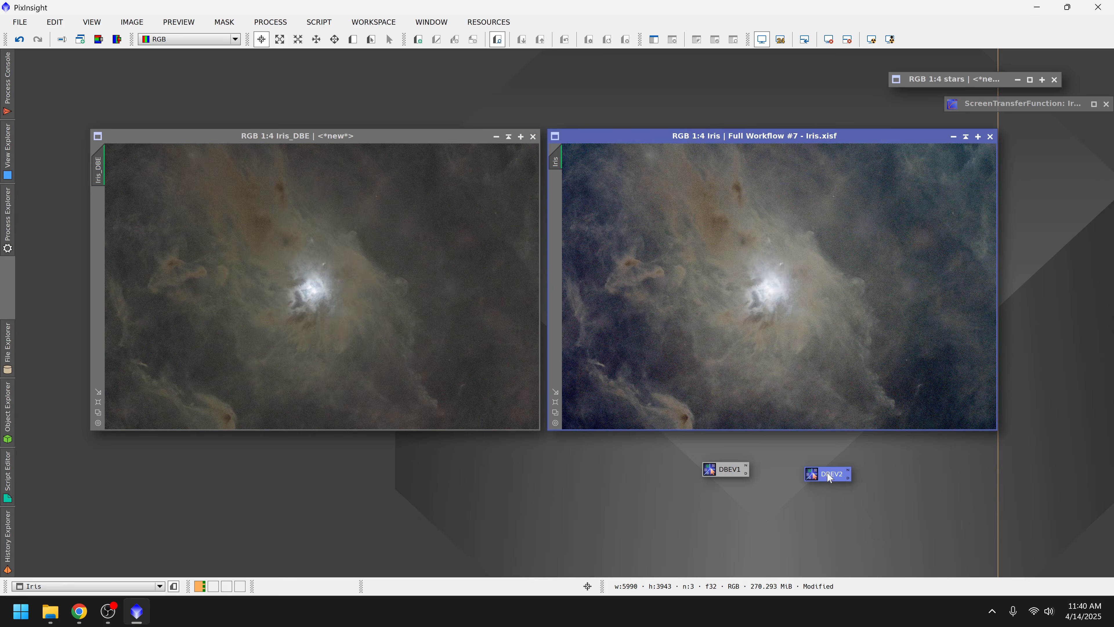
Step: Load DBEV2 onto the original Iris image, turn off Normalize and run the background extraction with Division correction
double_click(828, 475)
left_click_drag(658, 80, 396, 52)
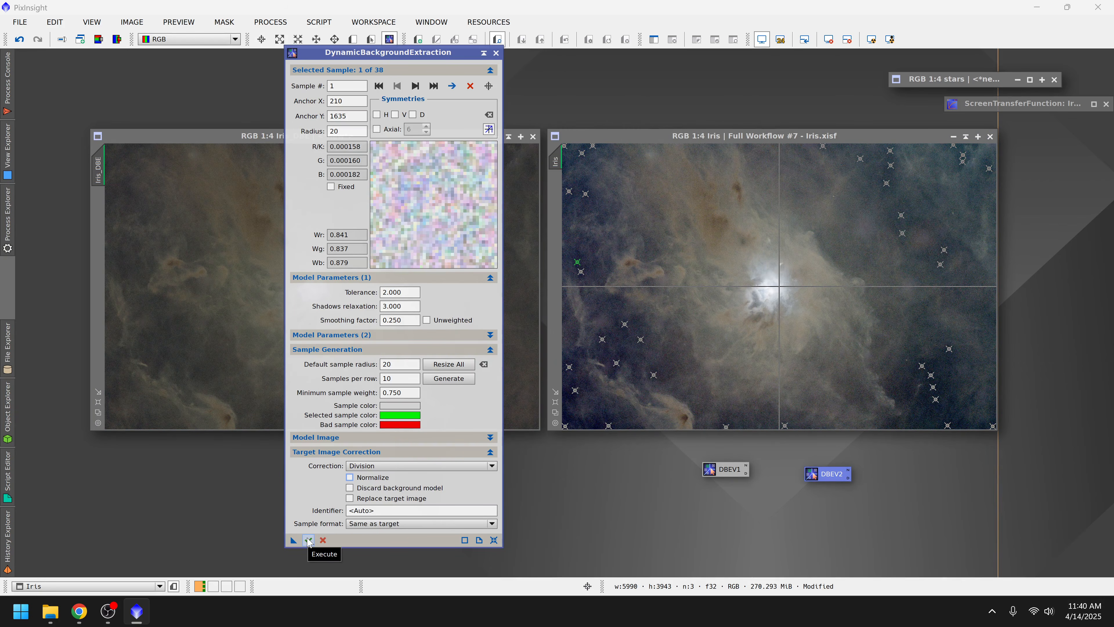
left_click(308, 540)
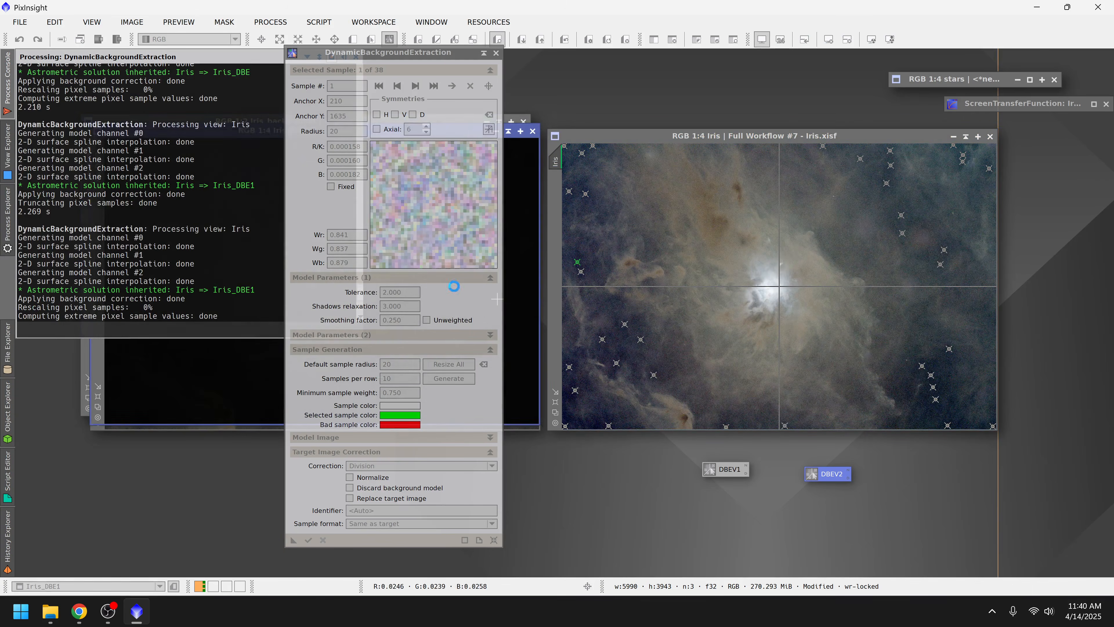
Step: Auto-stretch the newly corrected image, then close the background model and the DynamicBackgroundExtraction session
key("ctrl+a")
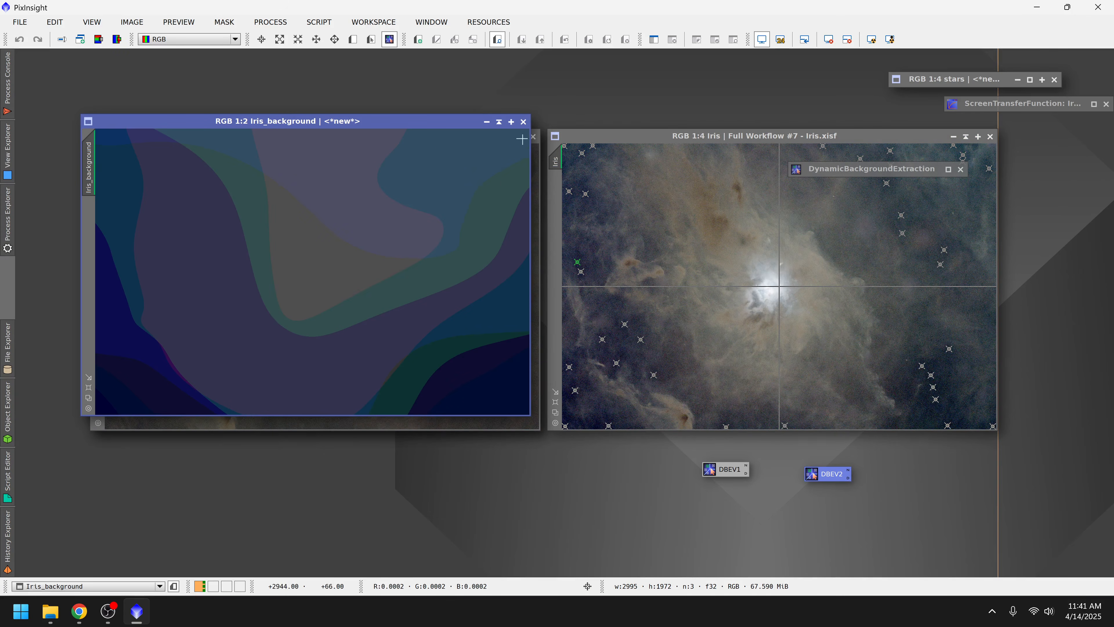
left_click(524, 122)
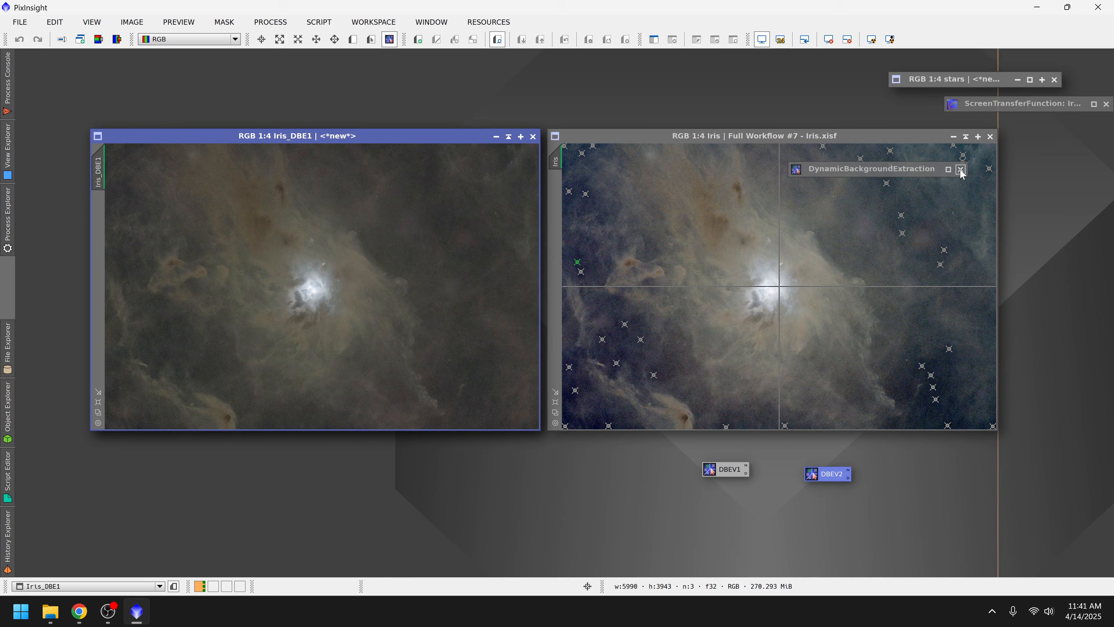
left_click(961, 168)
key("Return")
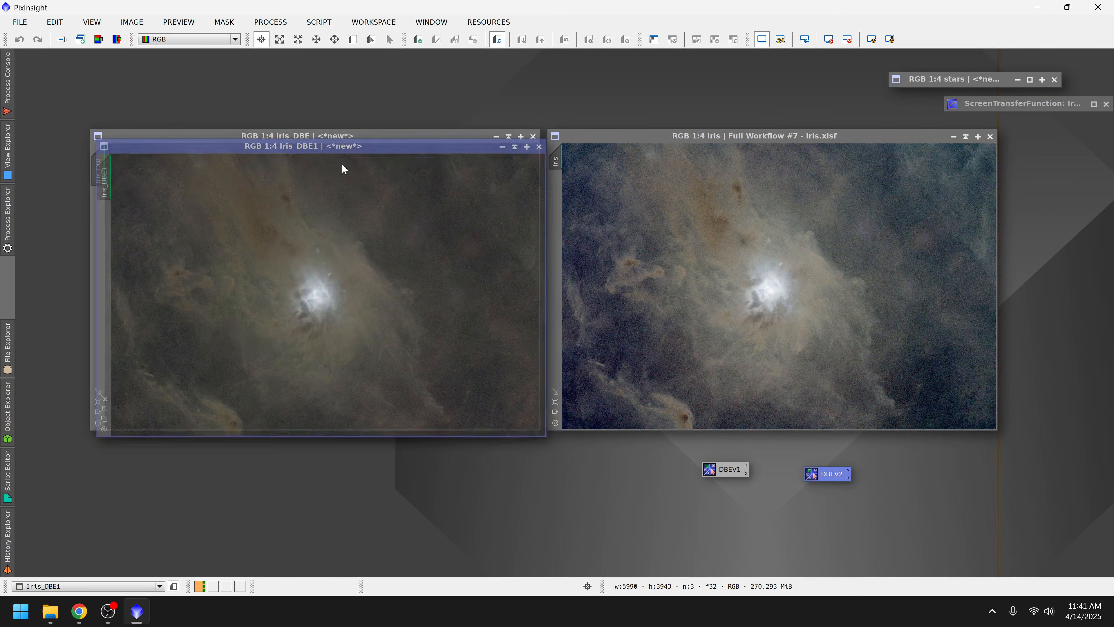
Step: Clear the workspace around Iris_DBE1 by stacking the collapsed Iris and stars images above it, and move Iris_DBE1 to the centre
left_click_drag(304, 136, 762, 136)
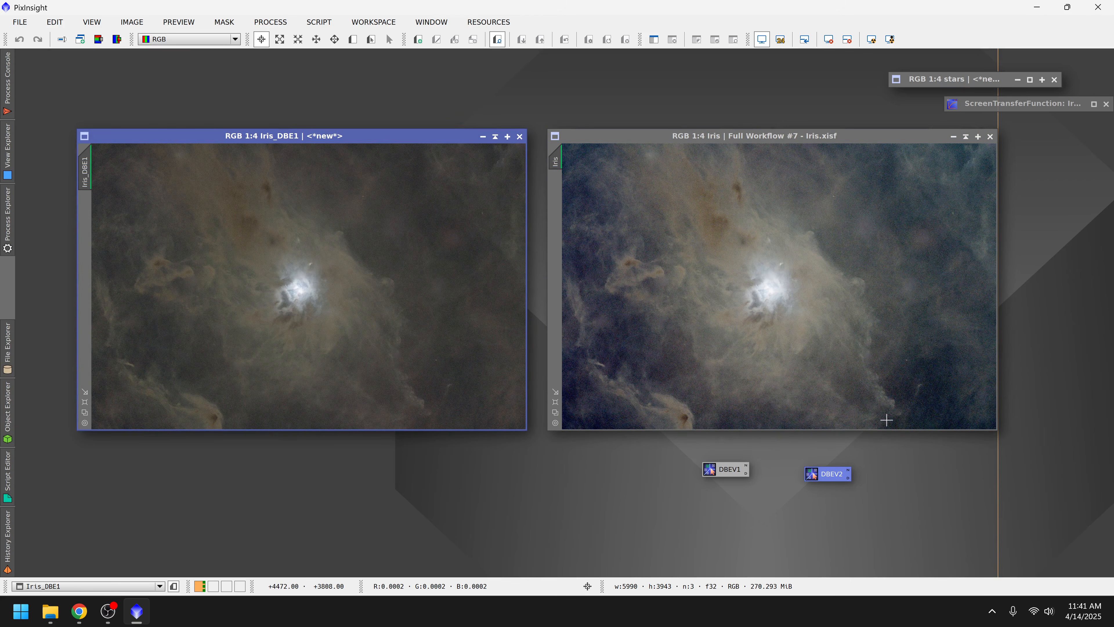
left_click(965, 139)
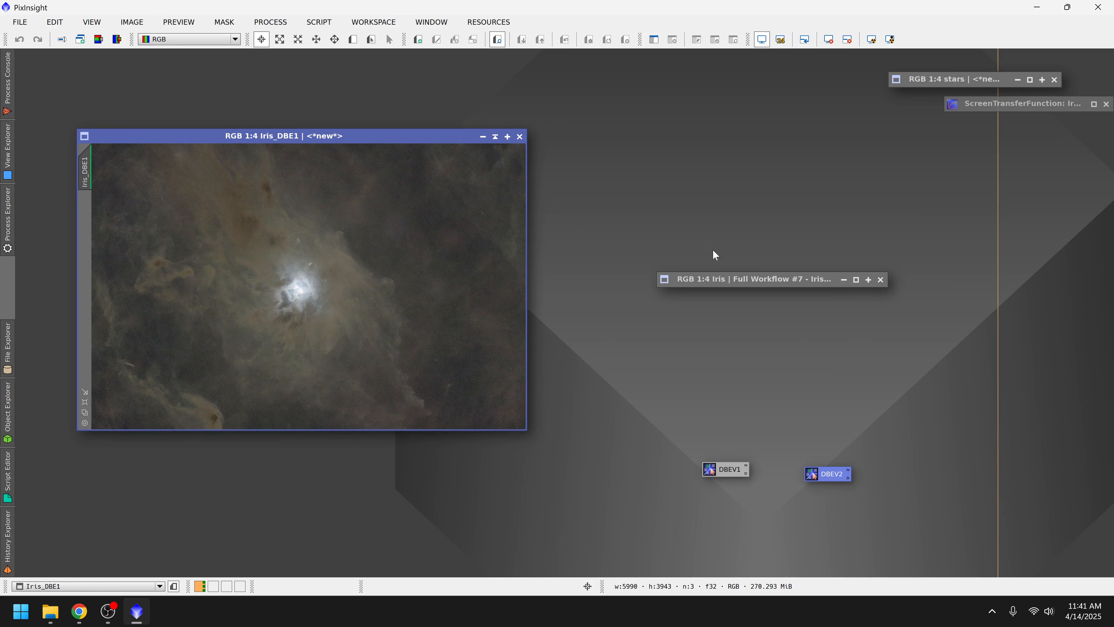
mouse_move(701, 276)
left_mouse_down()
mouse_move(620, 211)
mouse_move(404, 77)
mouse_move(190, 76)
left_mouse_up()
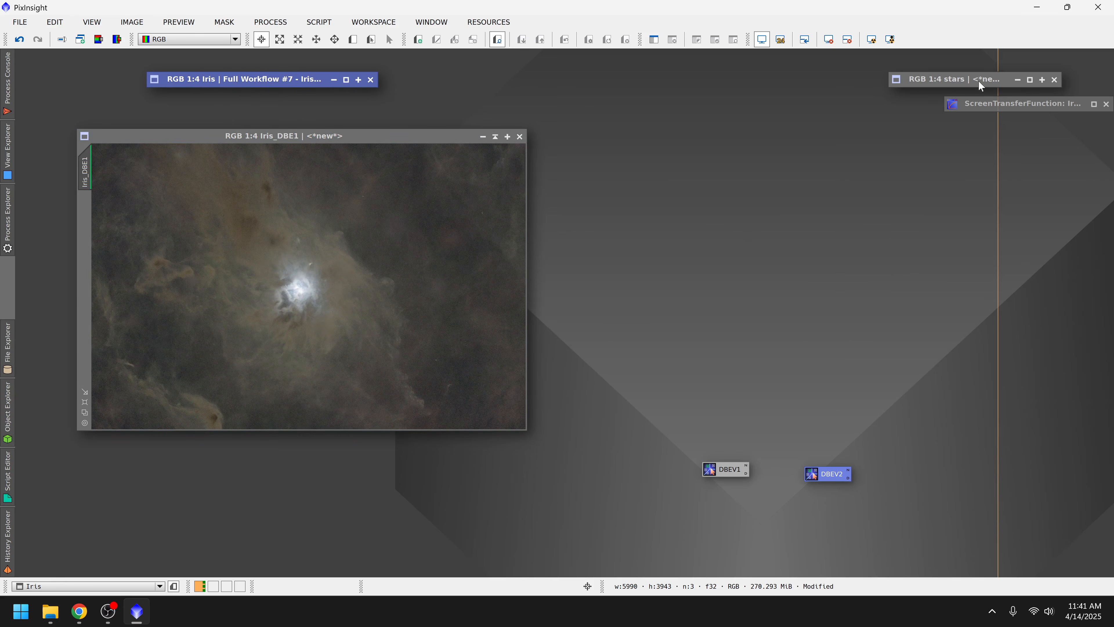
mouse_move(978, 83)
left_mouse_down()
mouse_move(318, 90)
mouse_move(281, 138)
mouse_move(249, 100)
left_mouse_up()
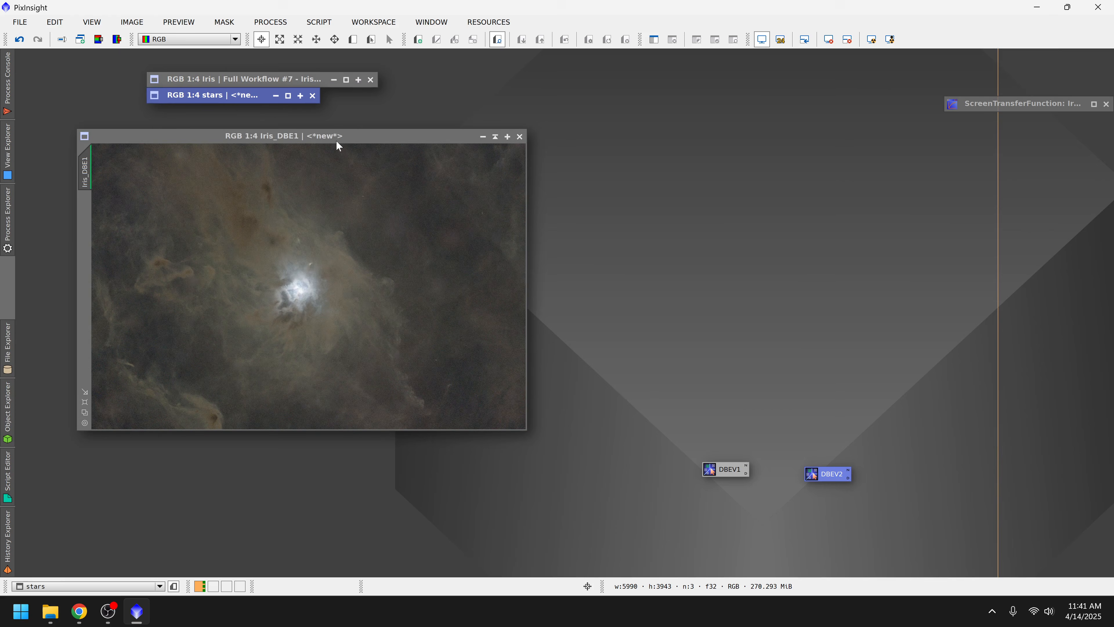
left_click(347, 139)
left_click_drag(349, 145, 575, 156)
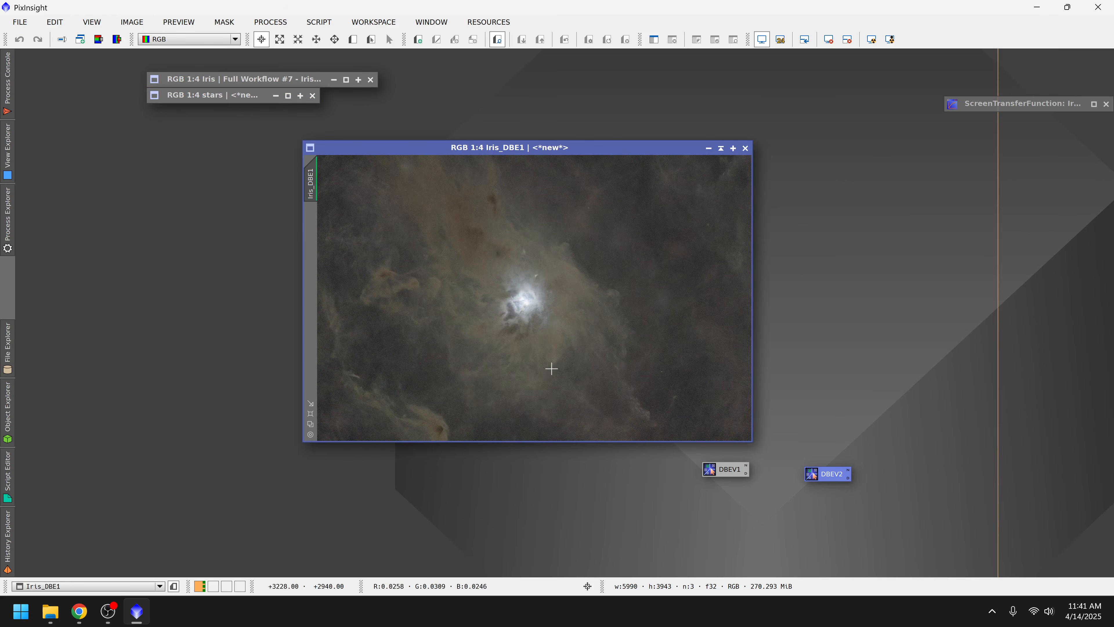
Step: Maximize the Iris_DBE1 image, expand the ScreenTransferFunction window and magnify the shadow end of its channel sliders
key("ctrl+Page_Up")
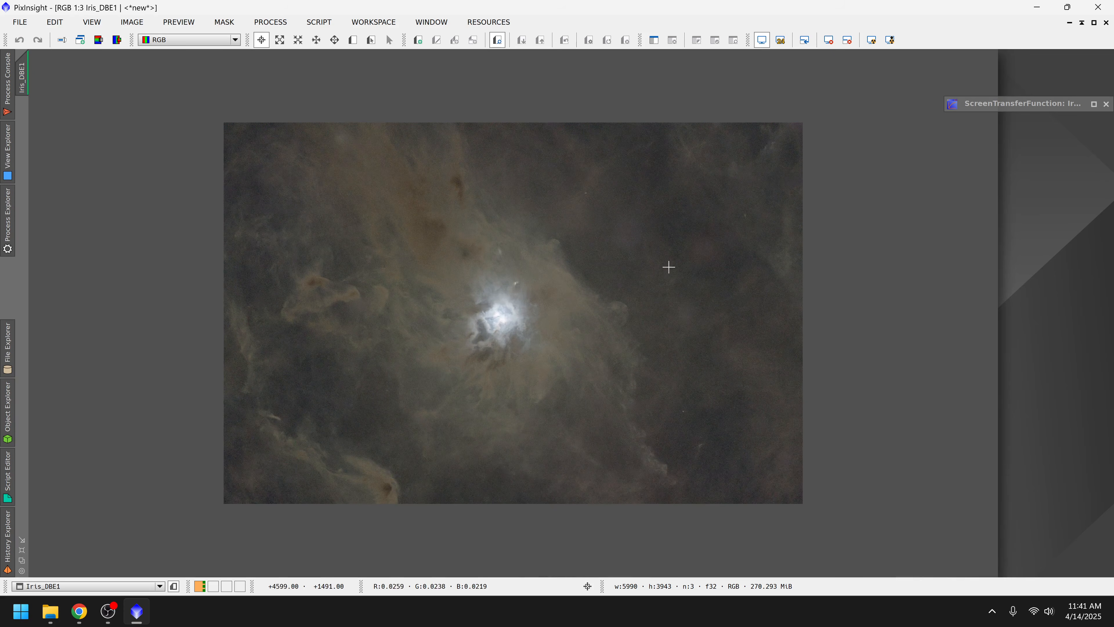
left_click_drag(985, 104, 899, 143)
double_click(899, 143)
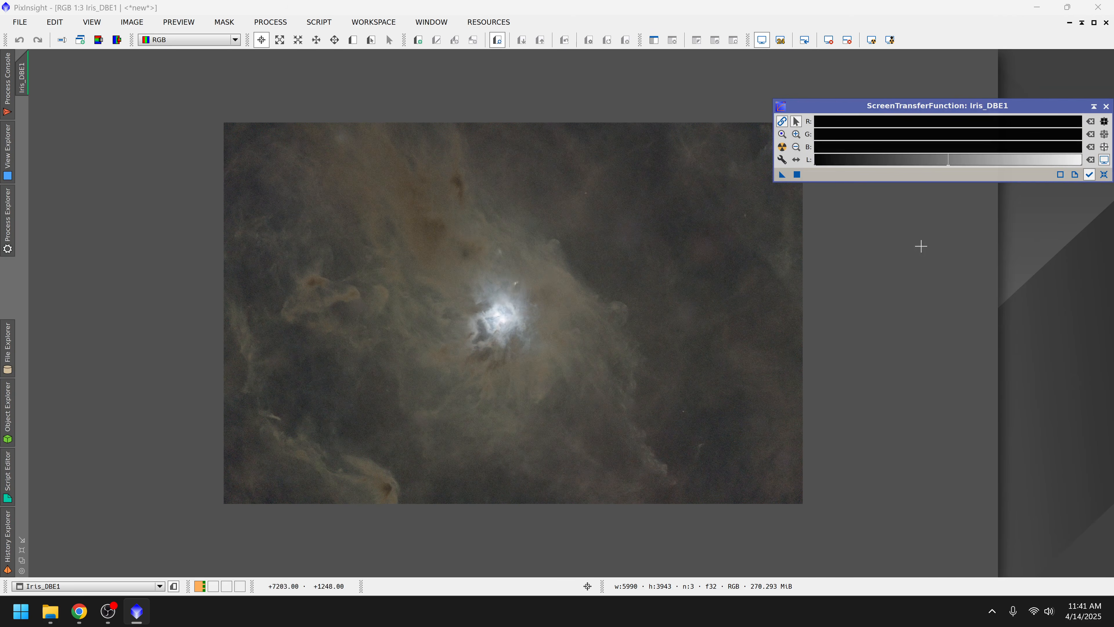
left_click(796, 149)
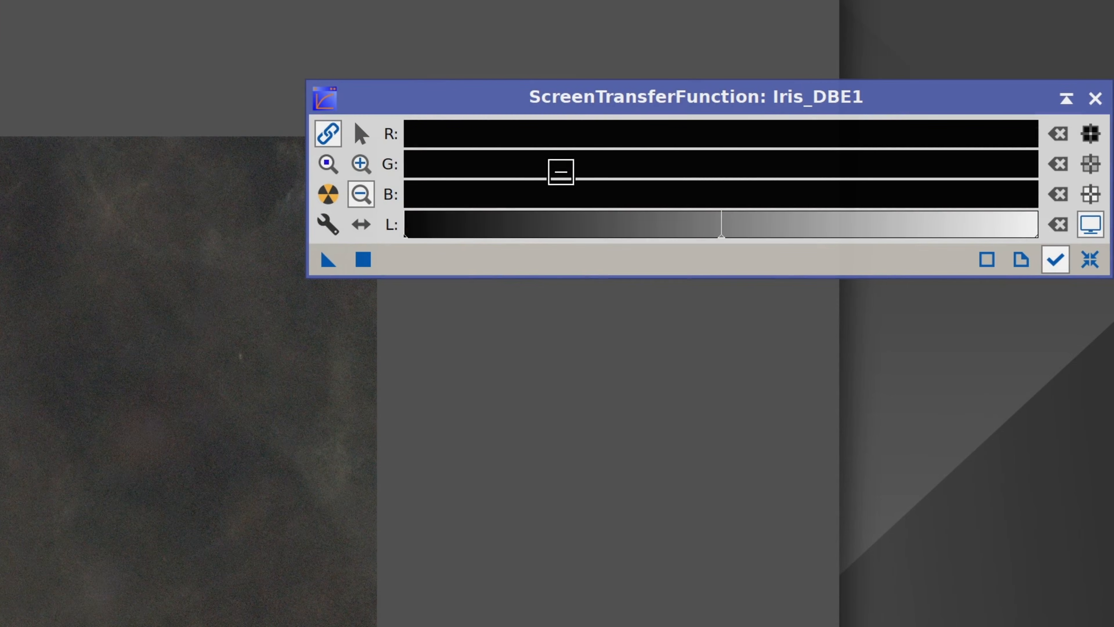
left_click(332, 167)
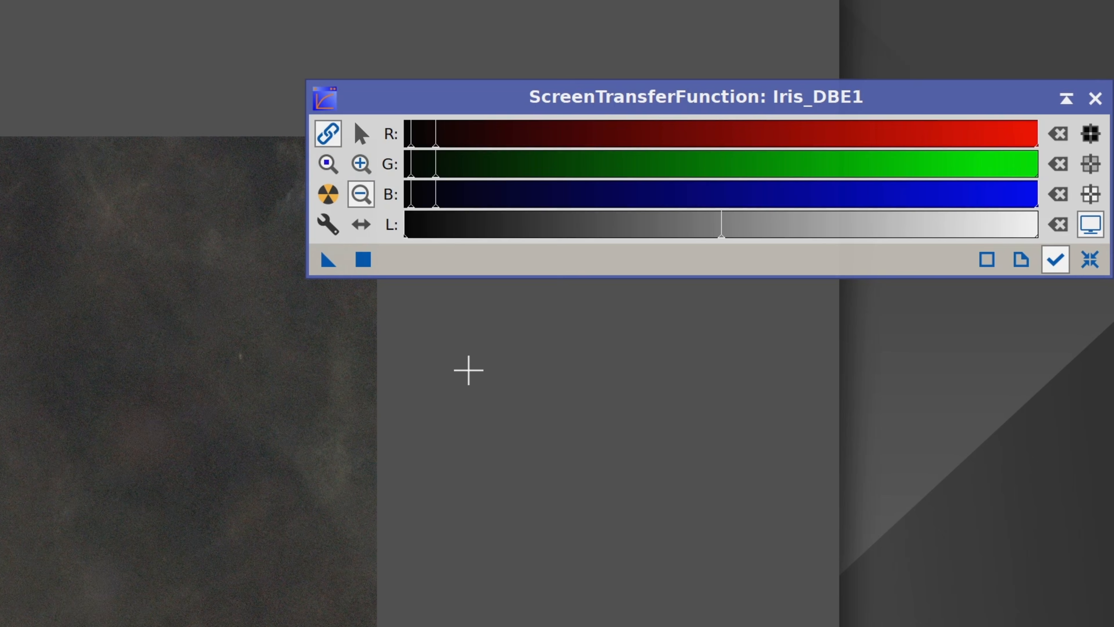
left_click(362, 170)
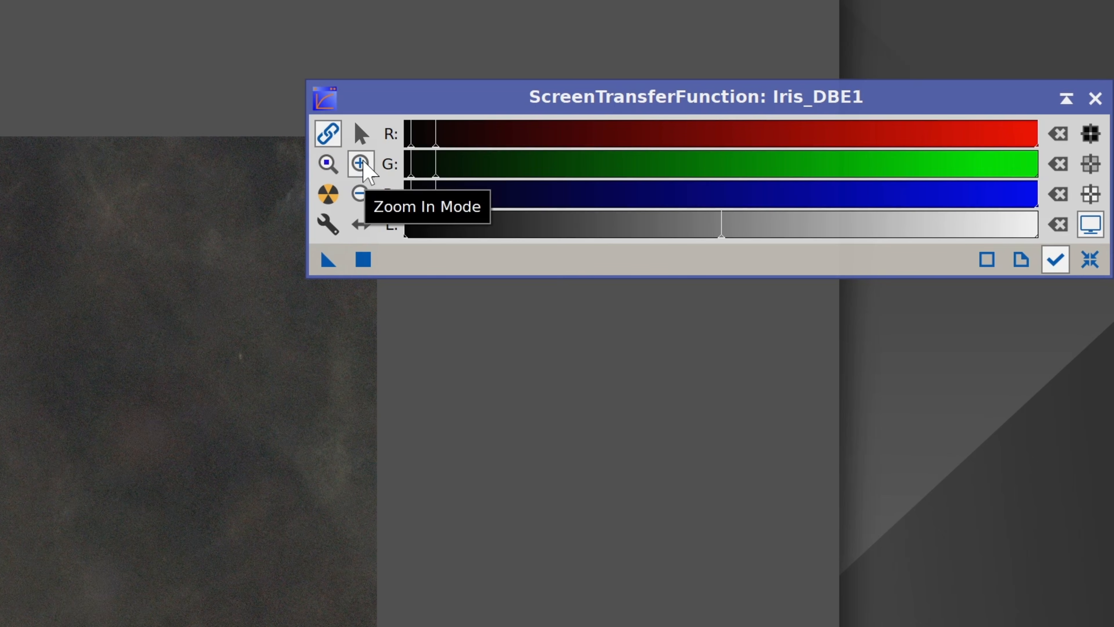
left_click(439, 142)
left_click(447, 144)
left_click(500, 151)
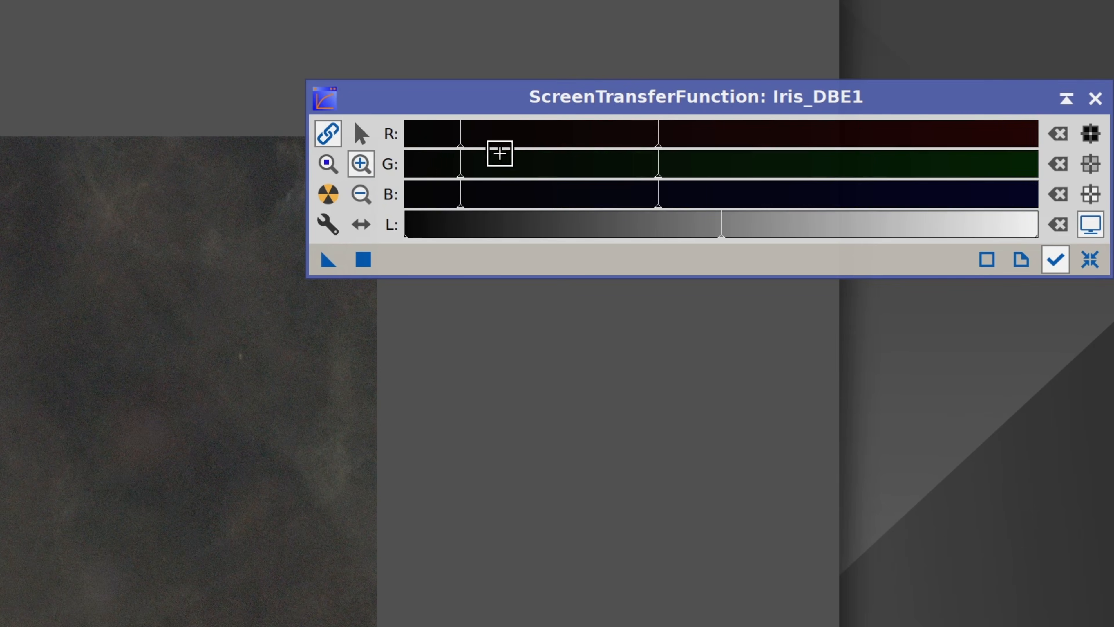
Step: Strengthen the screen stretch by setting the linked RGB shadows to about 0.019 and lowering the midtones closer to them
left_click(360, 133)
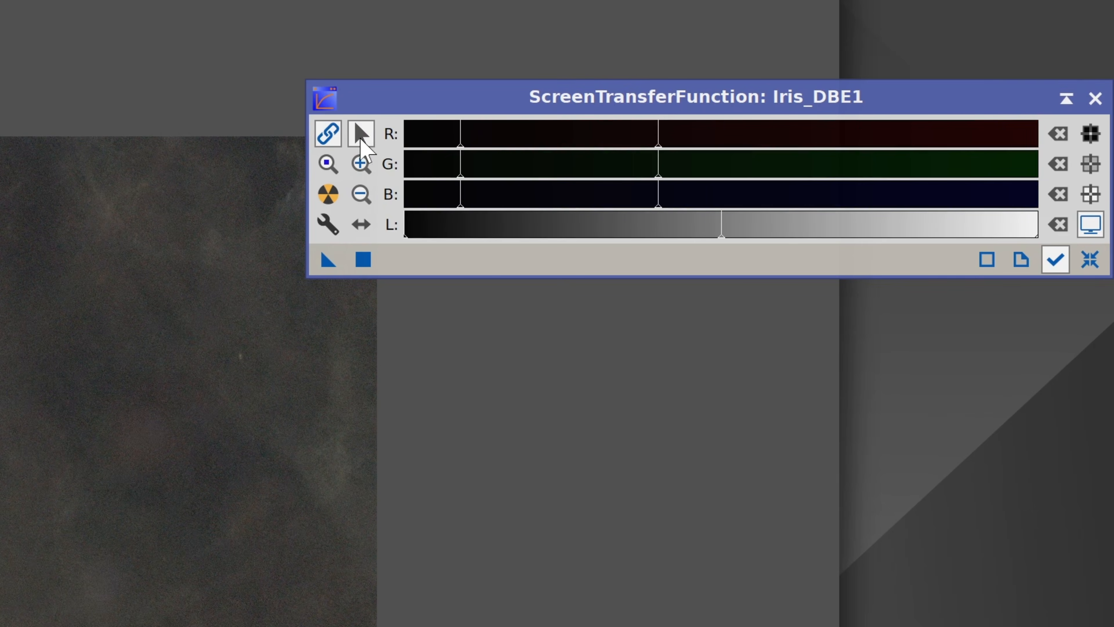
left_click_drag(658, 151, 588, 151)
left_click_drag(461, 151, 501, 158)
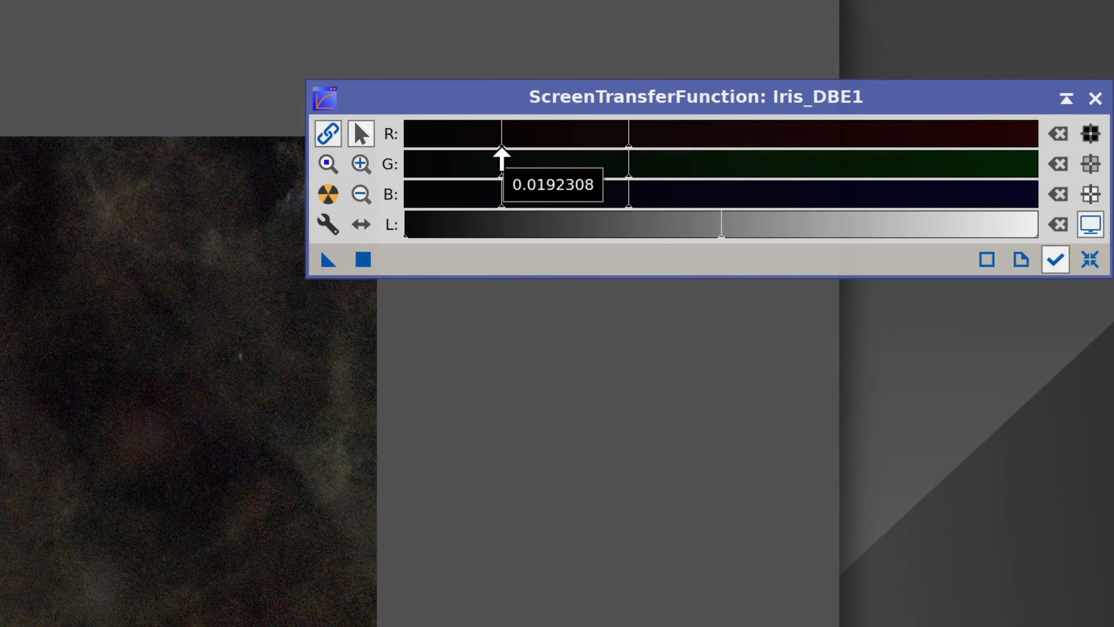
left_click_drag(626, 152, 503, 152)
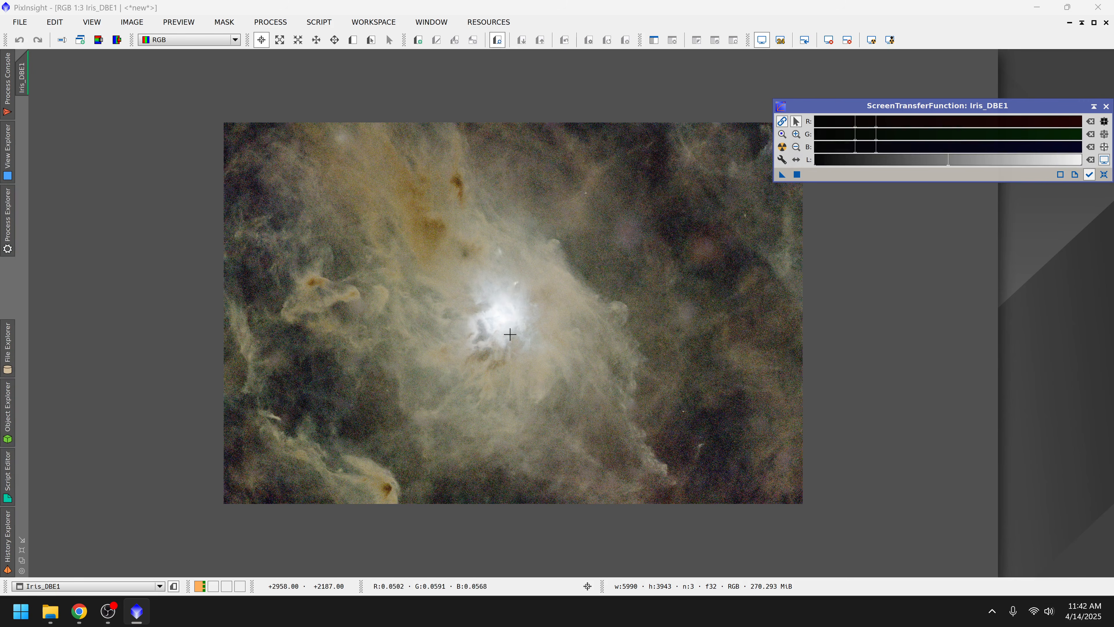
Step: Search the process list for "noisex" and open NoiseXTerminator
left_click(3, 226)
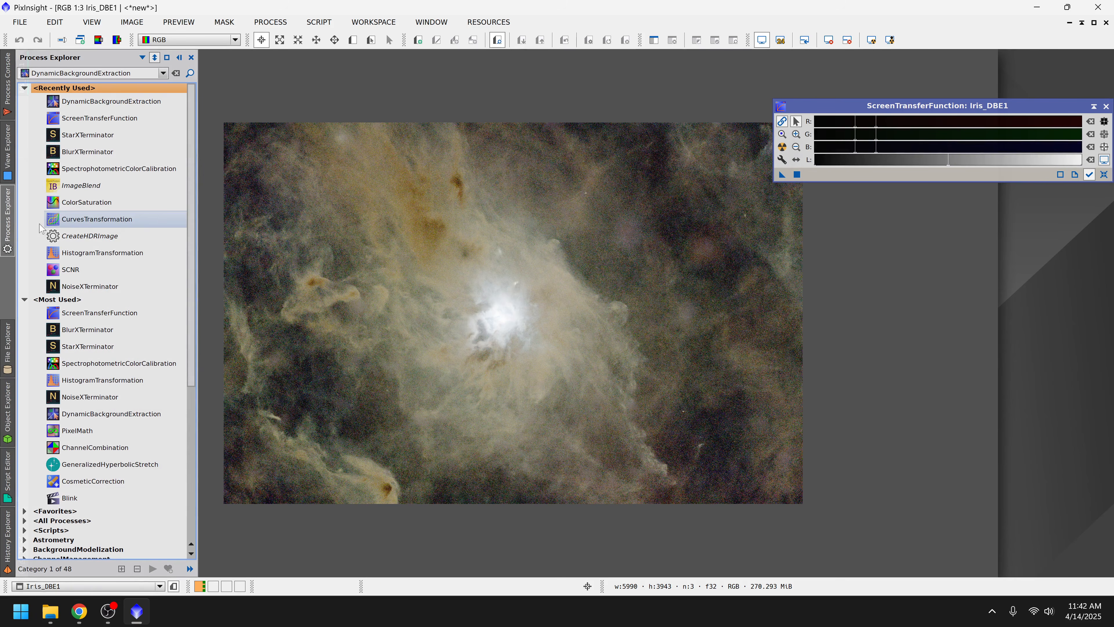
left_click(175, 74)
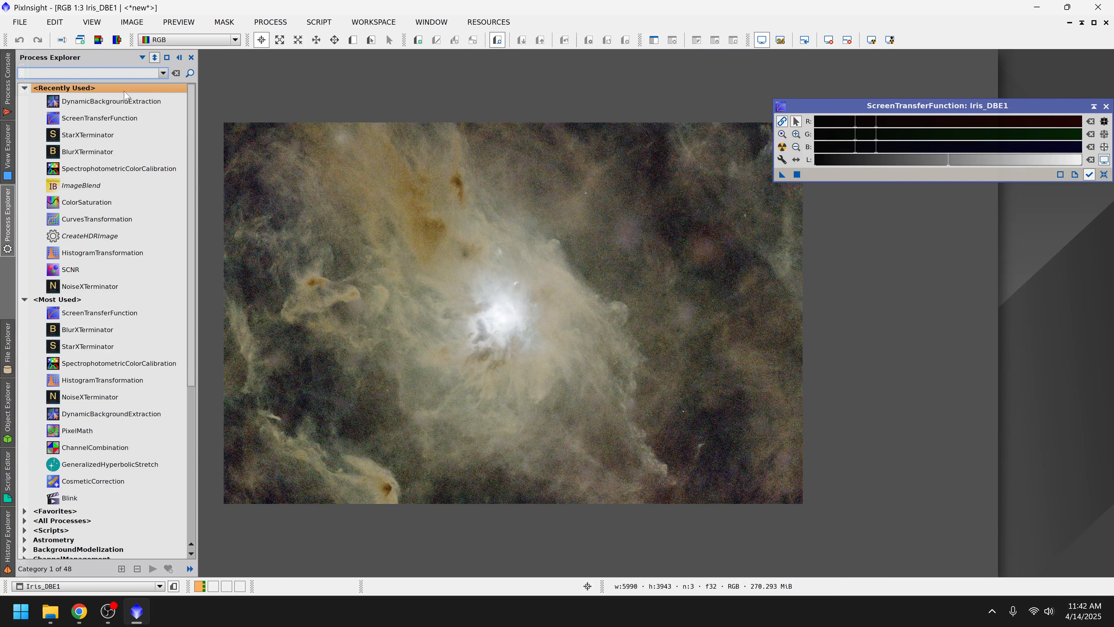
type("noise")
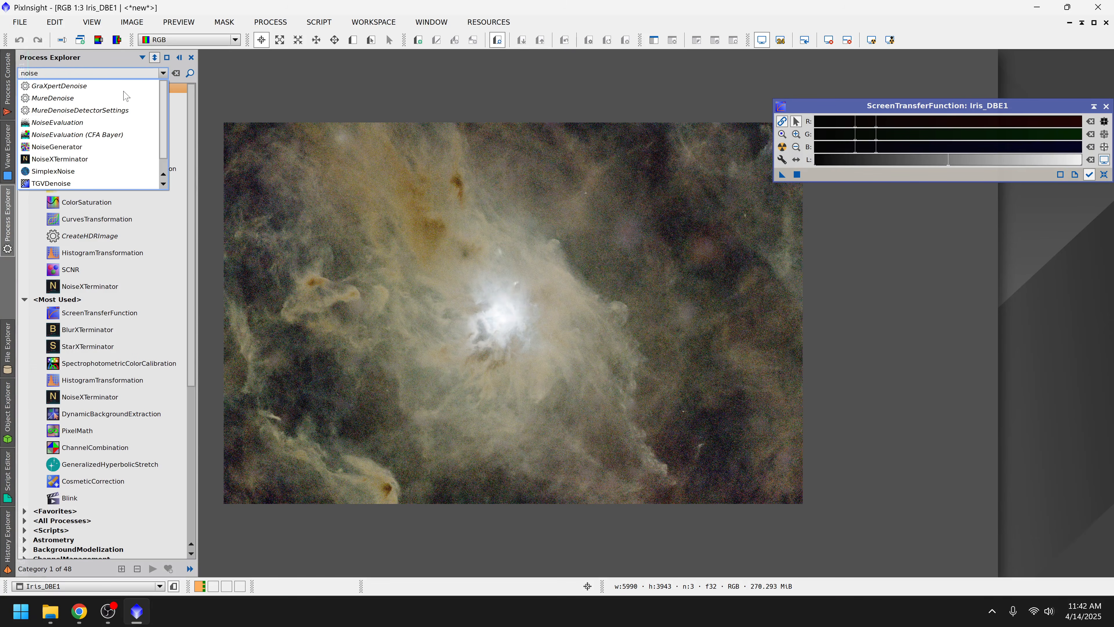
type("x")
left_click(90, 87)
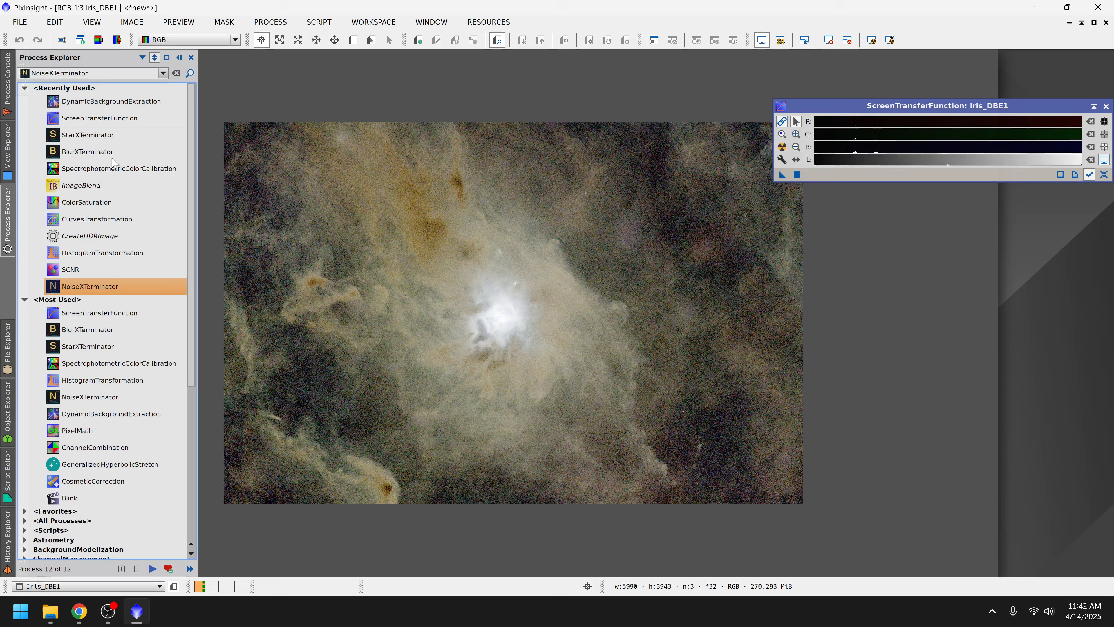
double_click(107, 287)
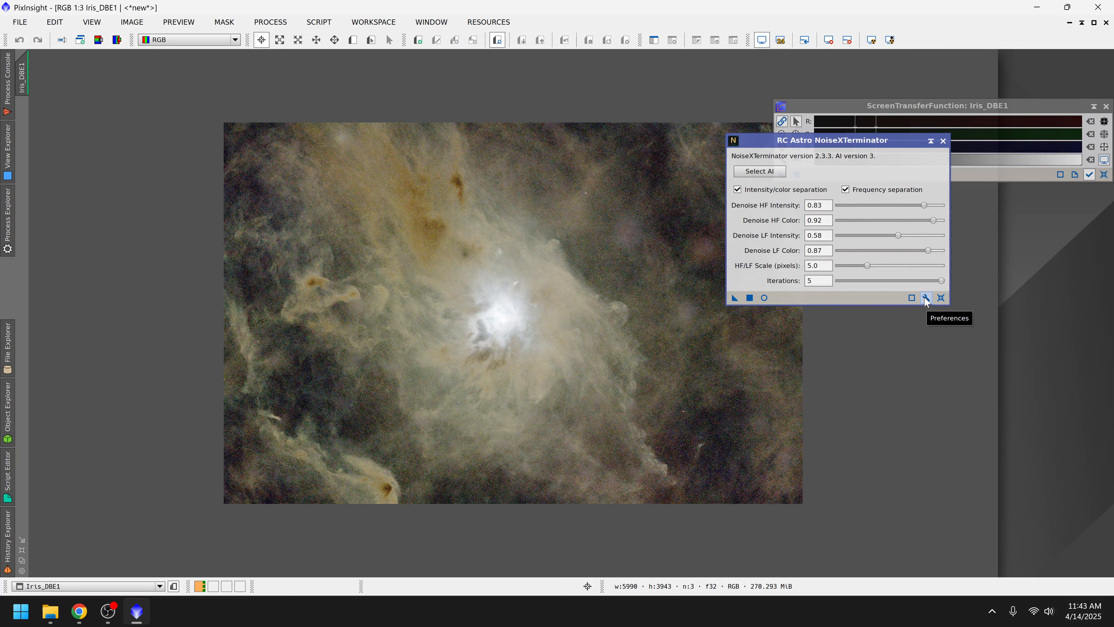
Step: Turn off both separation options, move NoiseXTerminator beside the image clear of the collapsed ScreenTransferFunction, and reset it to its defaults
left_click(863, 190)
left_click(807, 191)
left_click_drag(855, 147, 965, 184)
left_click(1093, 107)
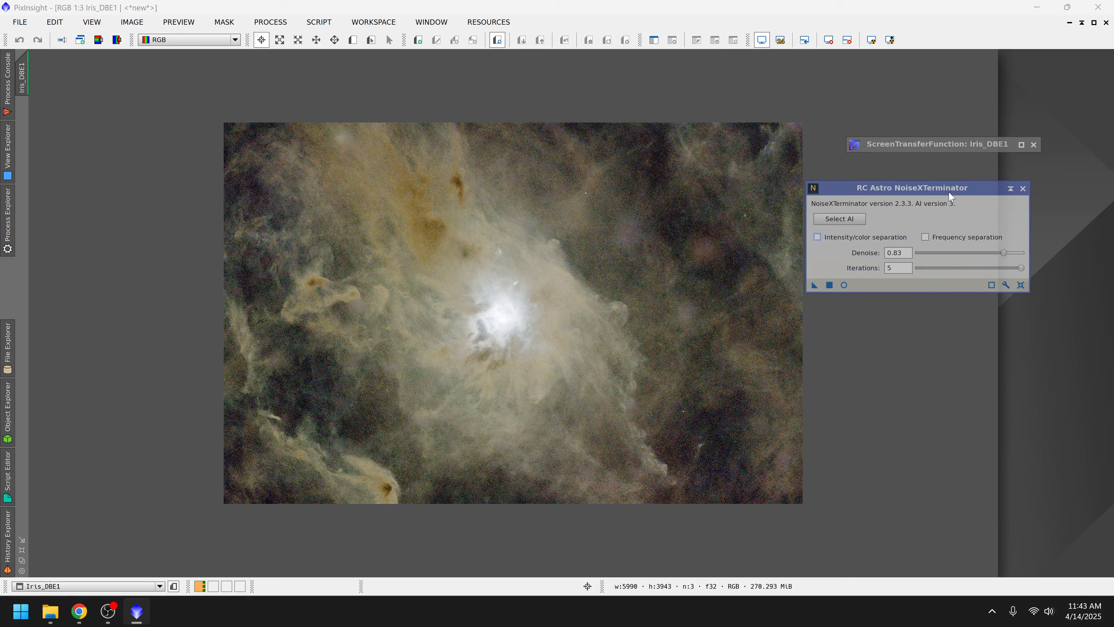
left_click(1020, 285)
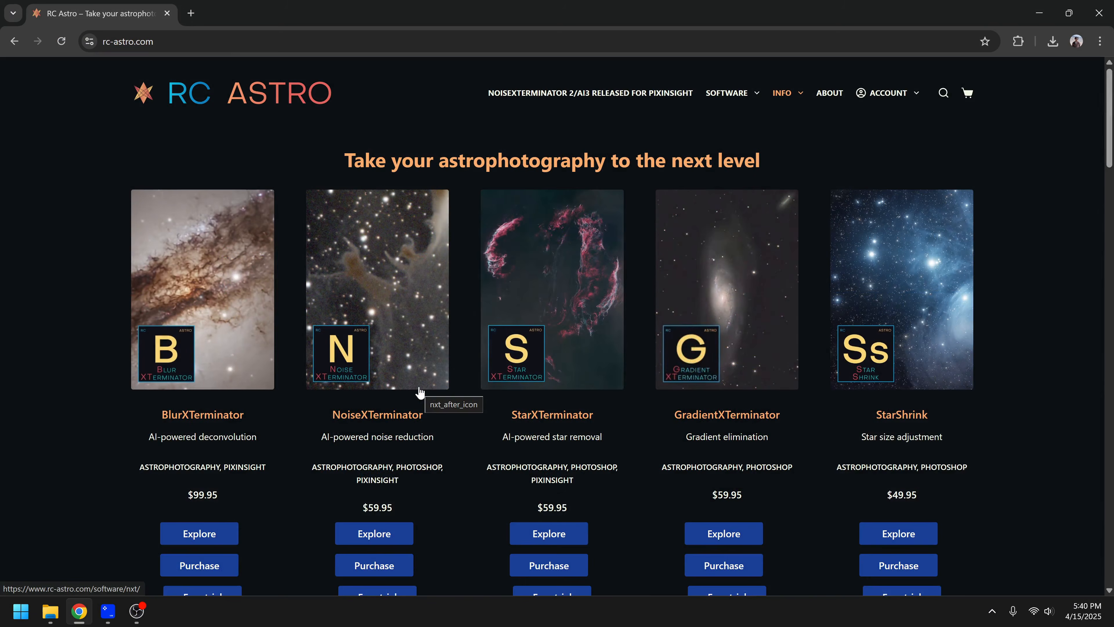
Step: On the RC Astro website in the browser, open the NoiseXTerminator 2/AI3 User Manual (PixInsight) and look through it
scroll(418, 386, "down", 10)
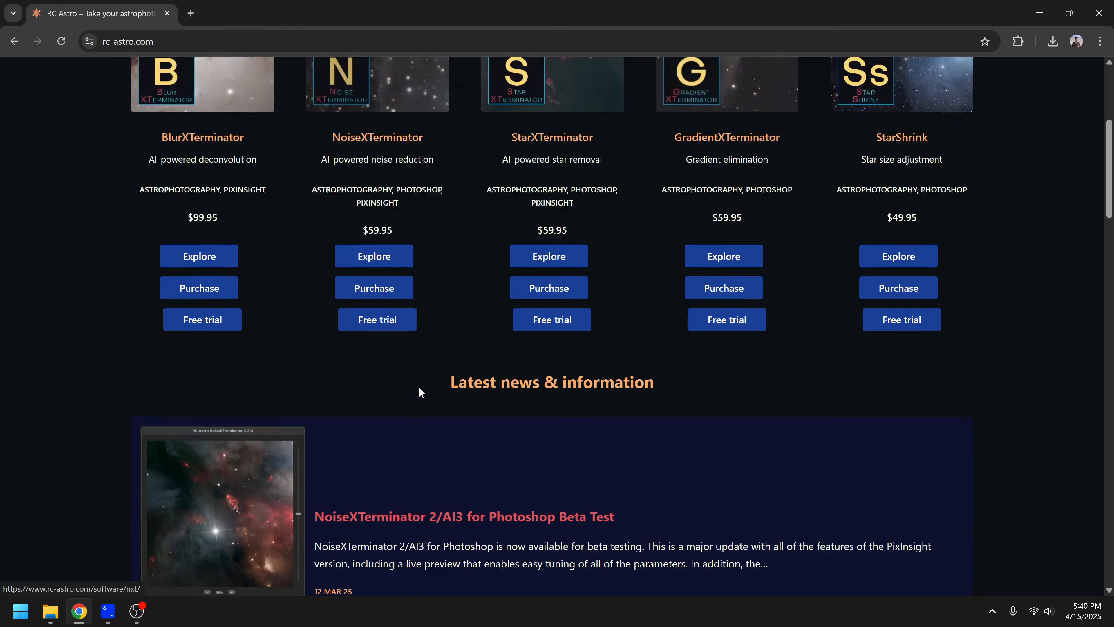
scroll(418, 387, "down", 2)
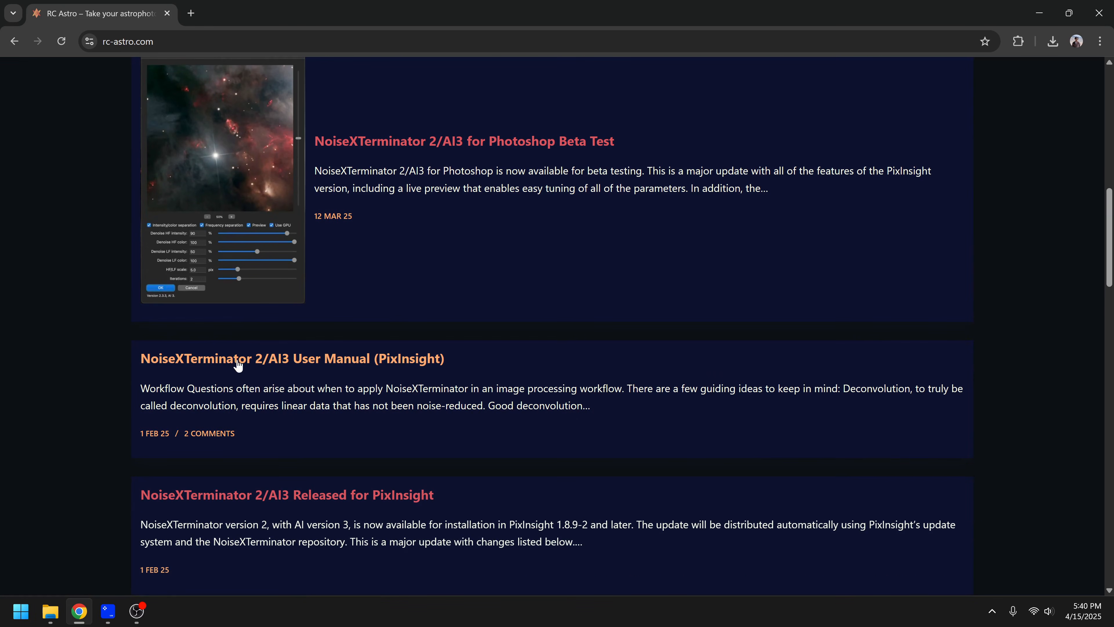
left_click(278, 369)
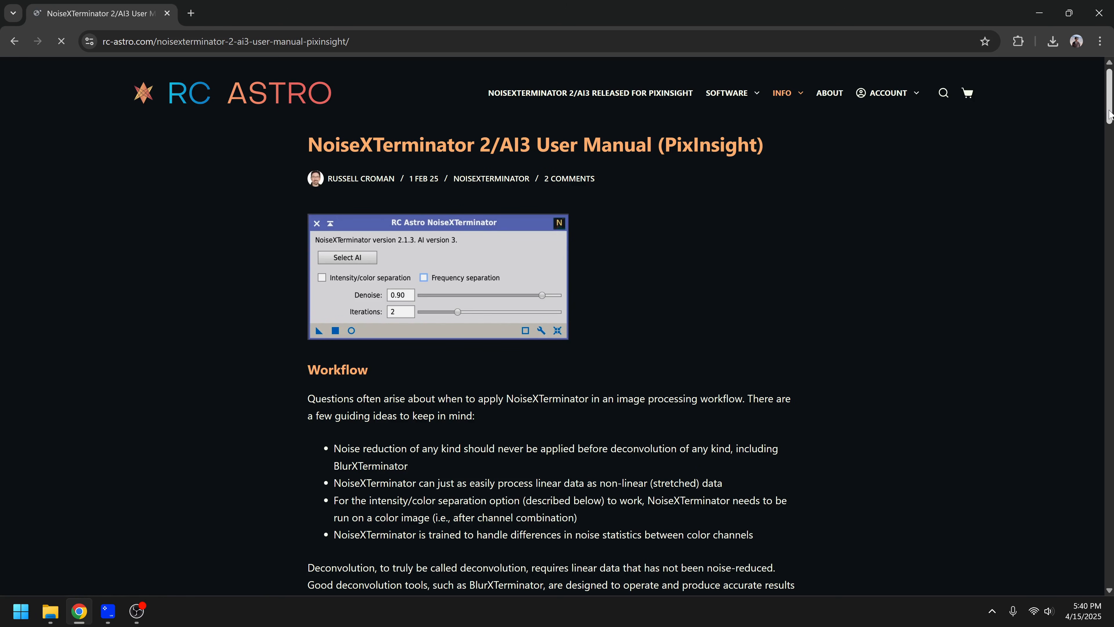
scroll(1105, 101, "down", 3)
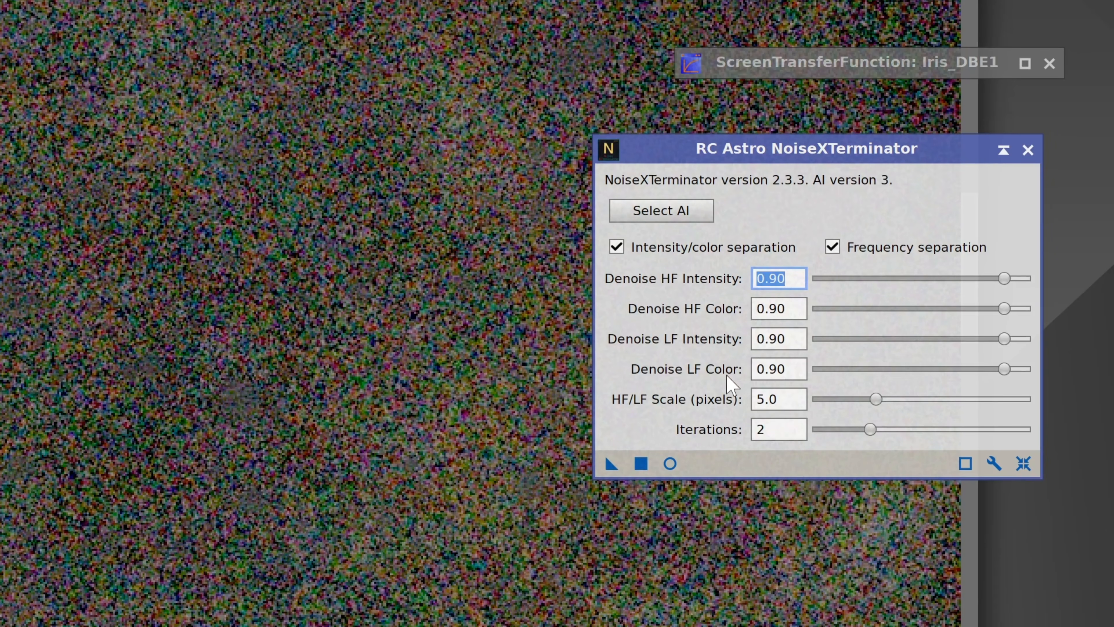
Step: Set NoiseXTerminator to 5 iterations and raise the HF and LF denoise values for both intensity and color to 1.00
mouse_move(680, 347)
mouse_move(872, 437)
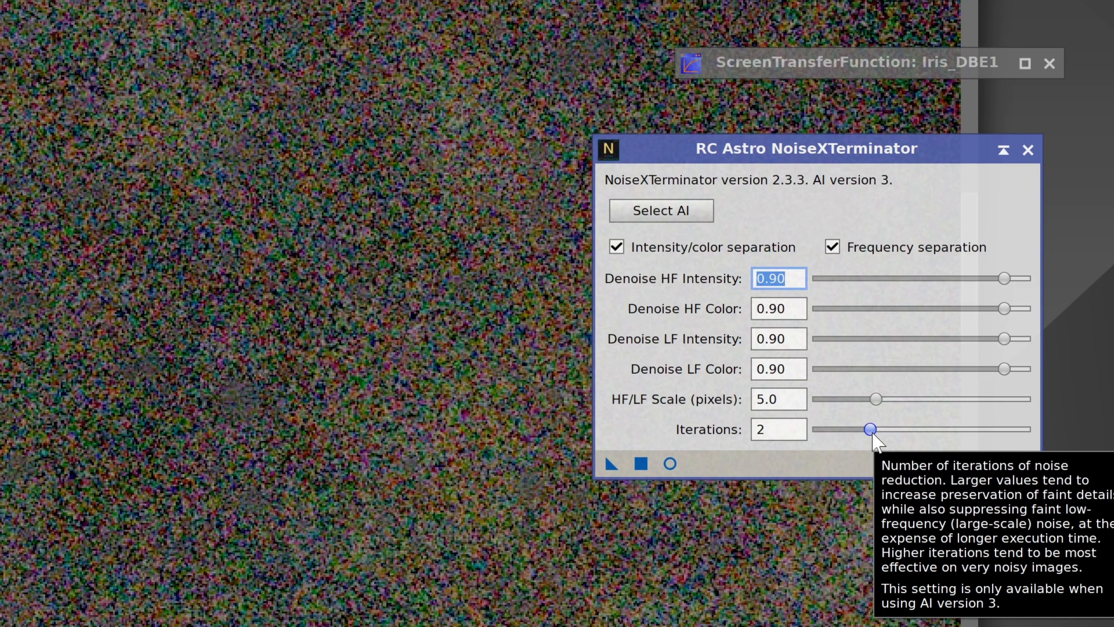
left_click_drag(872, 435, 1010, 430)
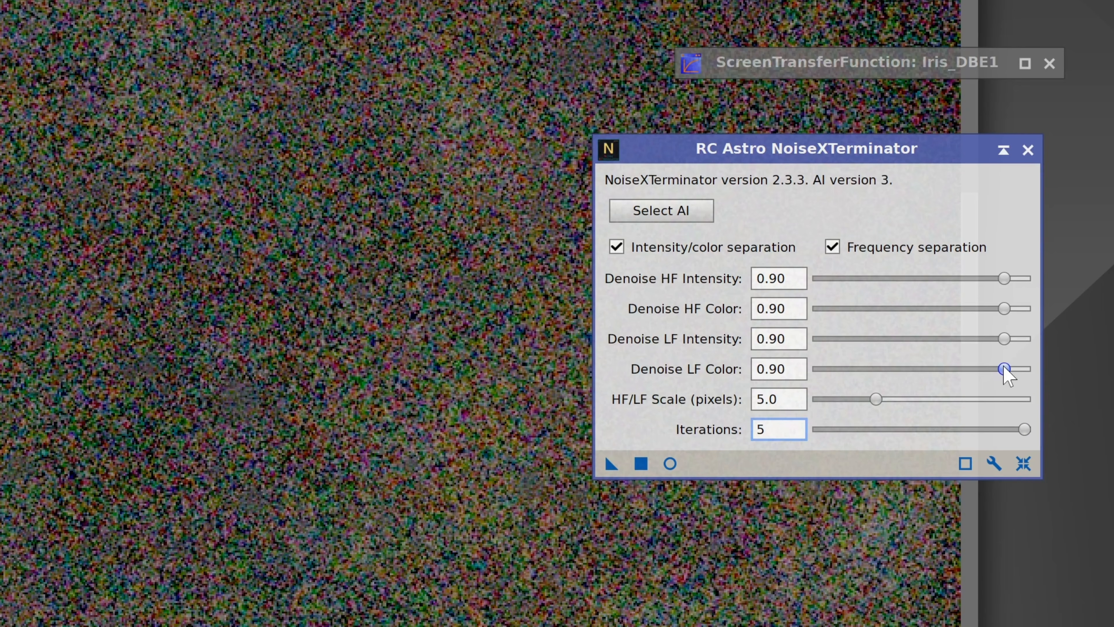
left_click_drag(1004, 369, 1054, 378)
left_click_drag(1005, 338, 1057, 311)
left_click(1016, 310)
left_click_drag(1009, 279, 1075, 284)
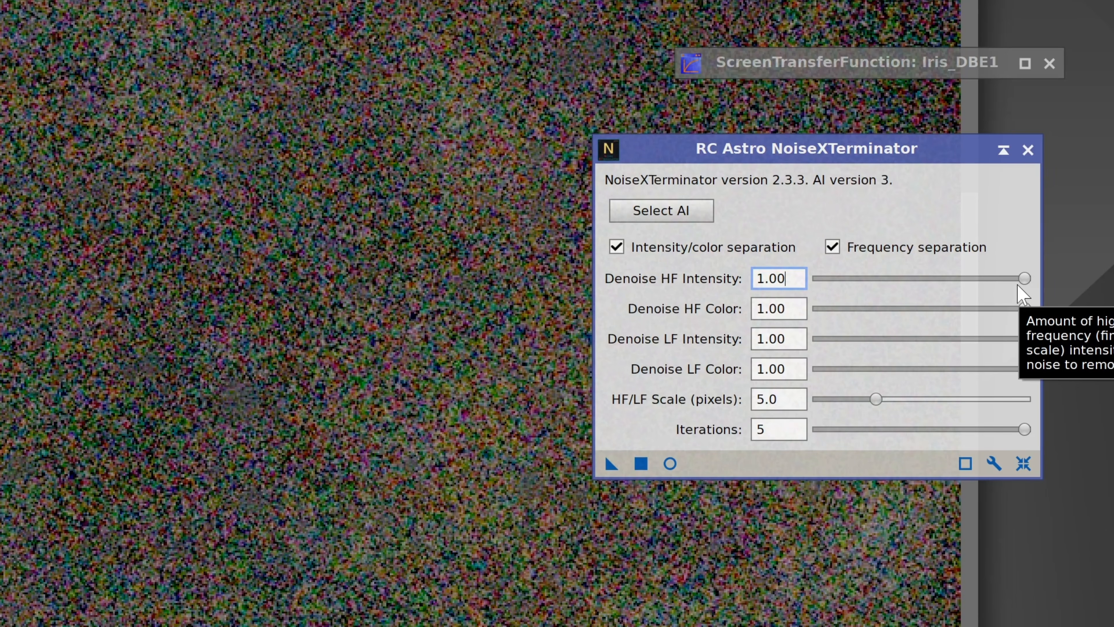
Step: Turn off Intensity/color separation and Frequency separation, and lower the single Denoise value to 0.76
left_click(755, 248)
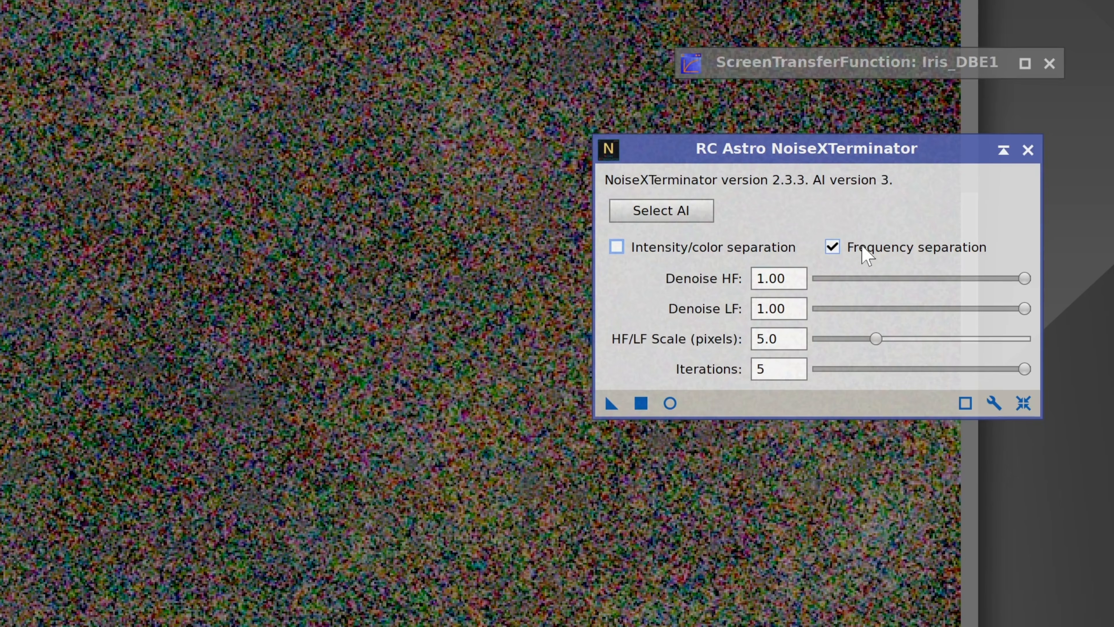
left_click(863, 248)
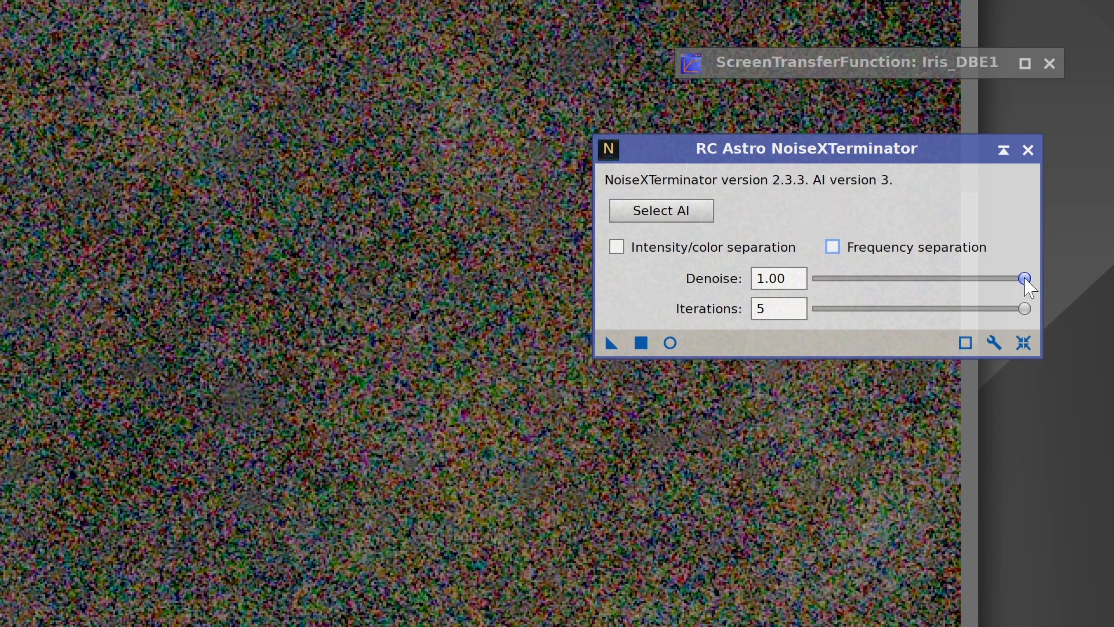
left_click_drag(1023, 279, 974, 278)
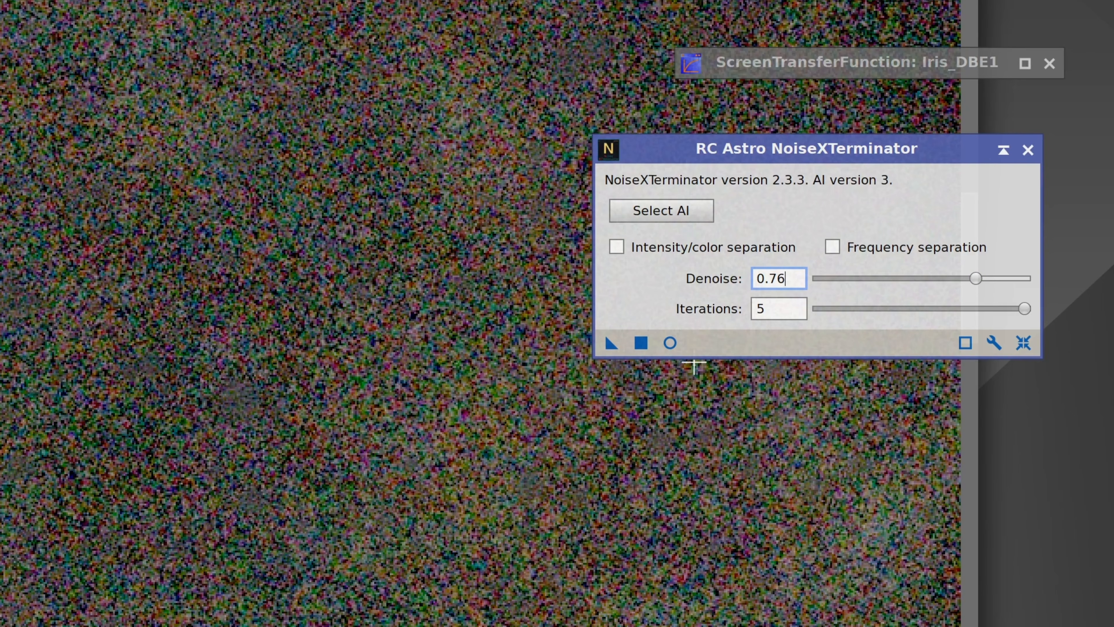
Step: Open the NoiseXTerminator real-time preview on Iris_DBE1 and zoom it into a small dark background area of the nebula
left_click(674, 348)
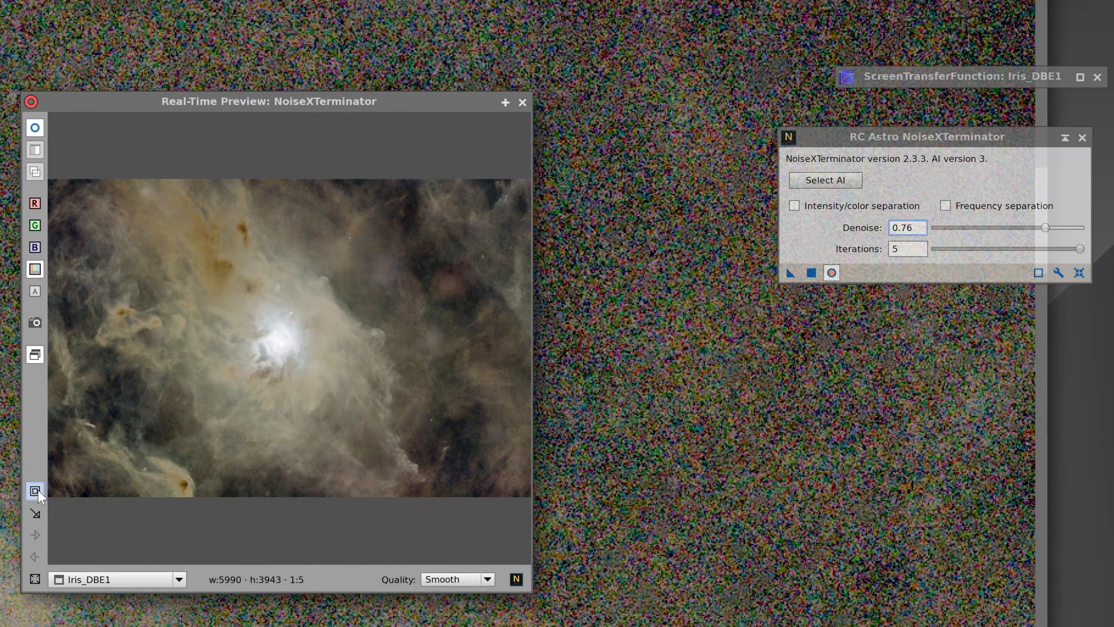
left_click(38, 492)
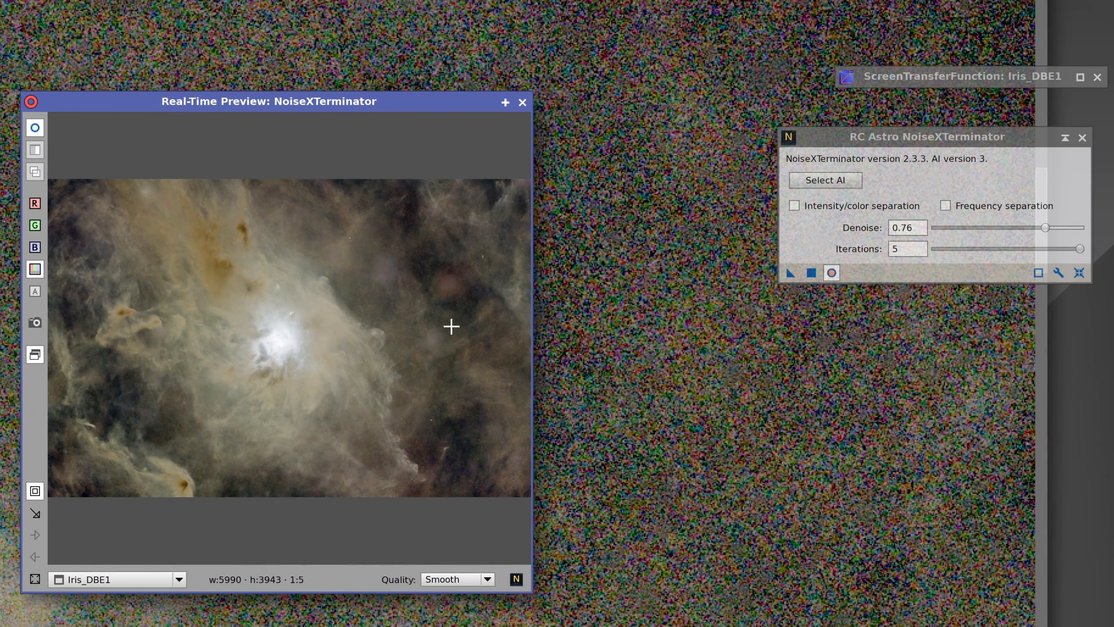
left_click_drag(410, 269, 497, 336)
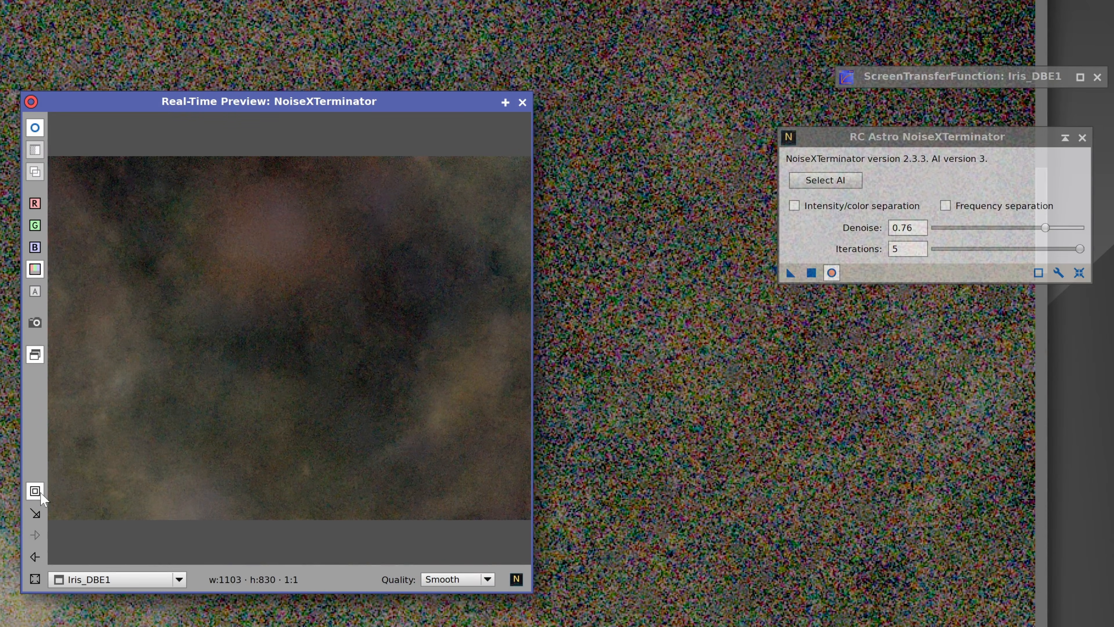
left_click_drag(313, 278, 430, 395)
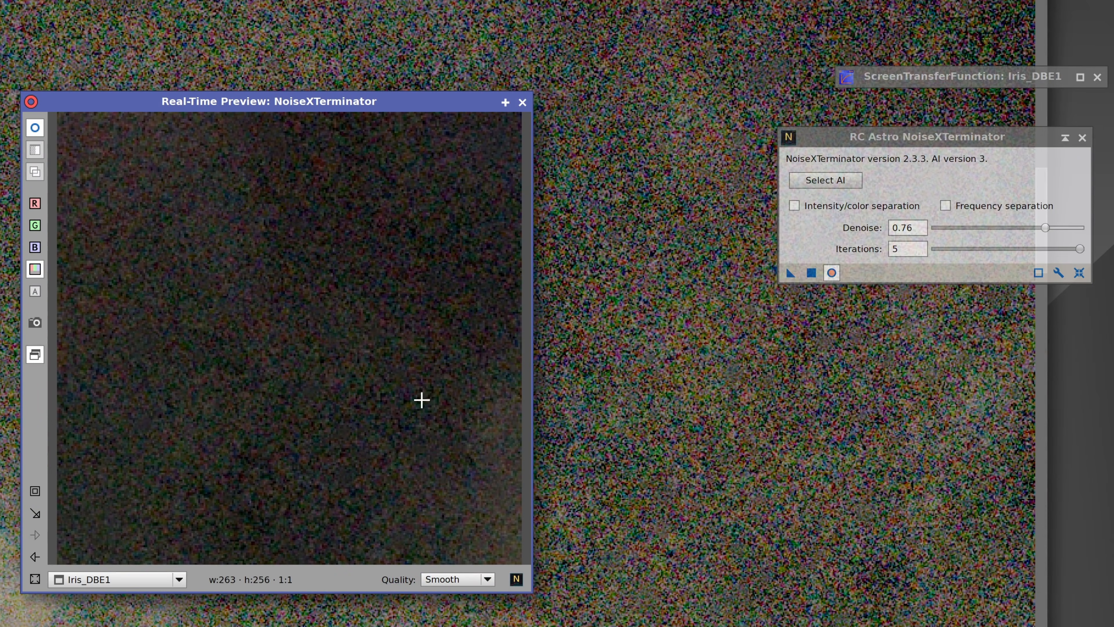
Step: Enable both Intensity/color separation and Frequency separation for the previewed noise reduction
left_click(894, 208)
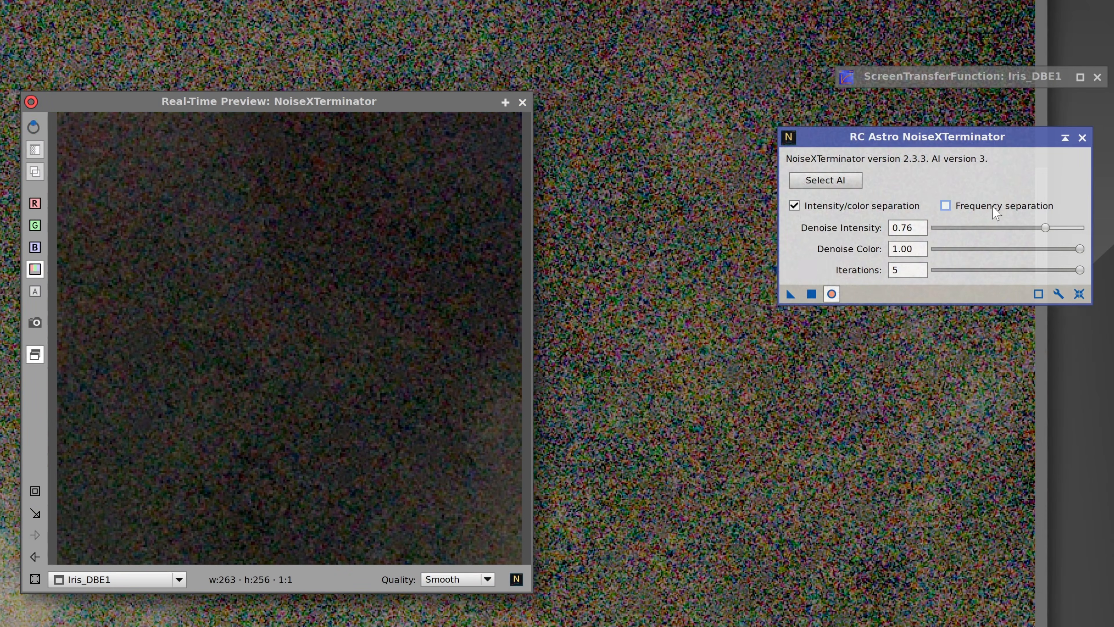
left_click(994, 208)
left_click(875, 207)
left_click(902, 209)
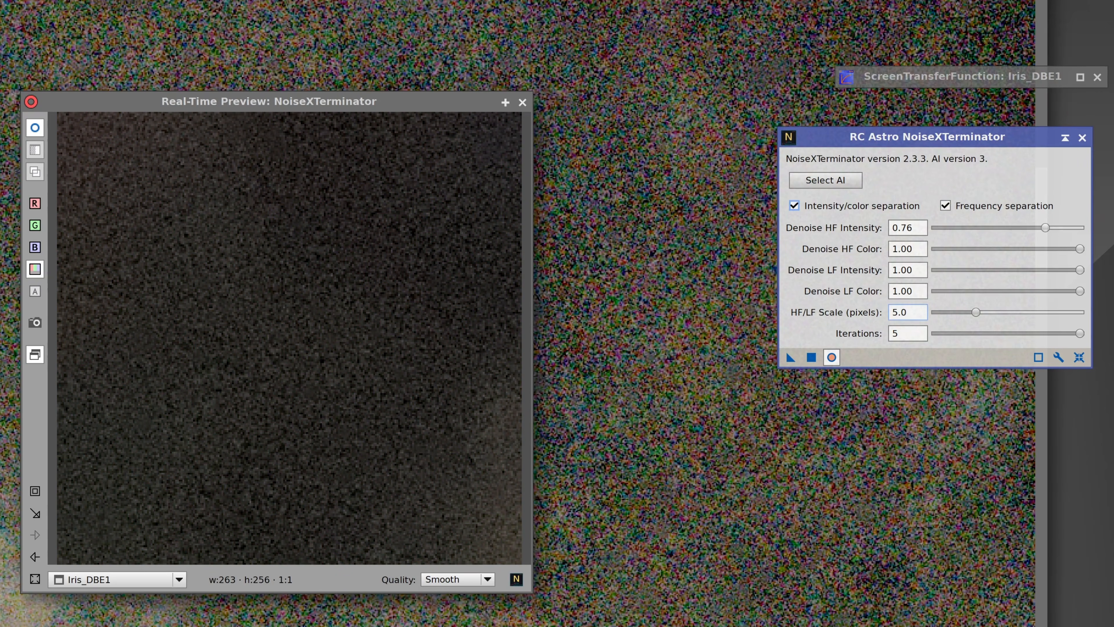
Step: Try low high-frequency denoise values in the preview, and settle on 0.82 for Denoise HF Color and 0.59 for Denoise HF Intensity
left_click_drag(1080, 249, 946, 253)
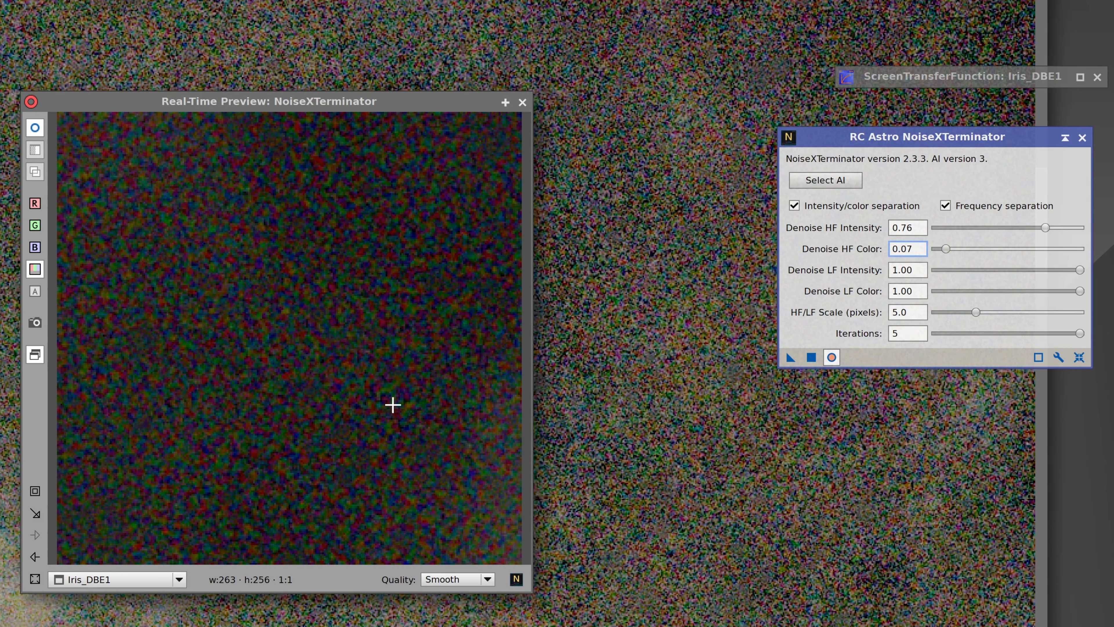
left_click_drag(947, 253, 951, 227)
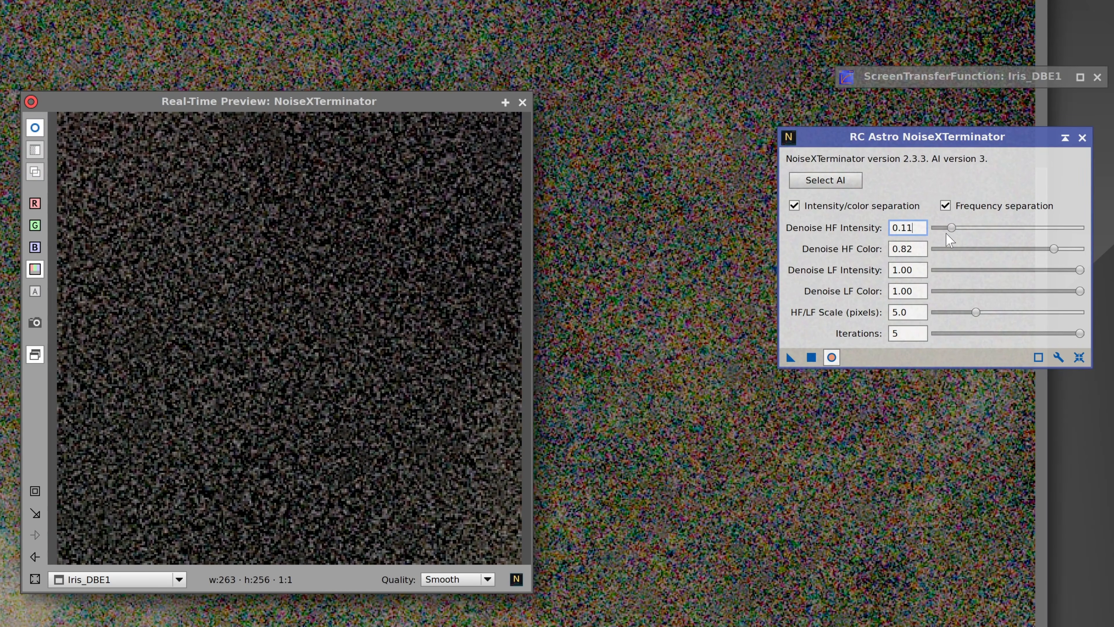
left_click_drag(951, 227, 1021, 228)
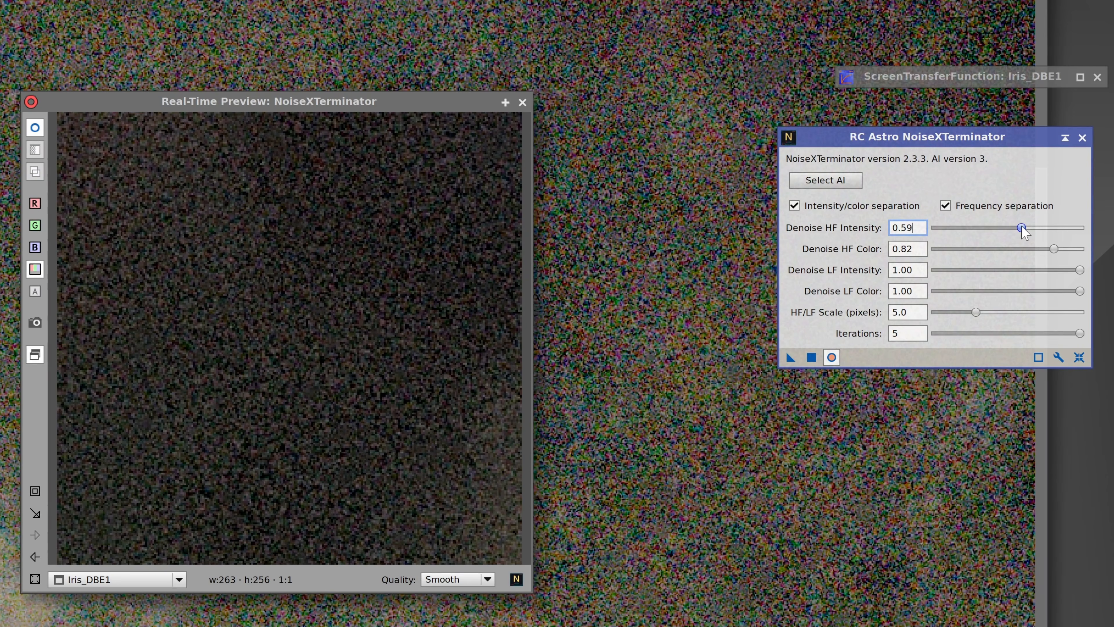
Step: Set Denoise HF Intensity to 0.80, HF Color to 0.90, LF Intensity to 0.54 and LF Color to 0.85 while previewing a larger nebula area
left_click_drag(1022, 228, 1081, 228)
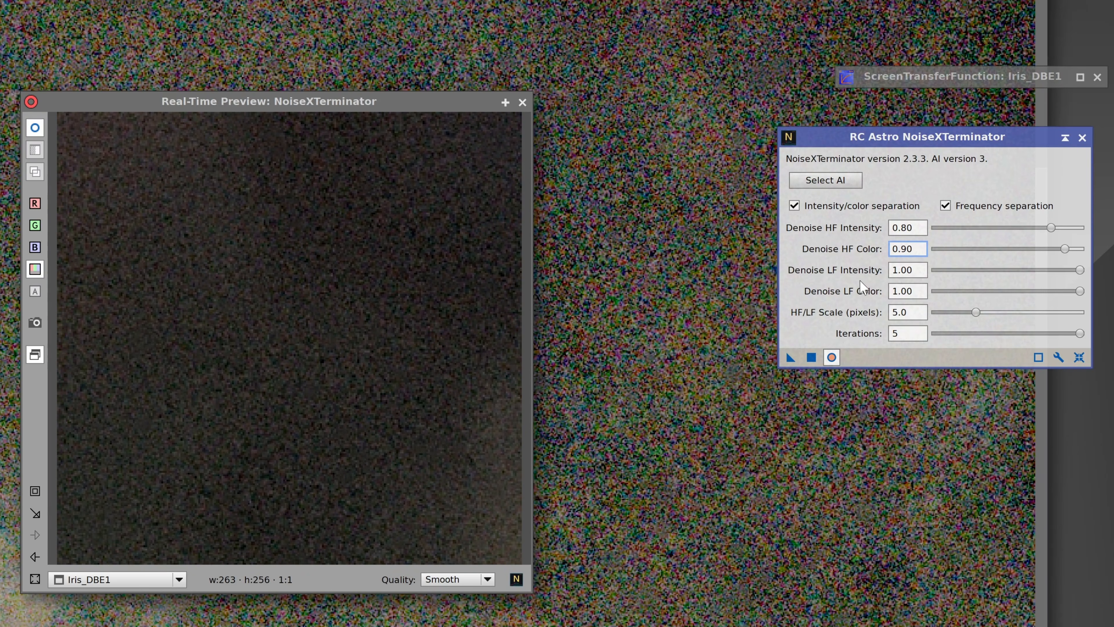
left_click(41, 562)
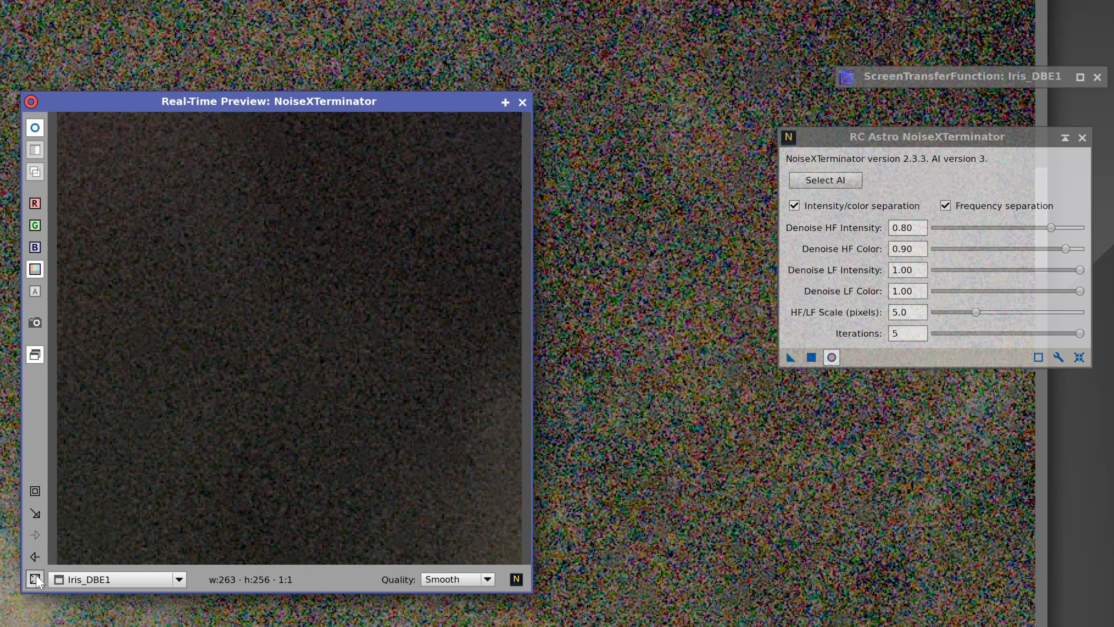
left_click(34, 579)
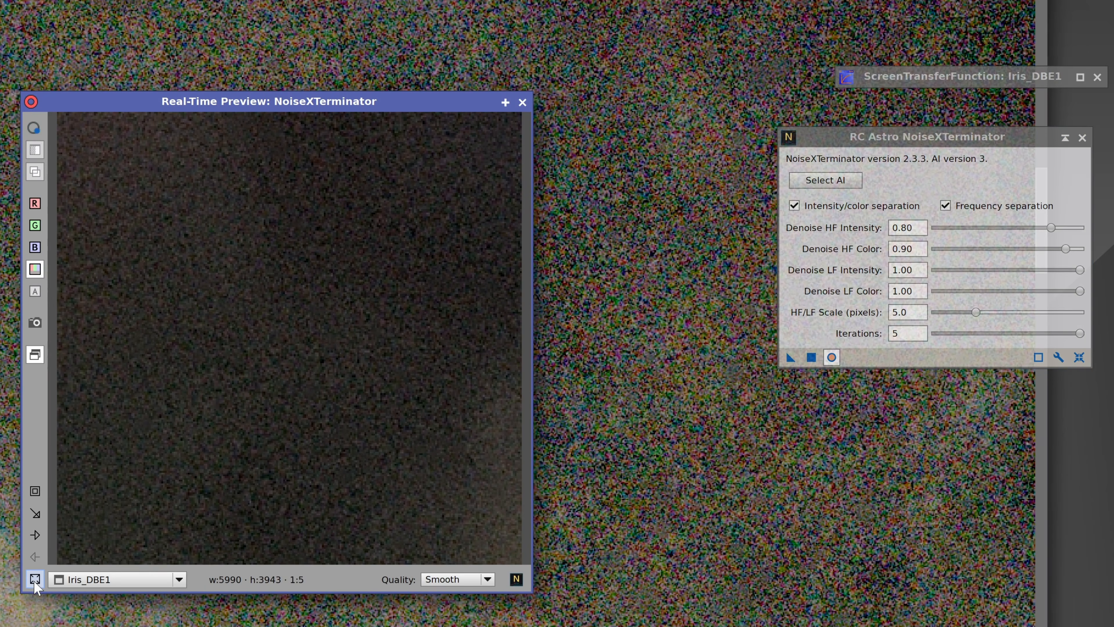
left_click_drag(105, 375, 199, 450)
left_click_drag(1074, 292, 932, 291)
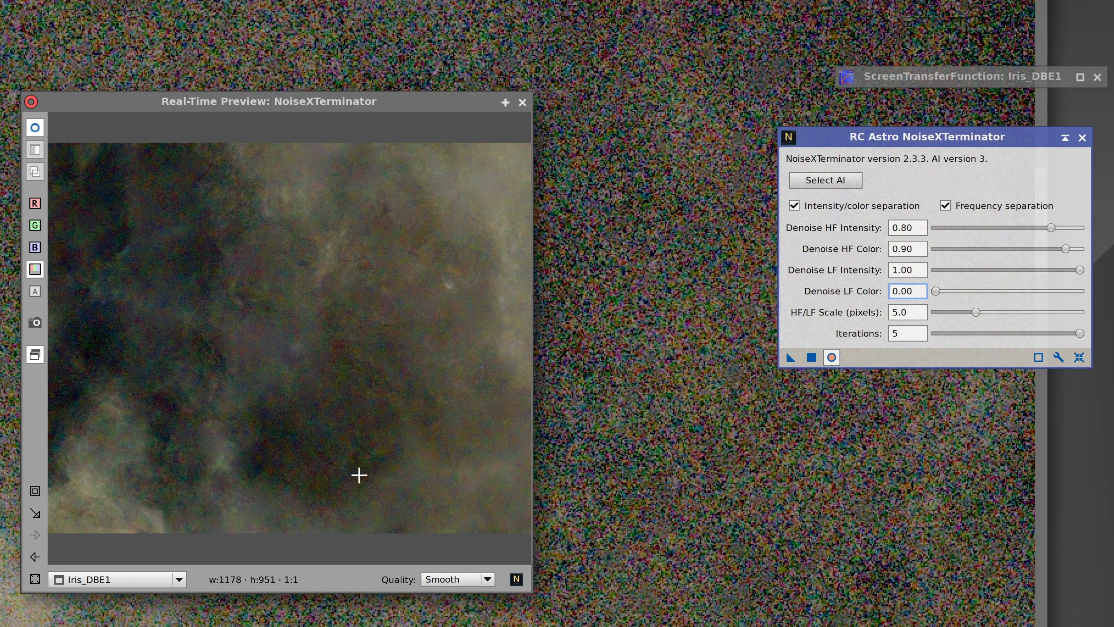
left_click_drag(935, 291, 1014, 273)
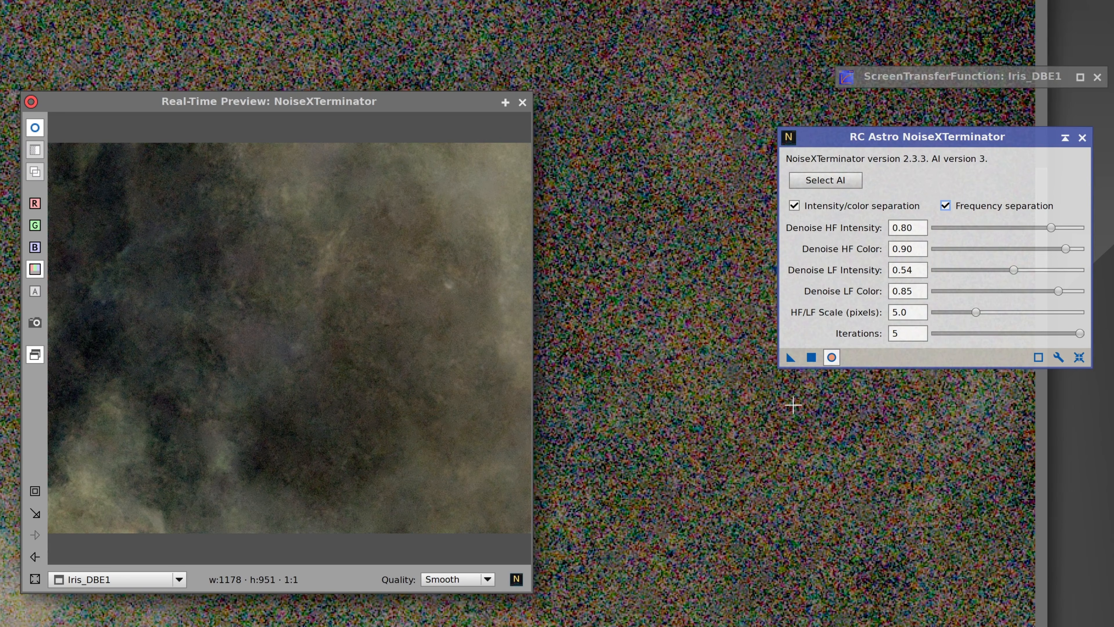
Step: Try both separations off, re-enable them to apply the noise reduction to Iris_DBE1, and close the real-time preview and NoiseXTerminator
left_click(907, 207)
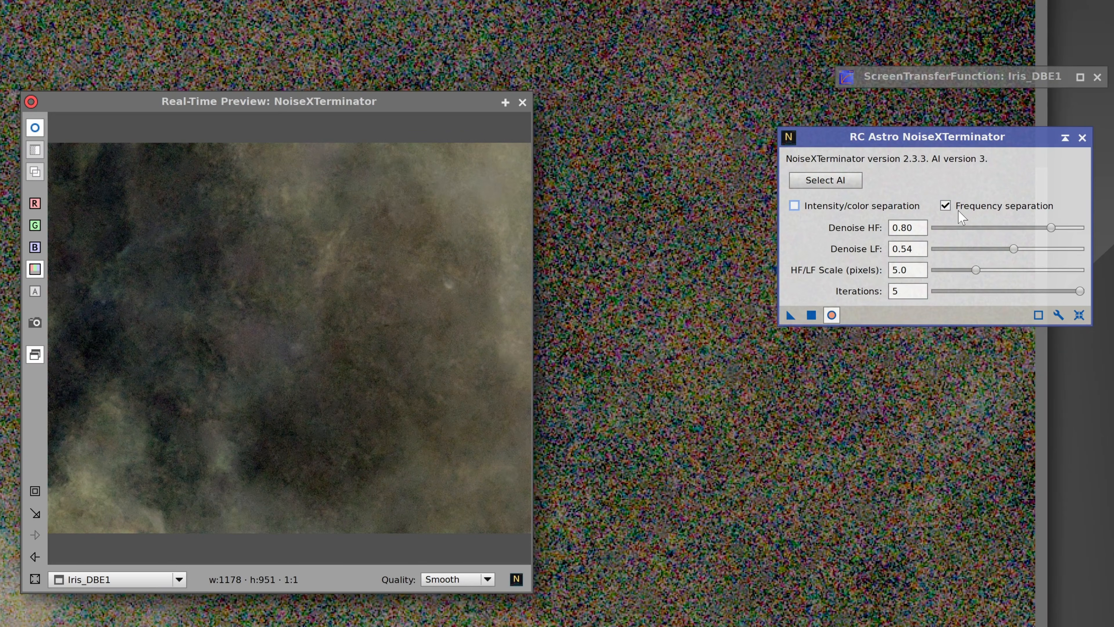
left_click(985, 206)
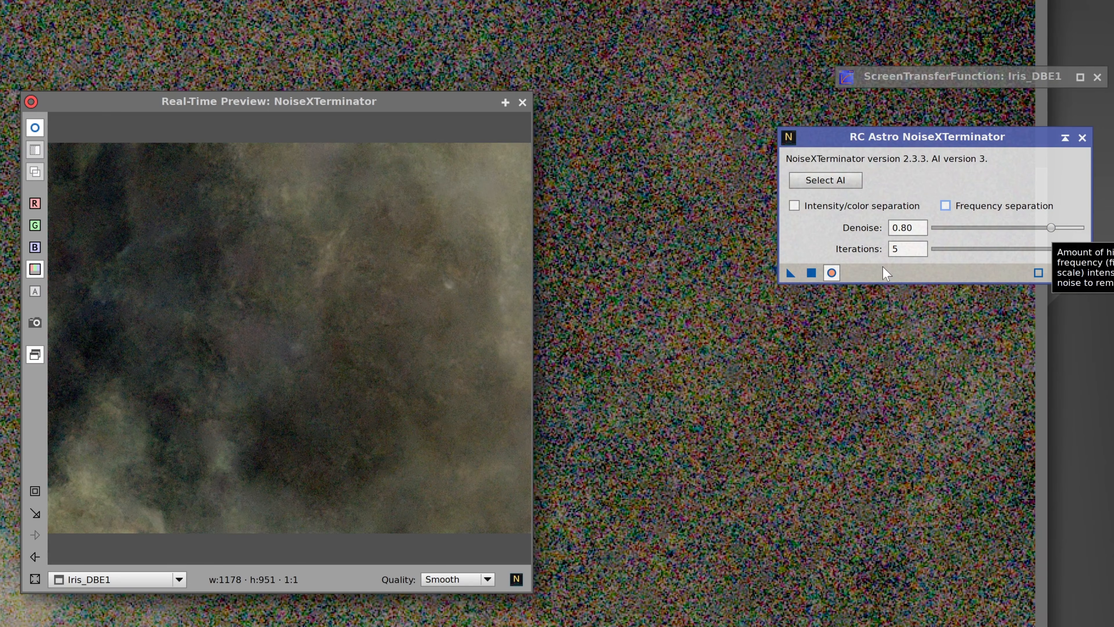
left_click(523, 102)
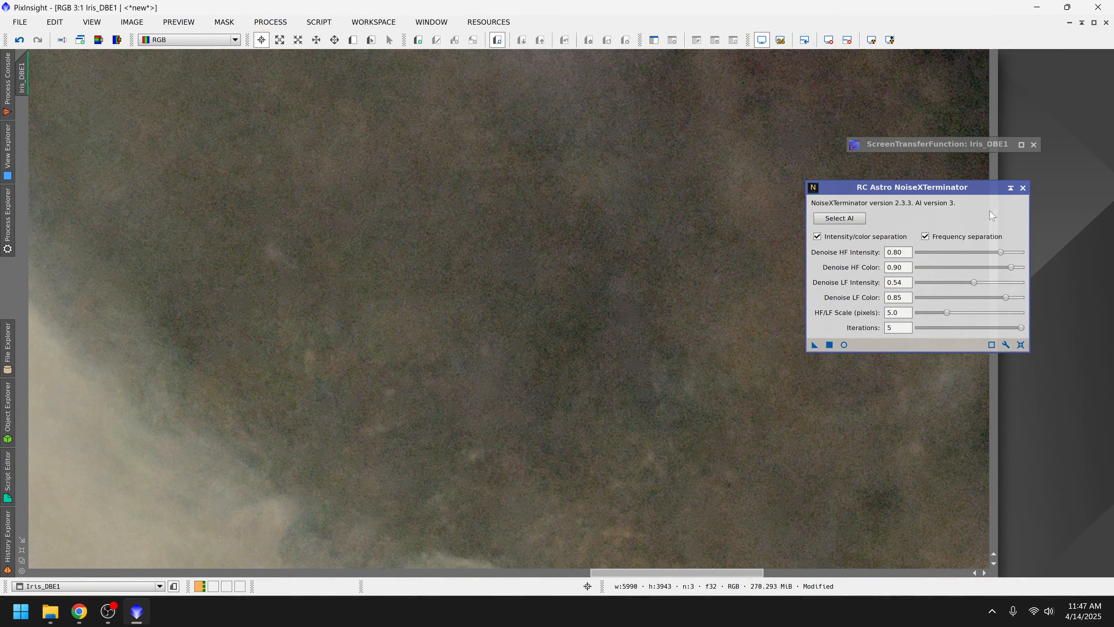
left_click(1023, 188)
Step: Compare the magnified dark area of Iris_DBE1 before and after noise reduction by undoing and redoing it, leaving the noise reduction applied
left_click(19, 42)
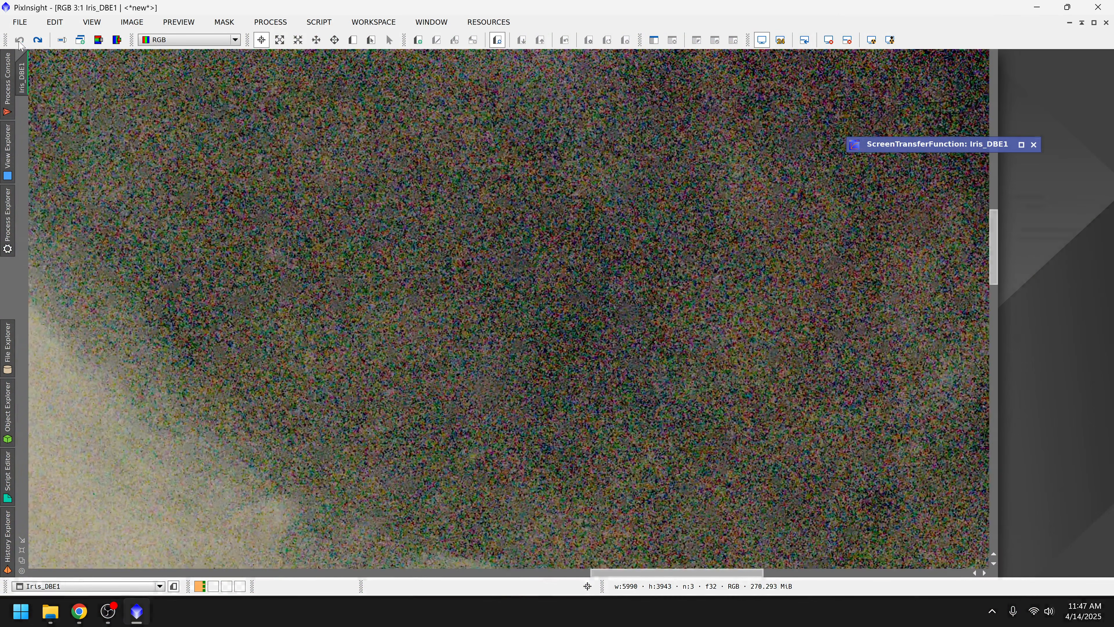
left_click(38, 40)
left_click(20, 42)
left_click(38, 40)
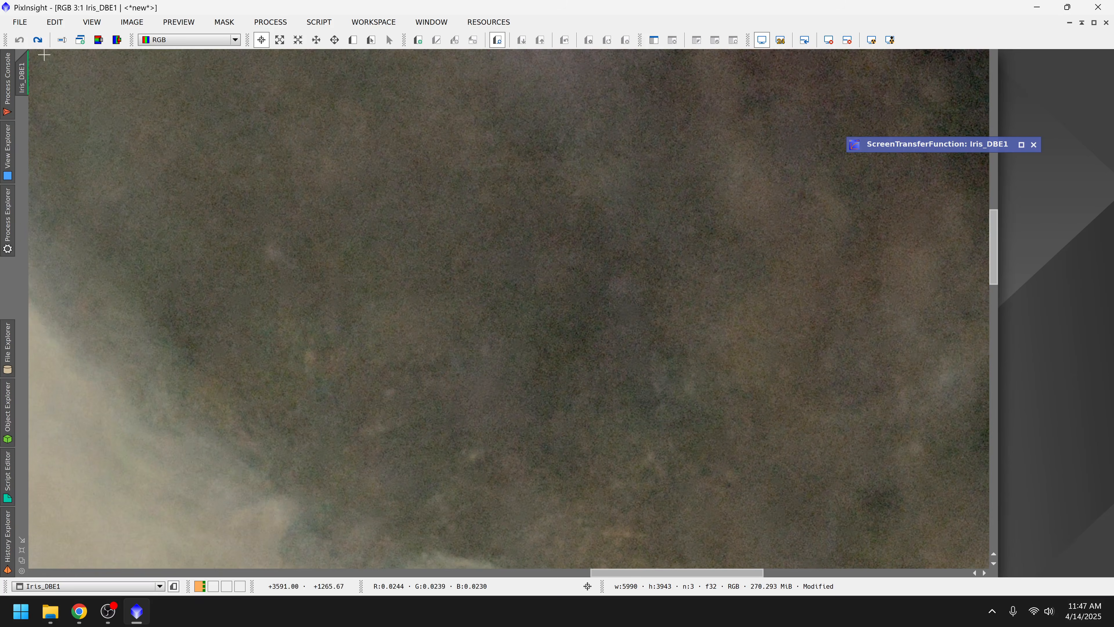
Step: Repeat the before-and-after noise comparison on a dark dust area near the nebula's outer edge, keep the noise reduction, and inspect the whole image
scroll(339, 301, "down", 3)
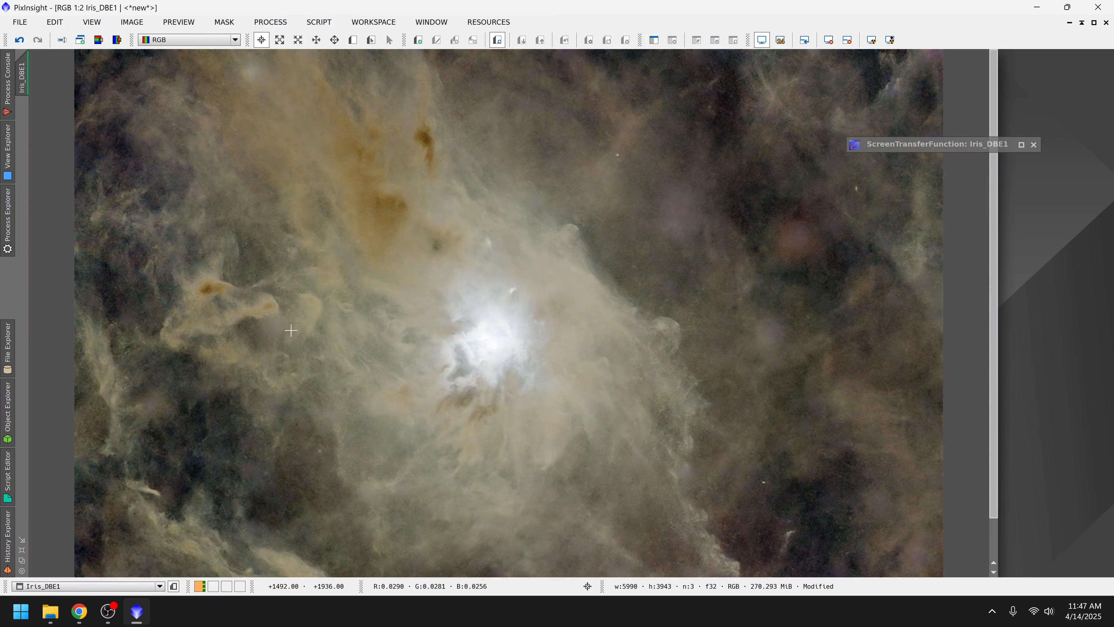
scroll(217, 468, "up", 3)
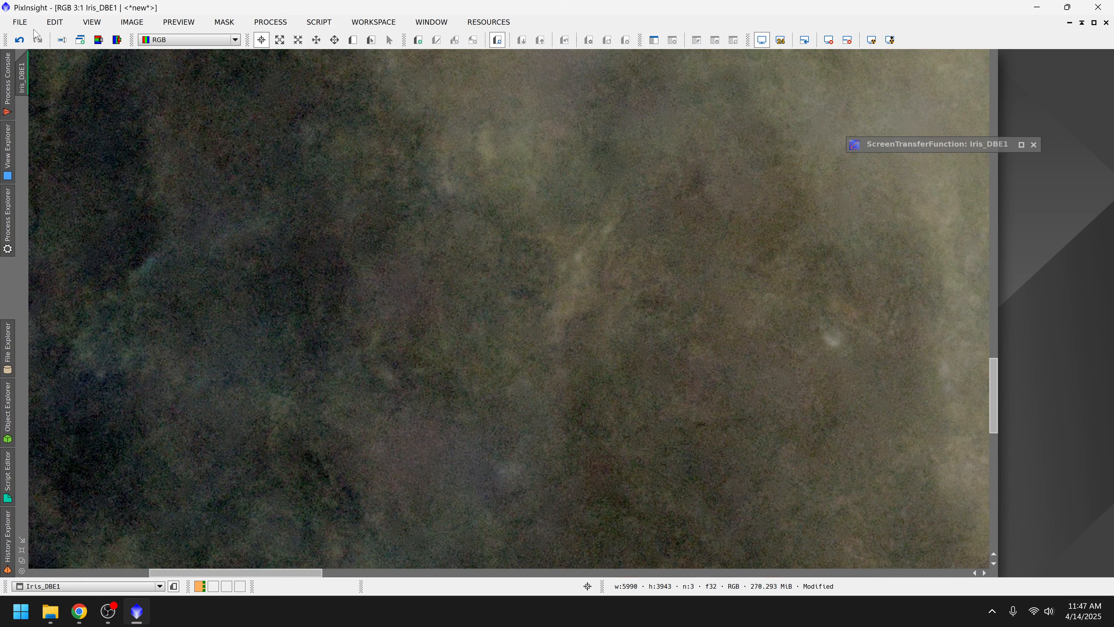
left_click(19, 40)
left_click(38, 41)
left_click(19, 40)
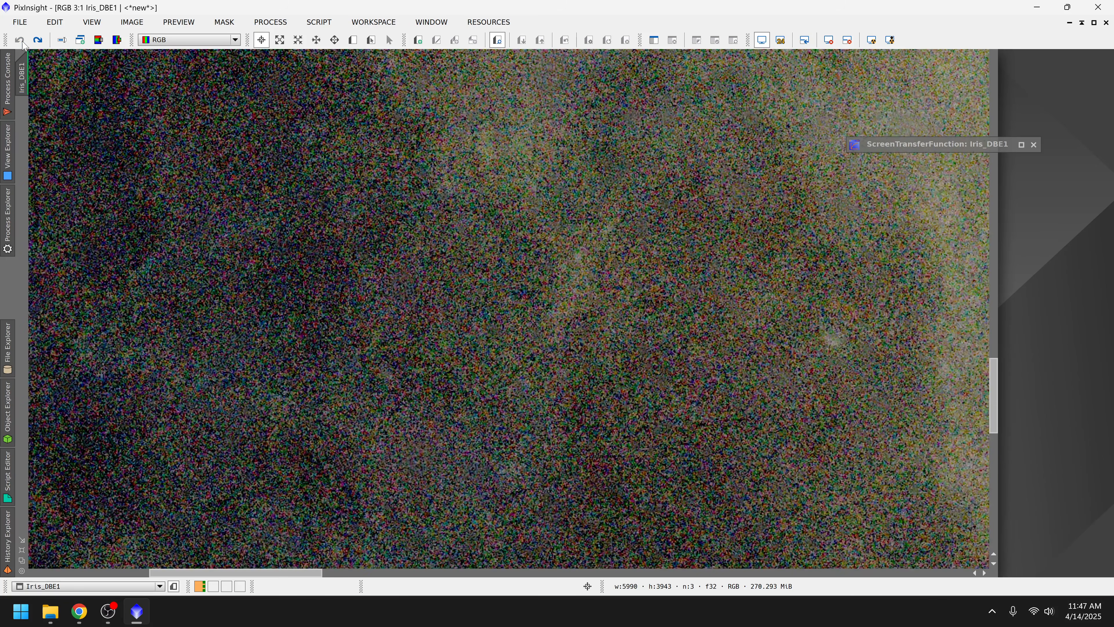
left_click(37, 40)
left_click(20, 40)
left_click(38, 40)
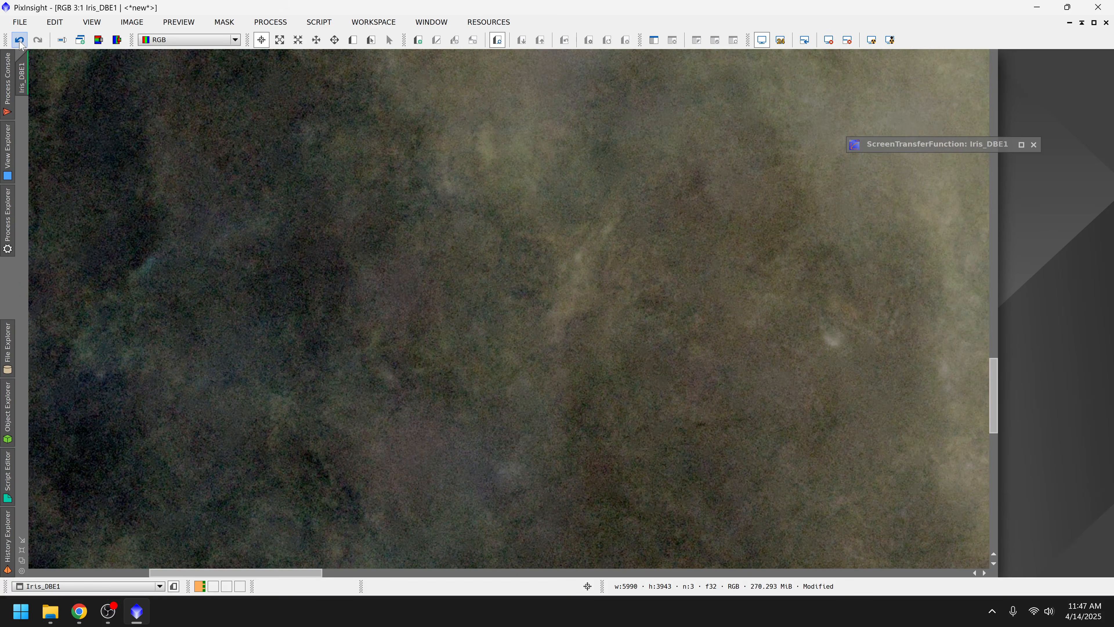
left_click(19, 40)
left_click(37, 40)
left_click(19, 40)
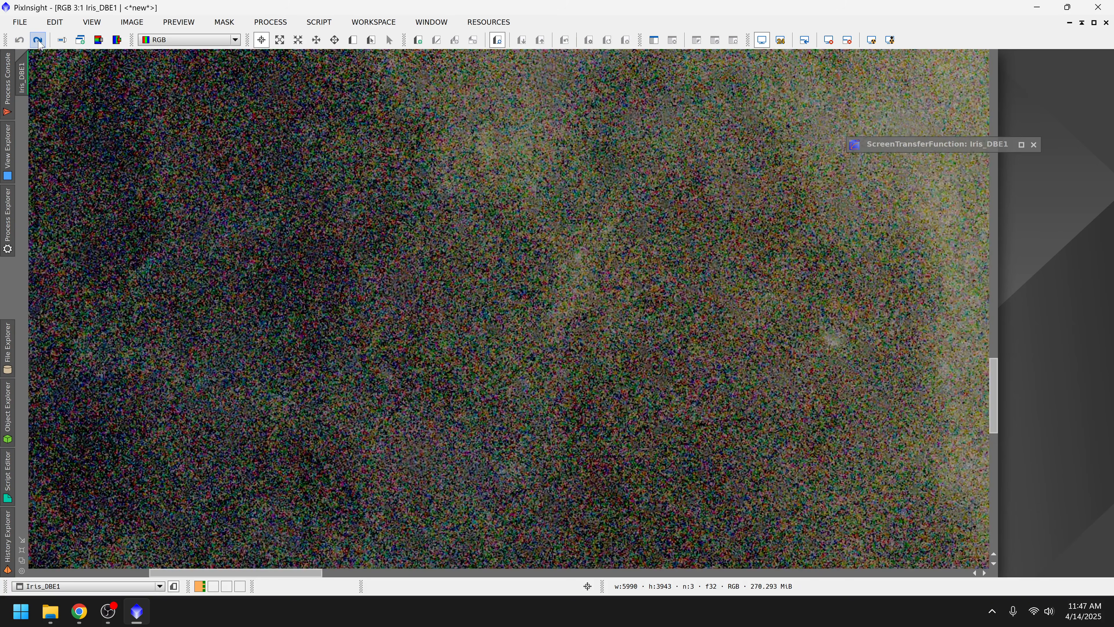
left_click(38, 40)
scroll(393, 269, "down", 3)
scroll(393, 269, "up", 1)
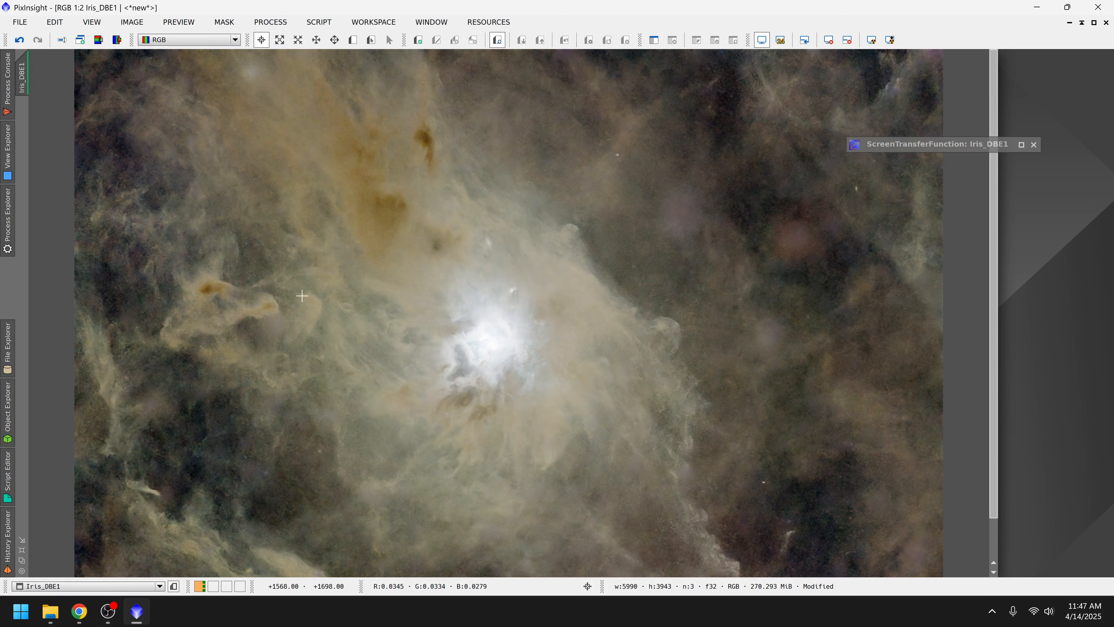
scroll(131, 349, "up", 2)
scroll(150, 309, "down", 2)
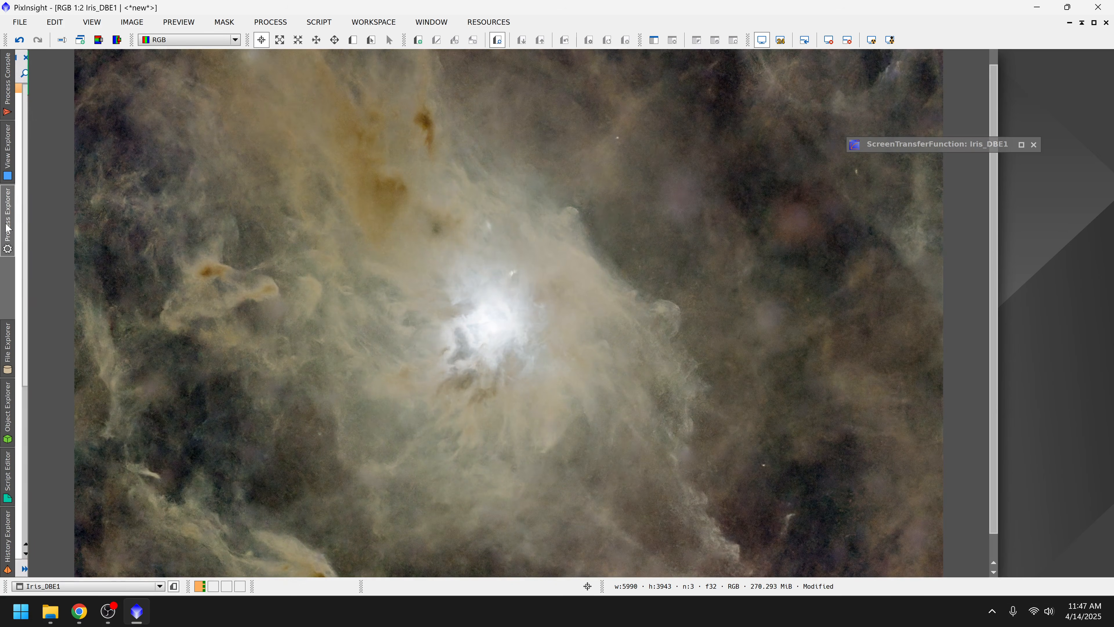
Step: Find the SCNR process by name and open it
left_click(8, 215)
left_click(176, 74)
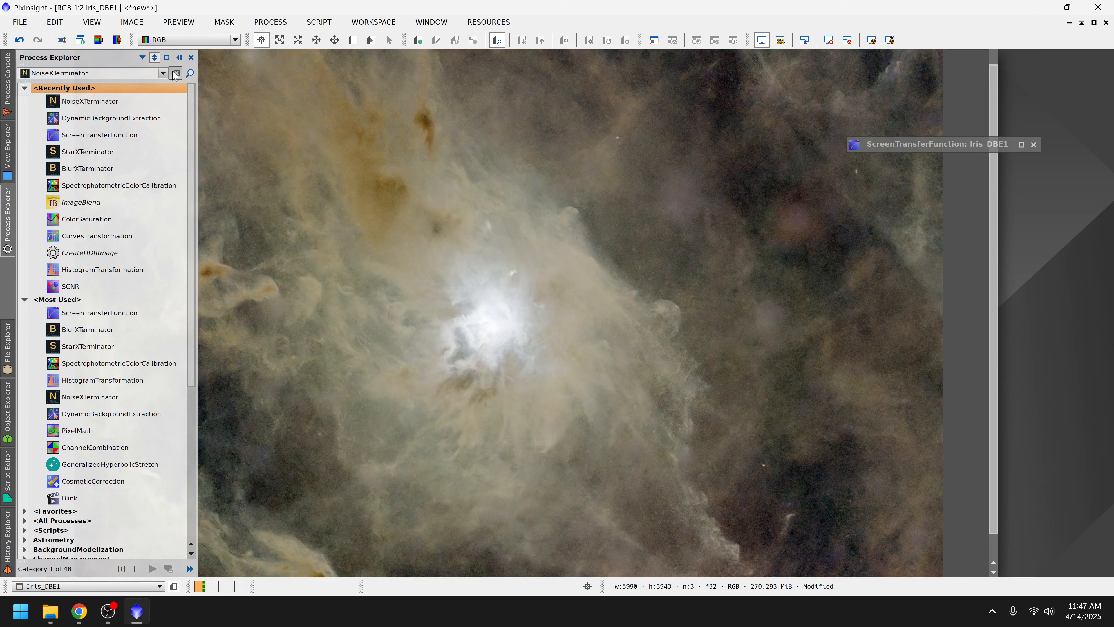
type("sc")
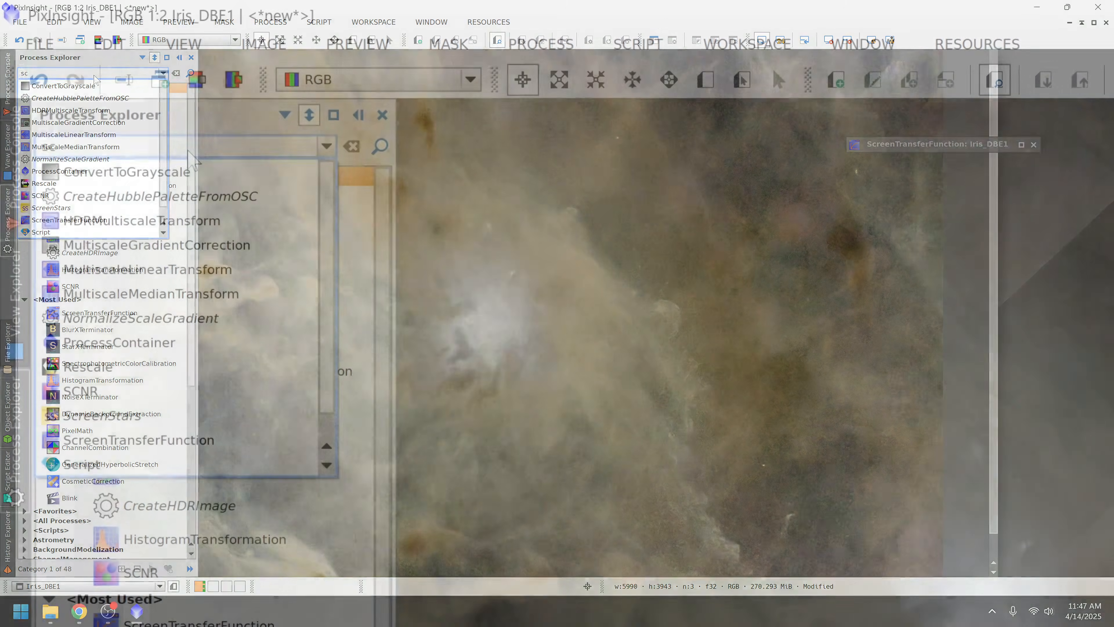
type("n")
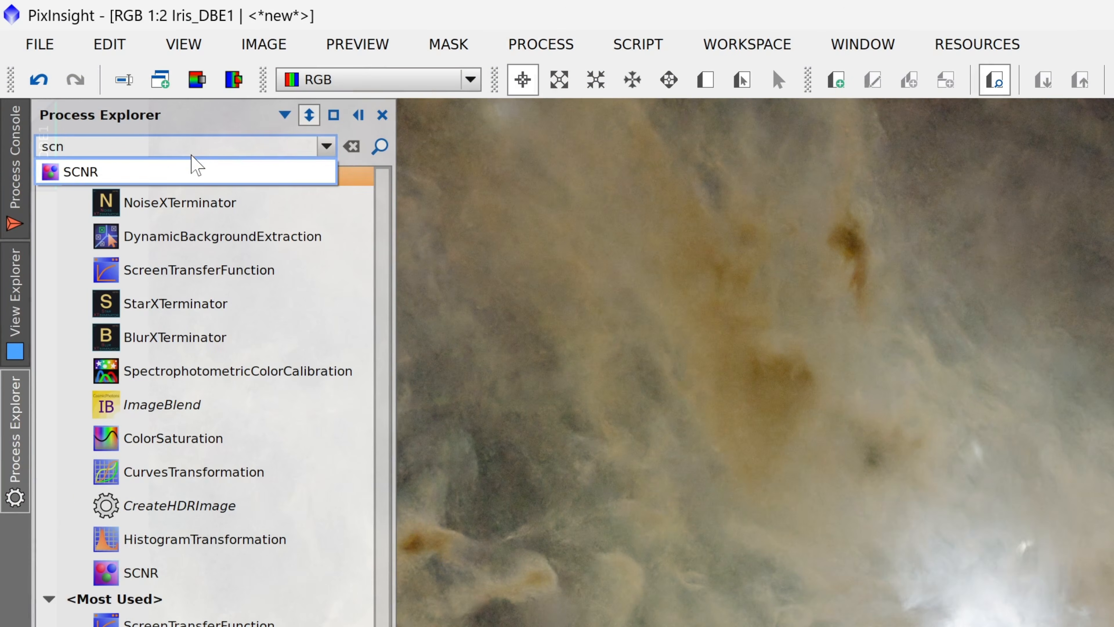
left_click(189, 172)
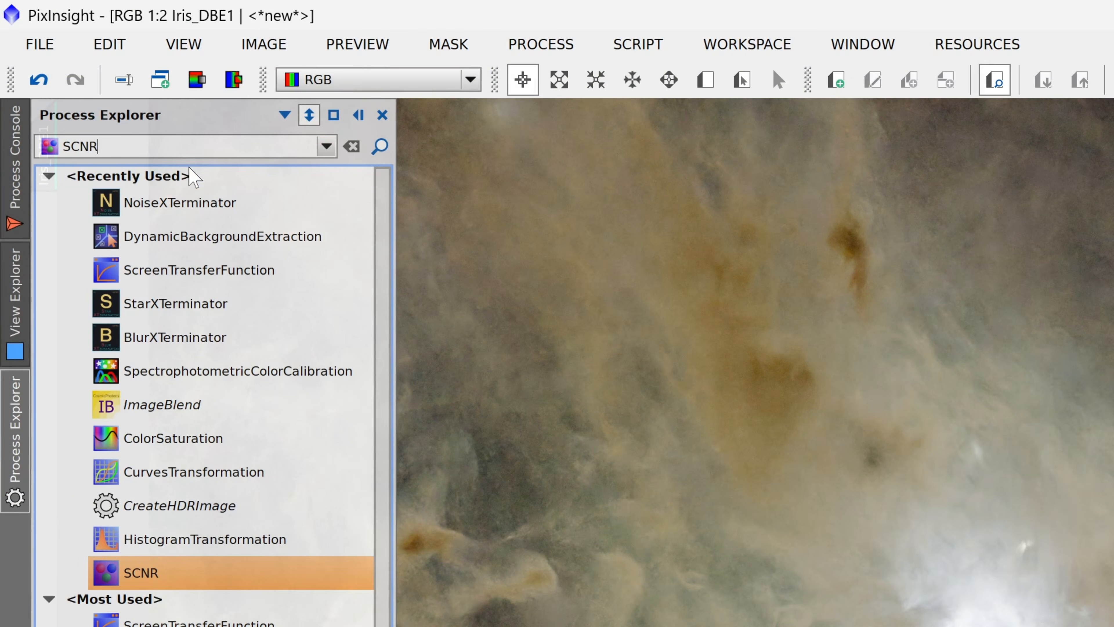
double_click(174, 581)
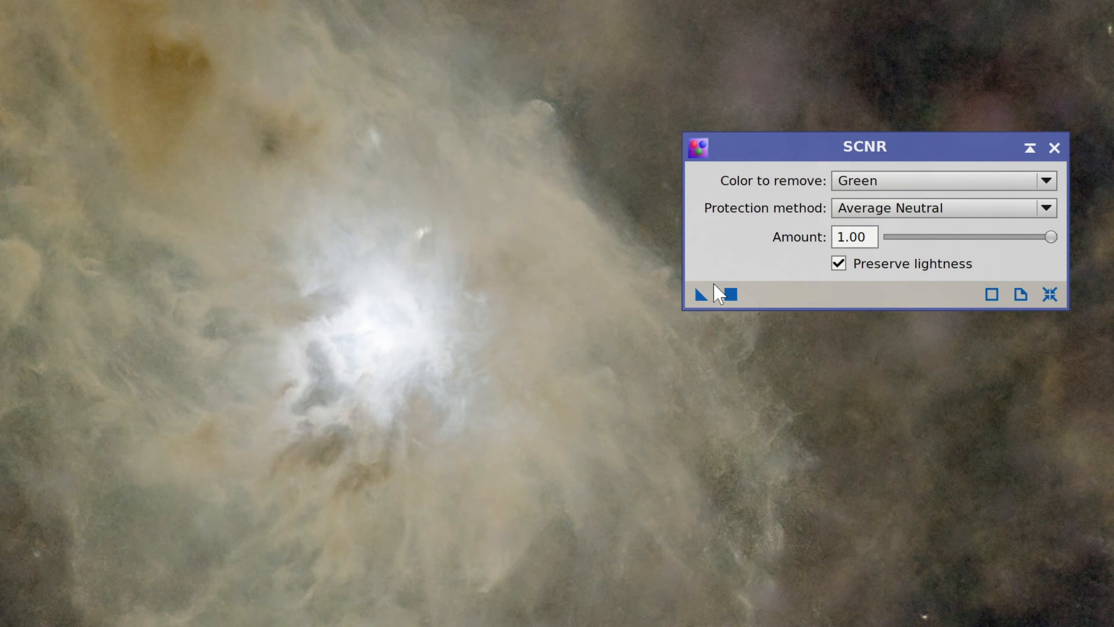
Step: Try SCNR green removal on Iris_DBE1 with Amount 1.00, compare before and after, and undo it
left_click_drag(704, 298, 463, 365)
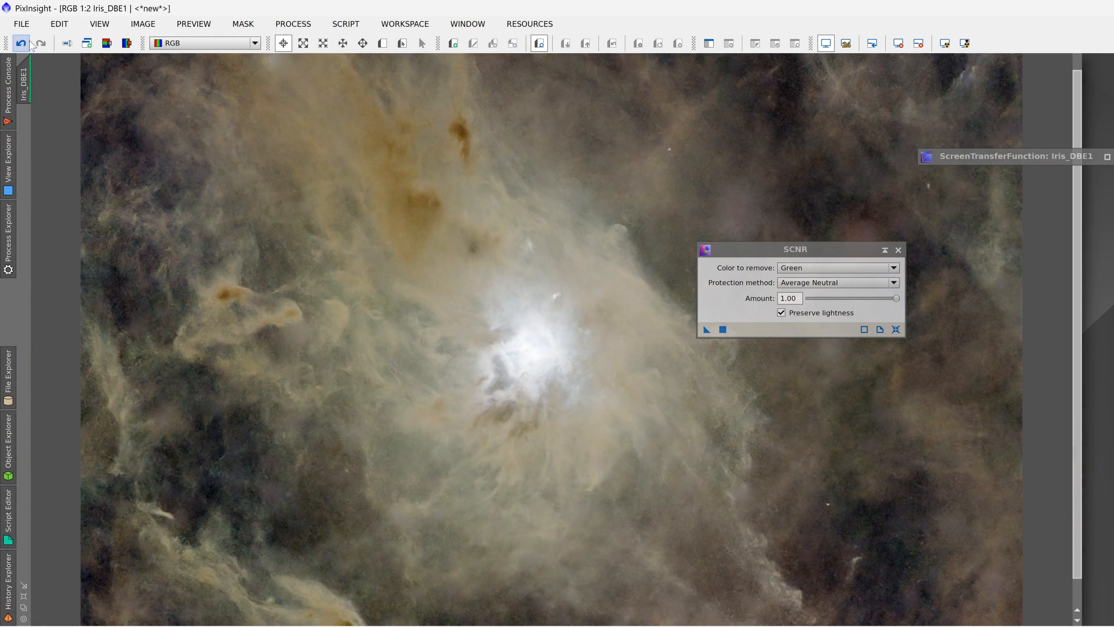
left_click(24, 42)
left_click(42, 44)
left_click(21, 43)
Step: Apply SCNR green removal to Iris_DBE1 with Amount 0.70, close SCNR, and restore the maximized image to a smaller window
left_click_drag(893, 303, 869, 302)
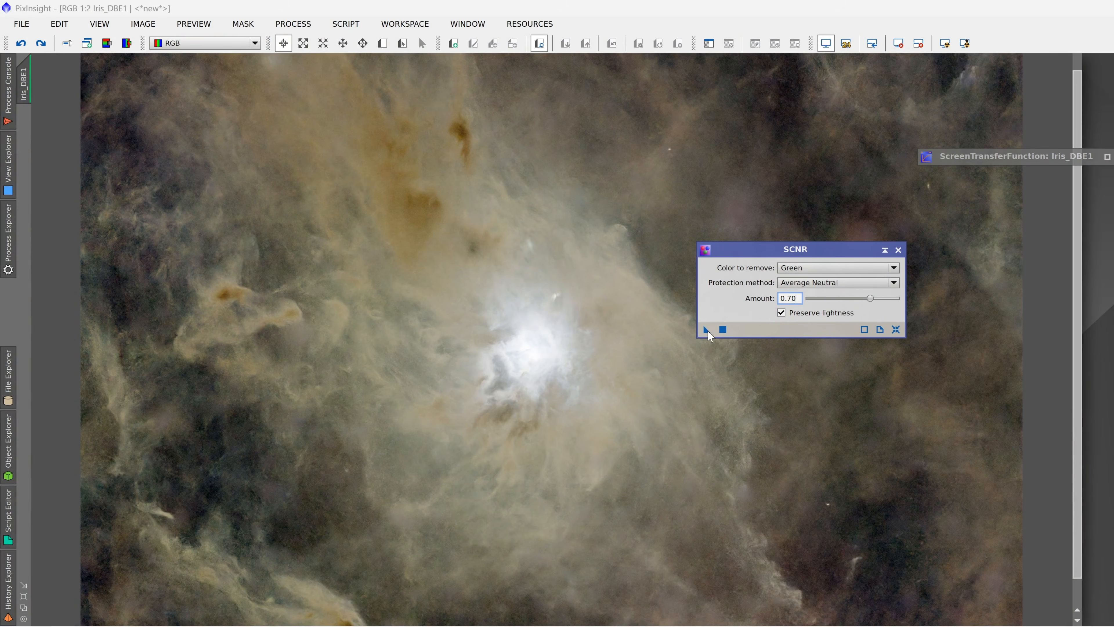
left_click_drag(707, 330, 659, 356)
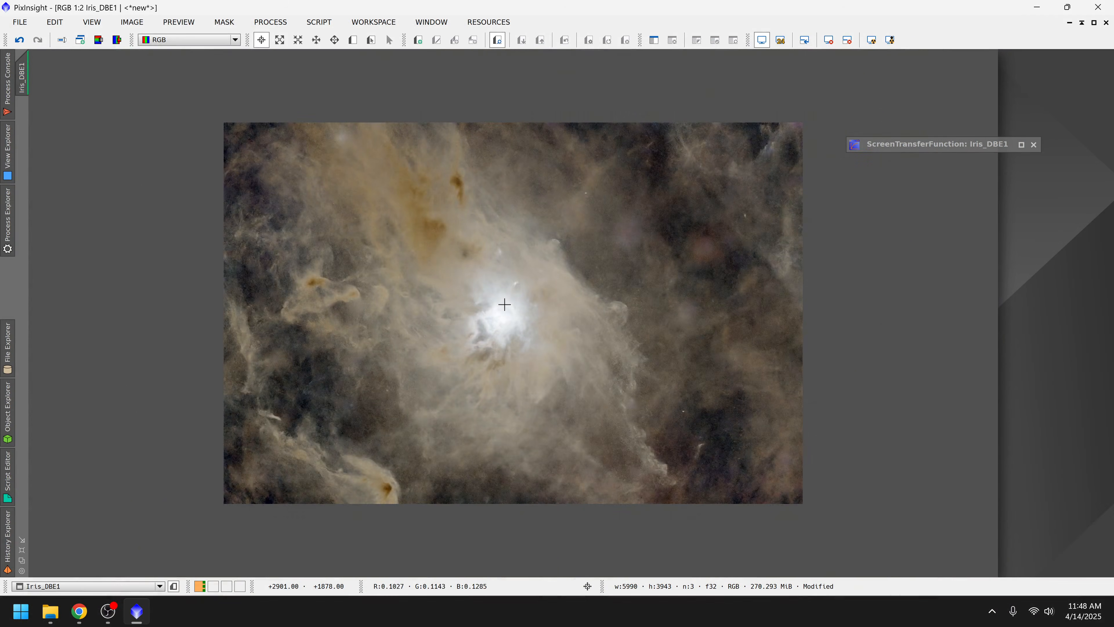
scroll(502, 305, "up", 1)
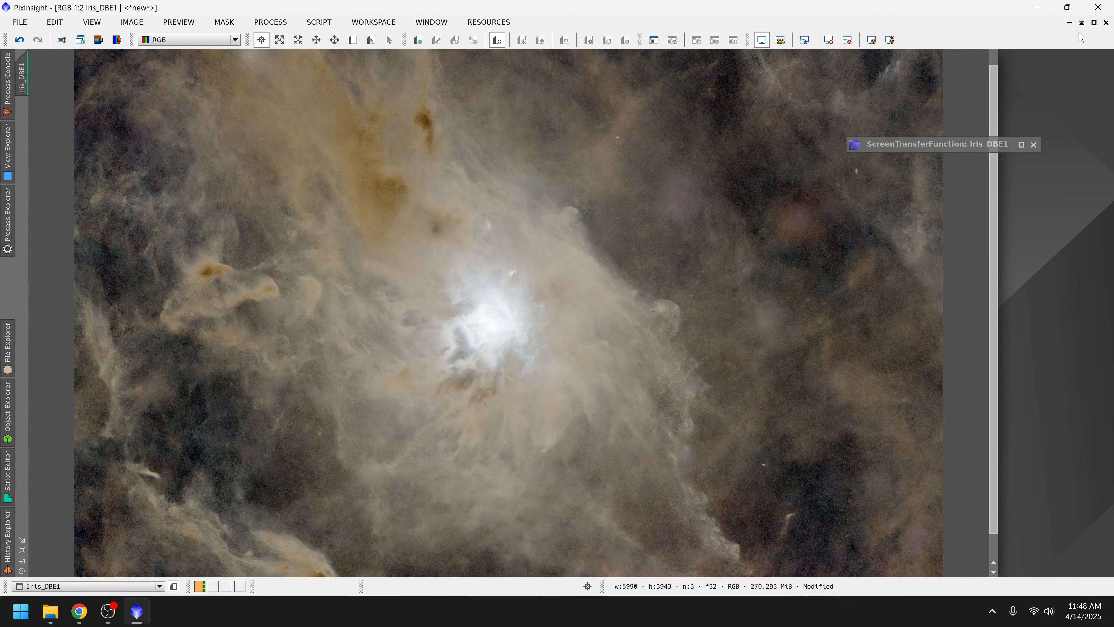
left_click(1093, 24)
scroll(620, 254, "down", 2)
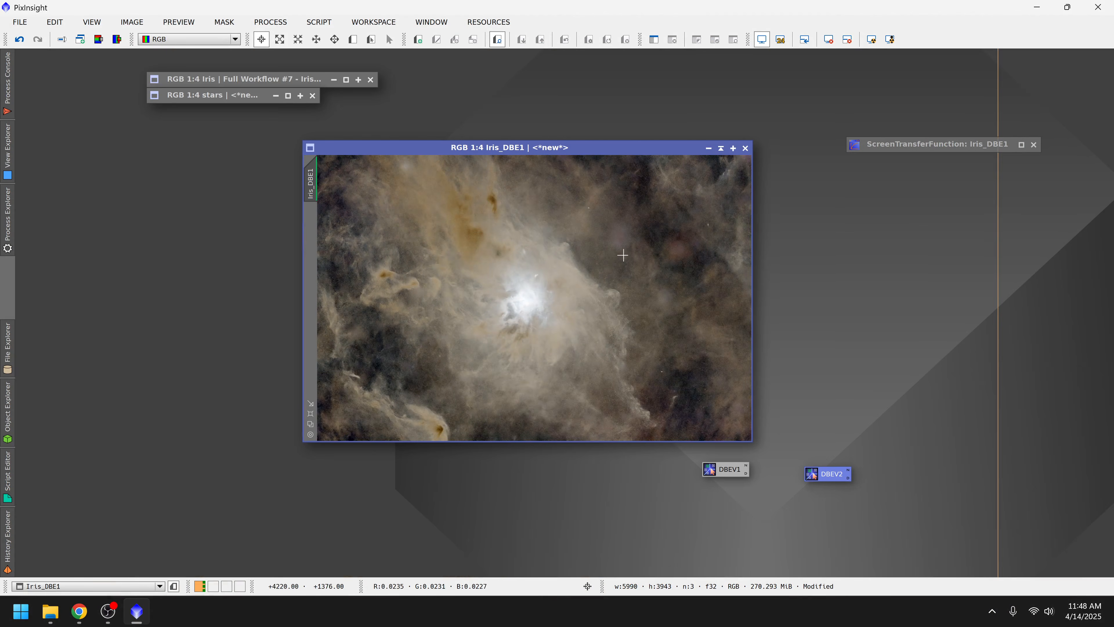
Step: Auto-stretch Iris_DBE1 with ScreenTransferFunction, adjust its shadows and midtones for a darker, more contrasty view, and compare with the unstretched image
double_click(882, 147)
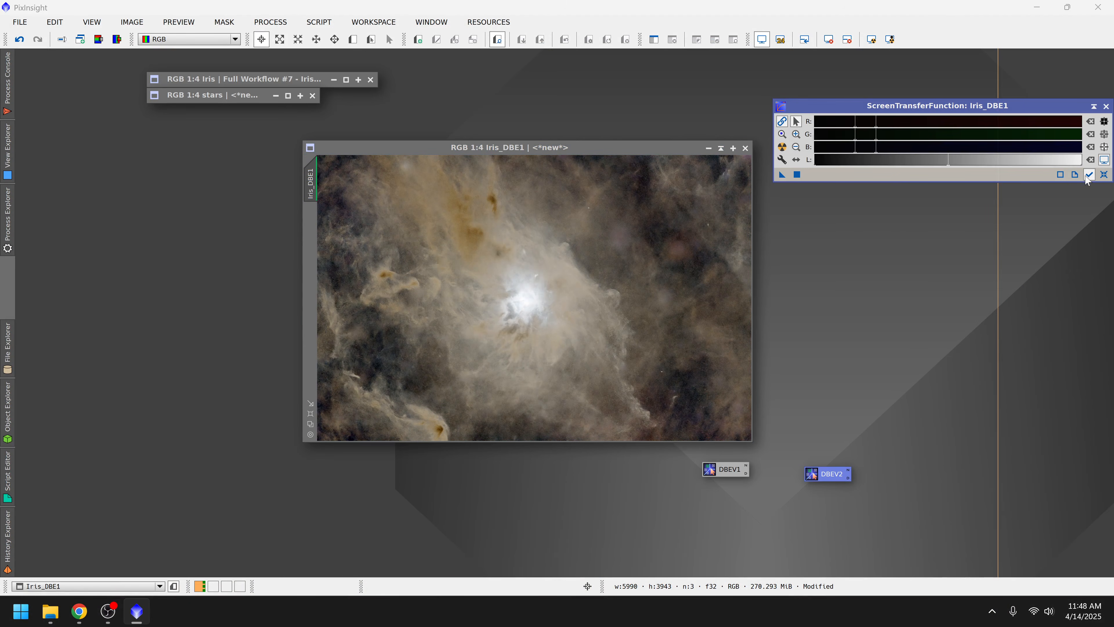
left_click(505, 150)
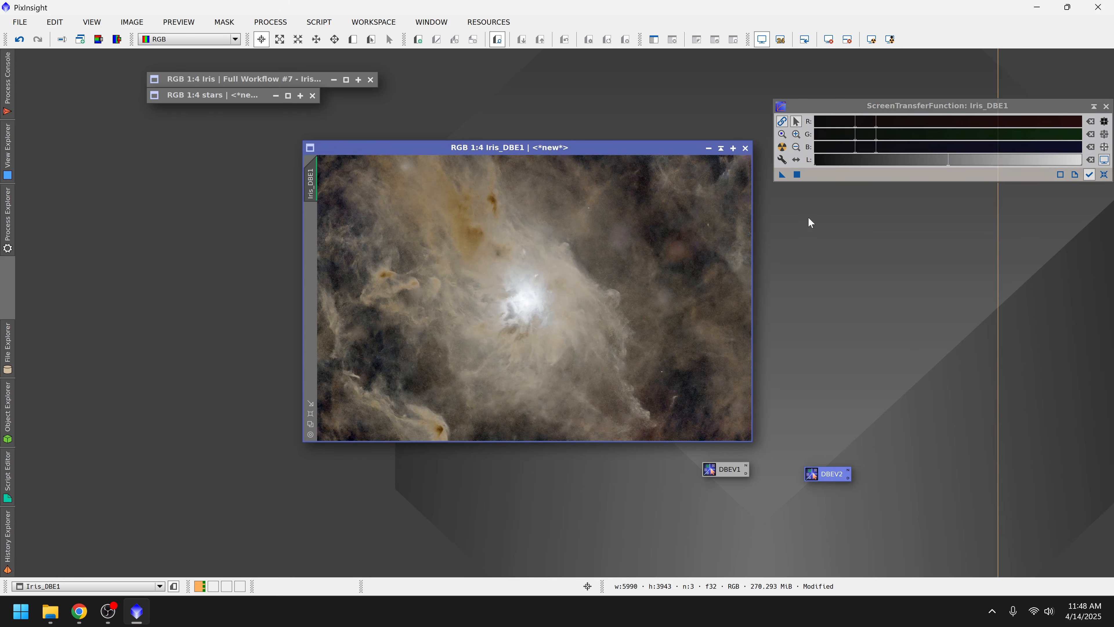
left_click(782, 149)
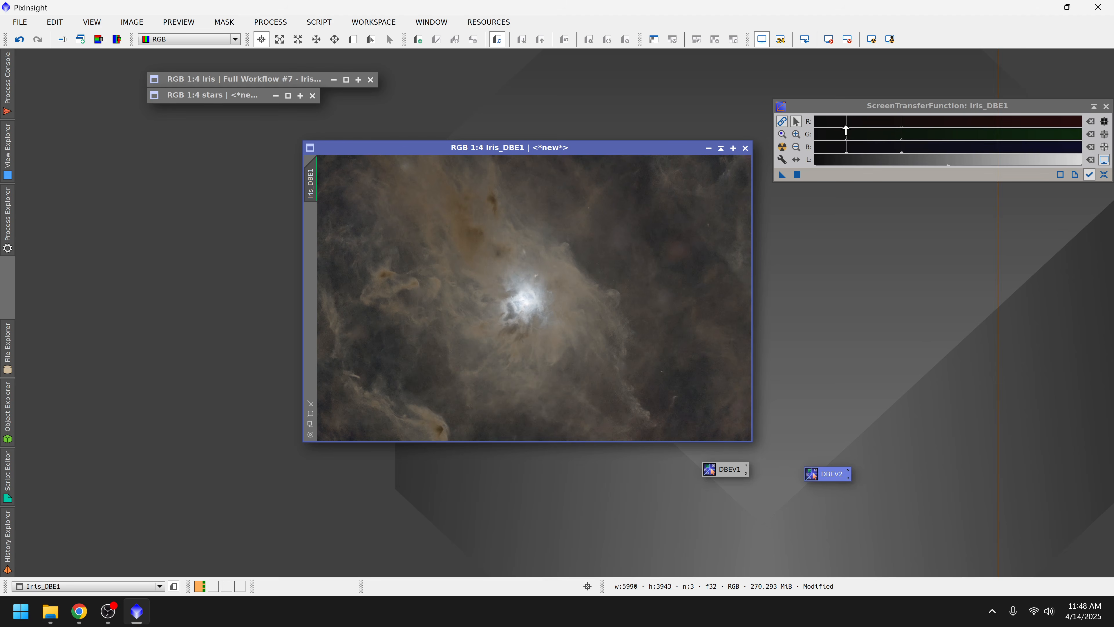
left_click_drag(845, 129, 911, 125)
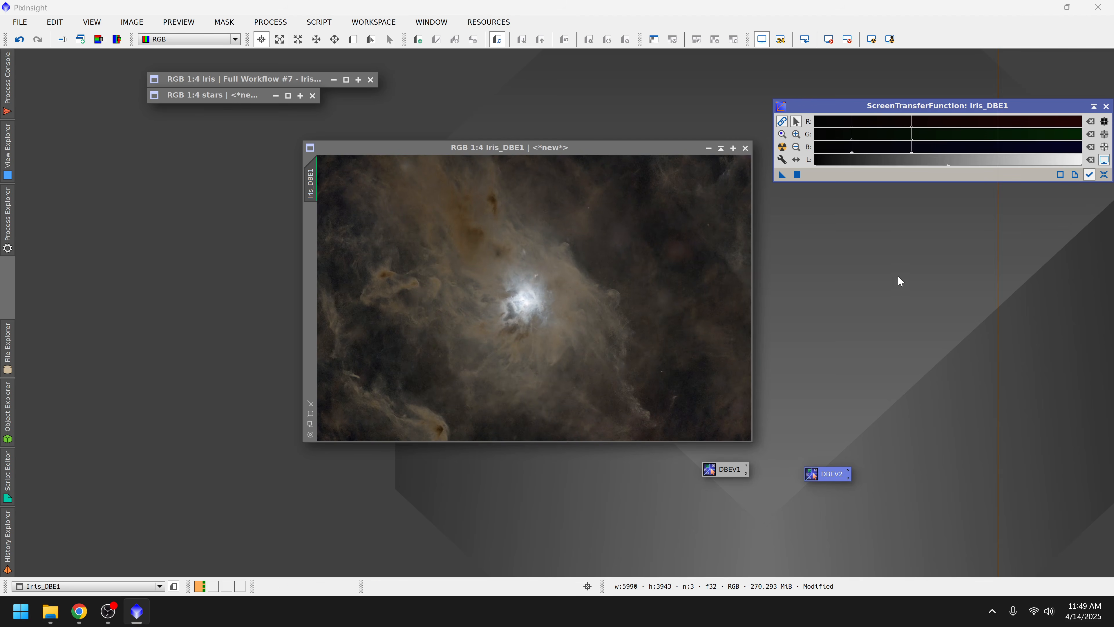
left_click(762, 40)
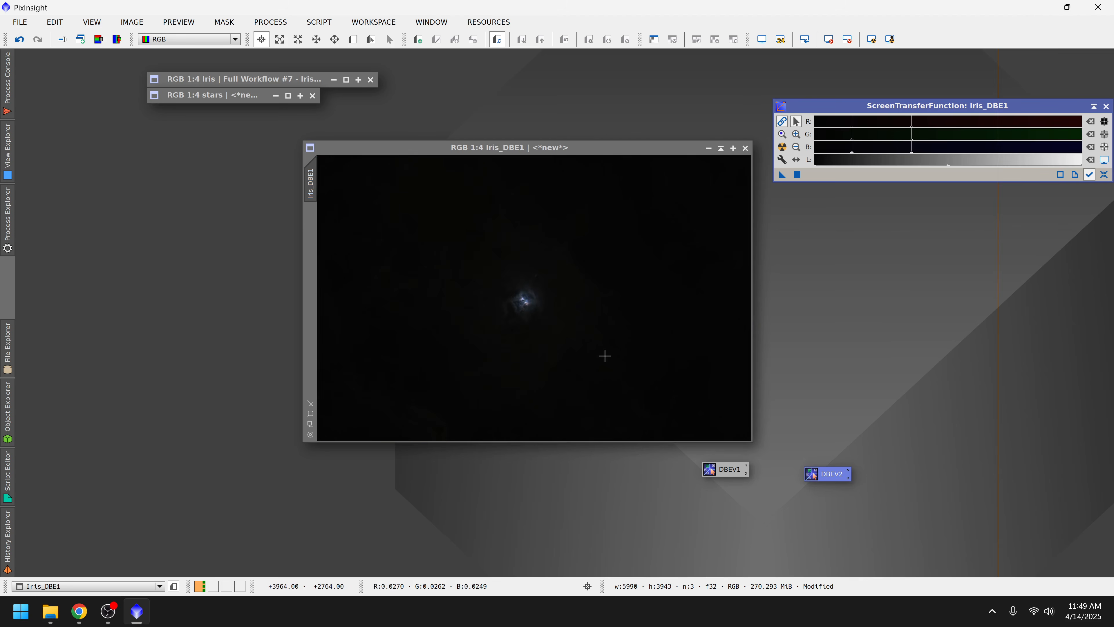
left_click(762, 40)
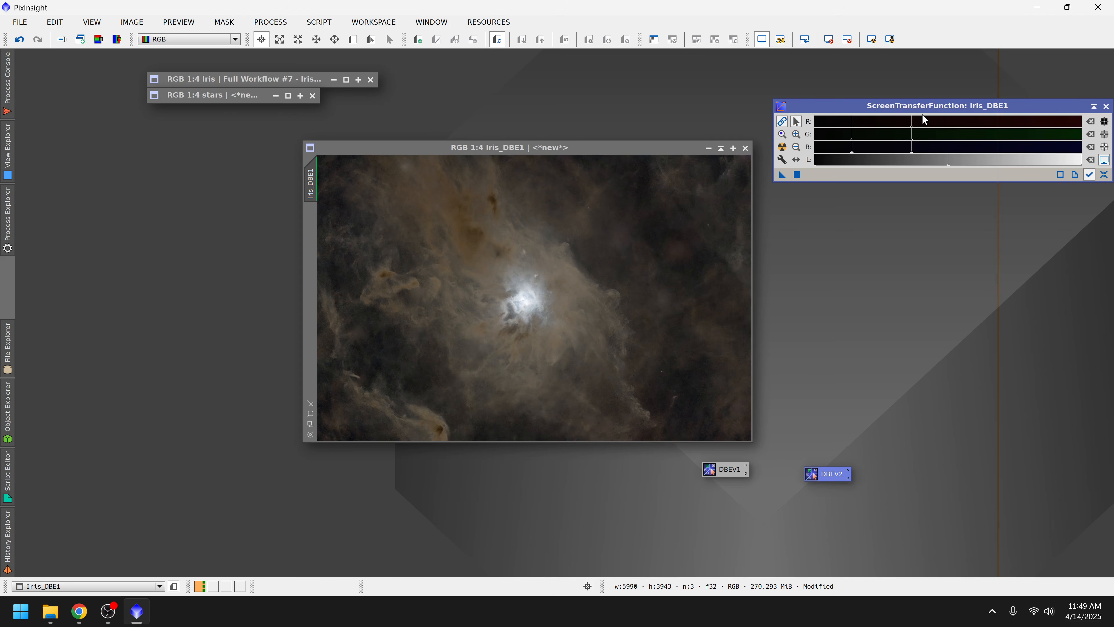
Step: Find the HistogramTransformation process by name, open it, and make it track the active view Iris_DBE1
left_click(3, 224)
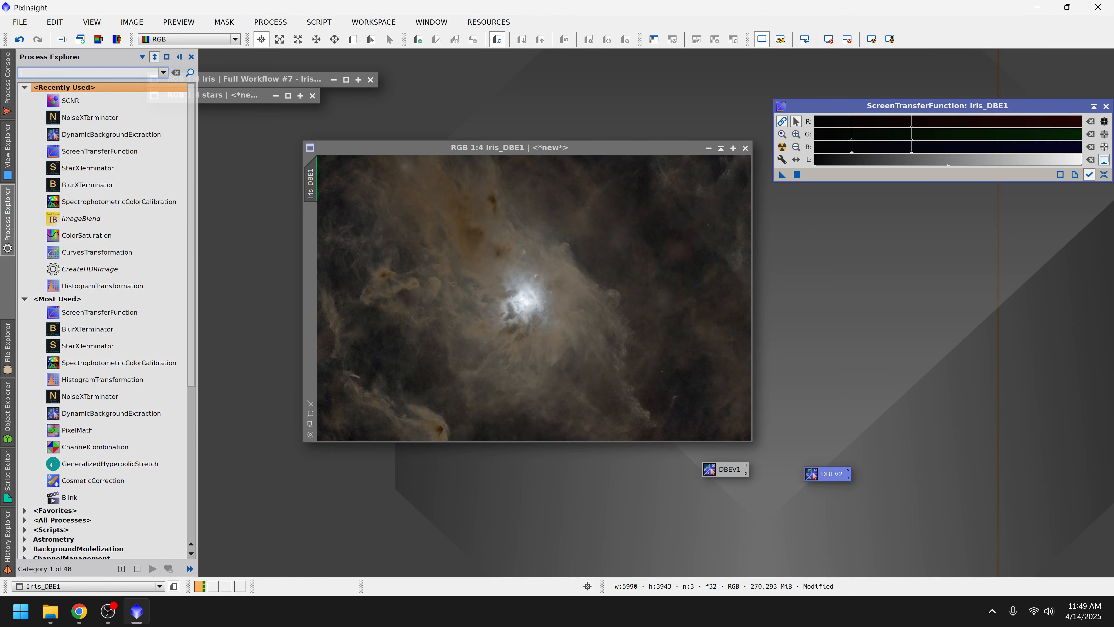
type("his")
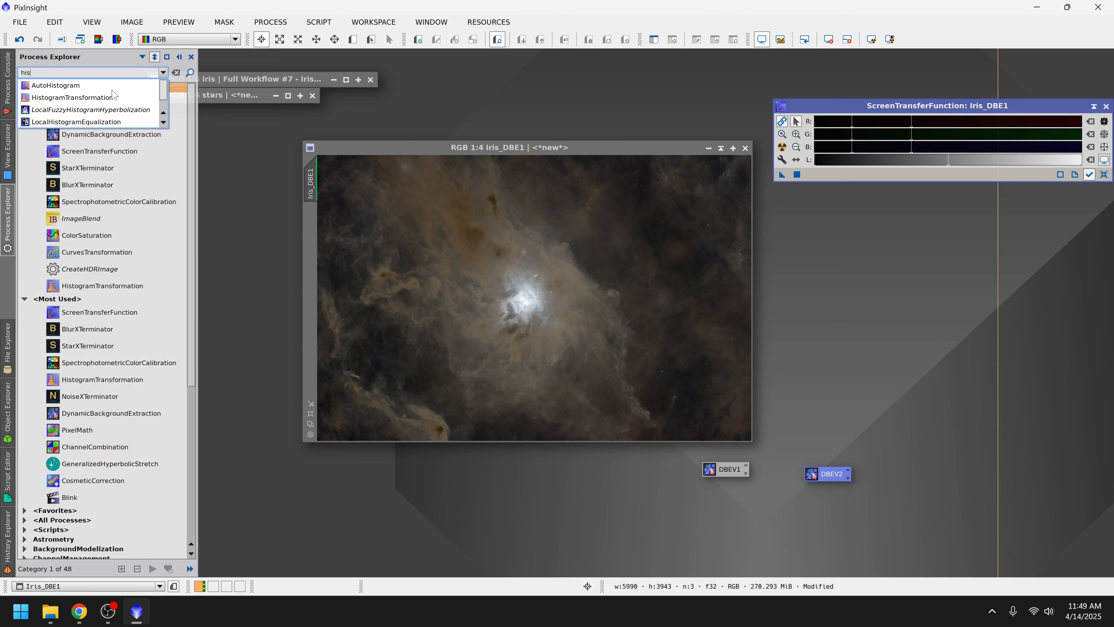
left_click(125, 98)
double_click(101, 286)
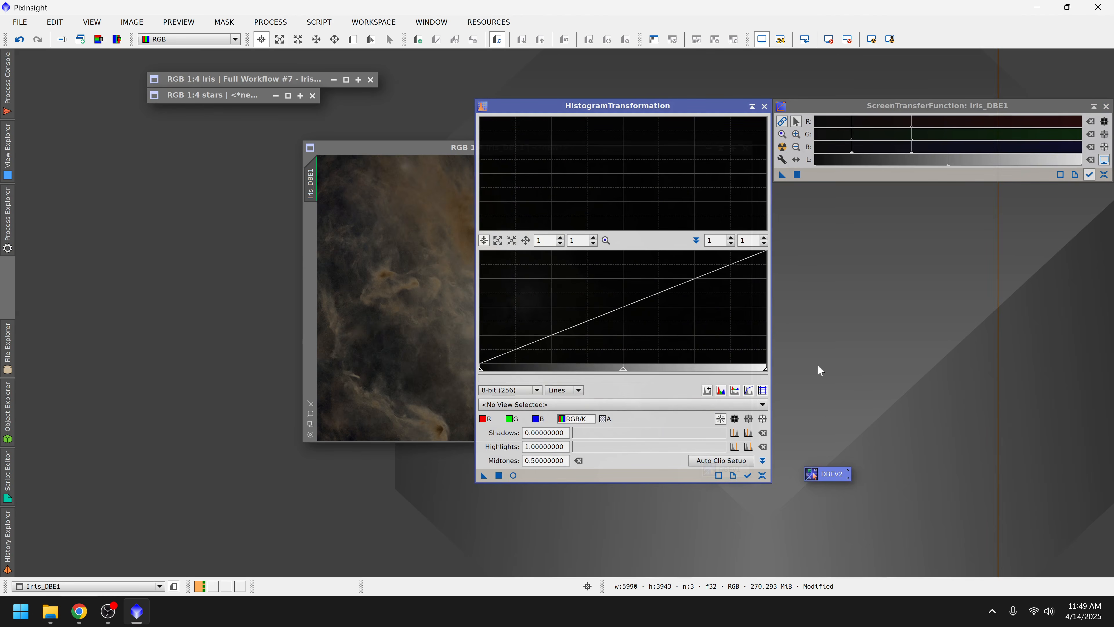
left_click(748, 476)
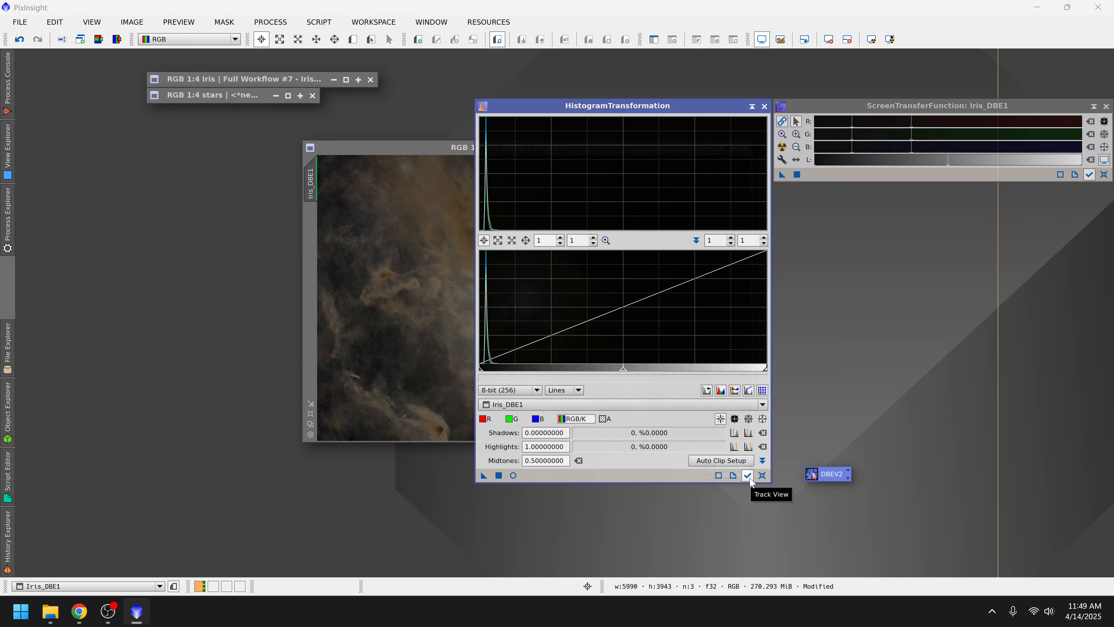
Step: Arrange the process and image windows side by side and load the Iris_DBE1 screen stretch into HistogramTransformation
left_click_drag(991, 105, 985, 107)
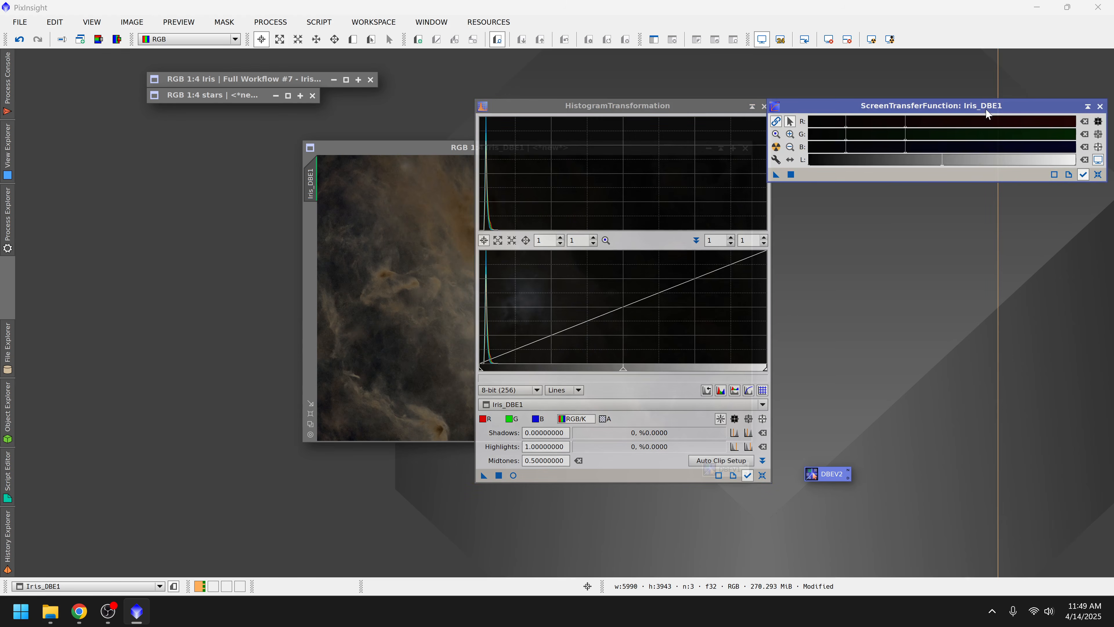
left_click_drag(391, 153, 140, 166)
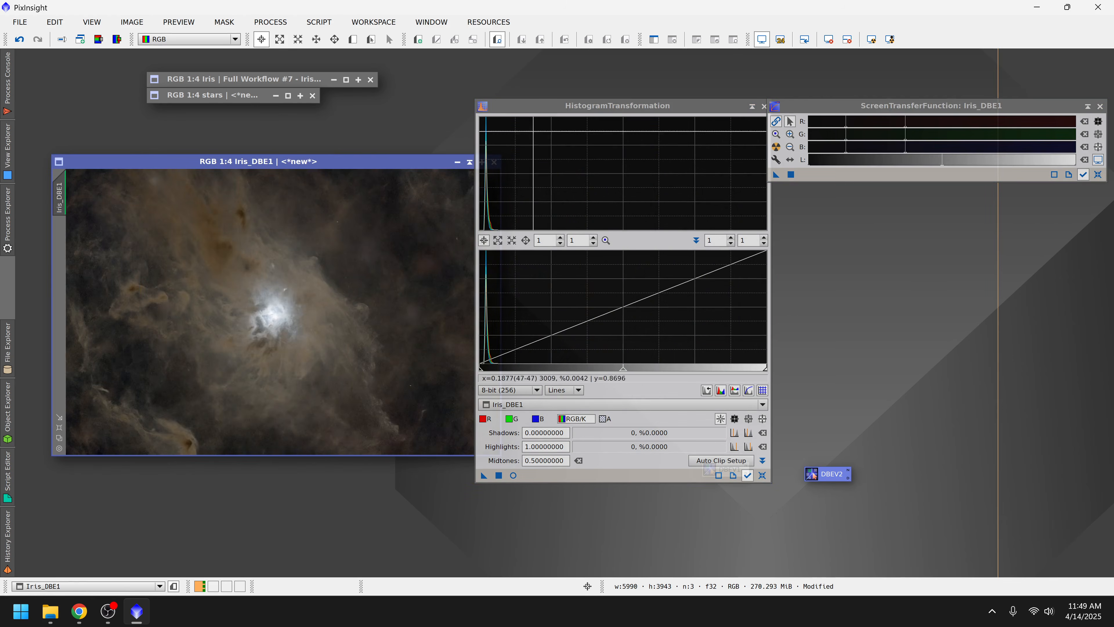
left_click(945, 108)
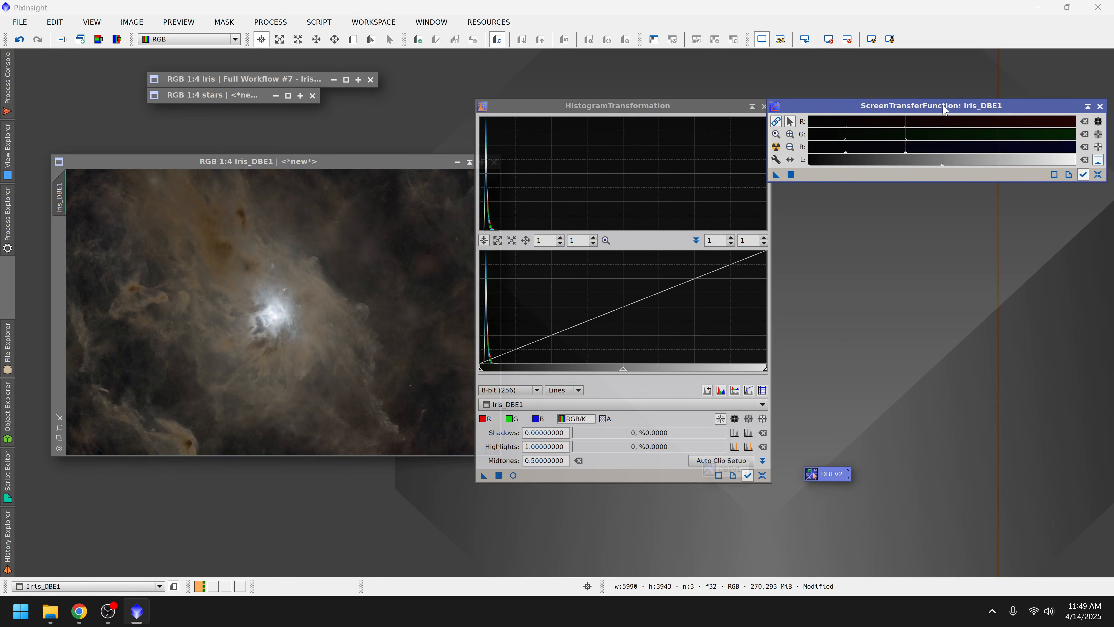
left_click(604, 476)
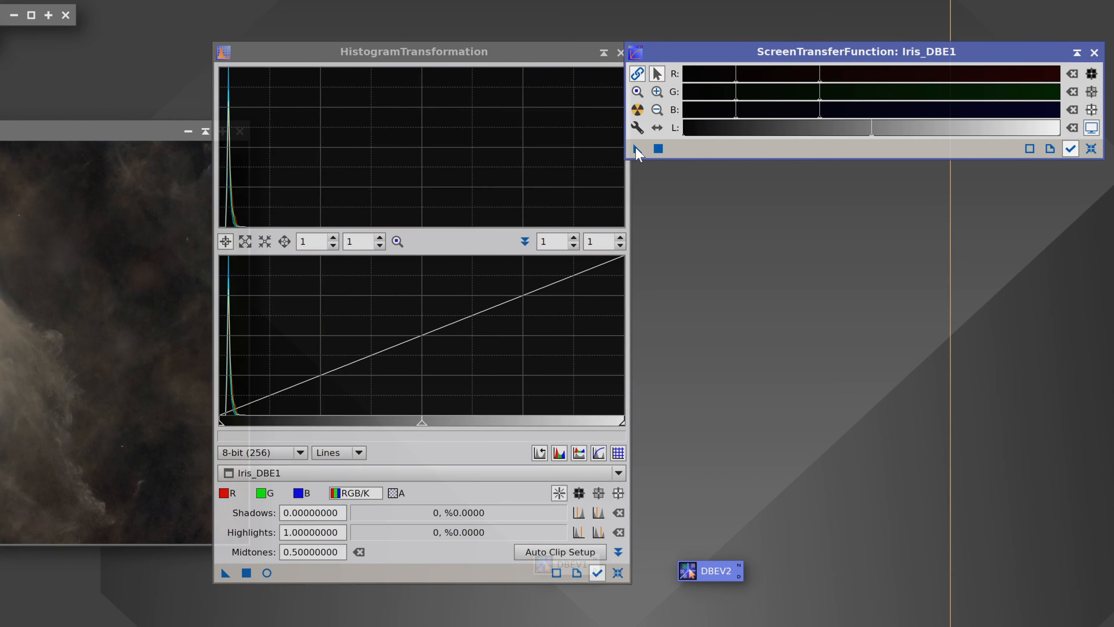
left_click_drag(637, 153, 383, 571)
mouse_move(384, 576)
left_mouse_down()
mouse_move(408, 577)
mouse_move(386, 571)
left_mouse_up()
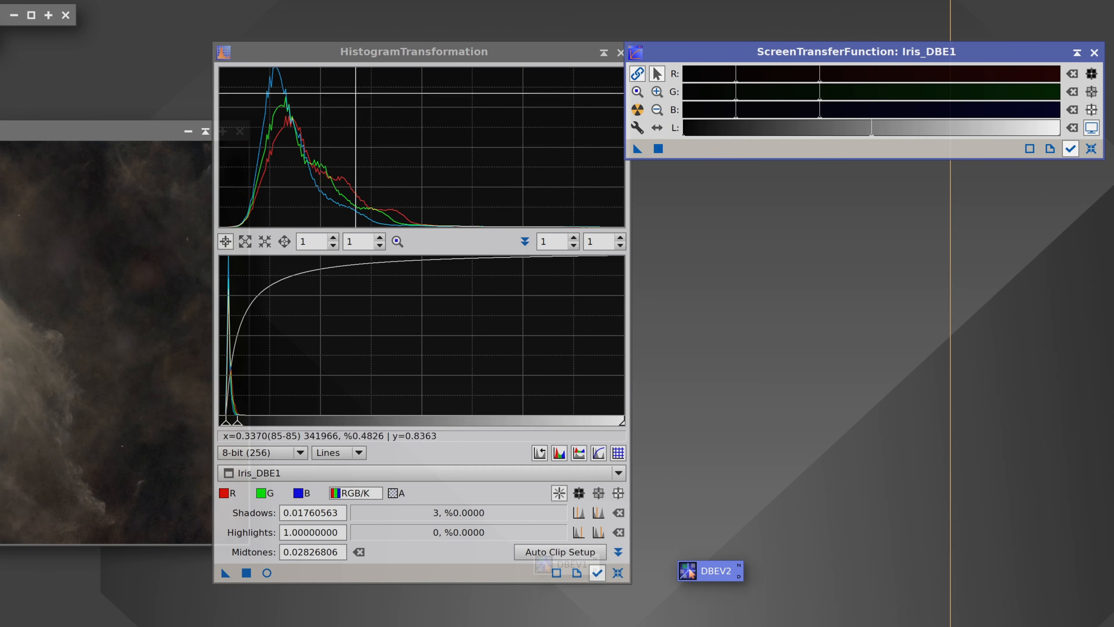
left_click(386, 48)
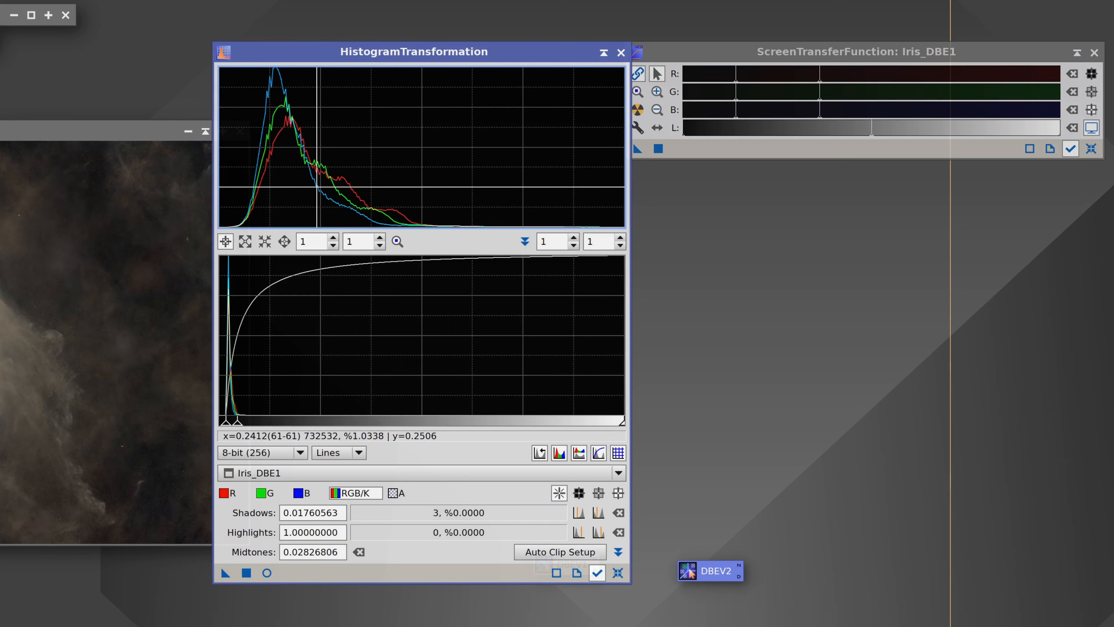
Step: Apply the HistogramTransformation stretch to Iris_DBE1 and reset both HistogramTransformation and ScreenTransferFunction
left_click(132, 131)
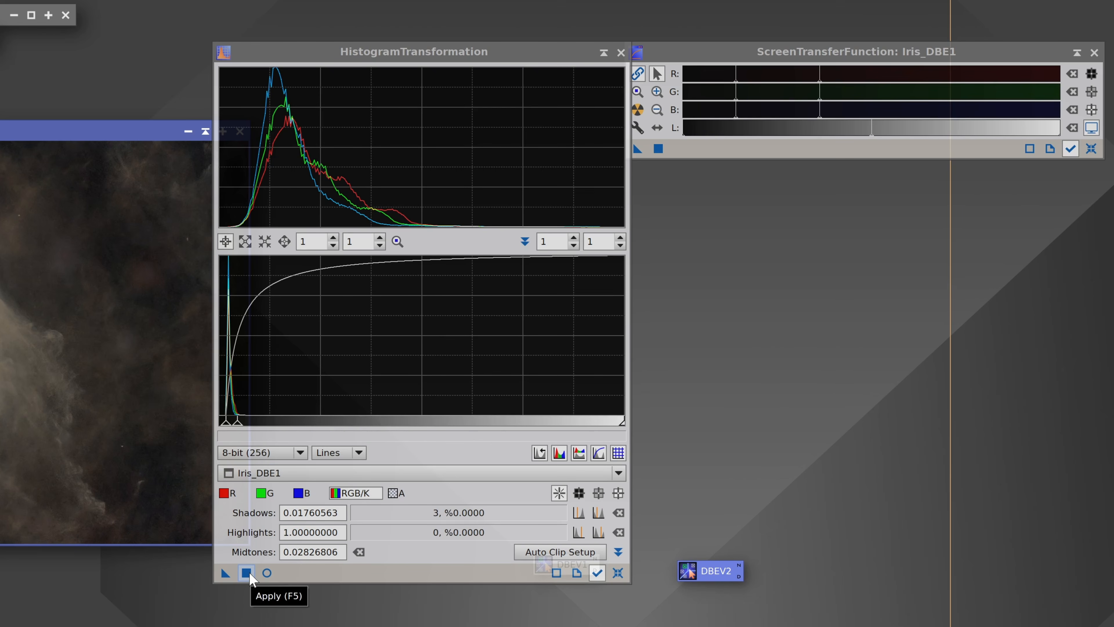
left_click_drag(225, 573, 73, 364)
left_click_drag(64, 358, 63, 358)
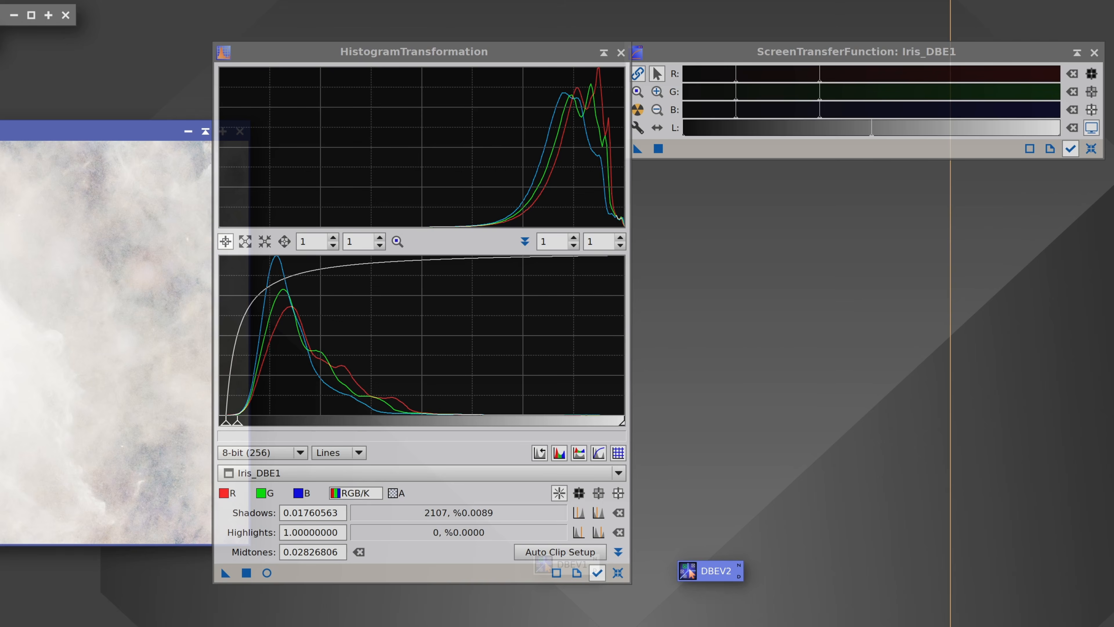
left_click(623, 575)
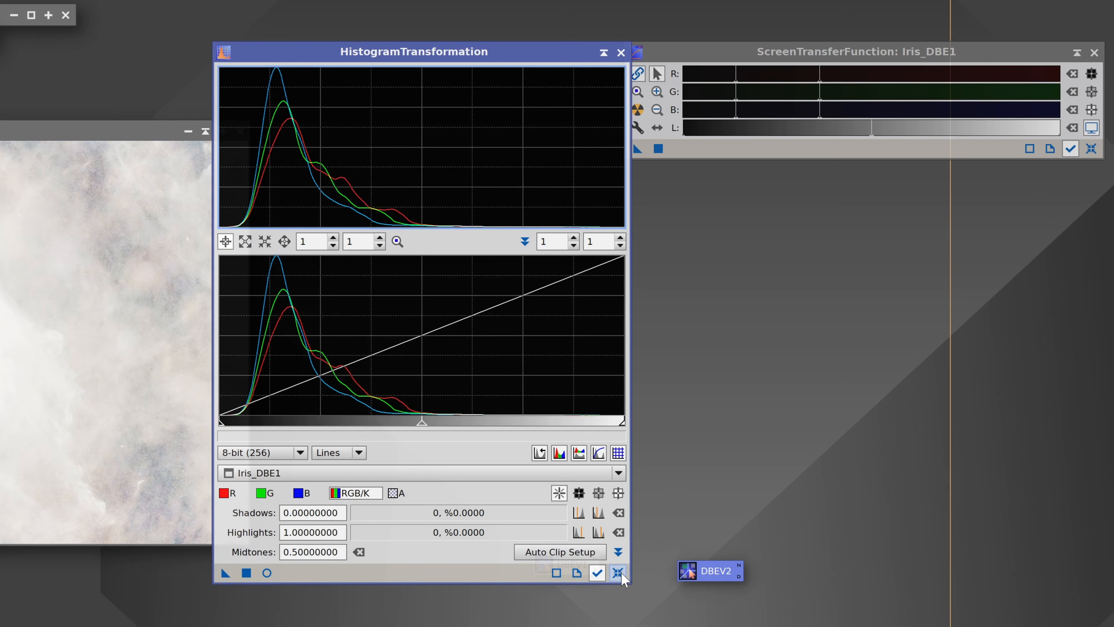
left_click(1091, 149)
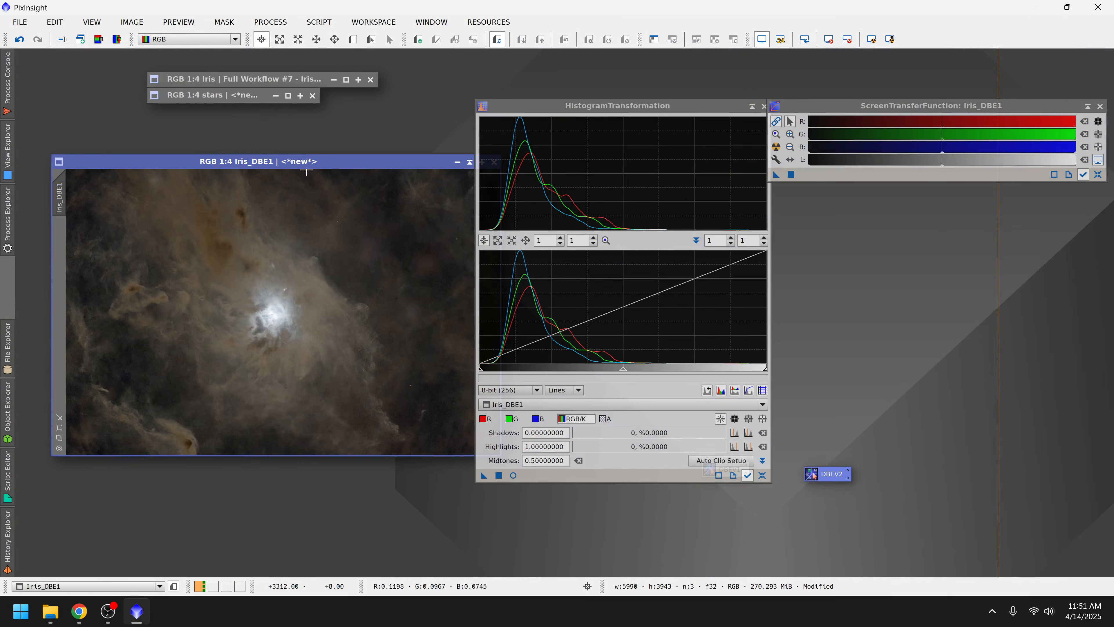
Step: Make the stars image active, load its screen stretch into HistogramTransformation, and apply it to the stars
left_click(289, 165)
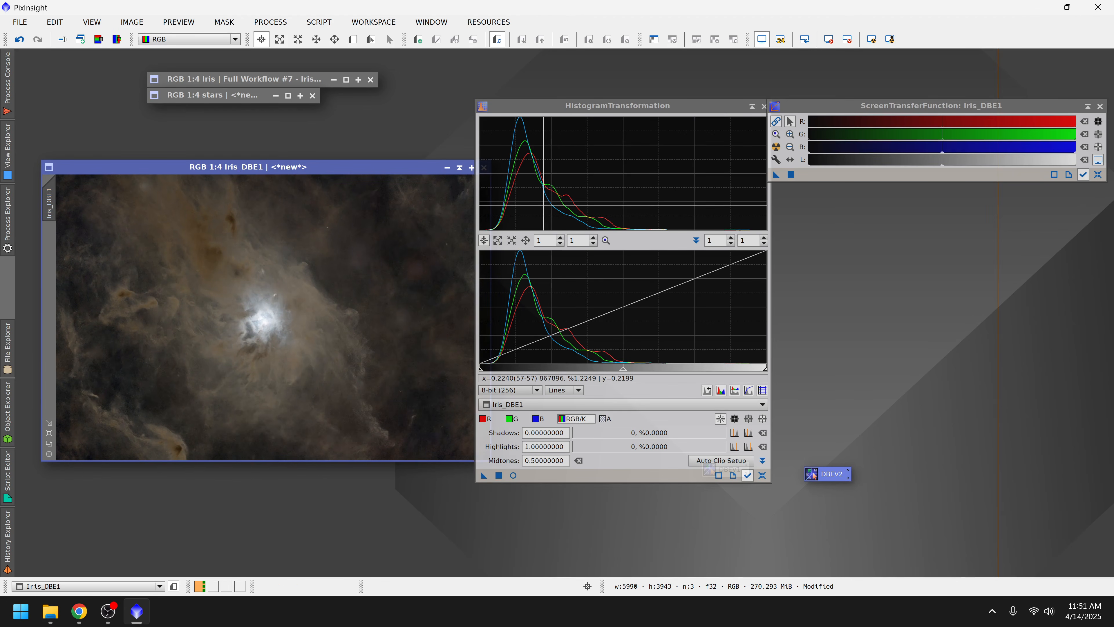
left_click(603, 172)
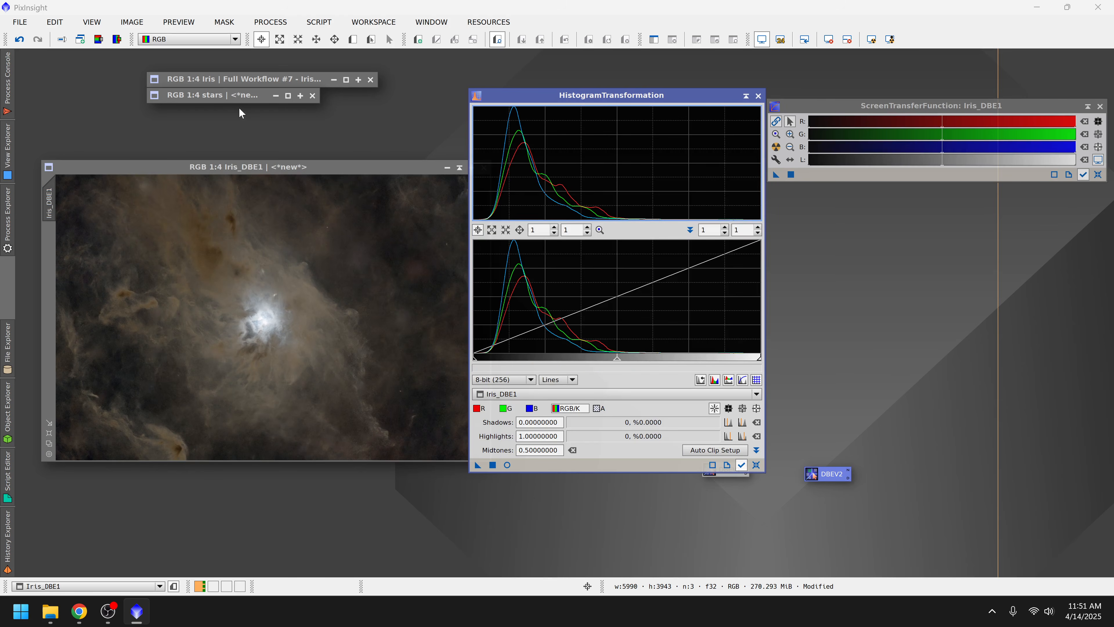
left_click(218, 98)
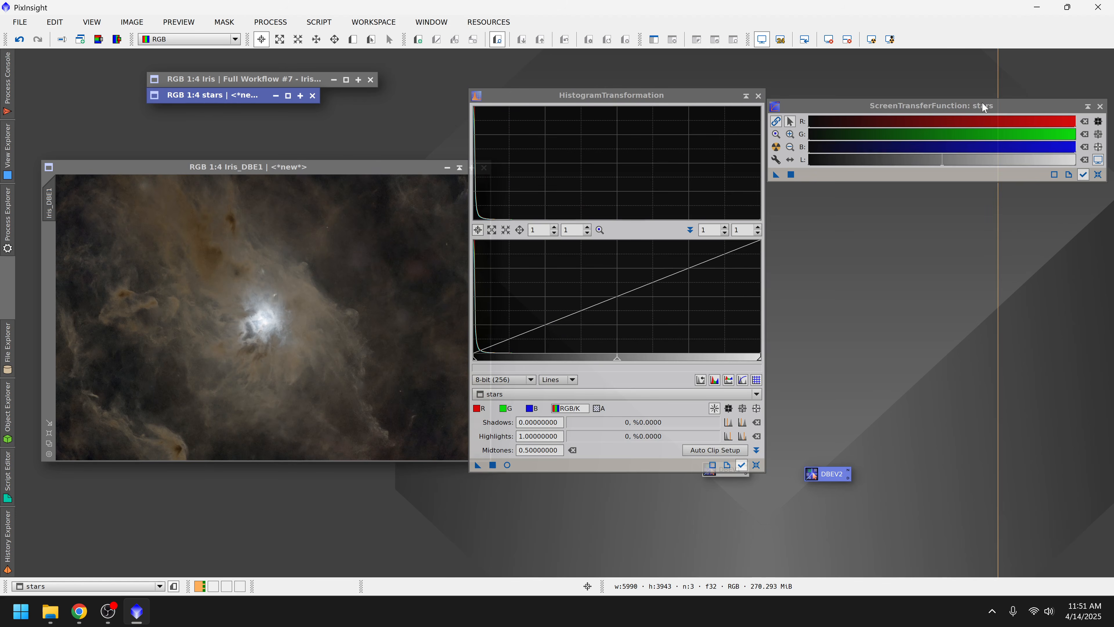
left_click(907, 109)
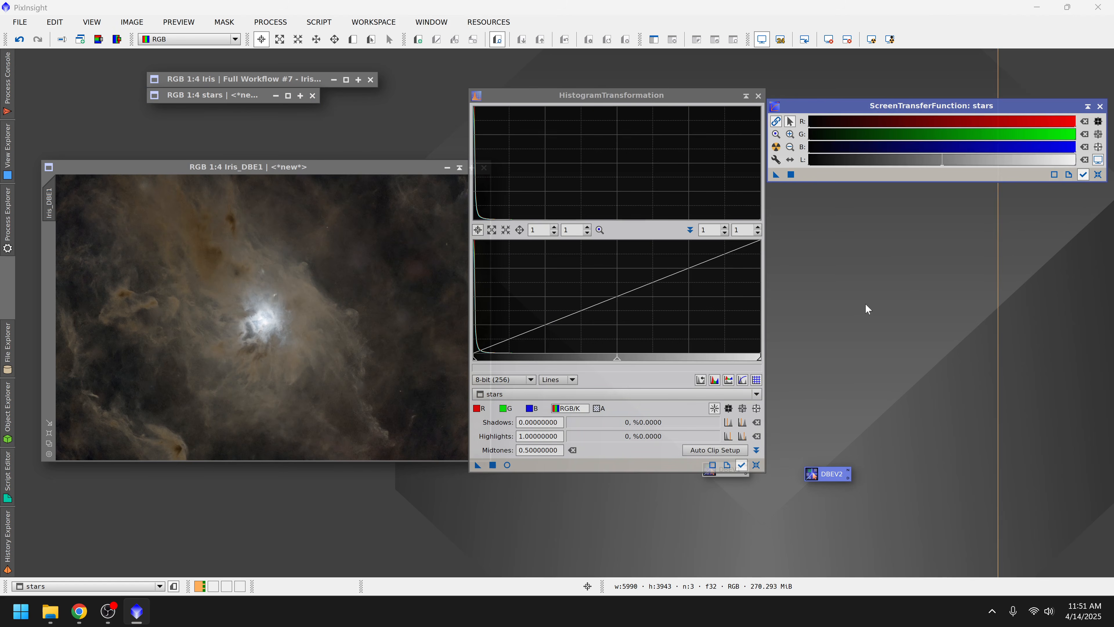
left_click_drag(775, 176, 564, 469)
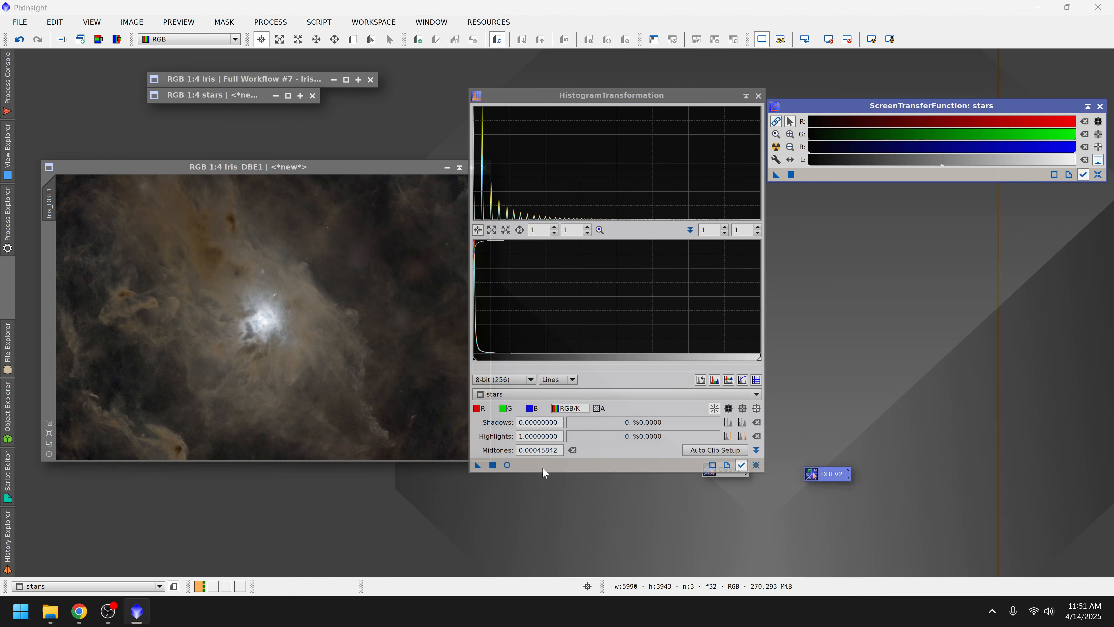
left_click(493, 466)
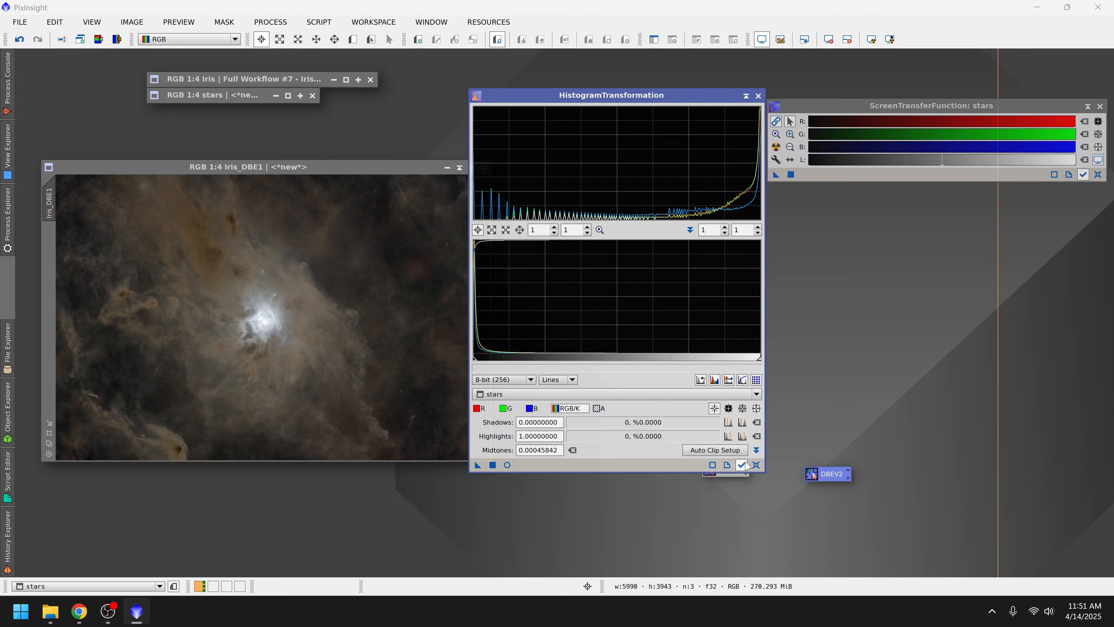
Step: Reset HistogramTransformation and the stars' screen stretch, and close both process windows
left_click(755, 465)
left_click(1098, 175)
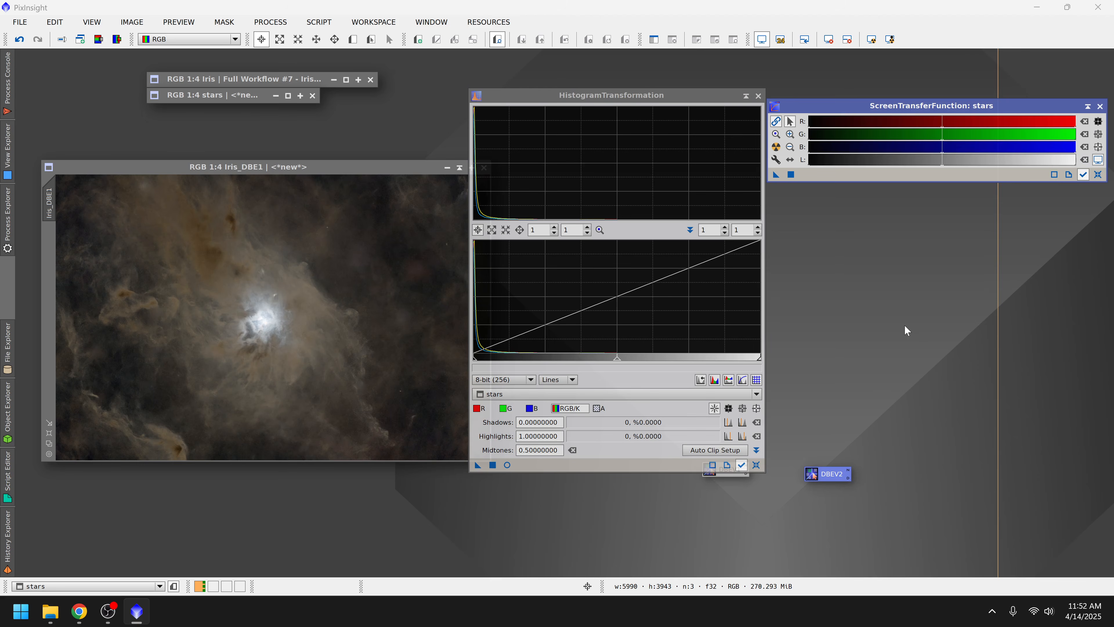
left_click(757, 95)
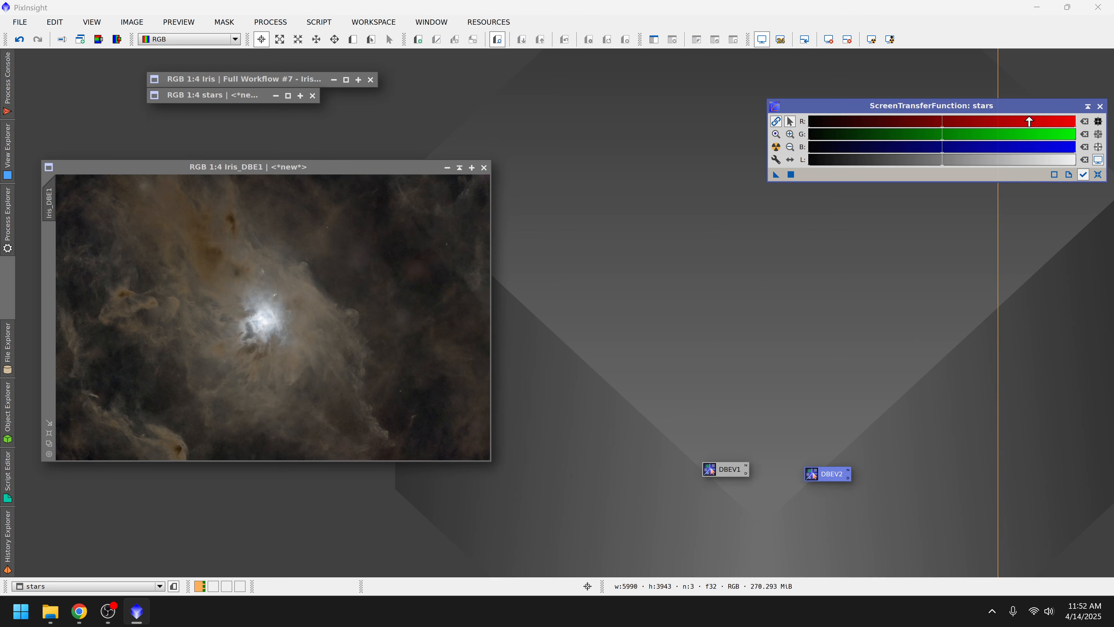
left_click(1101, 107)
Step: Maximize the Iris_DBE1 image window and enlarge the image to 1:2
left_click_drag(311, 169, 511, 164)
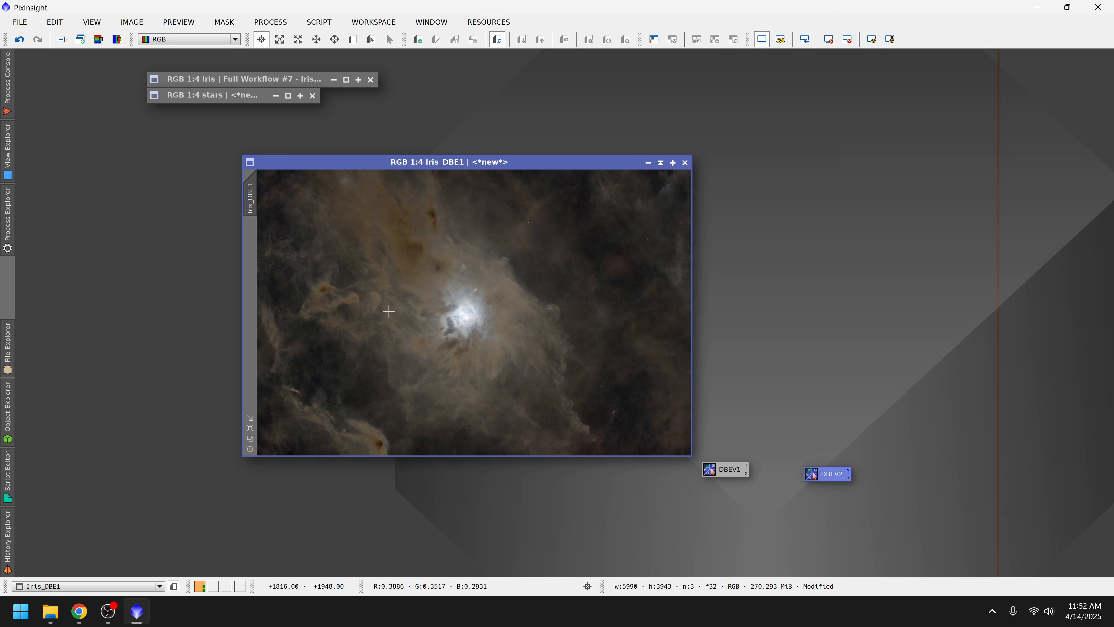
double_click(535, 163)
scroll(569, 248, "up", 1)
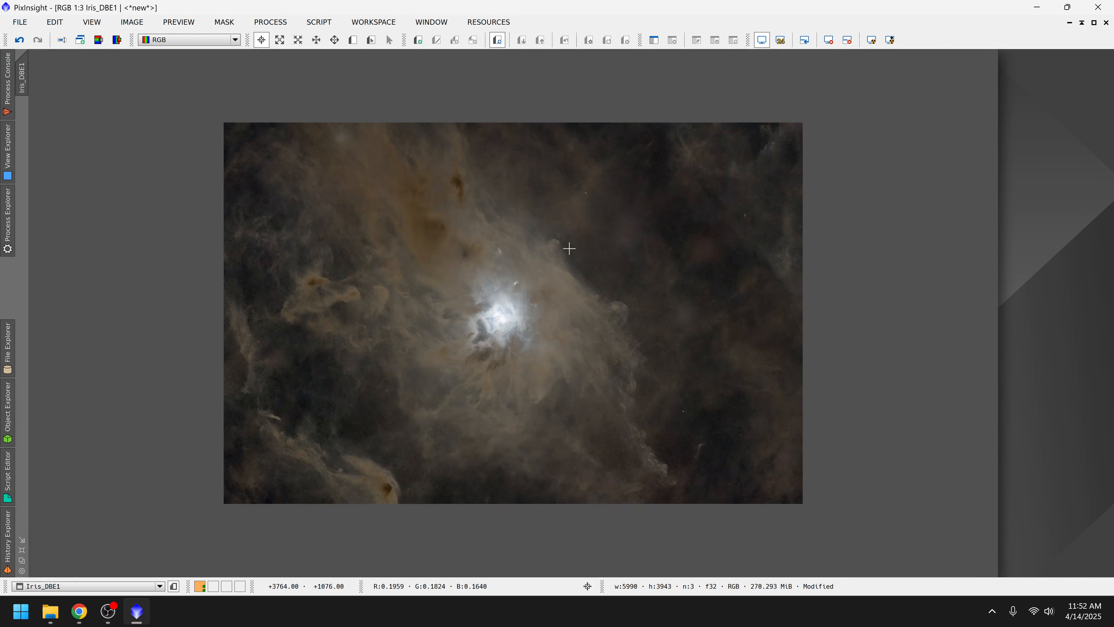
scroll(569, 248, "up", 1)
Step: Find the CurvesTransformation process by name, open it, and make it track the Iris_DBE1 view
left_click(7, 246)
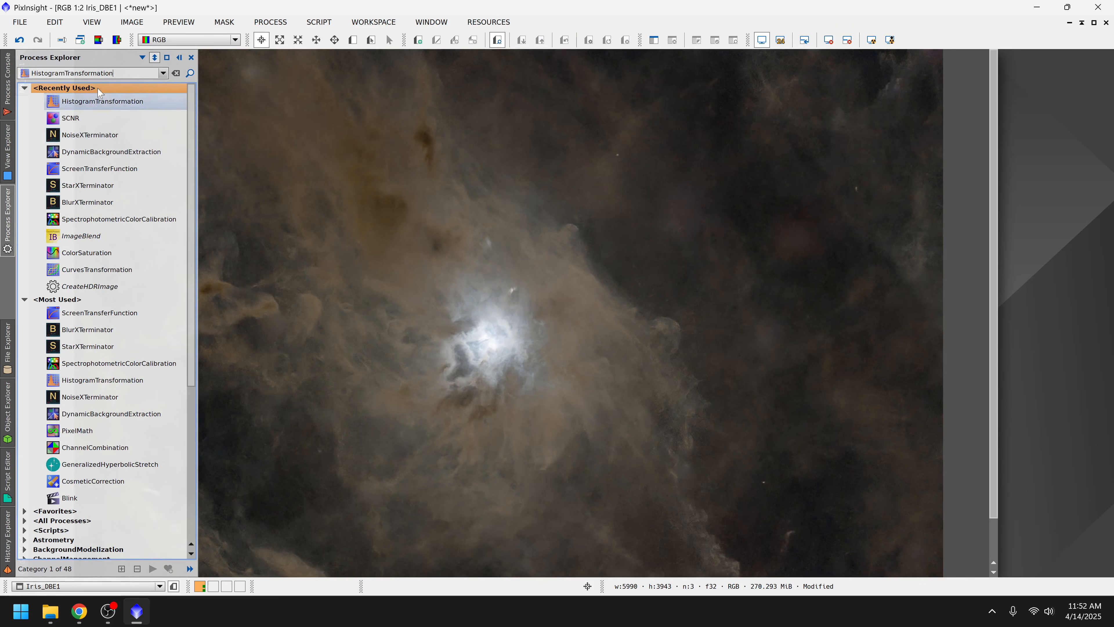
double_click(110, 74)
type("cu")
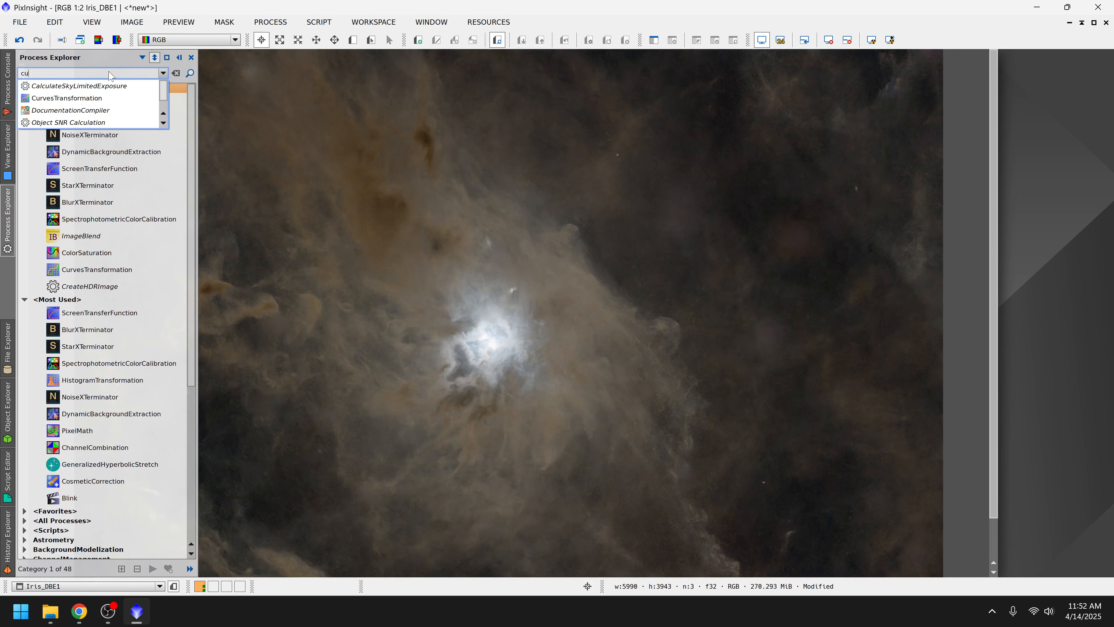
type("rves")
left_click(110, 85)
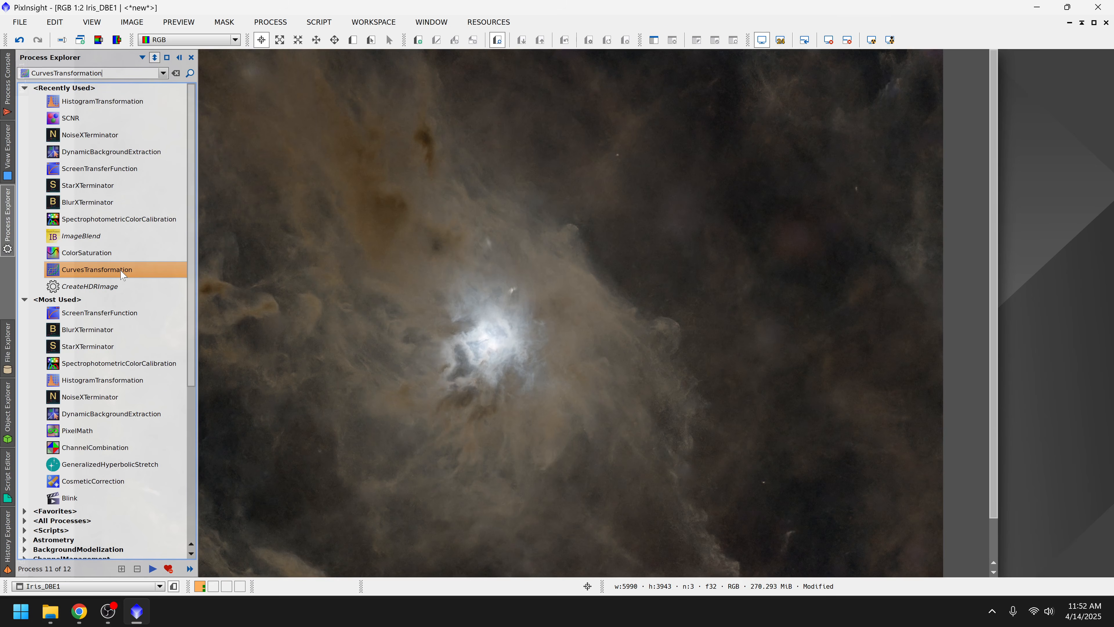
double_click(97, 270)
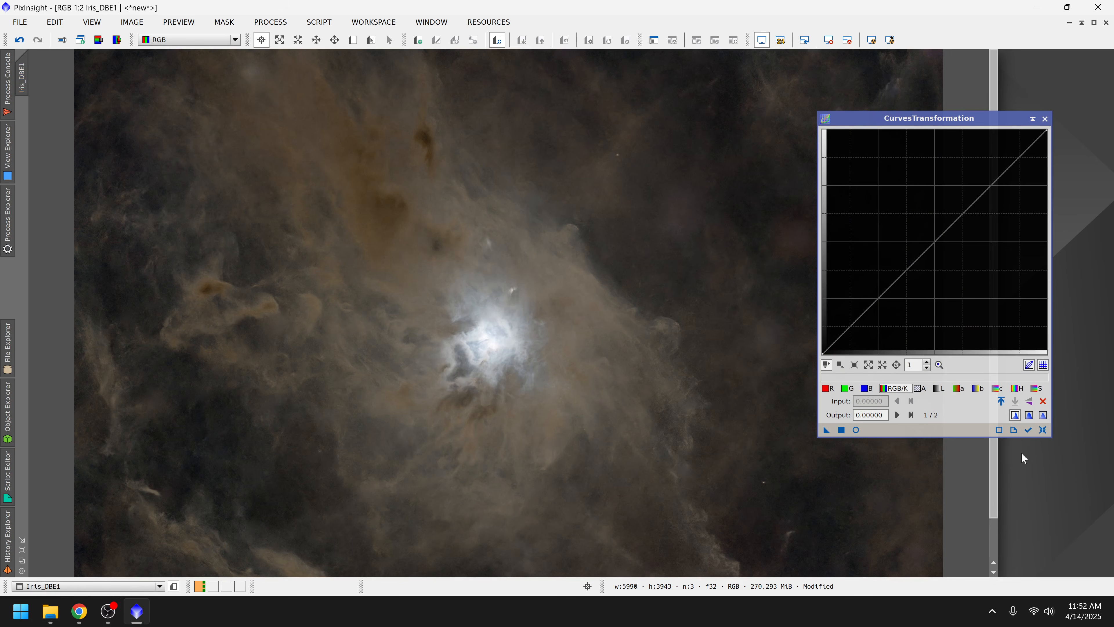
left_click(1028, 430)
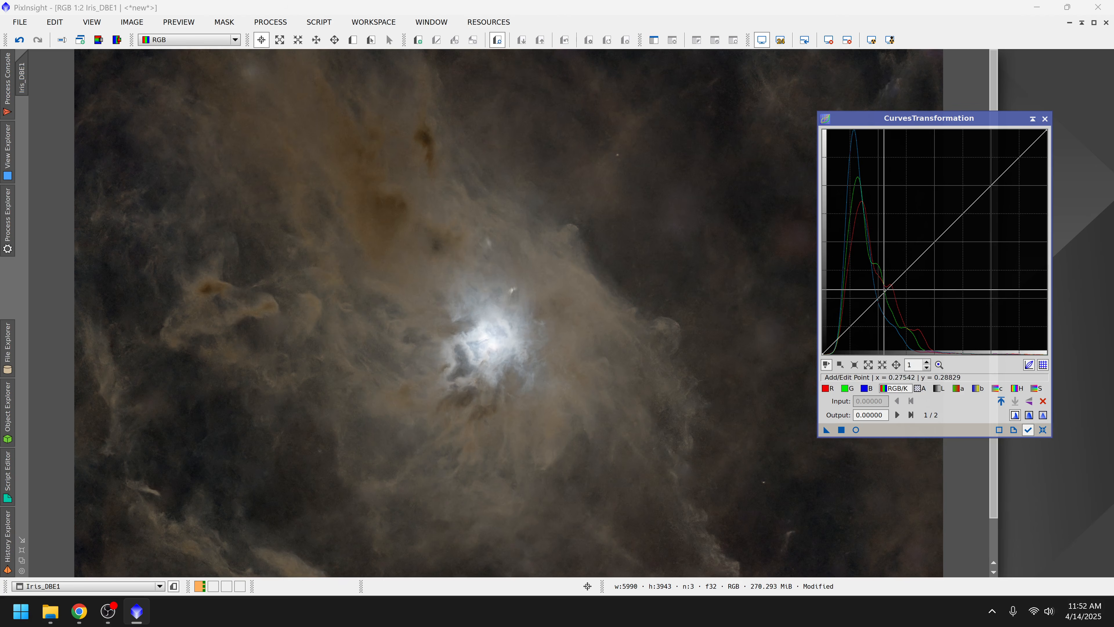
Step: Try a steep S-curve on the RGB/K channel in CurvesTransformation and reset the curve
left_click(884, 321)
left_click_drag(926, 291, 914, 229)
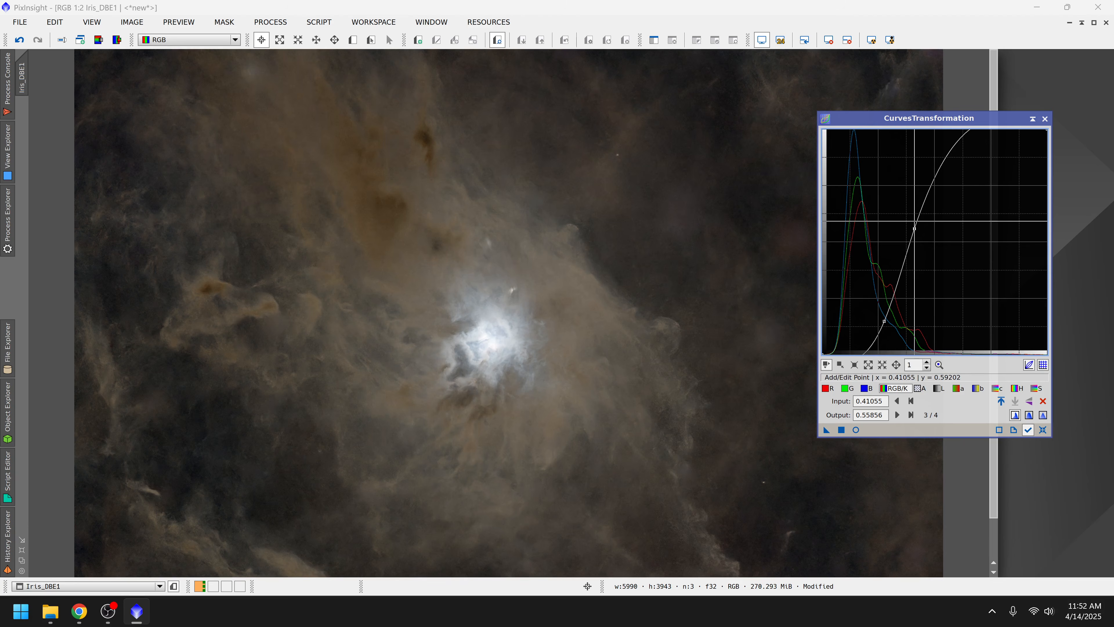
left_click(1029, 365)
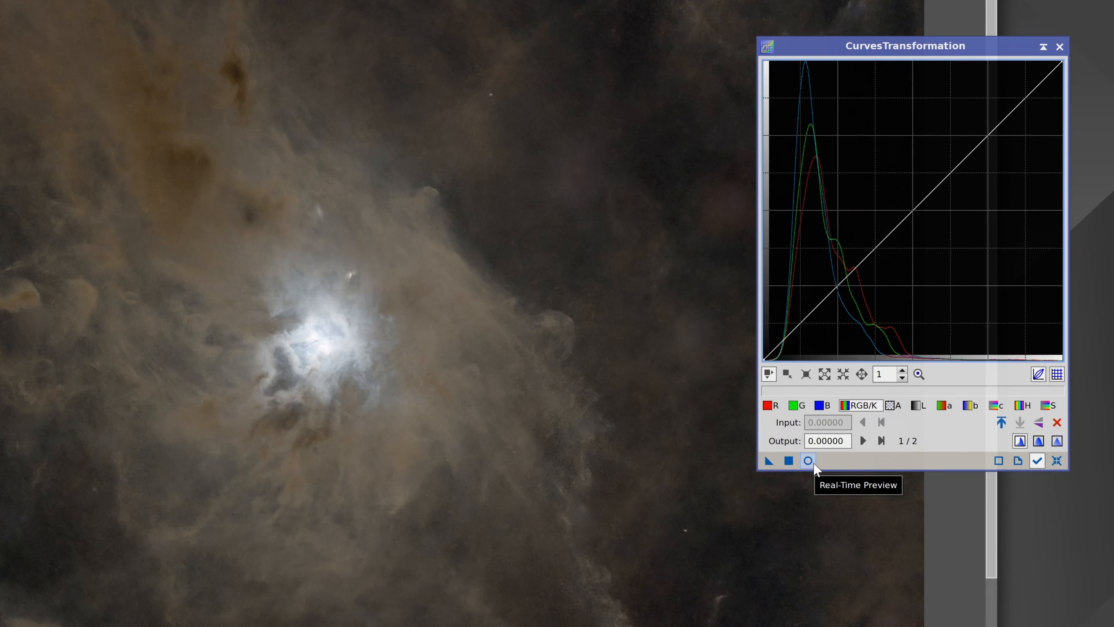
Step: Start the real-time preview and shape an RGB/K S-curve with points at about 0.268 input, 0.157 output and 0.523 input, 0.595 output
left_click(808, 460)
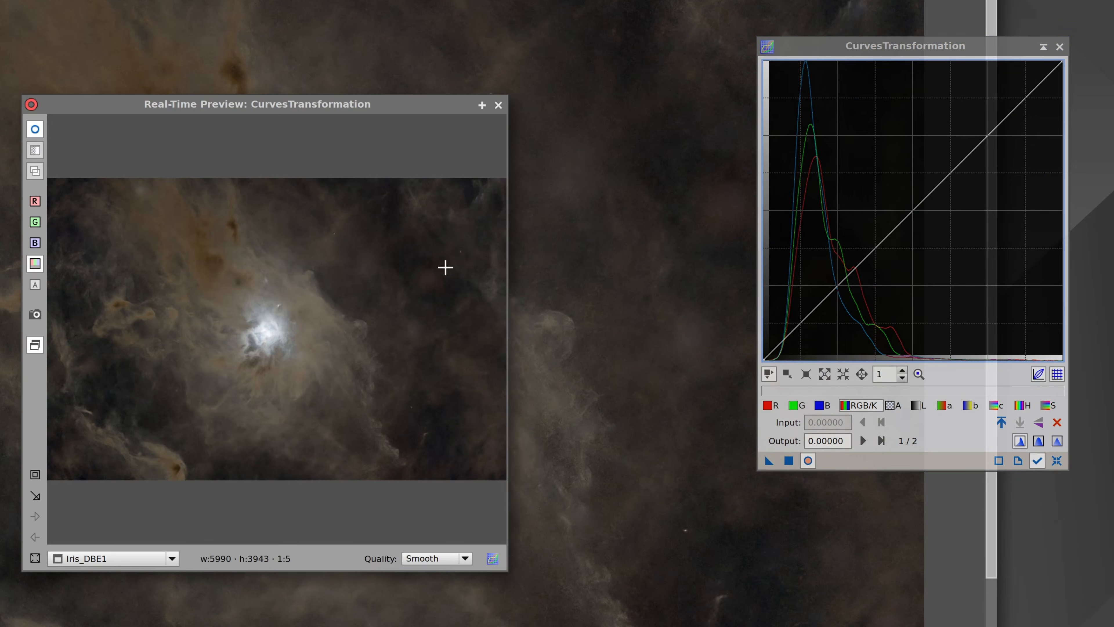
mouse_move(333, 105)
left_mouse_down()
mouse_move(390, 71)
mouse_move(339, 99)
mouse_move(332, 87)
left_mouse_up()
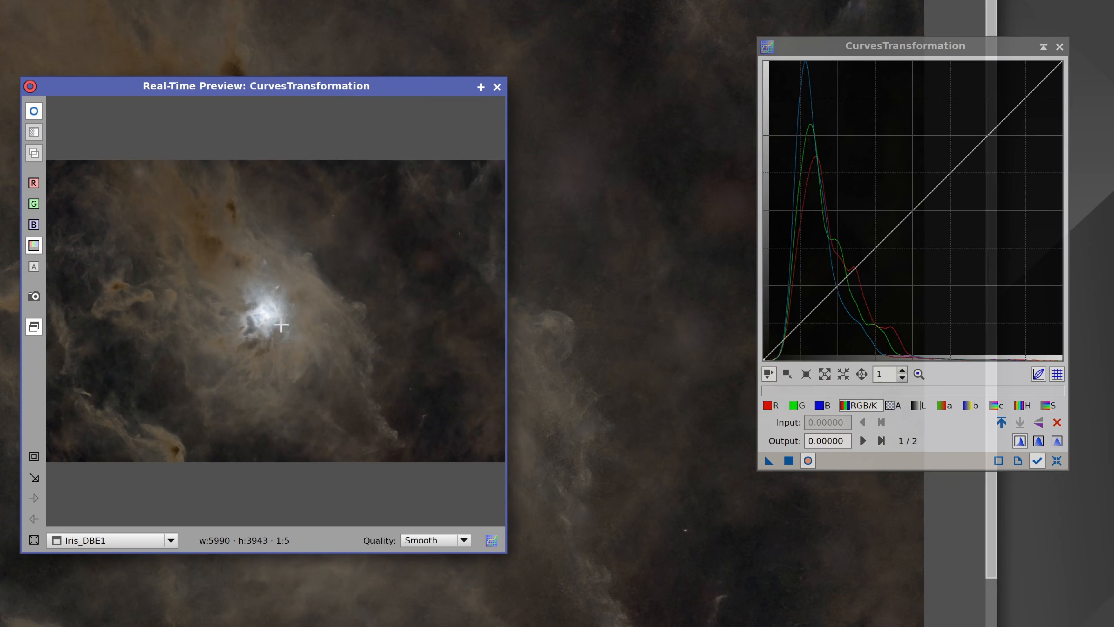
left_click_drag(843, 277, 843, 314)
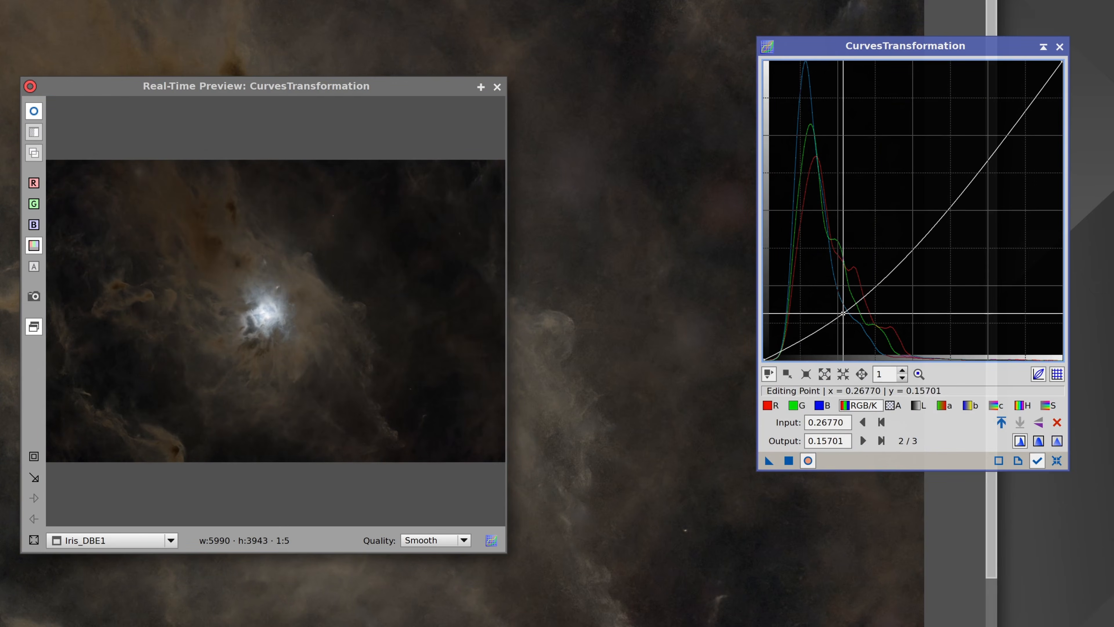
left_click_drag(901, 272, 919, 182)
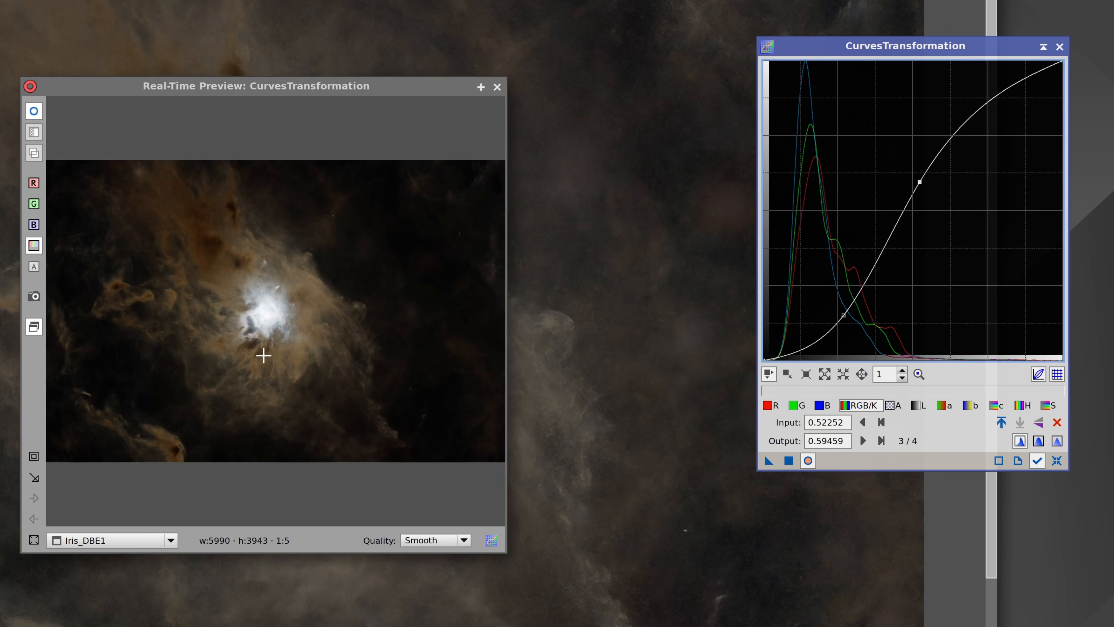
Step: Reset the RGB/K curve and raise the saturation curve with a point at about 0.445 input, 0.632 output
left_click(1056, 422)
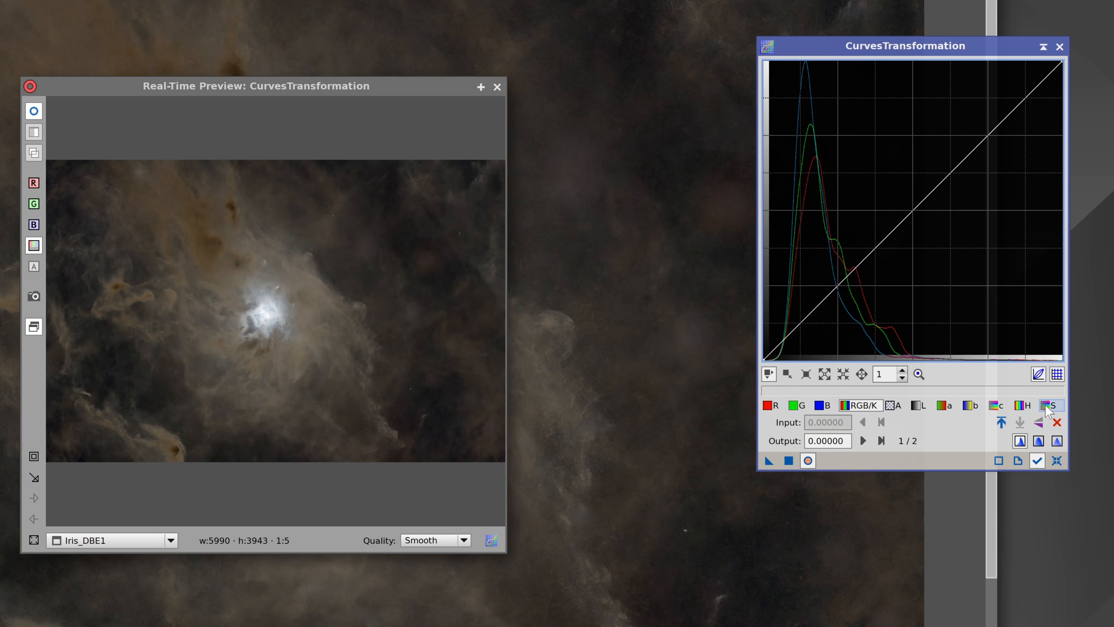
left_click(1047, 407)
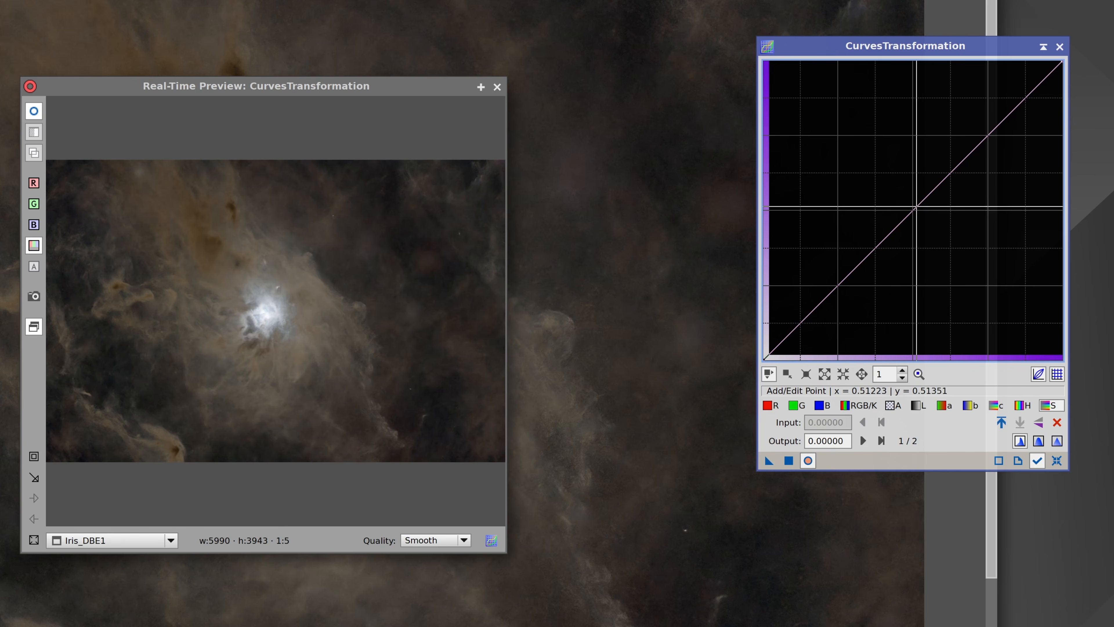
left_click(912, 209)
left_click_drag(911, 209, 896, 170)
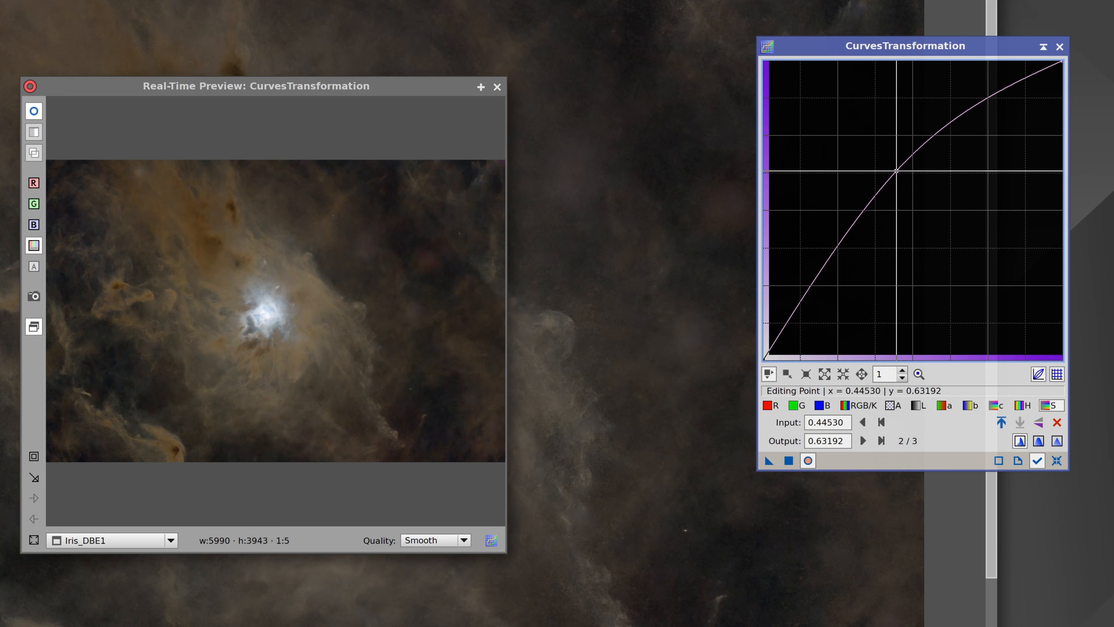
Step: Try an RGB/K curve with points at about 0.790 input, 0.723 output and 0.224 input, 0.256 output, then reset it
left_click(868, 412)
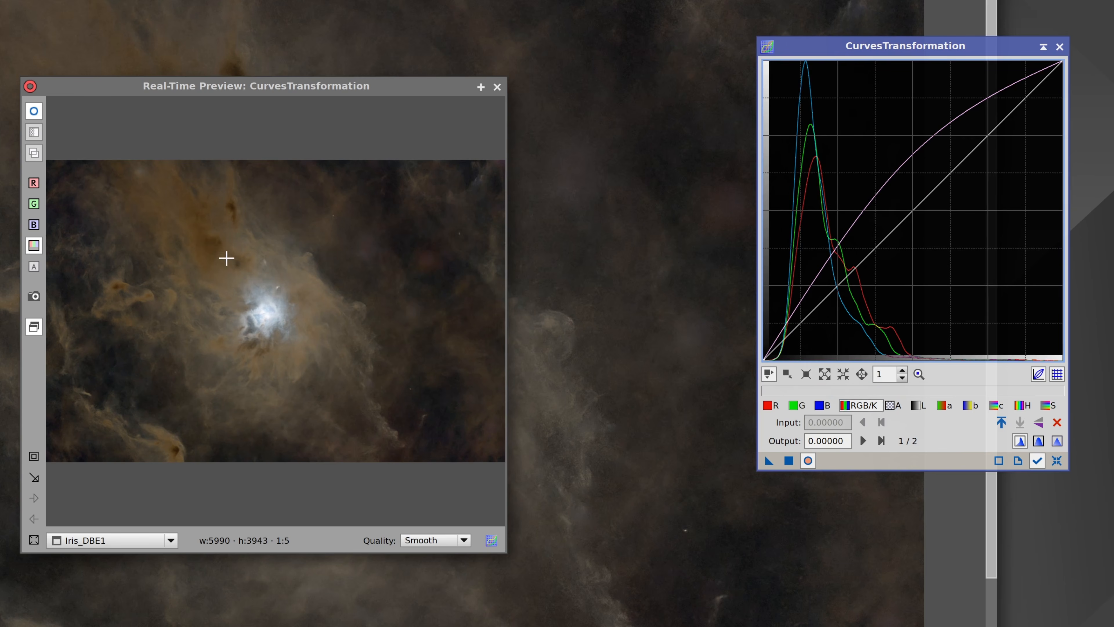
mouse_move(226, 258)
left_mouse_down()
mouse_move(323, 249)
mouse_move(271, 253)
mouse_move(244, 282)
mouse_move(256, 256)
mouse_move(337, 312)
mouse_move(315, 349)
left_mouse_up()
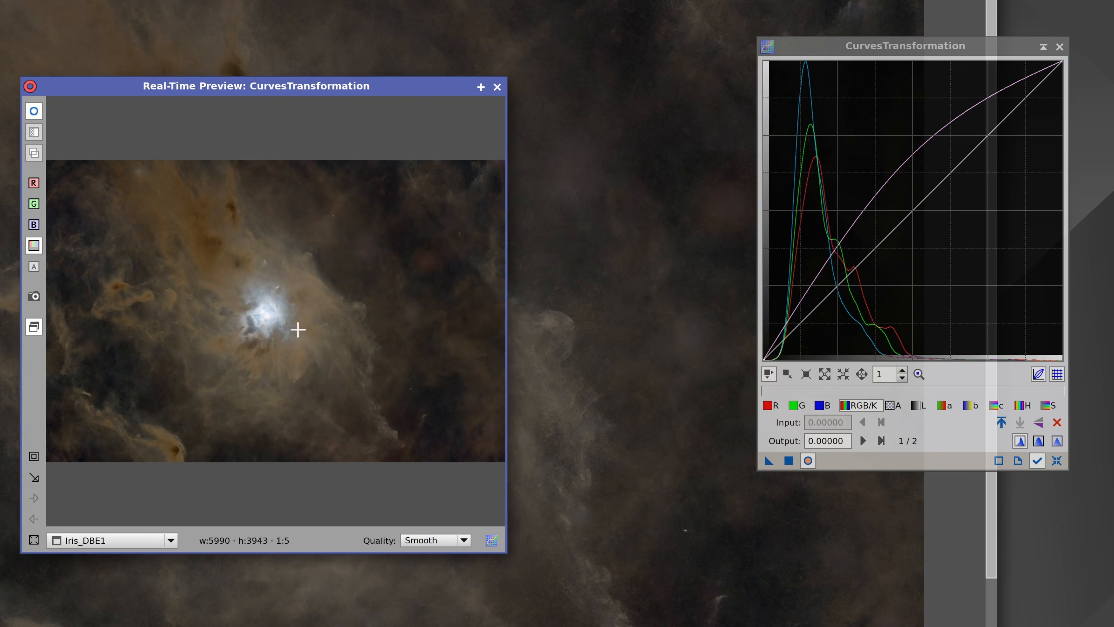
left_click_drag(279, 317, 280, 316)
left_click(989, 134)
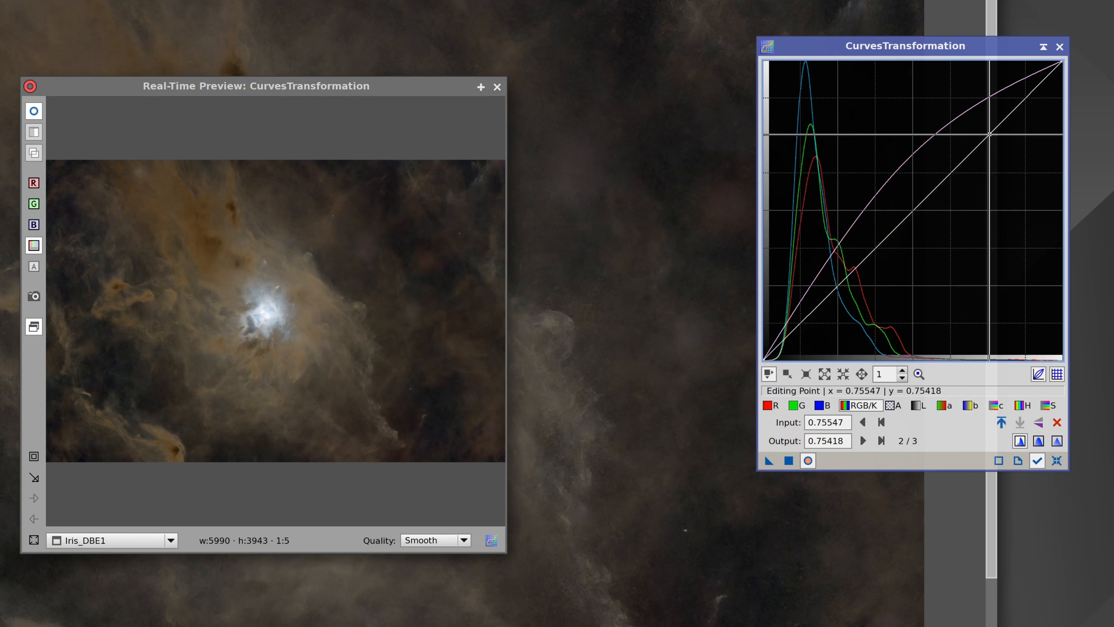
left_click_drag(989, 134, 999, 143)
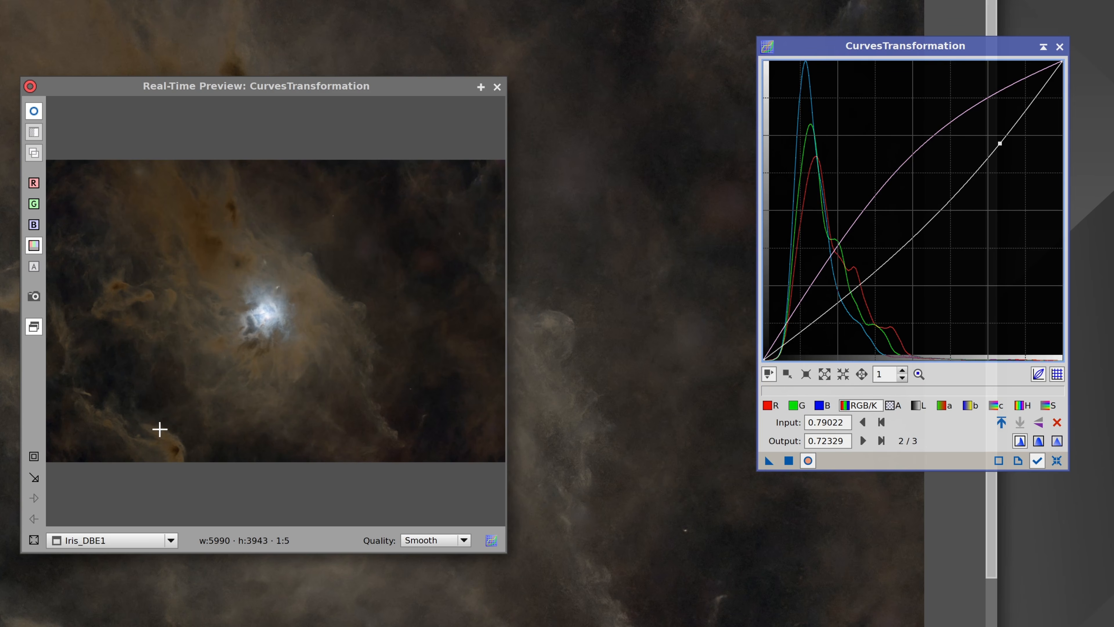
left_click_drag(158, 437, 170, 439)
left_click_drag(827, 303, 829, 283)
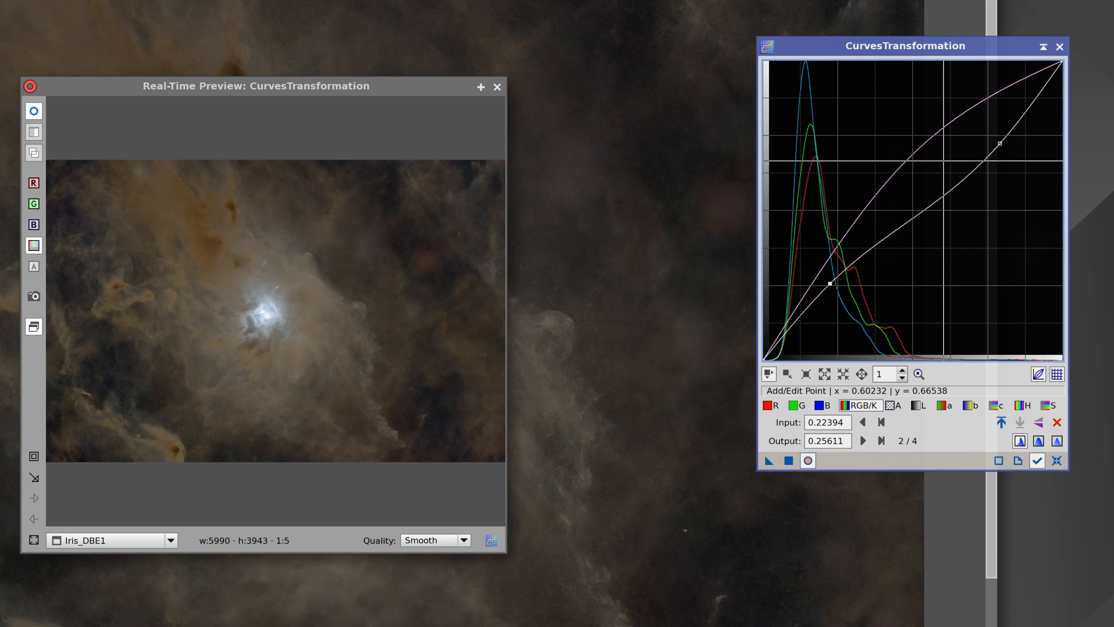
left_click_drag(90, 266, 112, 269)
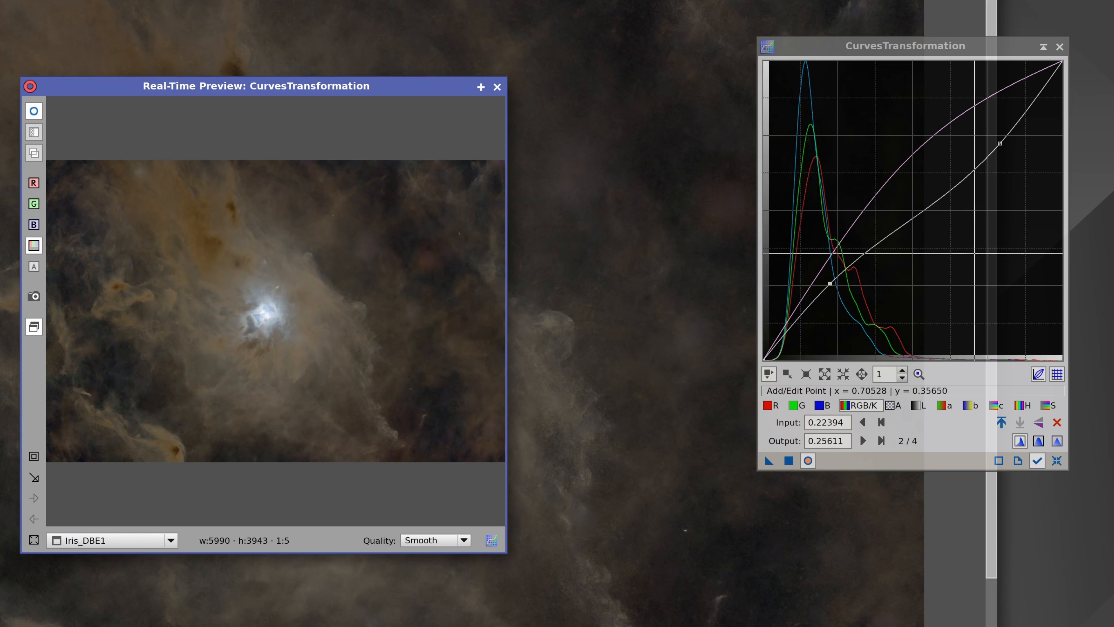
left_click(1056, 422)
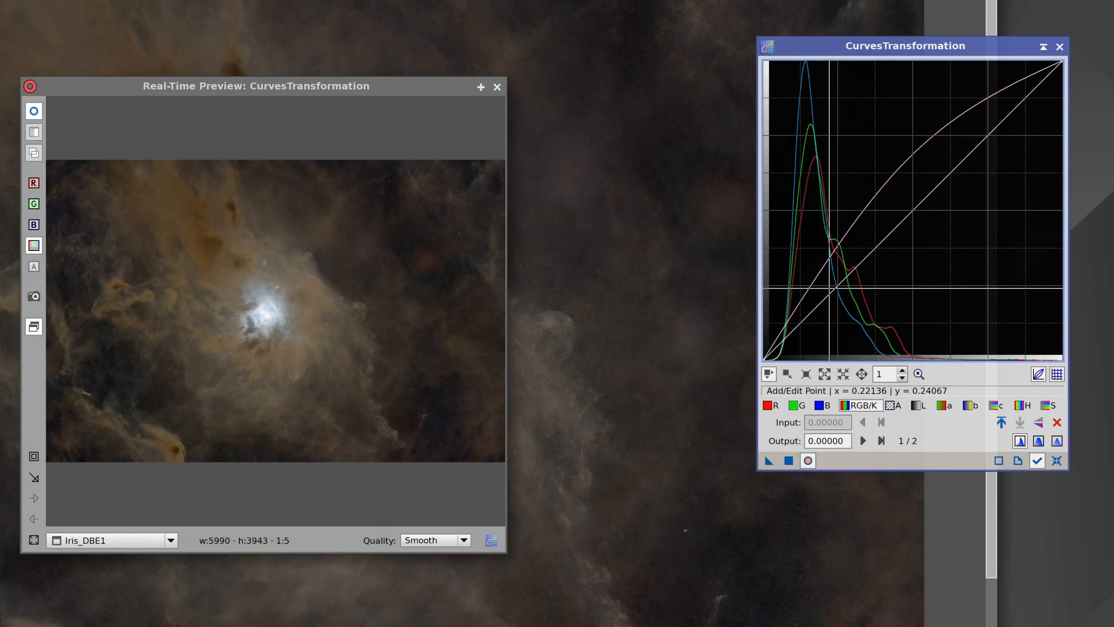
Step: Try a gentle RGB/K contrast curve that darkens the shadows, with a point at about 0.350 input, 0.328 output, and reset it
left_click(831, 309)
left_click_drag(865, 277, 868, 262)
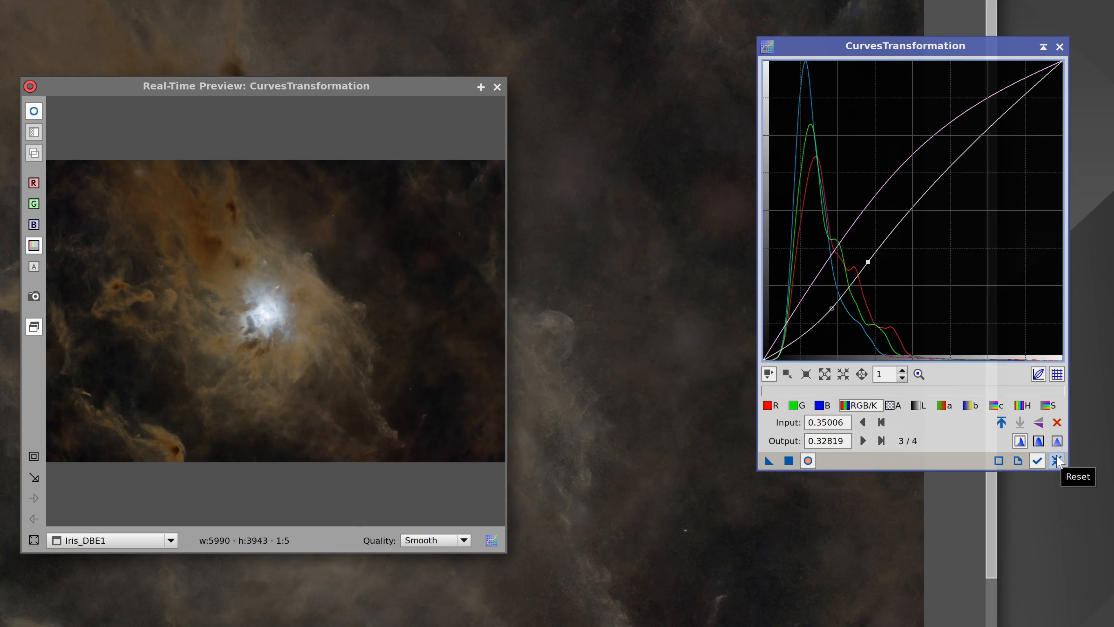
left_click(1057, 422)
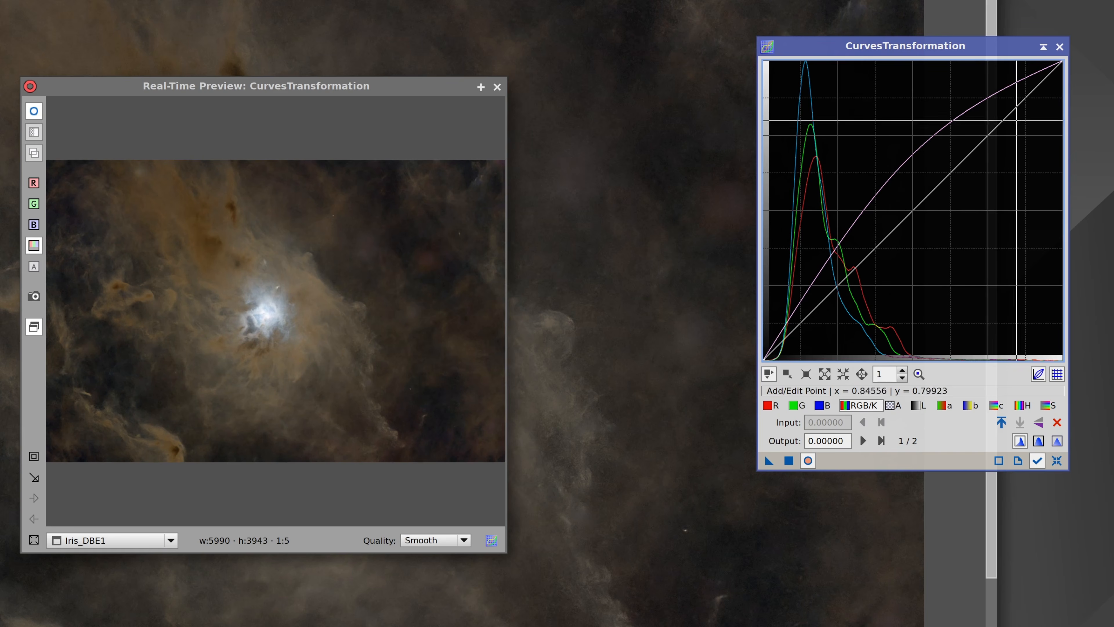
Step: Apply to Iris_DBE1 a saturation curve through about 0.475 input, 0.696 output and an RGB/K curve through 0.676 input, 0.619 output
left_click(1050, 405)
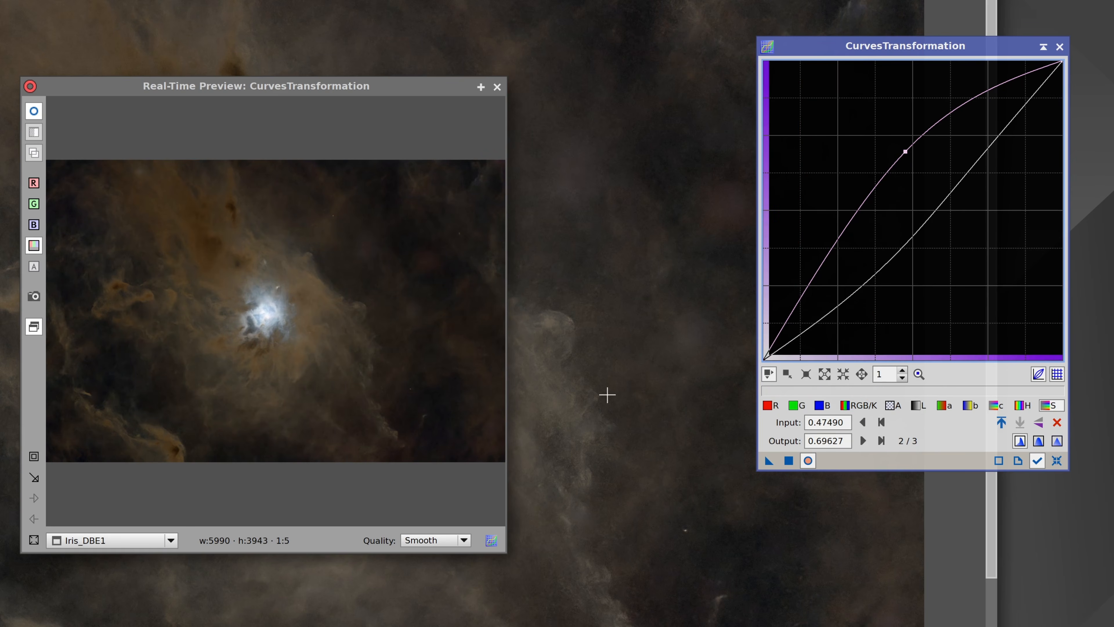
left_click(858, 405)
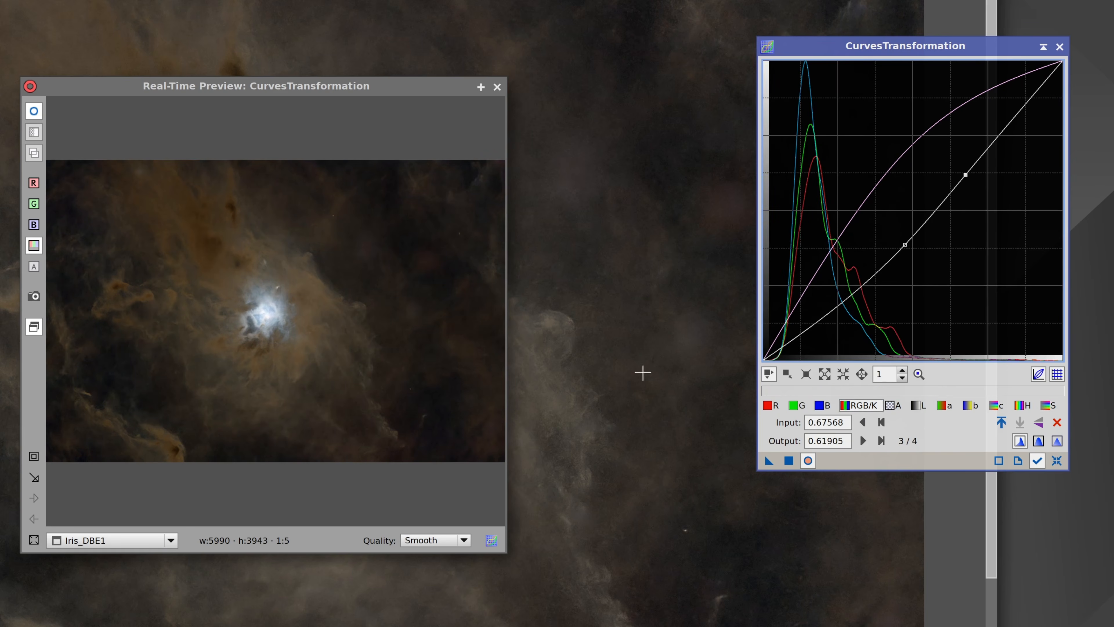
left_click(497, 87)
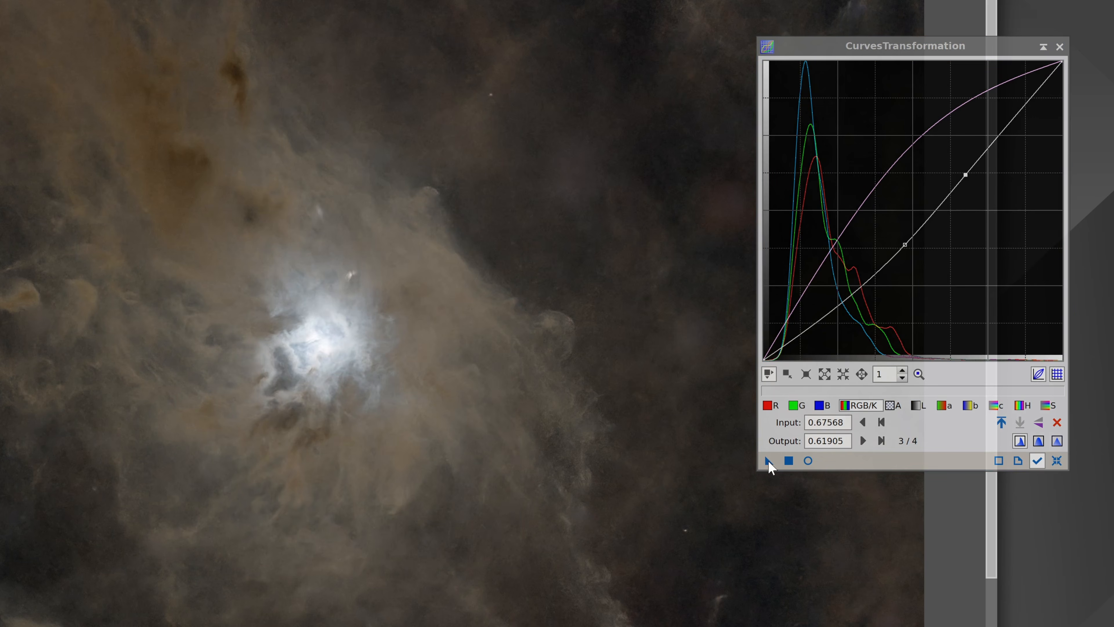
left_click_drag(768, 460, 460, 379)
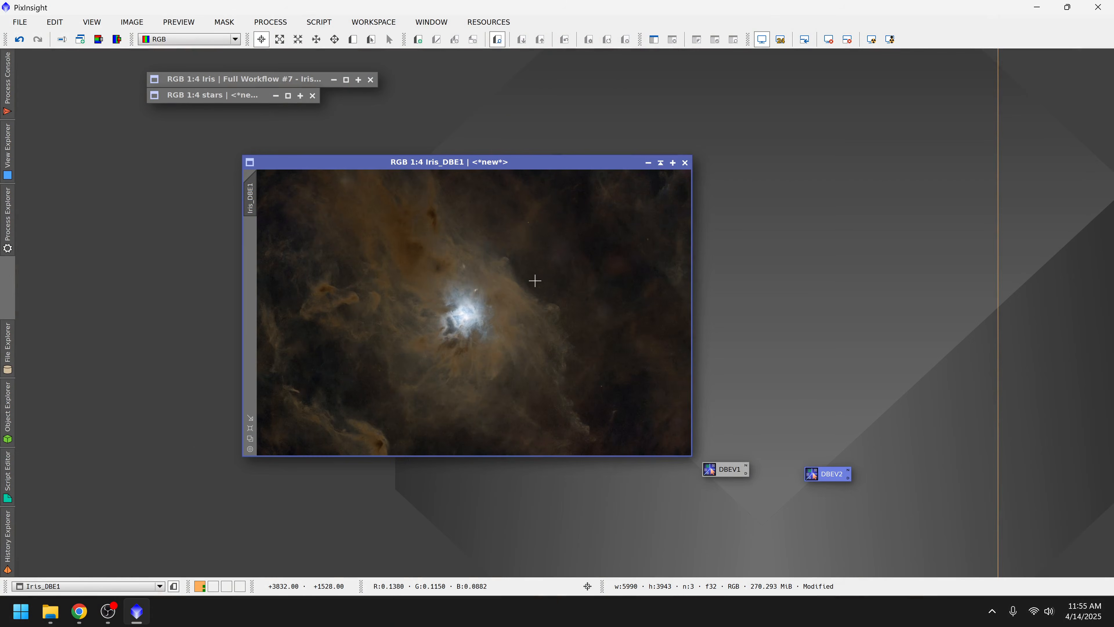
Step: Reposition the Iris_DBE1 image window, find the CreateHDRImage script by name and open it
left_click_drag(469, 167, 398, 167)
left_click(13, 213)
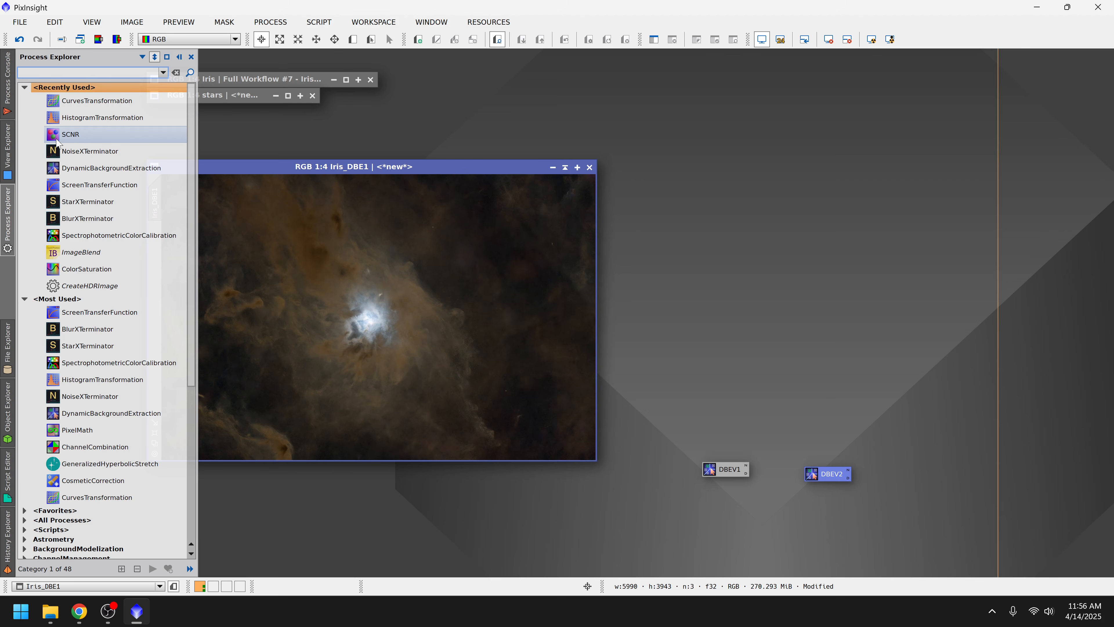
type("creat")
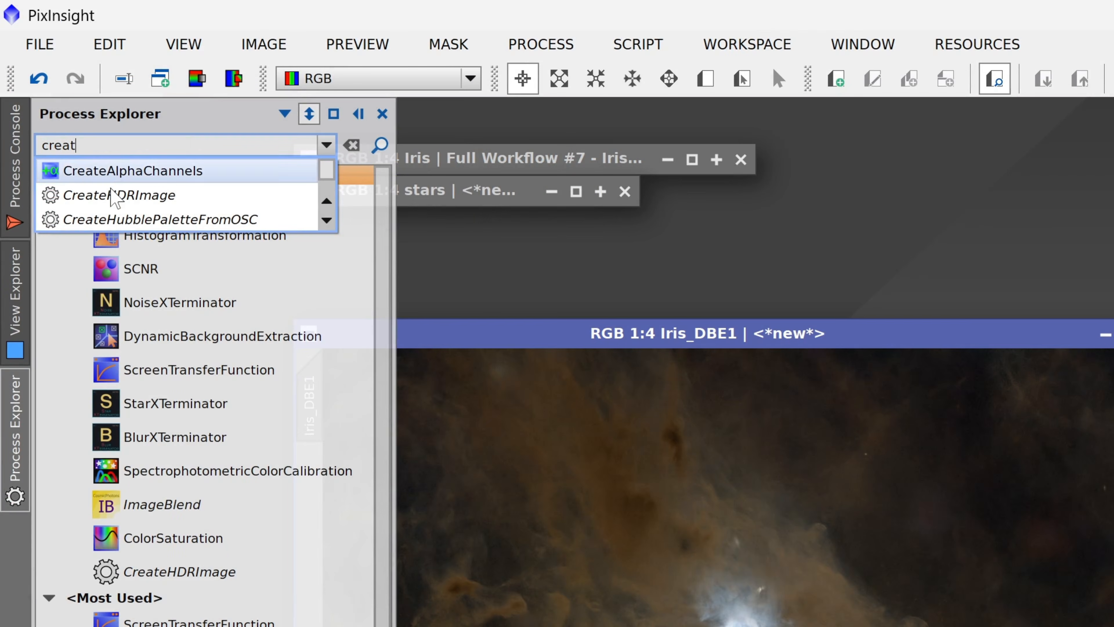
left_click(189, 196)
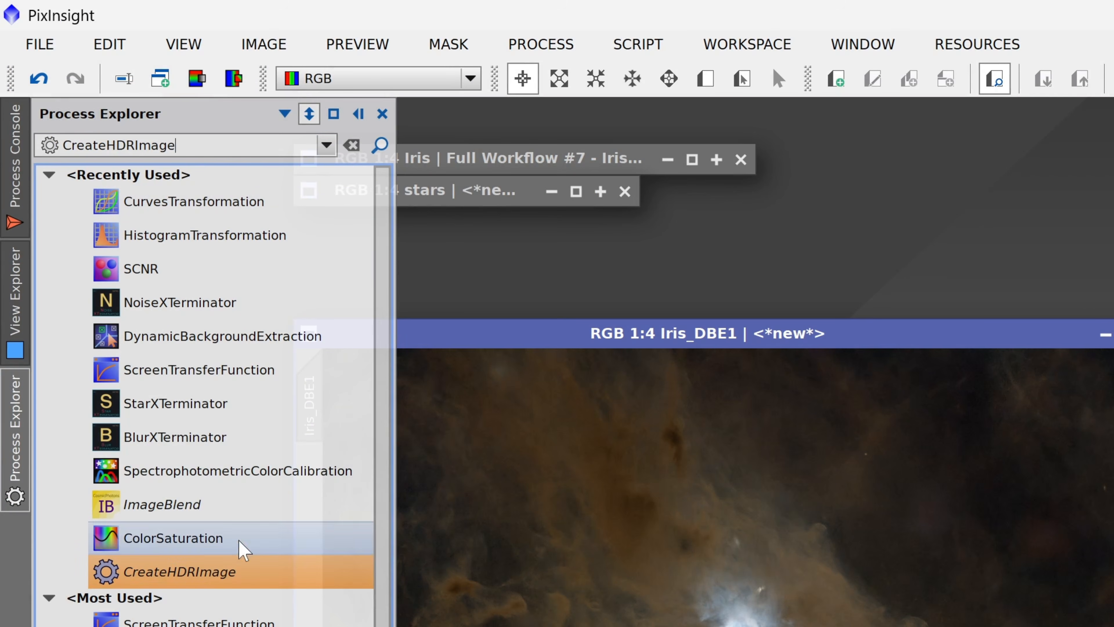
double_click(290, 581)
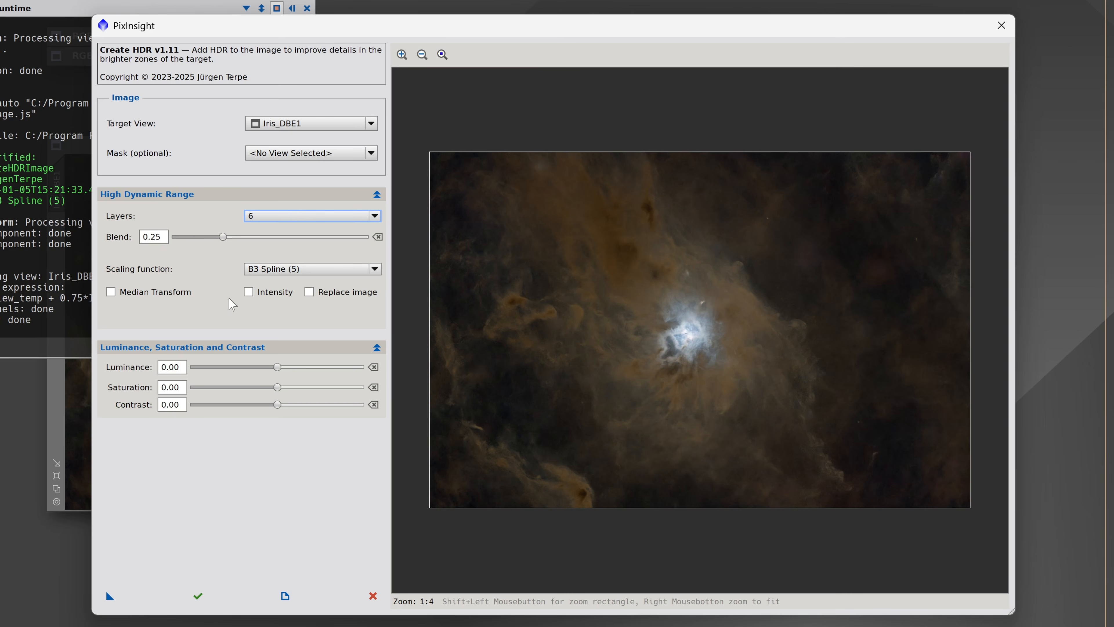
Step: Enable Intensity and set the HDR layers to 5 for the Iris_DBE1 target view
left_click(250, 292)
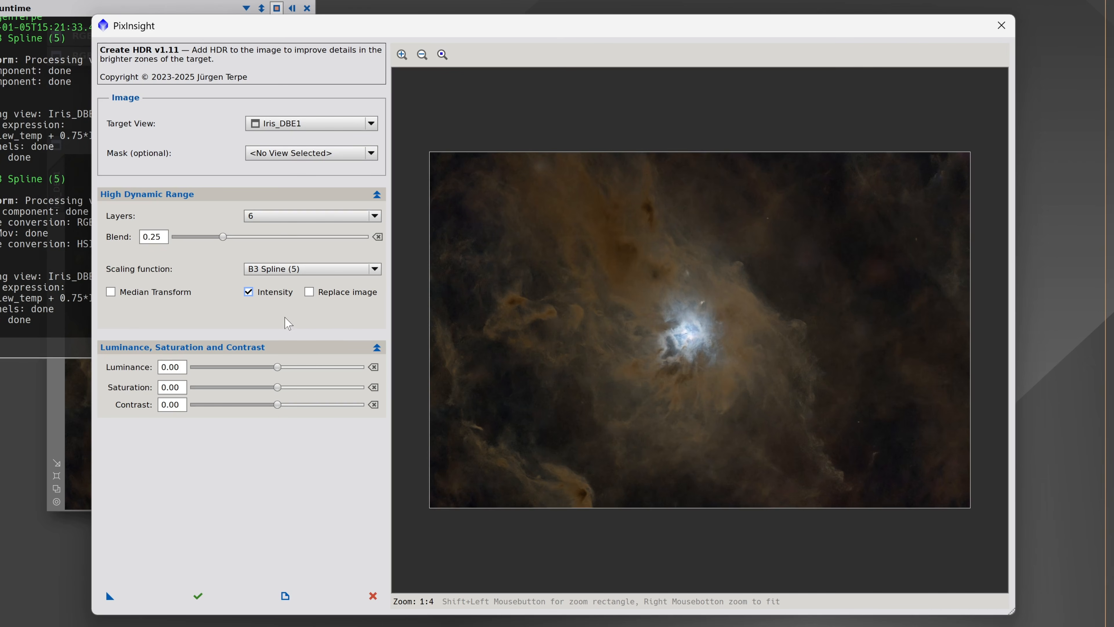
left_click(284, 217)
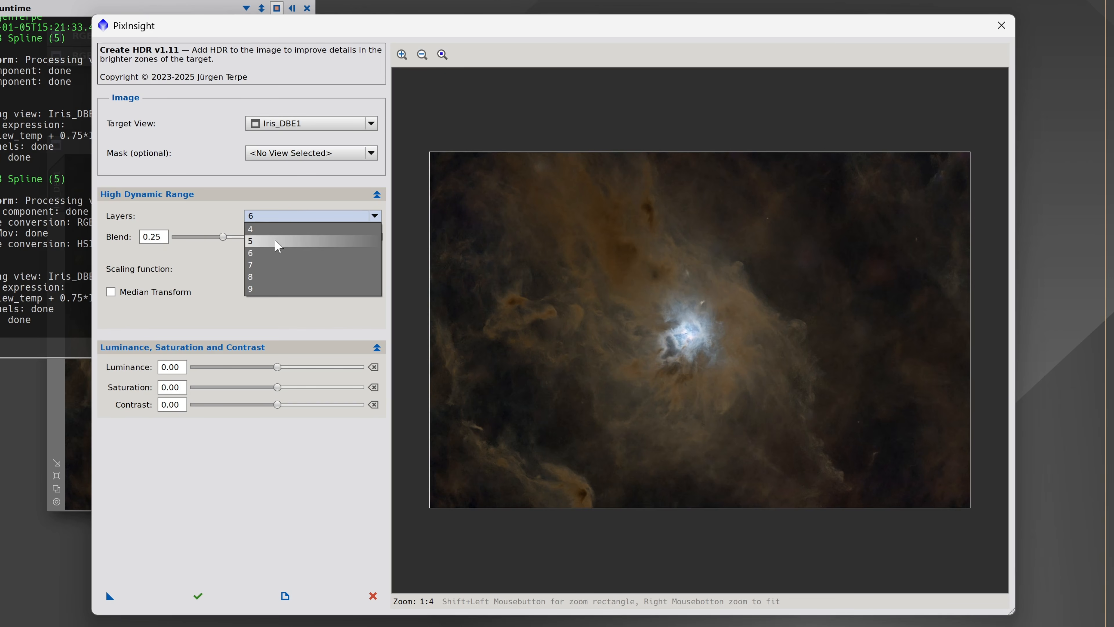
left_click(277, 242)
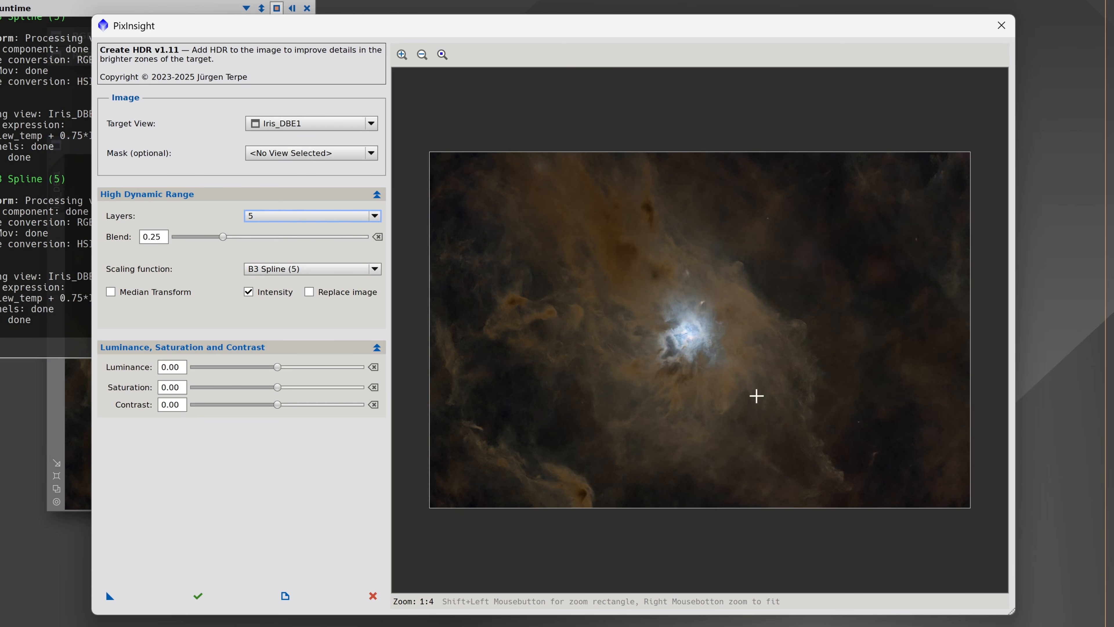
Step: Set the HDR blend to 0.61, saturation to 44 and contrast to 22, and generate the HDR image
left_click_drag(223, 237, 308, 237)
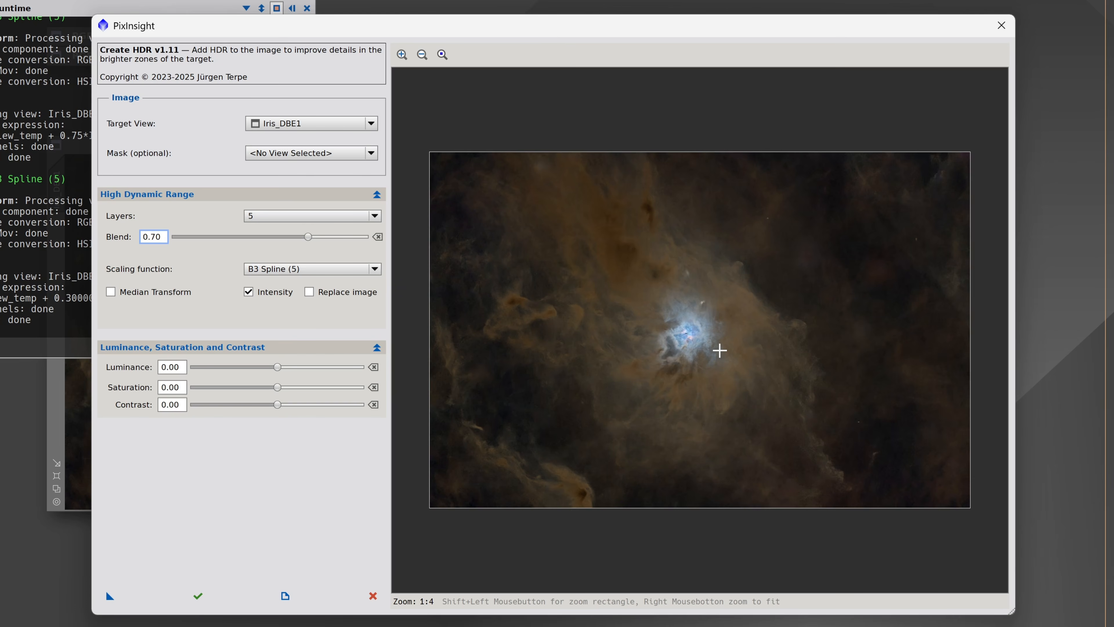
left_click_drag(307, 237, 290, 237)
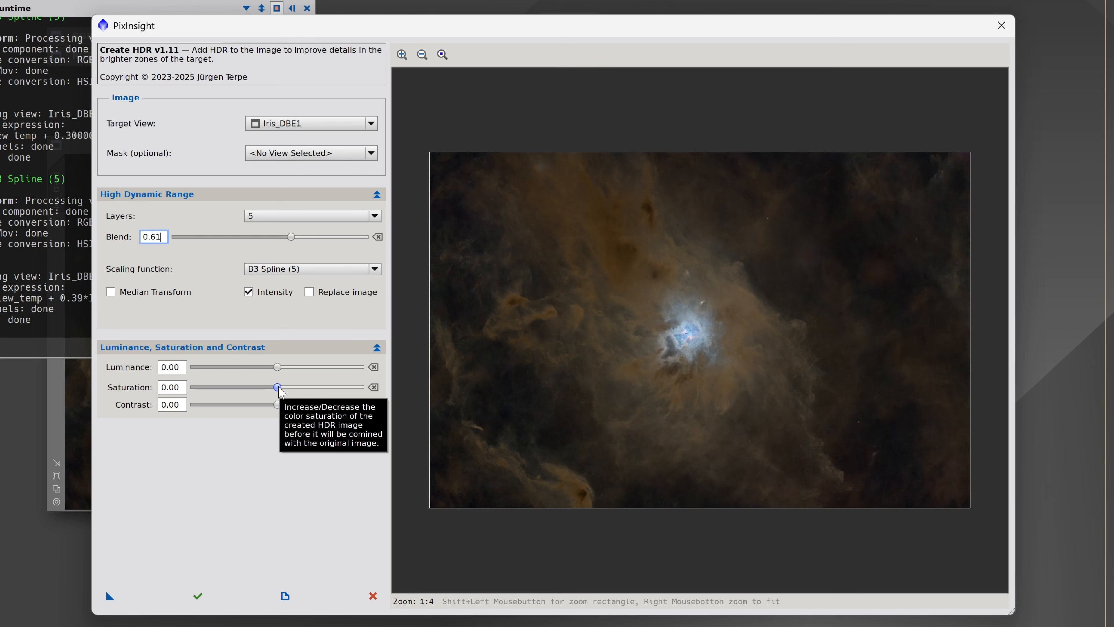
left_click_drag(277, 387, 296, 404)
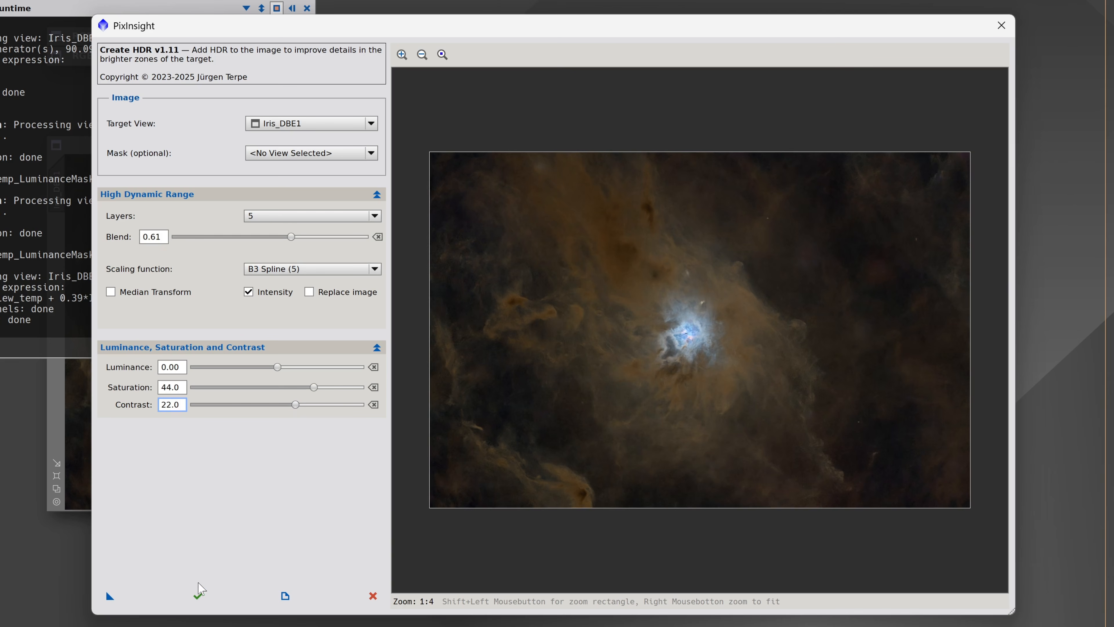
left_click(200, 593)
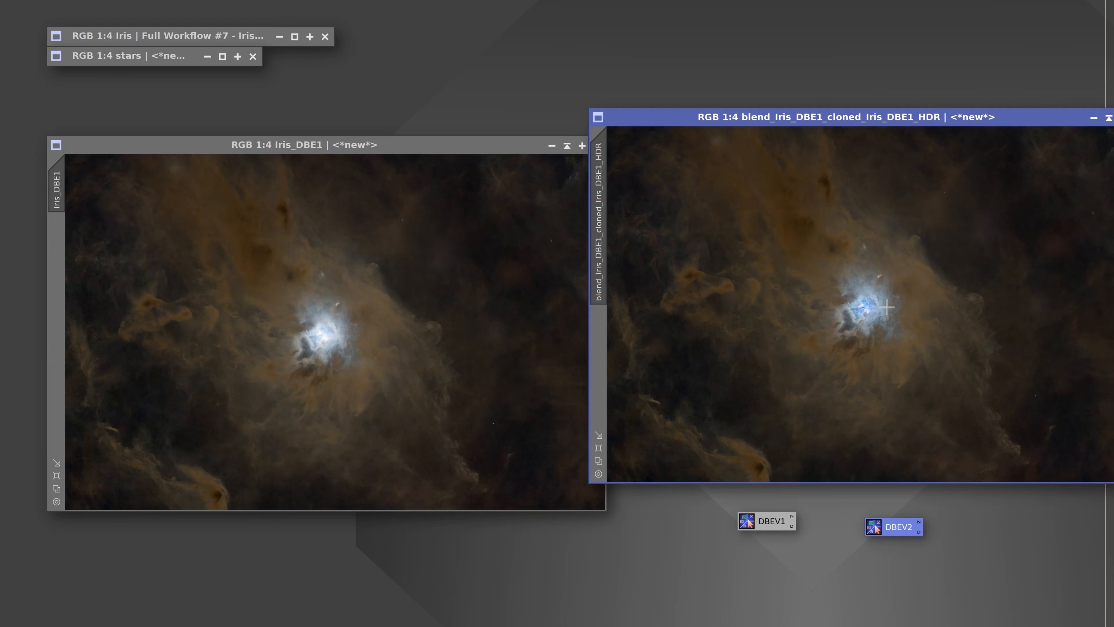
Step: Examine the bright nebula core in the new HDR image up close and compare it with the whole frame
scroll(872, 305, "up", 1)
scroll(859, 300, "up", 4)
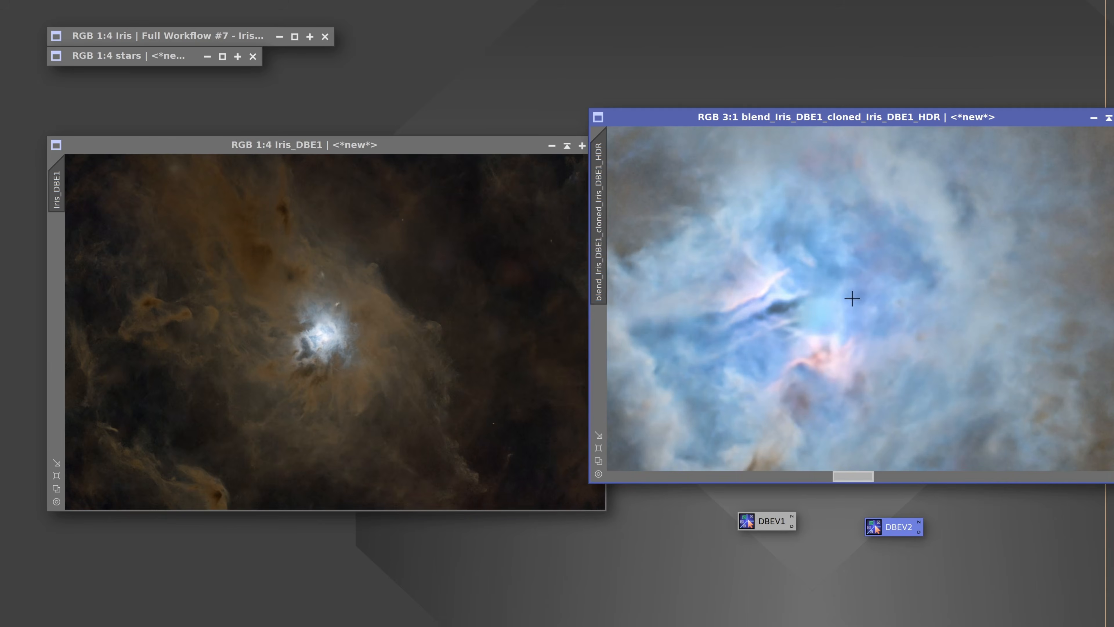
scroll(310, 329, "up", 3)
scroll(312, 332, "up", 3)
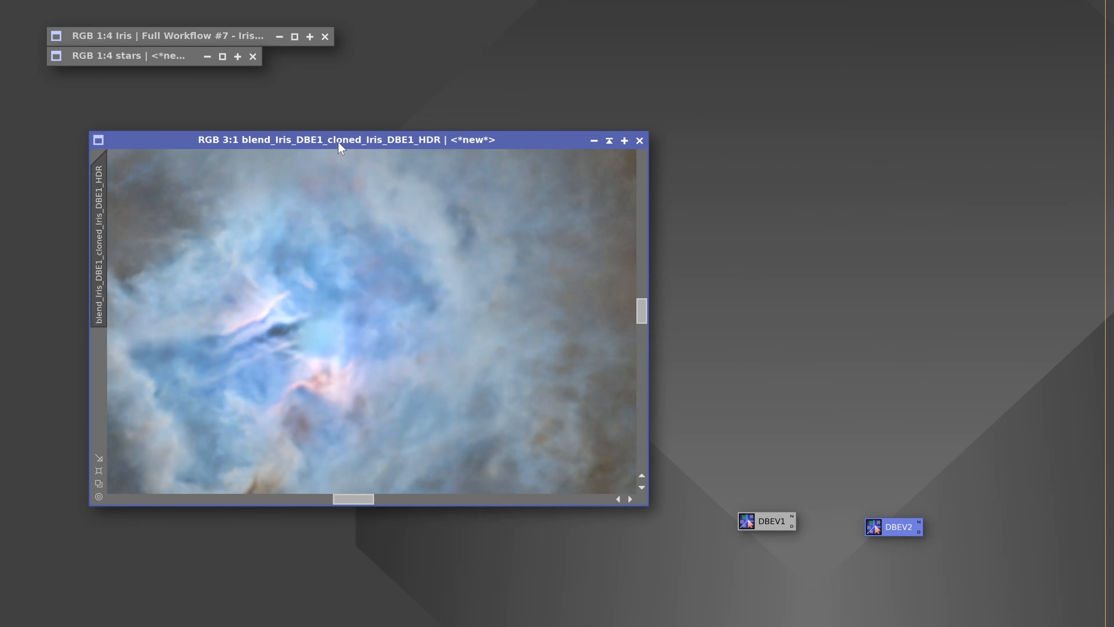
scroll(360, 302, "down", 5)
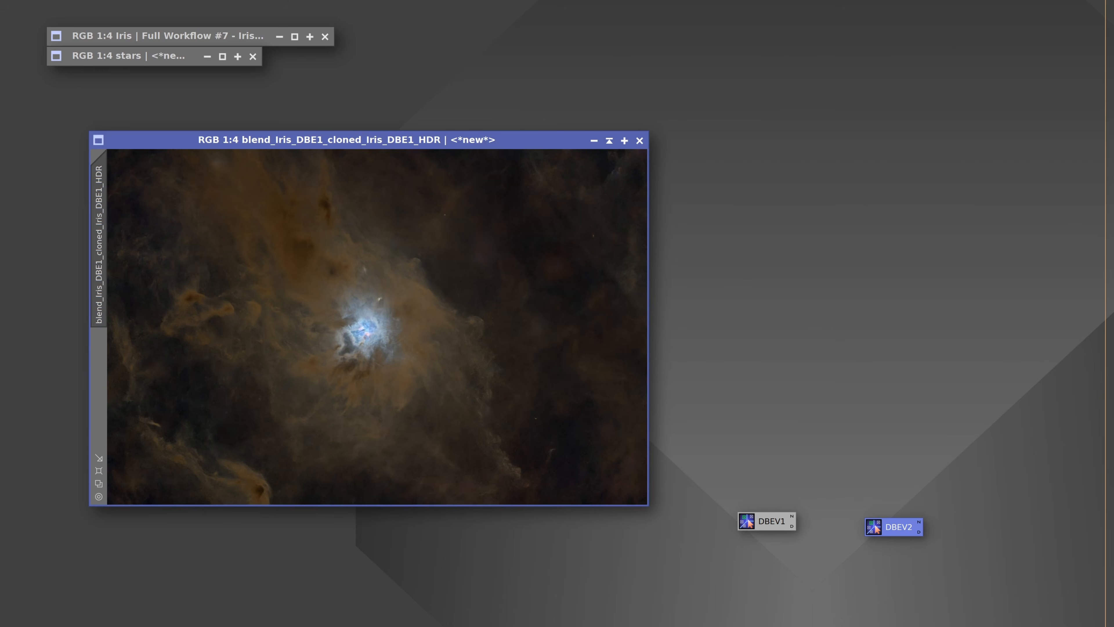
Step: Reopen CurvesTransformation with all curves reset and make it track the HDR image
mouse_move(1, 289)
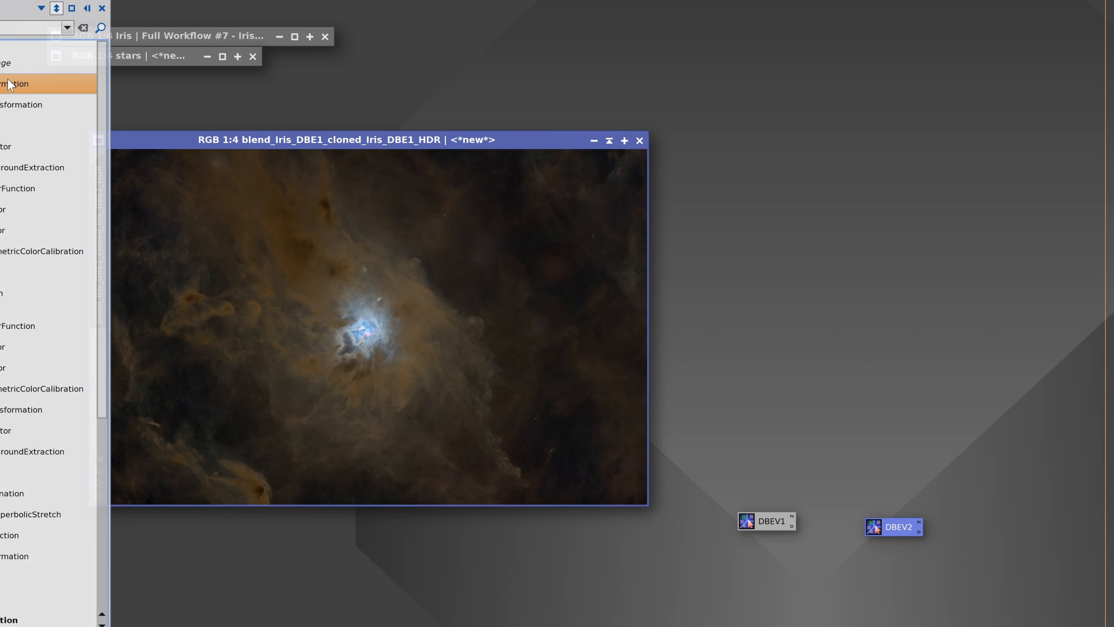
double_click(10, 84)
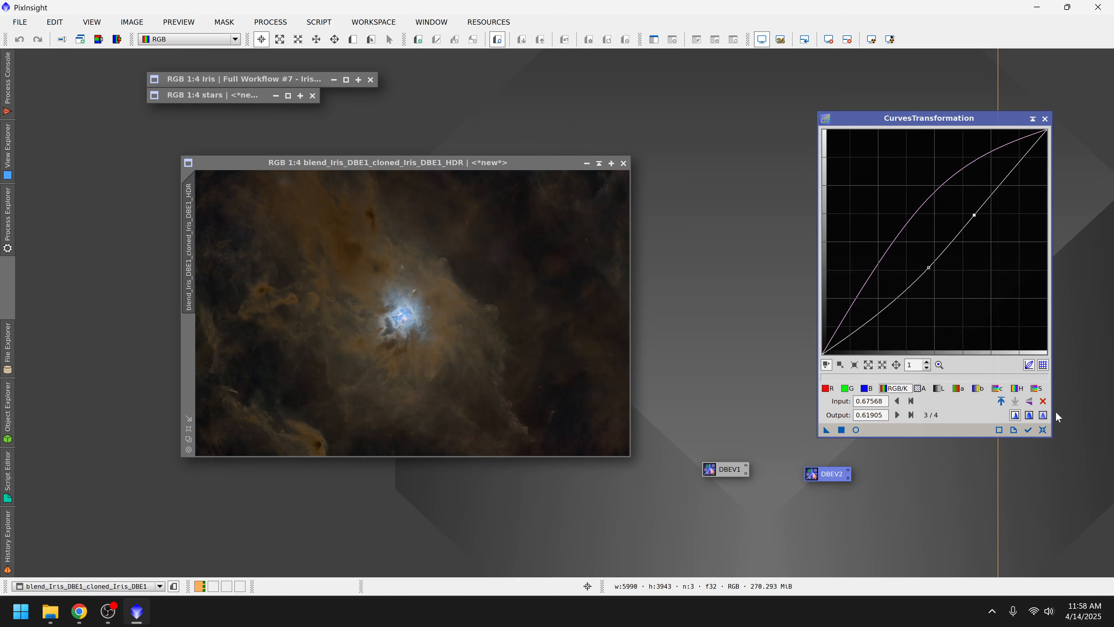
left_click(1043, 430)
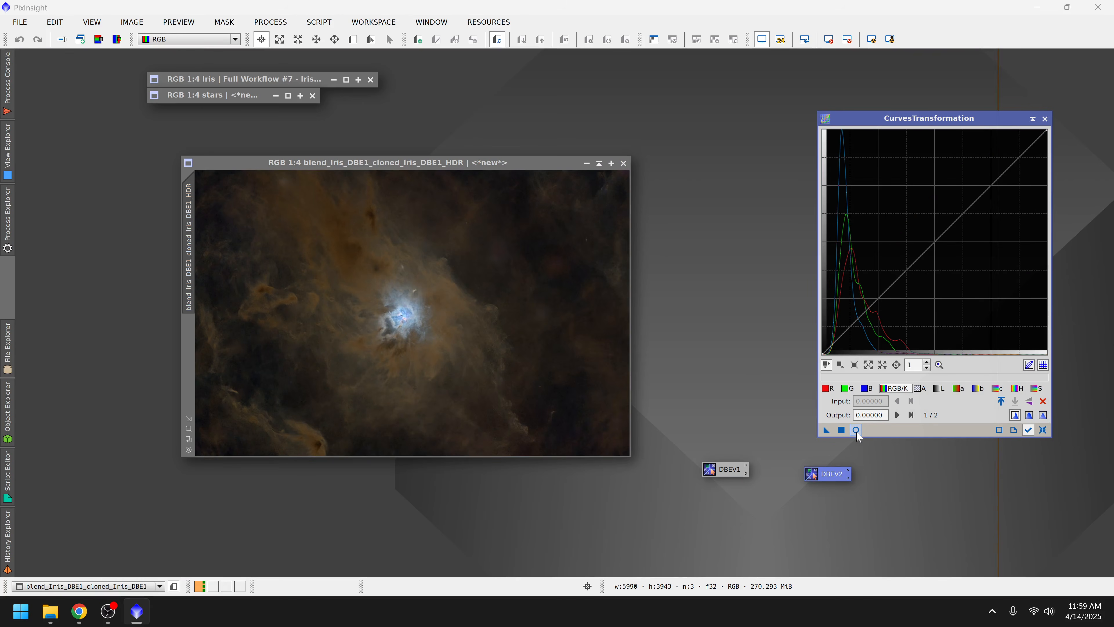
Step: Apply an RGB/K curve to the HDR image, lifting midtones from 0.37194 to 0.44402, anchoring the shadows and placing a highlight point at 0.73745, 0.77992
left_click(855, 430)
left_click(1043, 432)
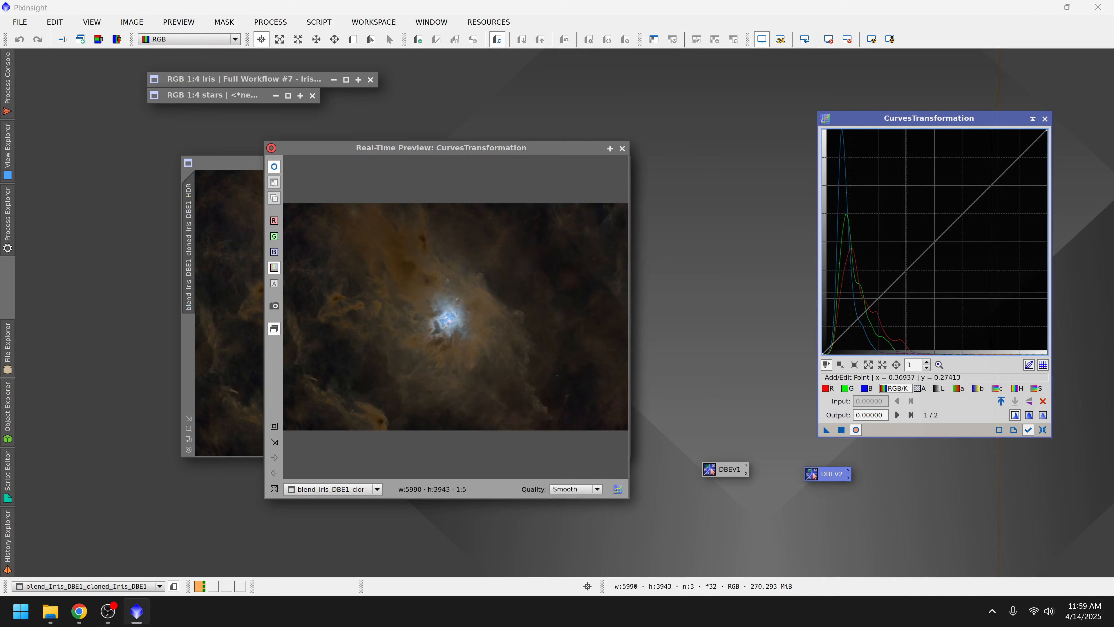
left_click_drag(904, 272, 904, 252)
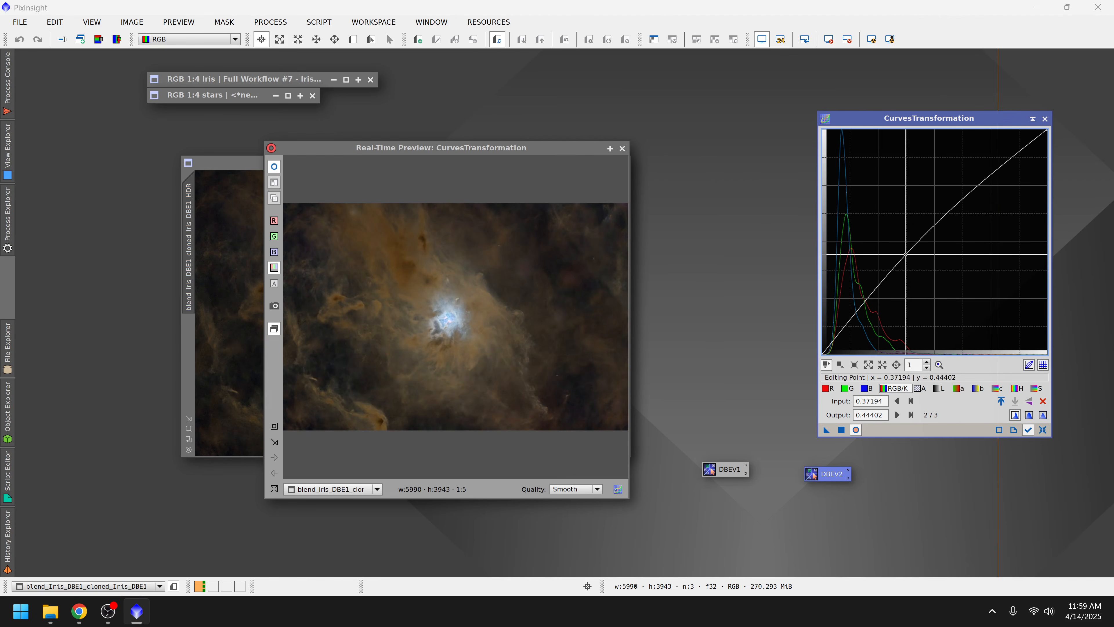
left_click(867, 304)
left_click_drag(988, 173, 988, 179)
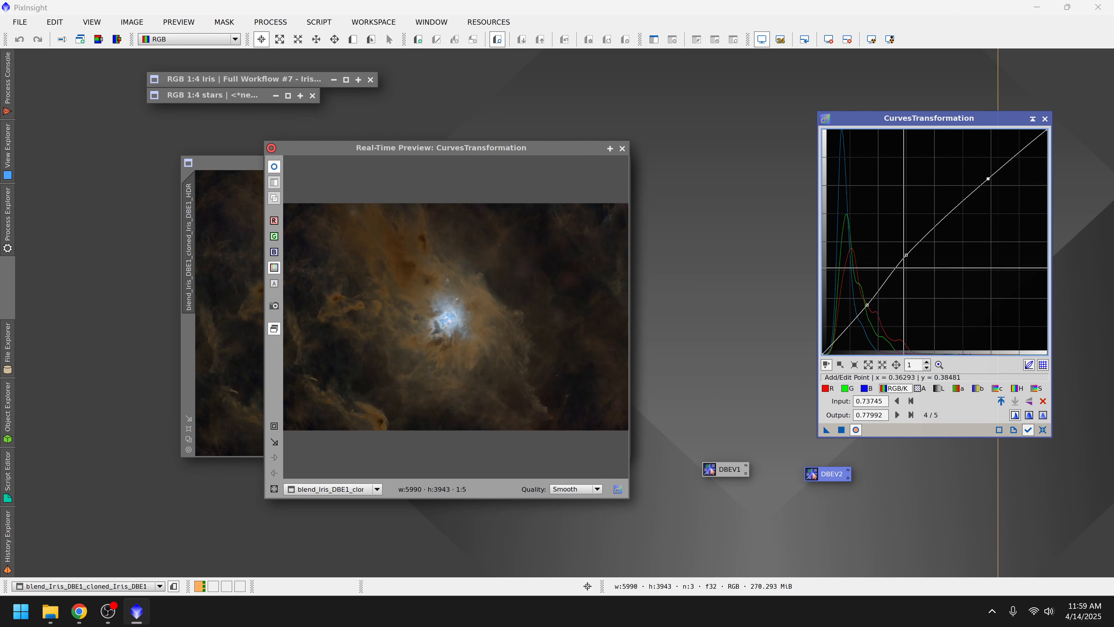
left_click(622, 148)
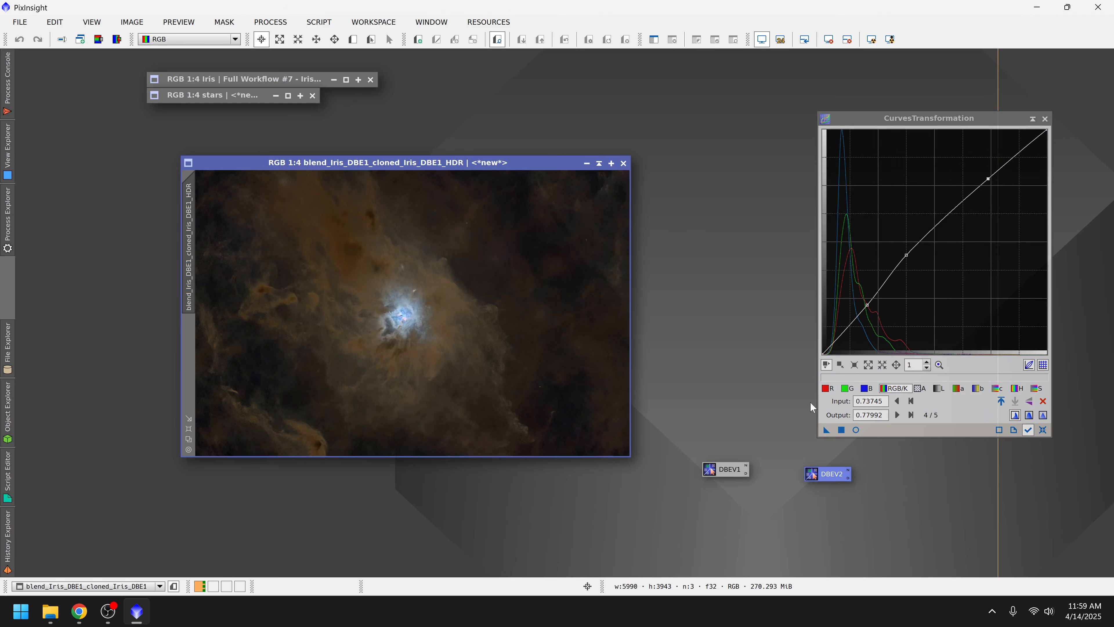
left_click_drag(822, 428, 514, 368)
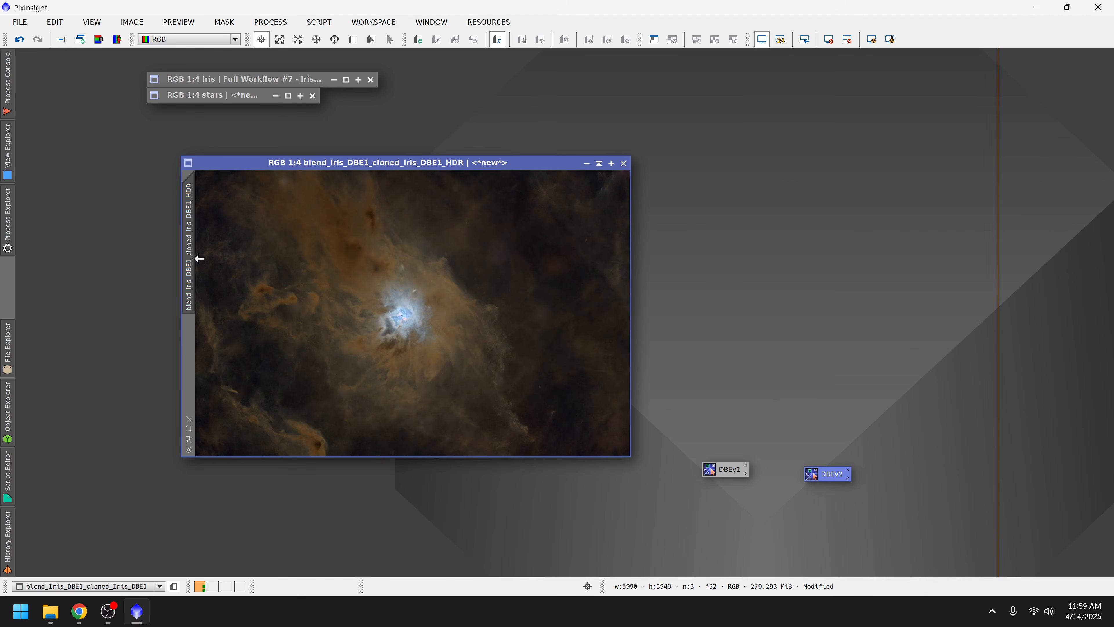
Step: Rename the HDR image's identifier to IrisFinal
double_click(191, 303)
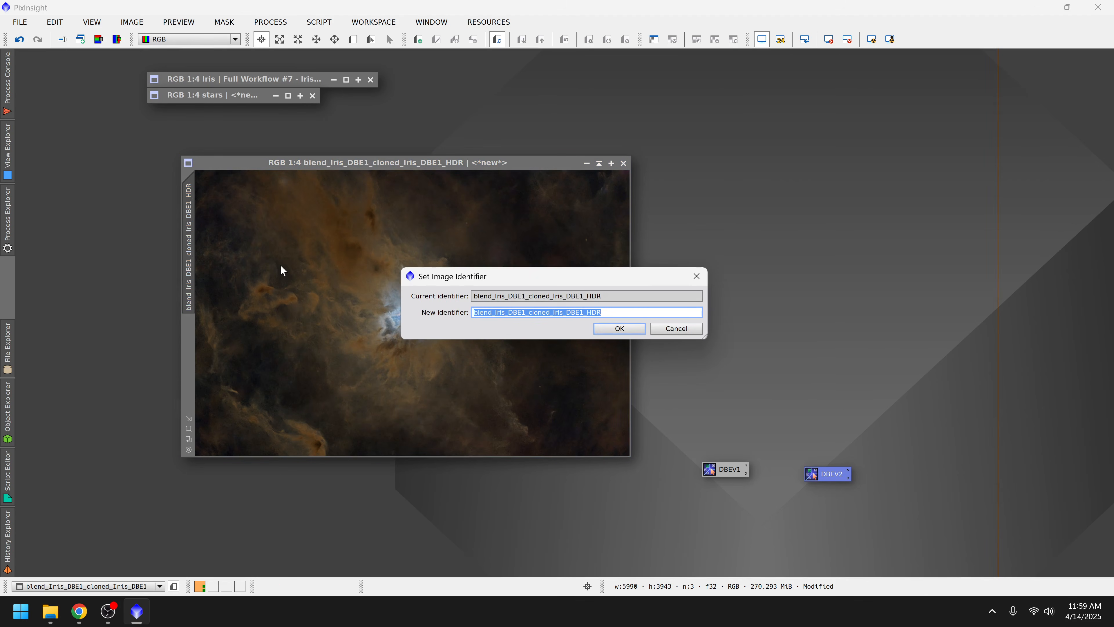
type("I")
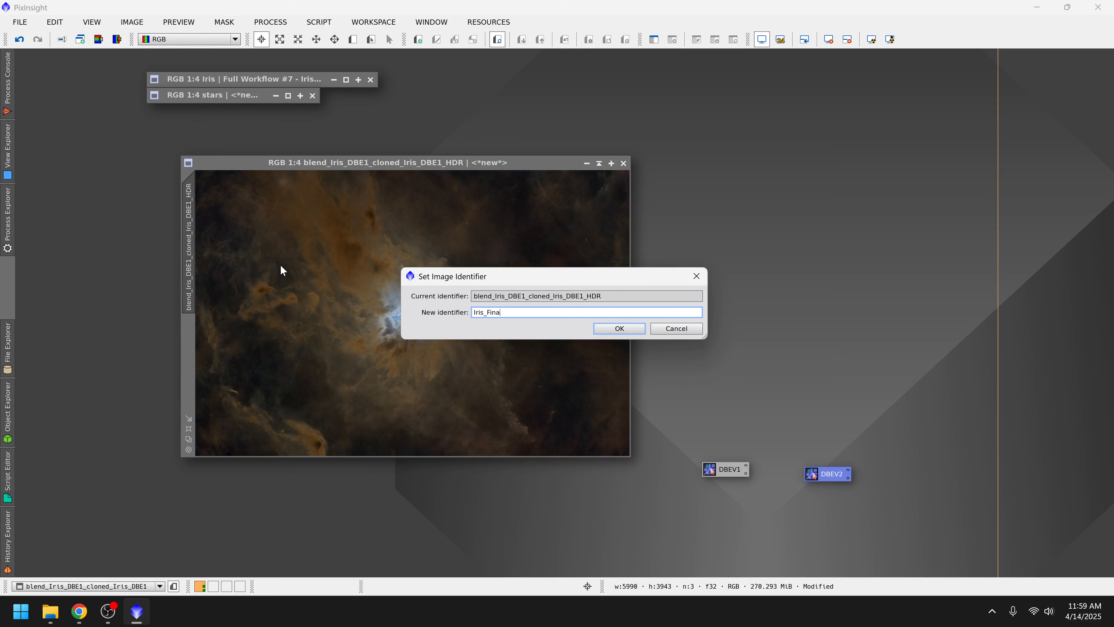
type("ri Final")
key("Return")
key("Return")
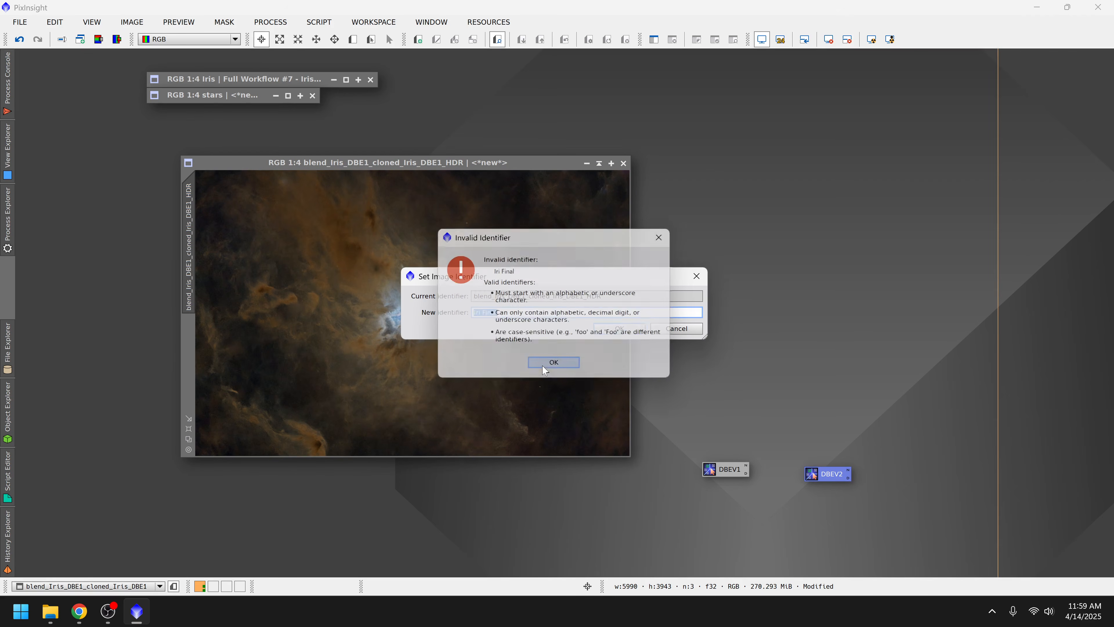
type("I")
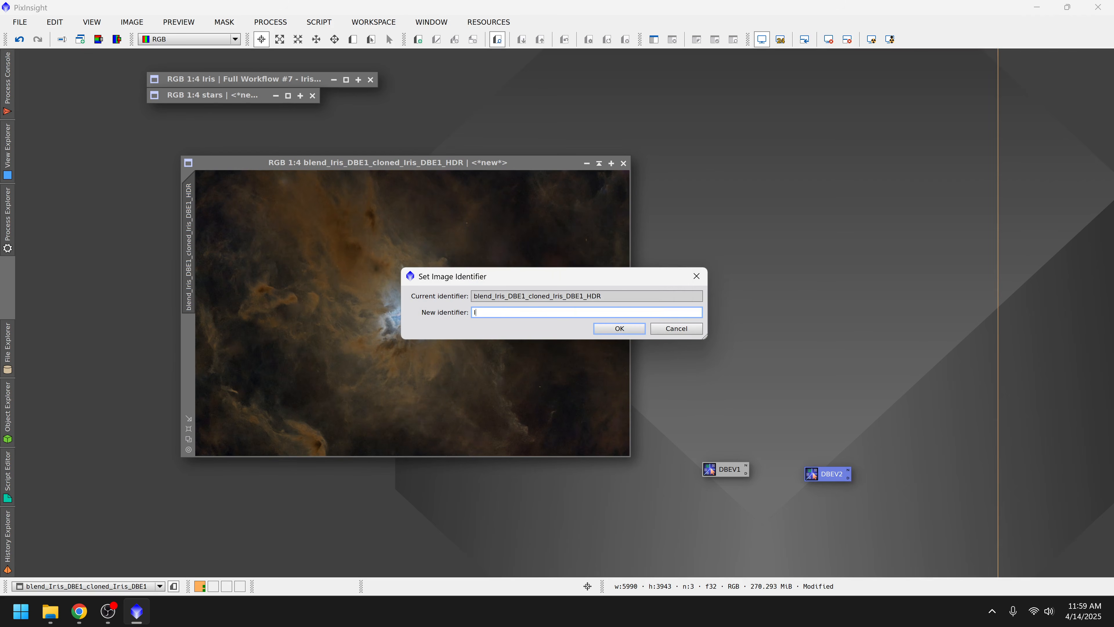
type("risFinal")
key("Return")
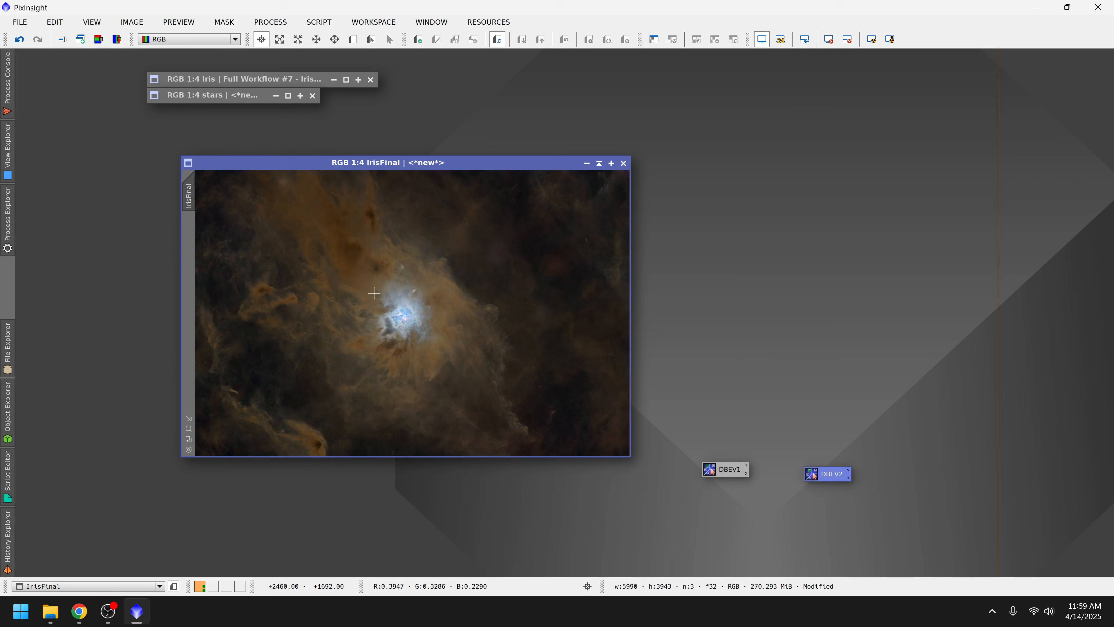
Step: Find and open the ImageBlend script
left_click(6, 215)
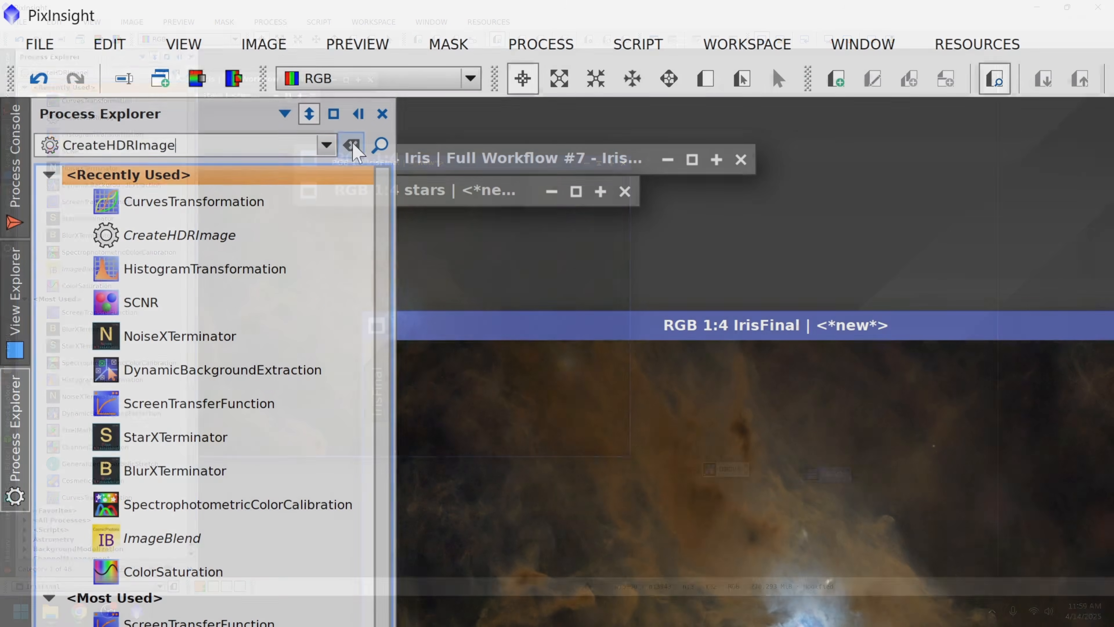
left_click(175, 73)
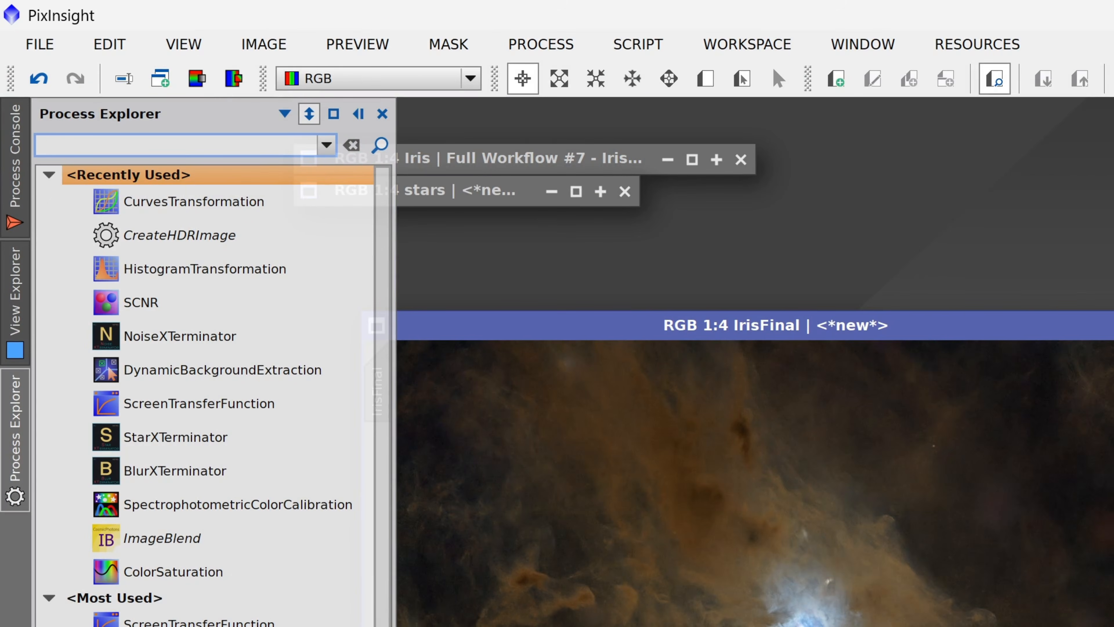
type("imageblend")
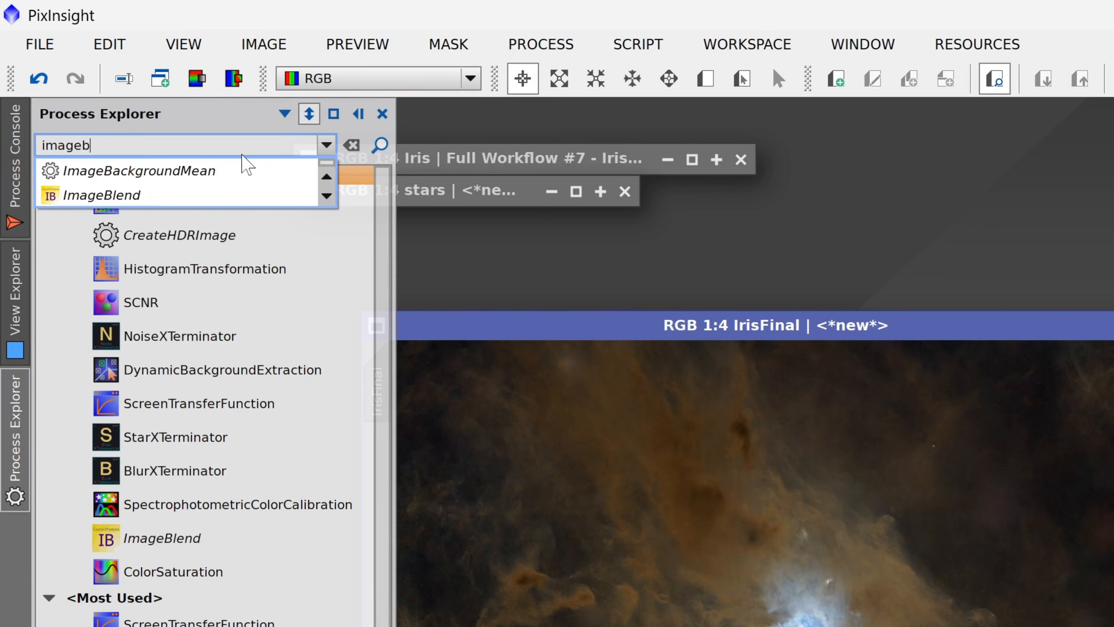
key("Return")
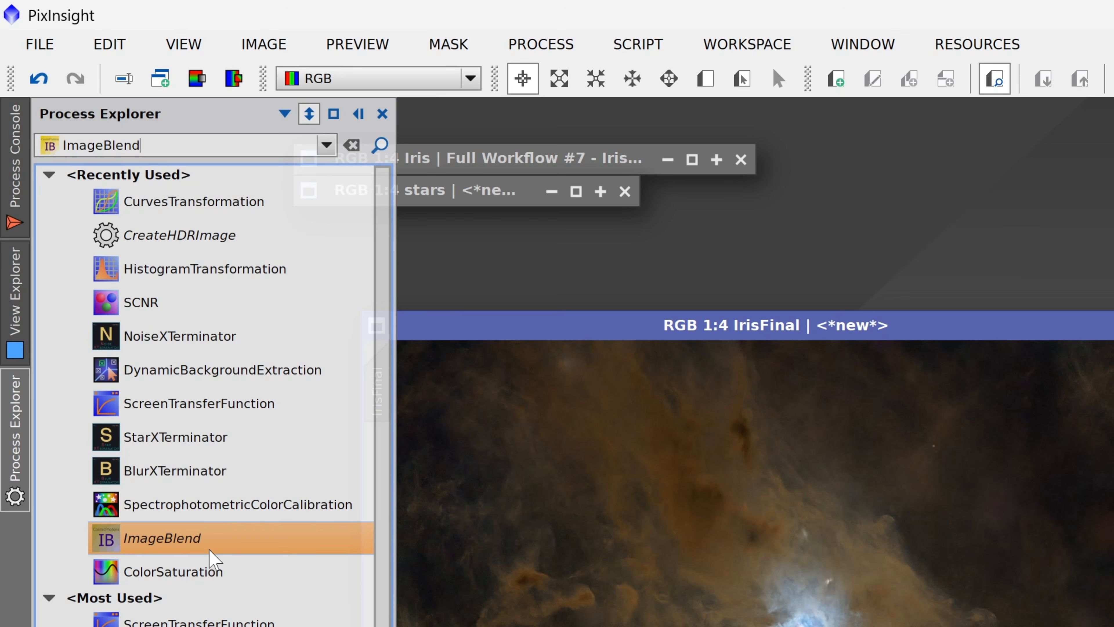
double_click(209, 551)
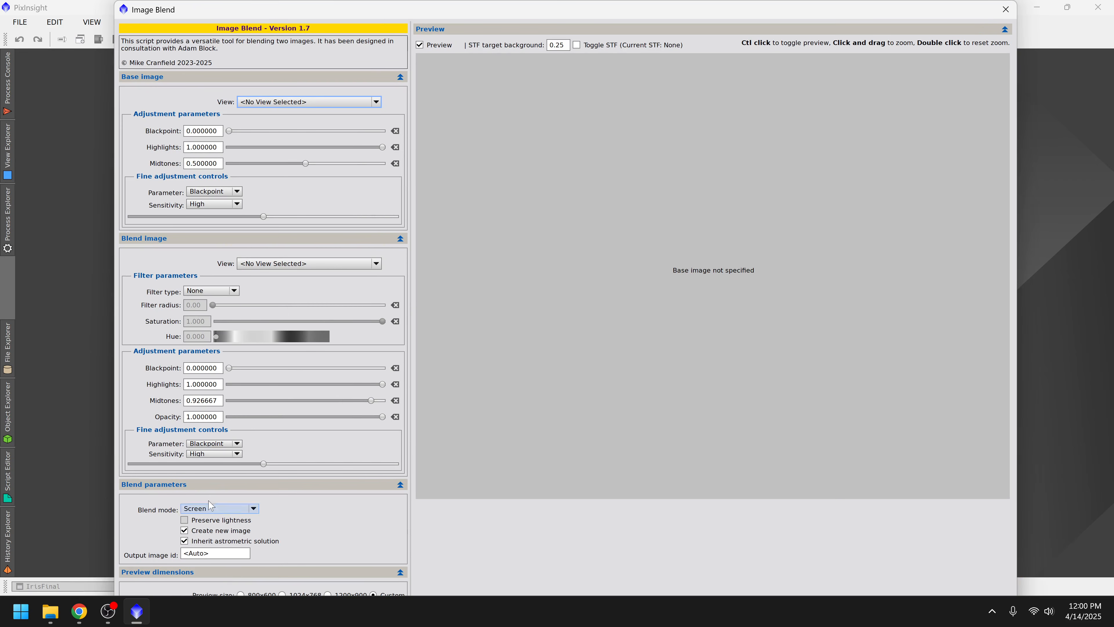
Step: Show only the blend parameters in Image Blend and choose Screen as the blend mode
left_click(192, 492)
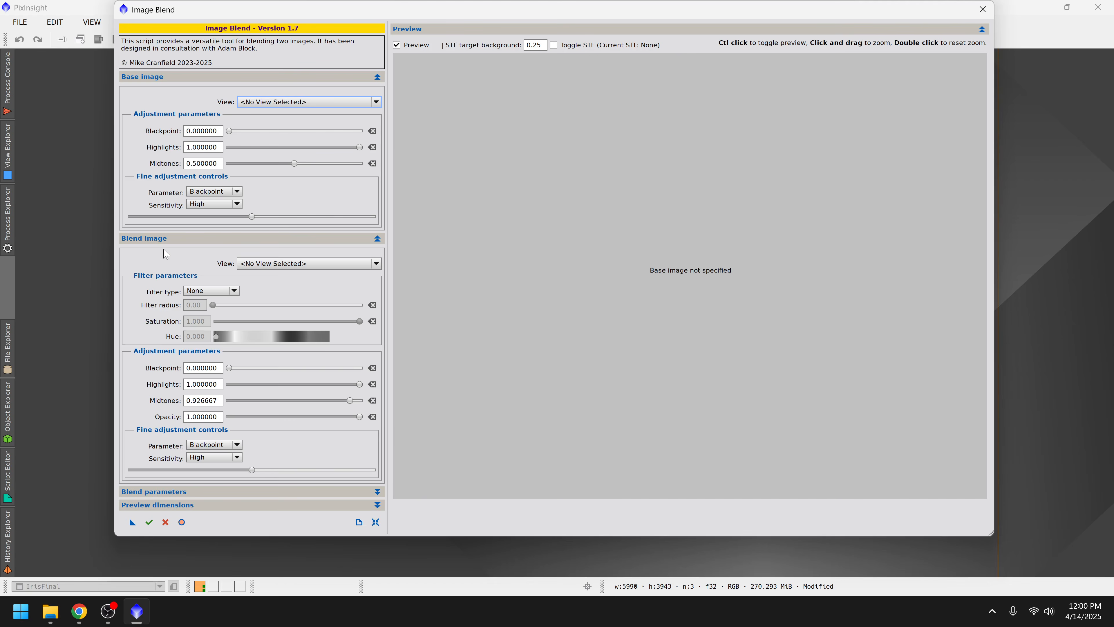
left_click(161, 239)
left_click(168, 77)
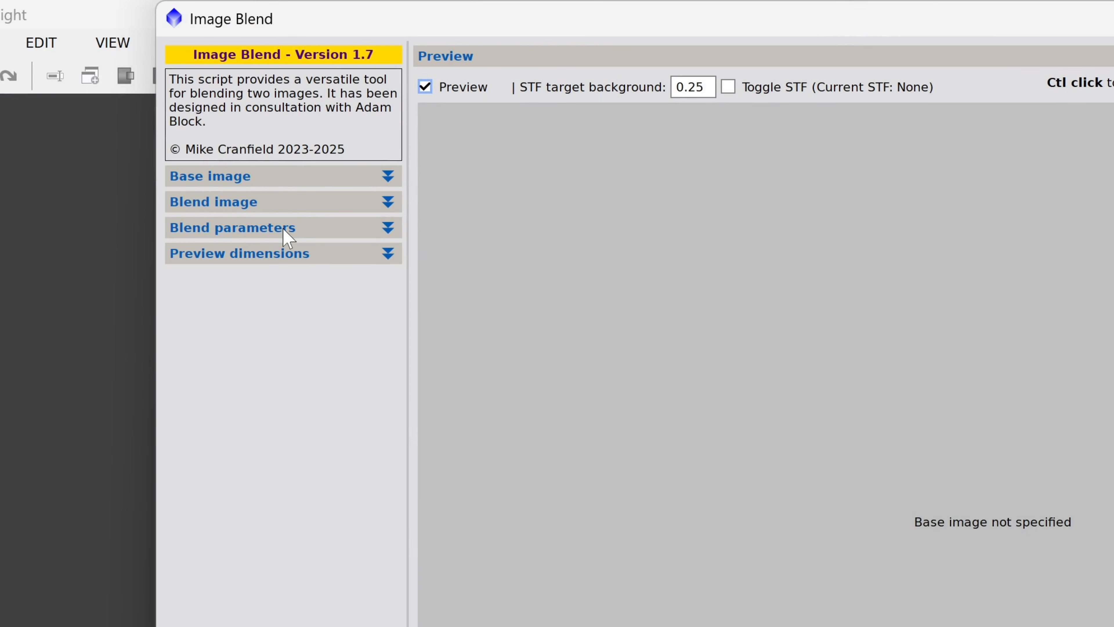
left_click(308, 237)
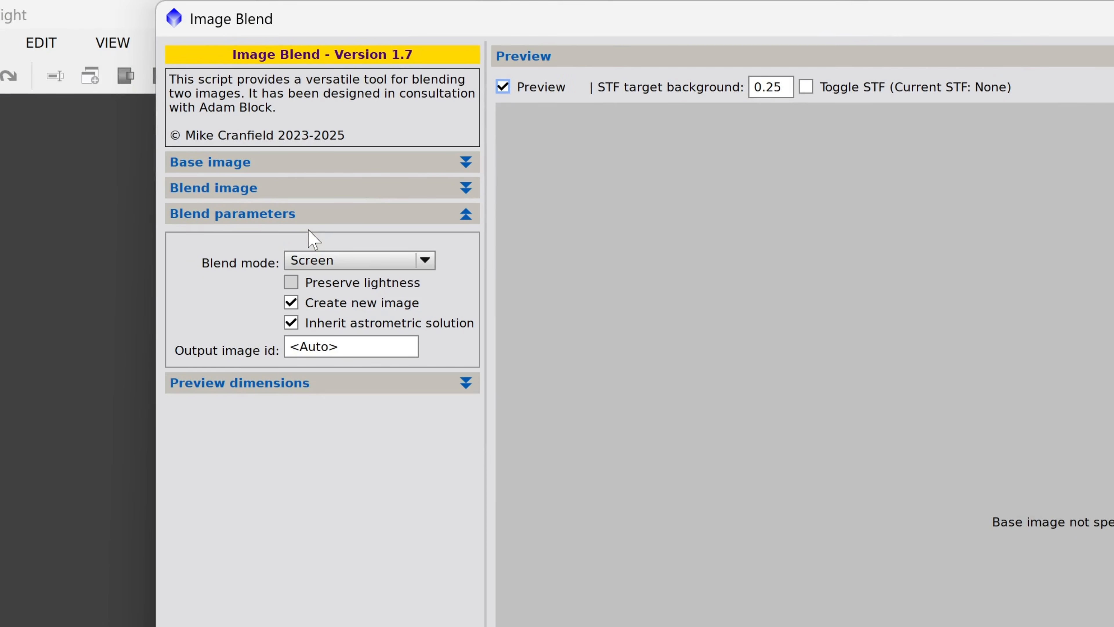
left_click(344, 262)
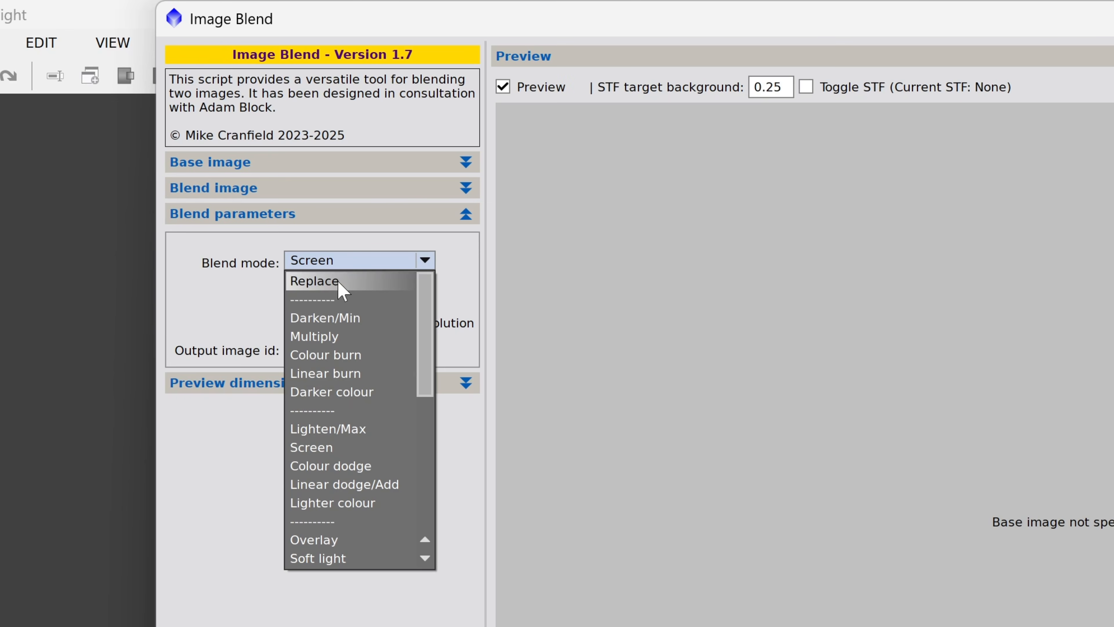
left_click(346, 448)
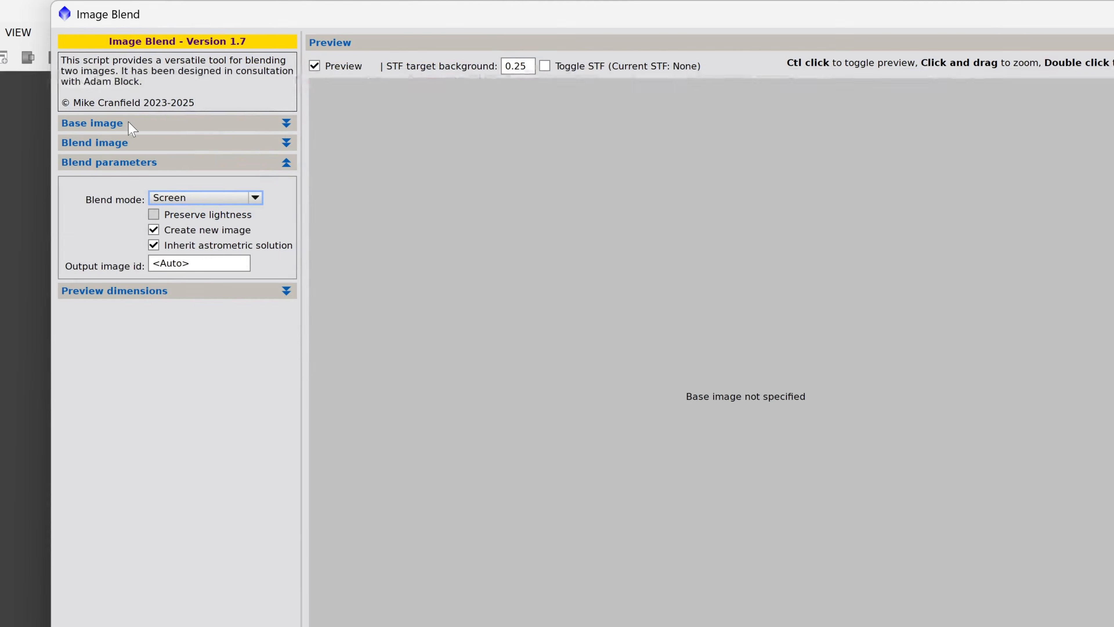
Step: Choose IrisFinal as the base image and stars as the blend image
left_click(132, 127)
left_click(306, 150)
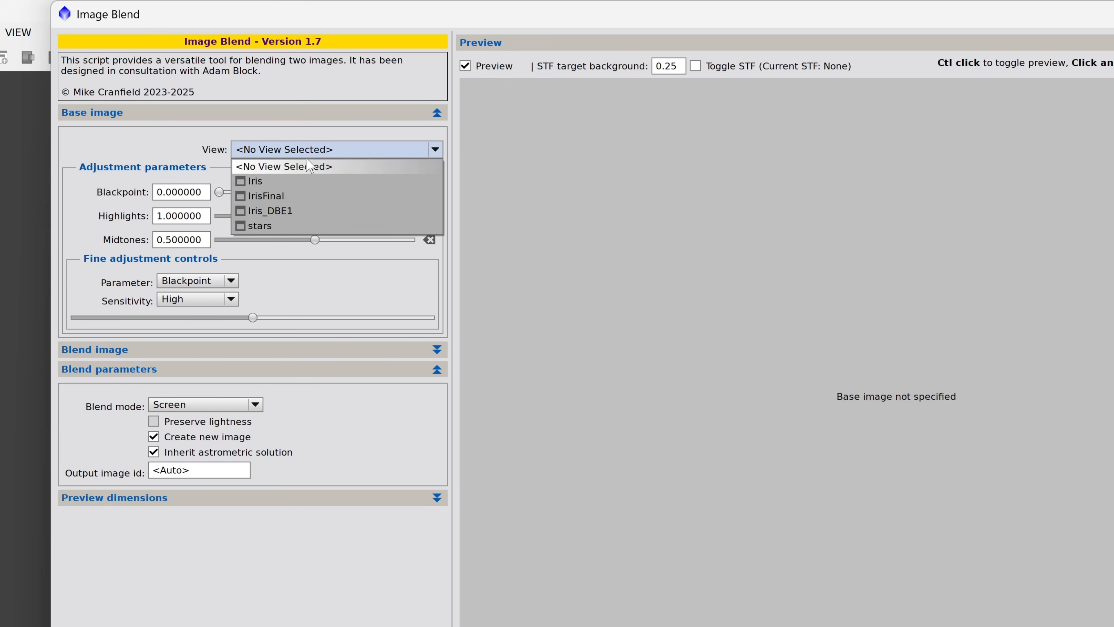
left_click(308, 197)
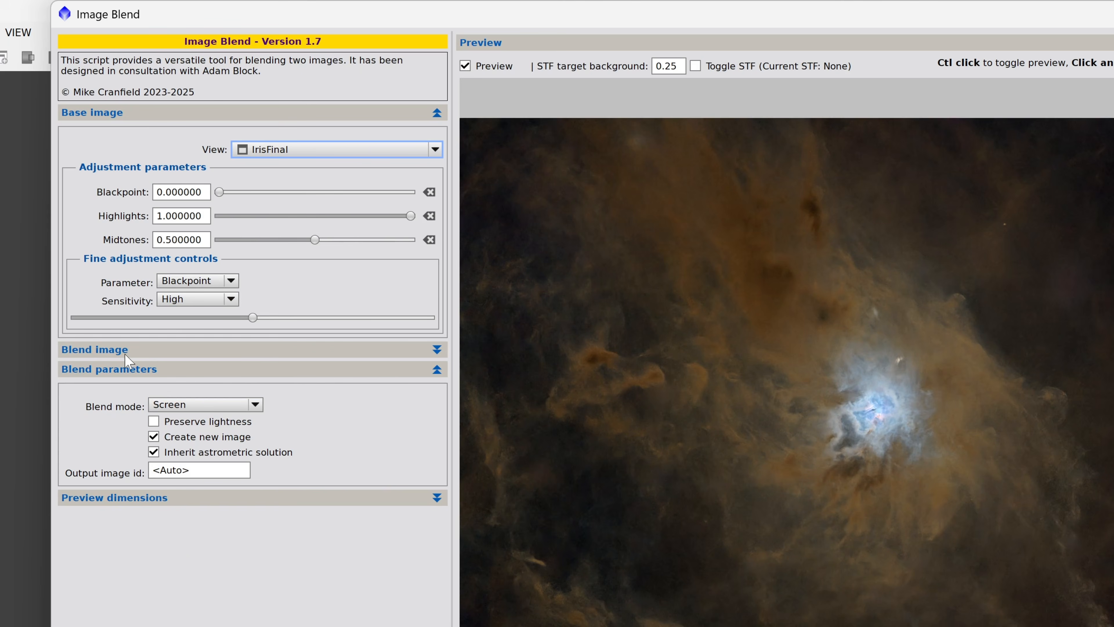
left_click(125, 351)
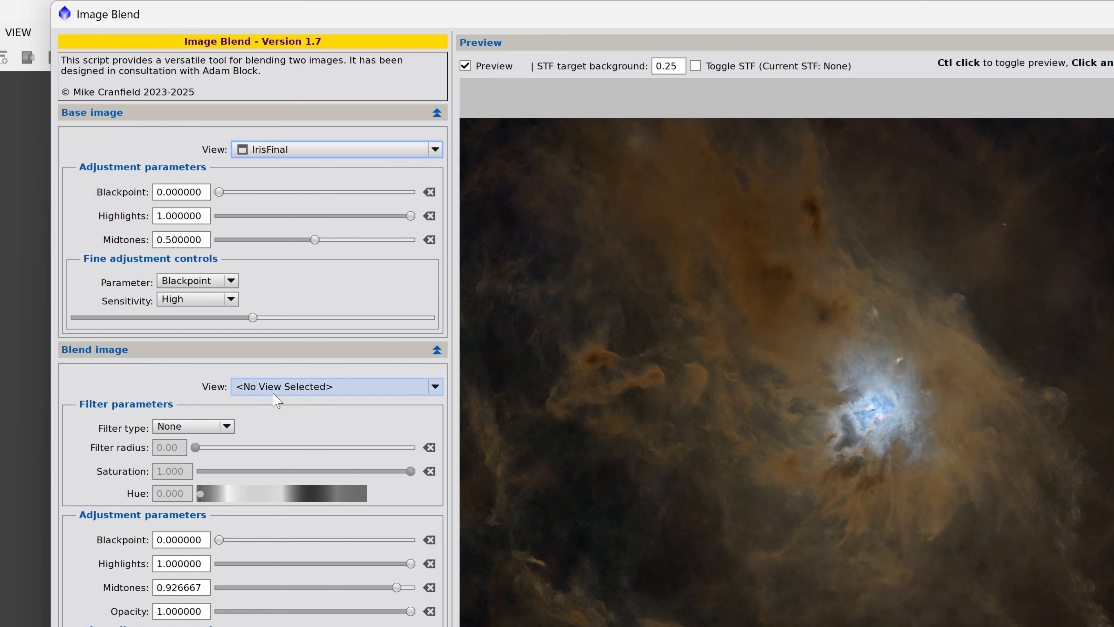
left_click(283, 390)
left_click(277, 463)
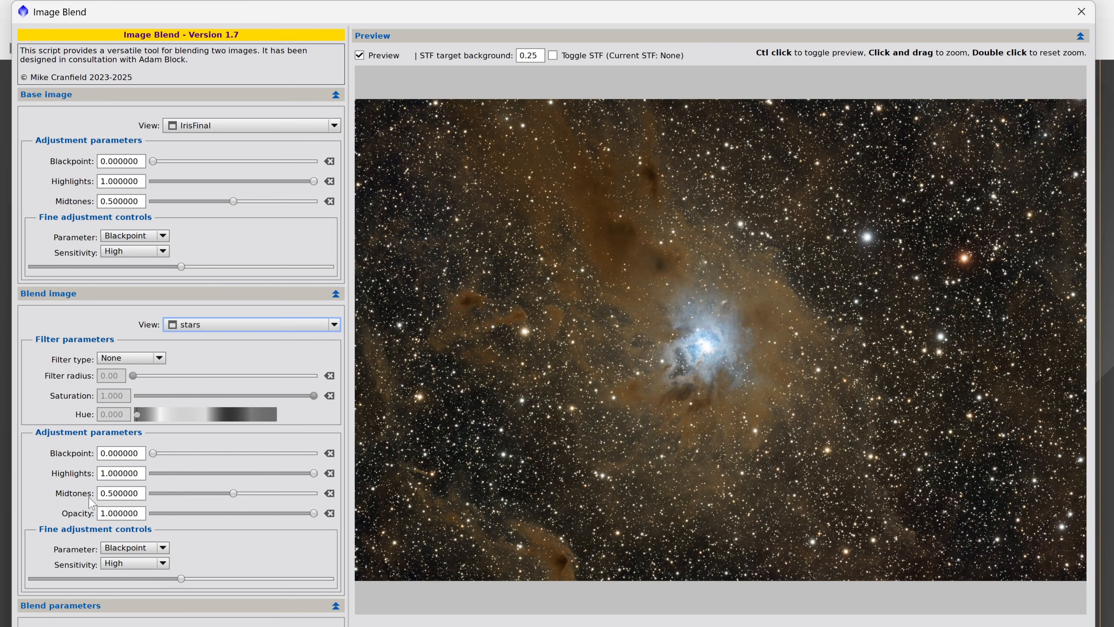
Step: Raise the midtones of the stars blend image beyond 0.92 to tone down the star field
left_click(127, 493)
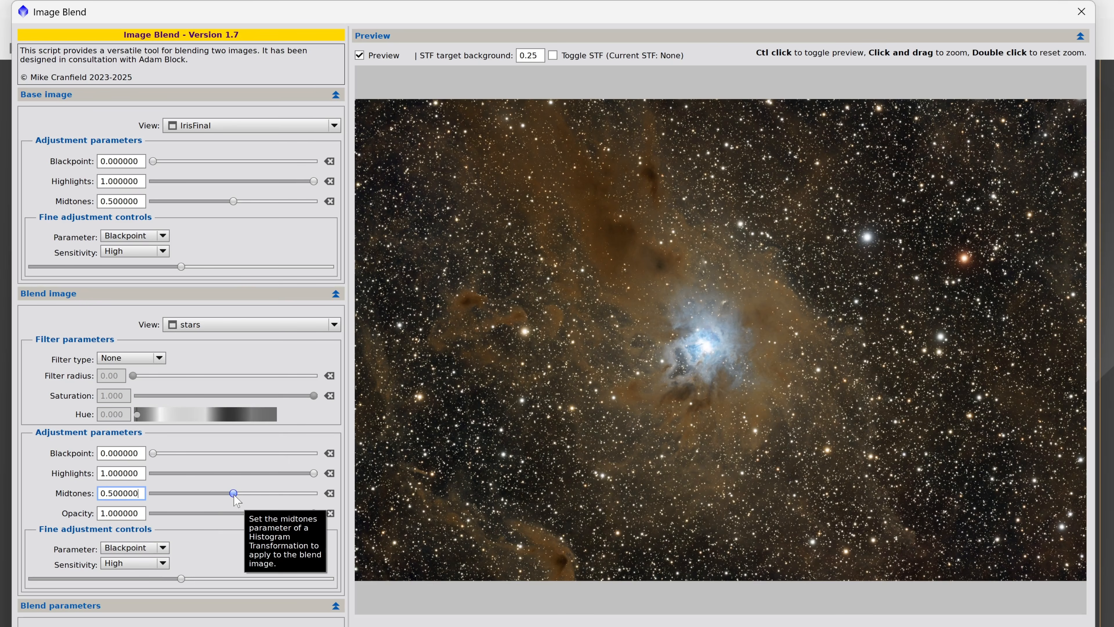
left_click_drag(233, 494, 300, 493)
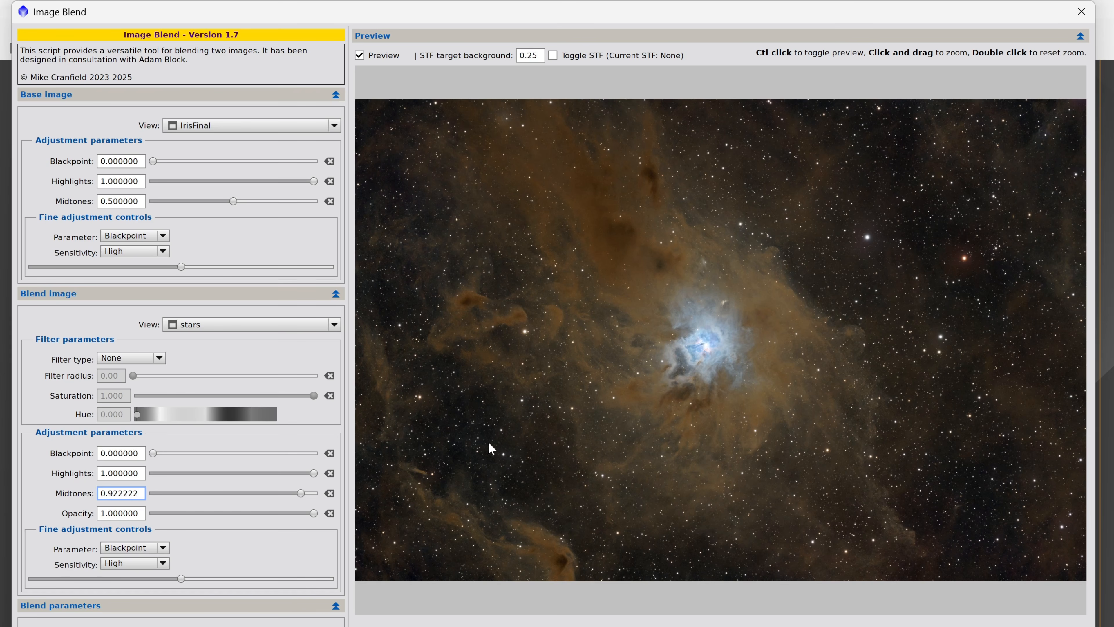
left_click_drag(300, 494, 309, 494)
Step: Generate the screen blend of nebula and stars as a new image and reposition the windows
scroll(310, 500, "down", 1)
left_click(113, 97)
left_click(84, 113)
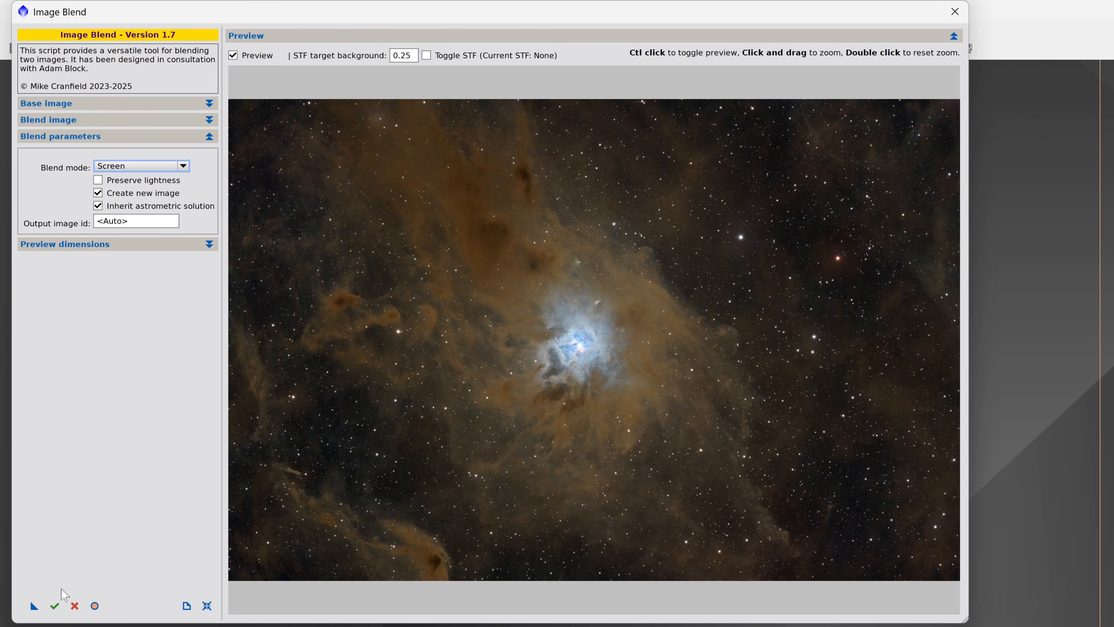
left_click(53, 614)
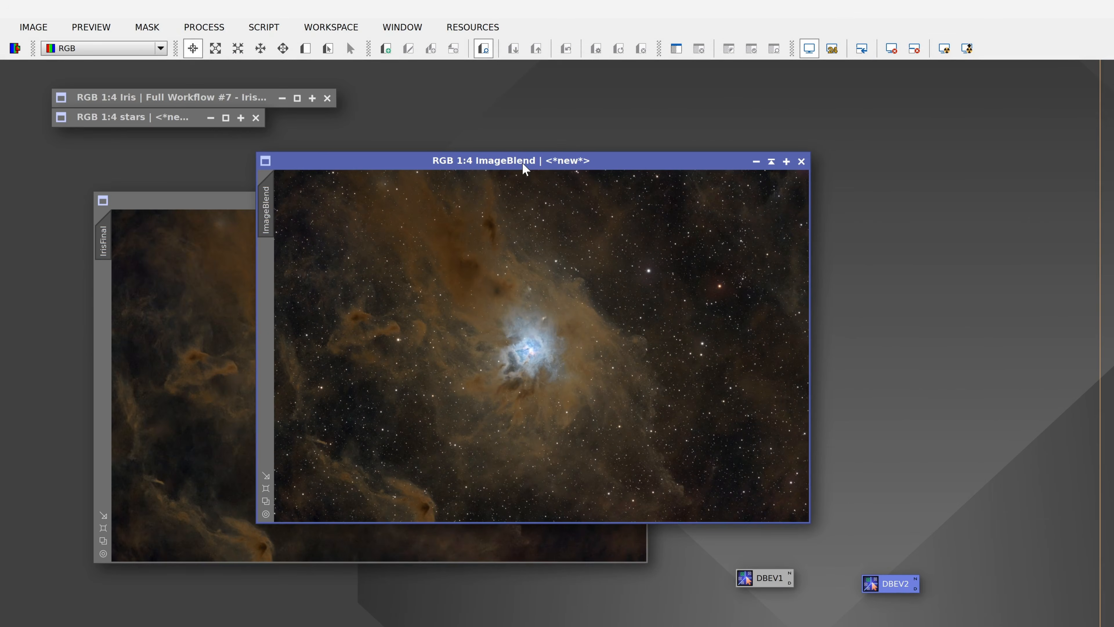
left_click_drag(524, 169, 810, 191)
left_click_drag(733, 189, 398, 203)
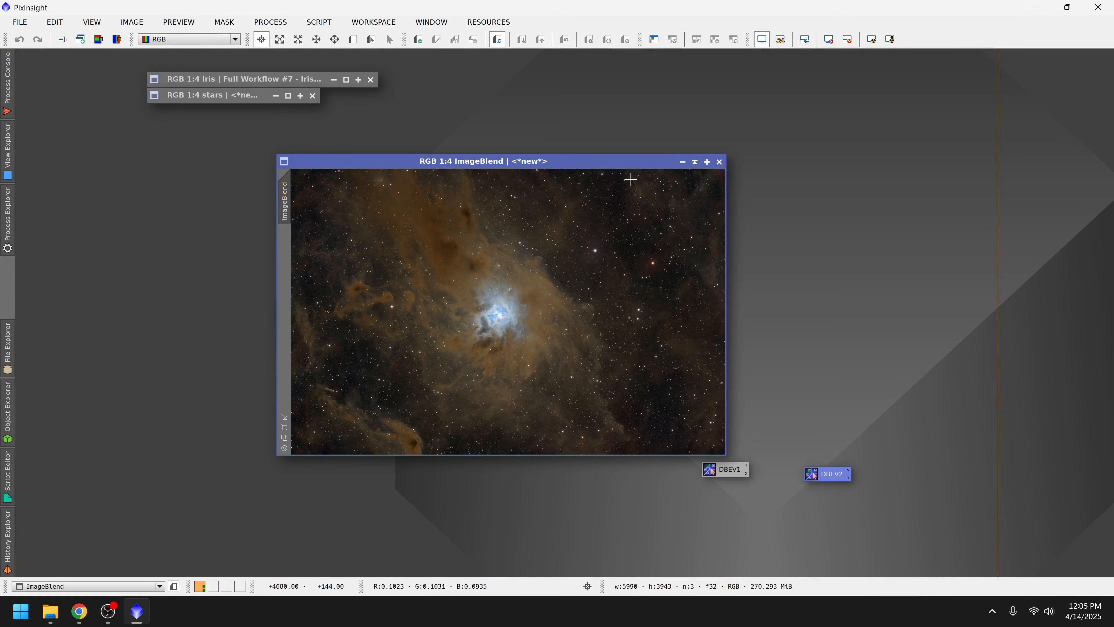
left_click(13, 24)
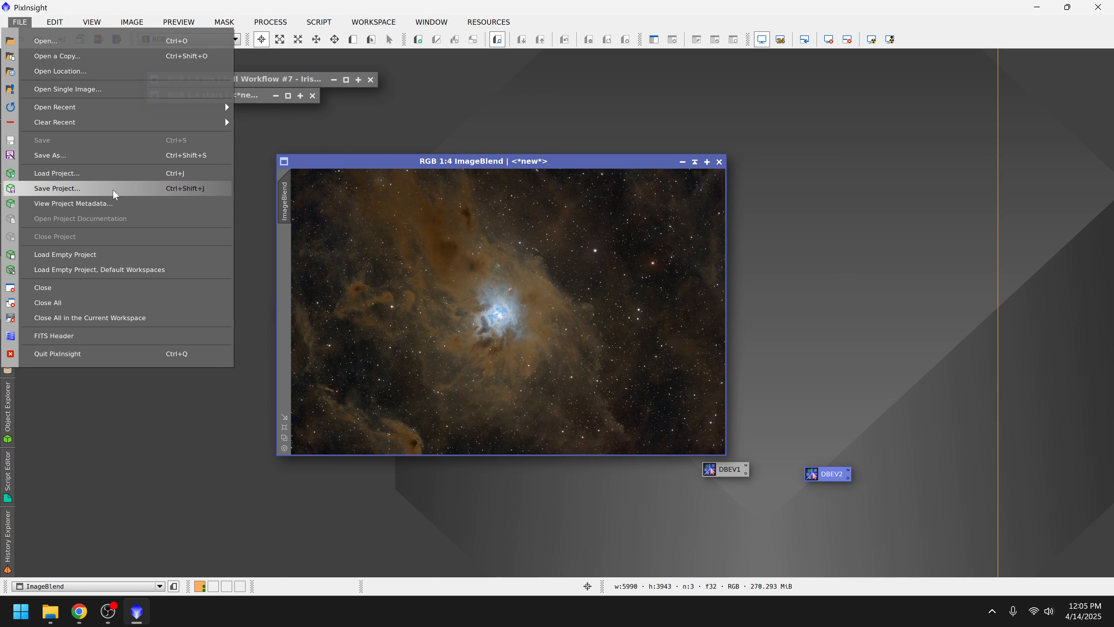
left_click(96, 189)
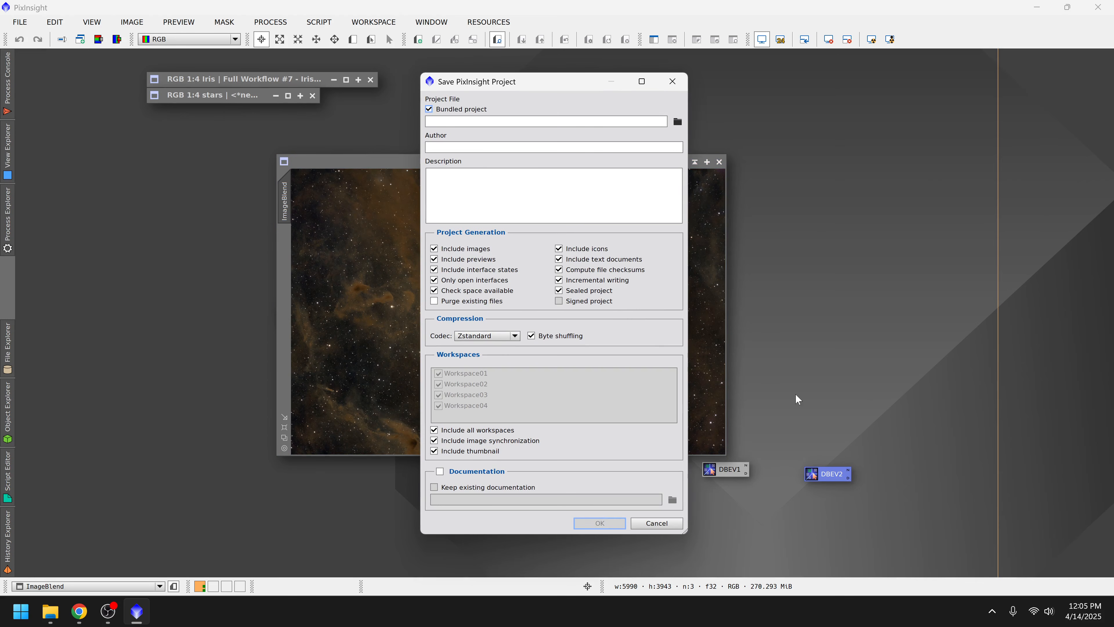
left_click_drag(553, 94, 799, 104)
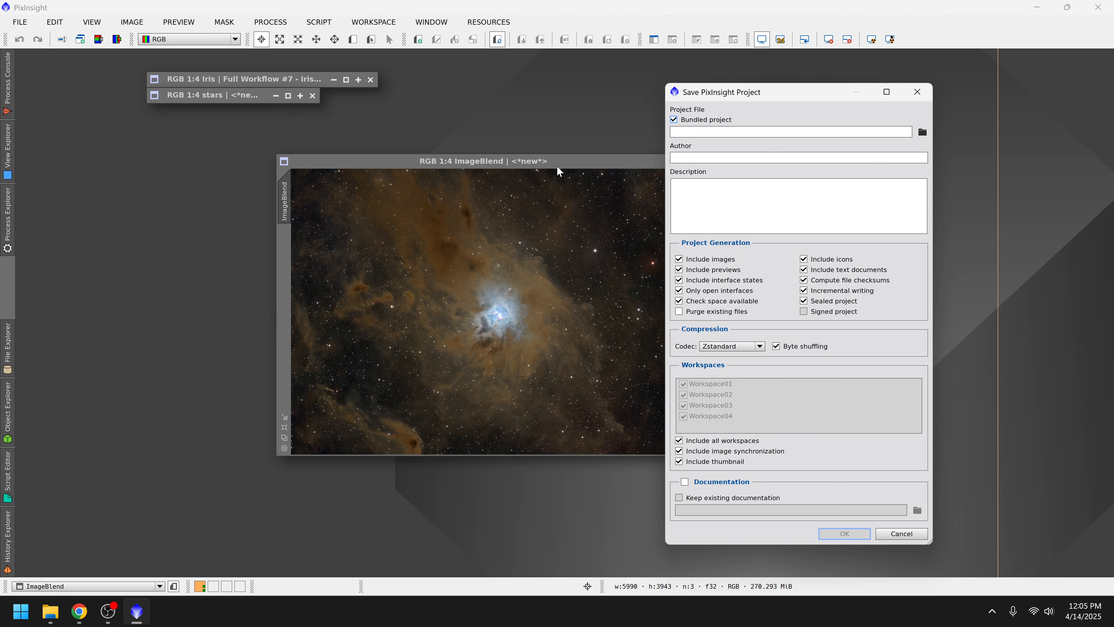
left_click(922, 132)
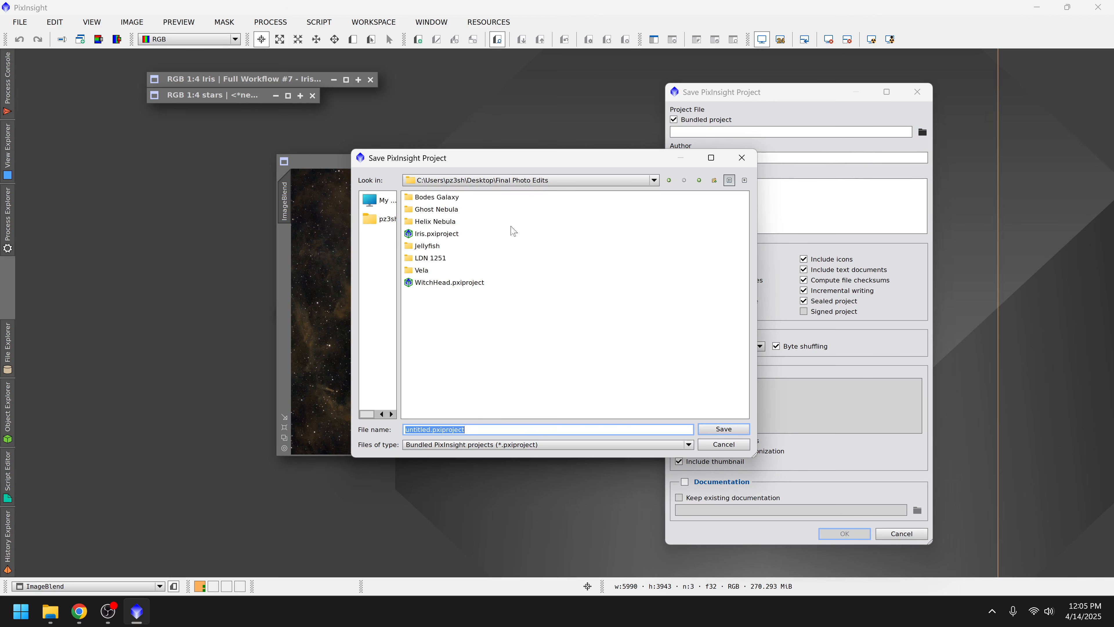
left_click_drag(431, 429, 304, 436)
key("BackSpace")
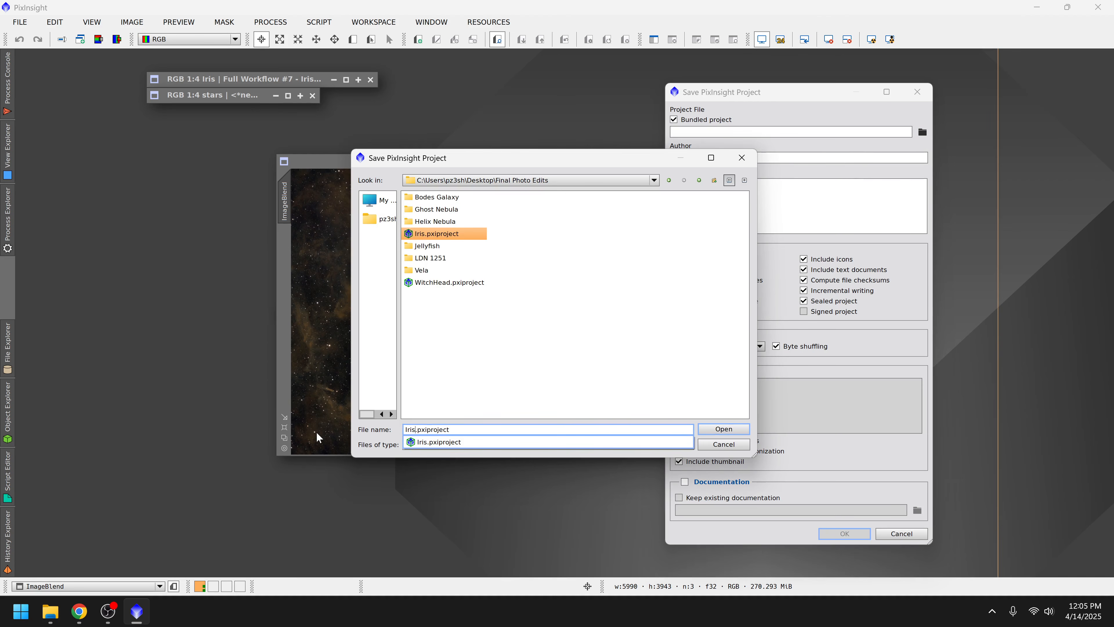
key("Return")
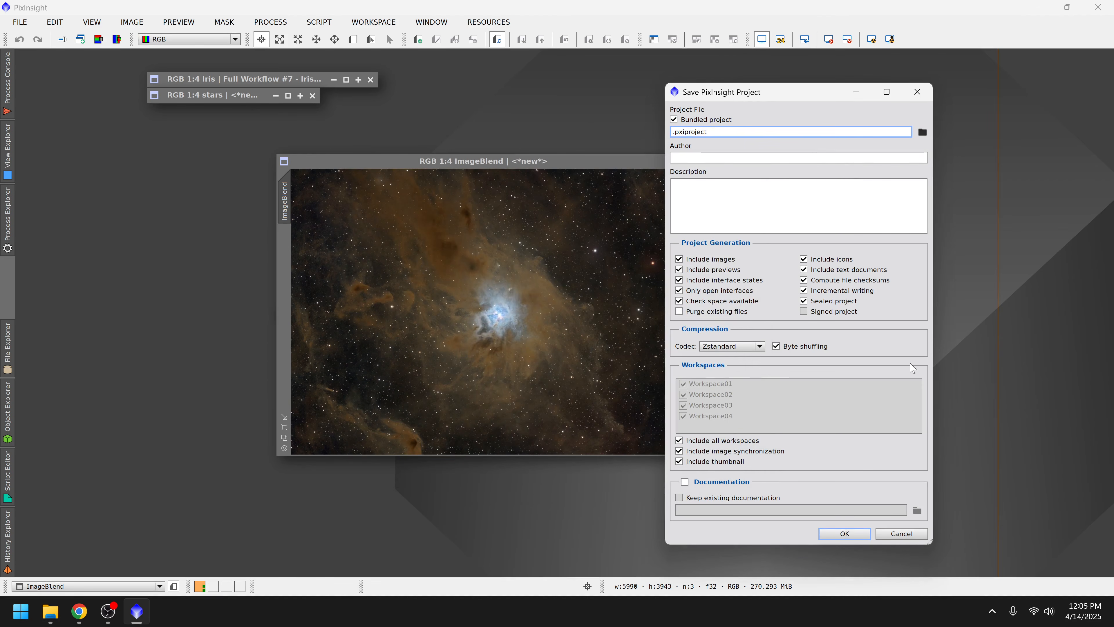
left_click(882, 535)
Step: Save the blended image to the Desktop as ImageBlend.jpg with JPEG quality 100
left_click(20, 22)
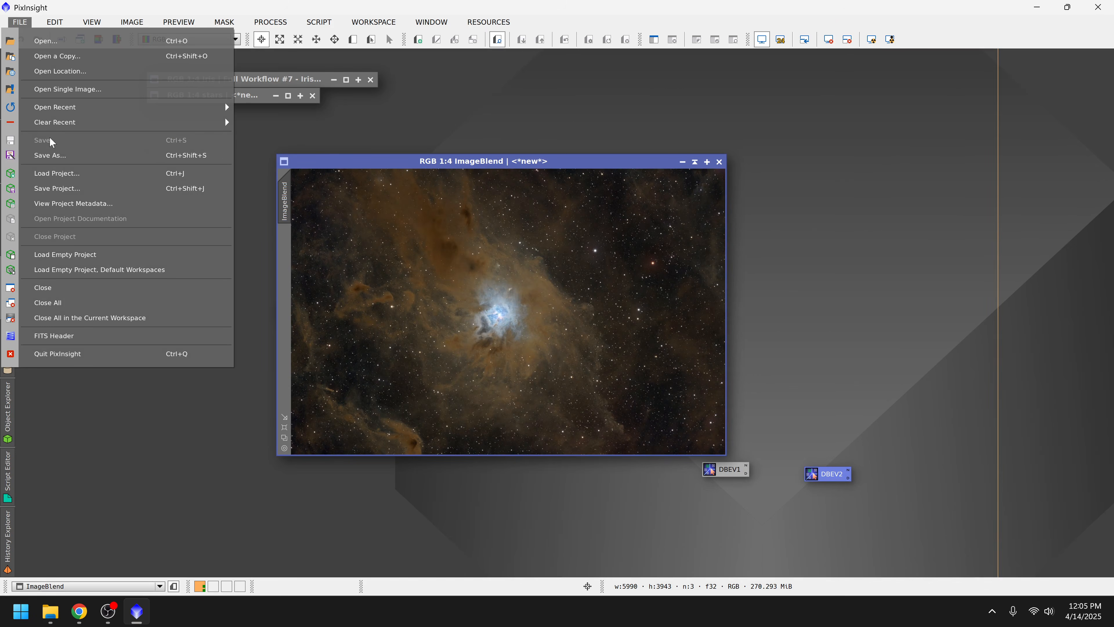
left_click(55, 163)
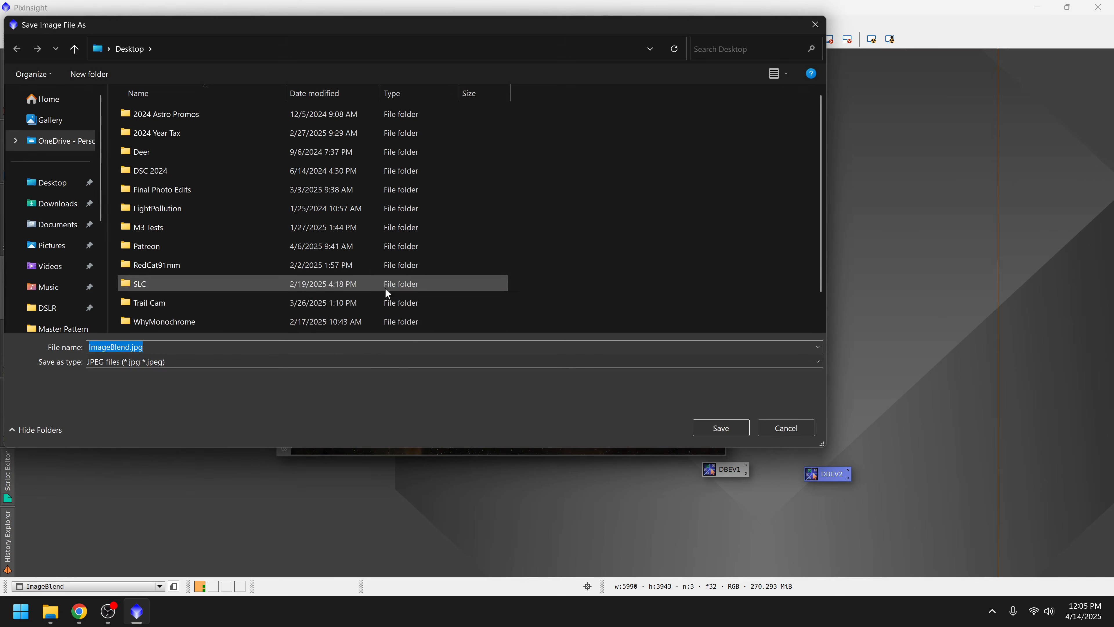
left_click(721, 428)
left_click_drag(628, 275, 658, 277)
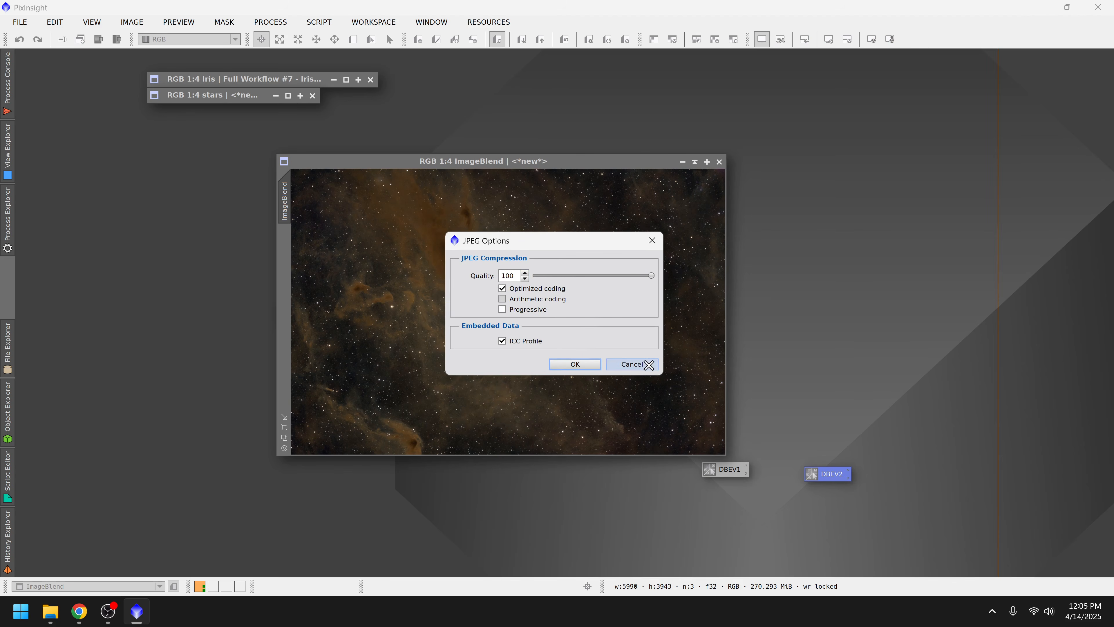